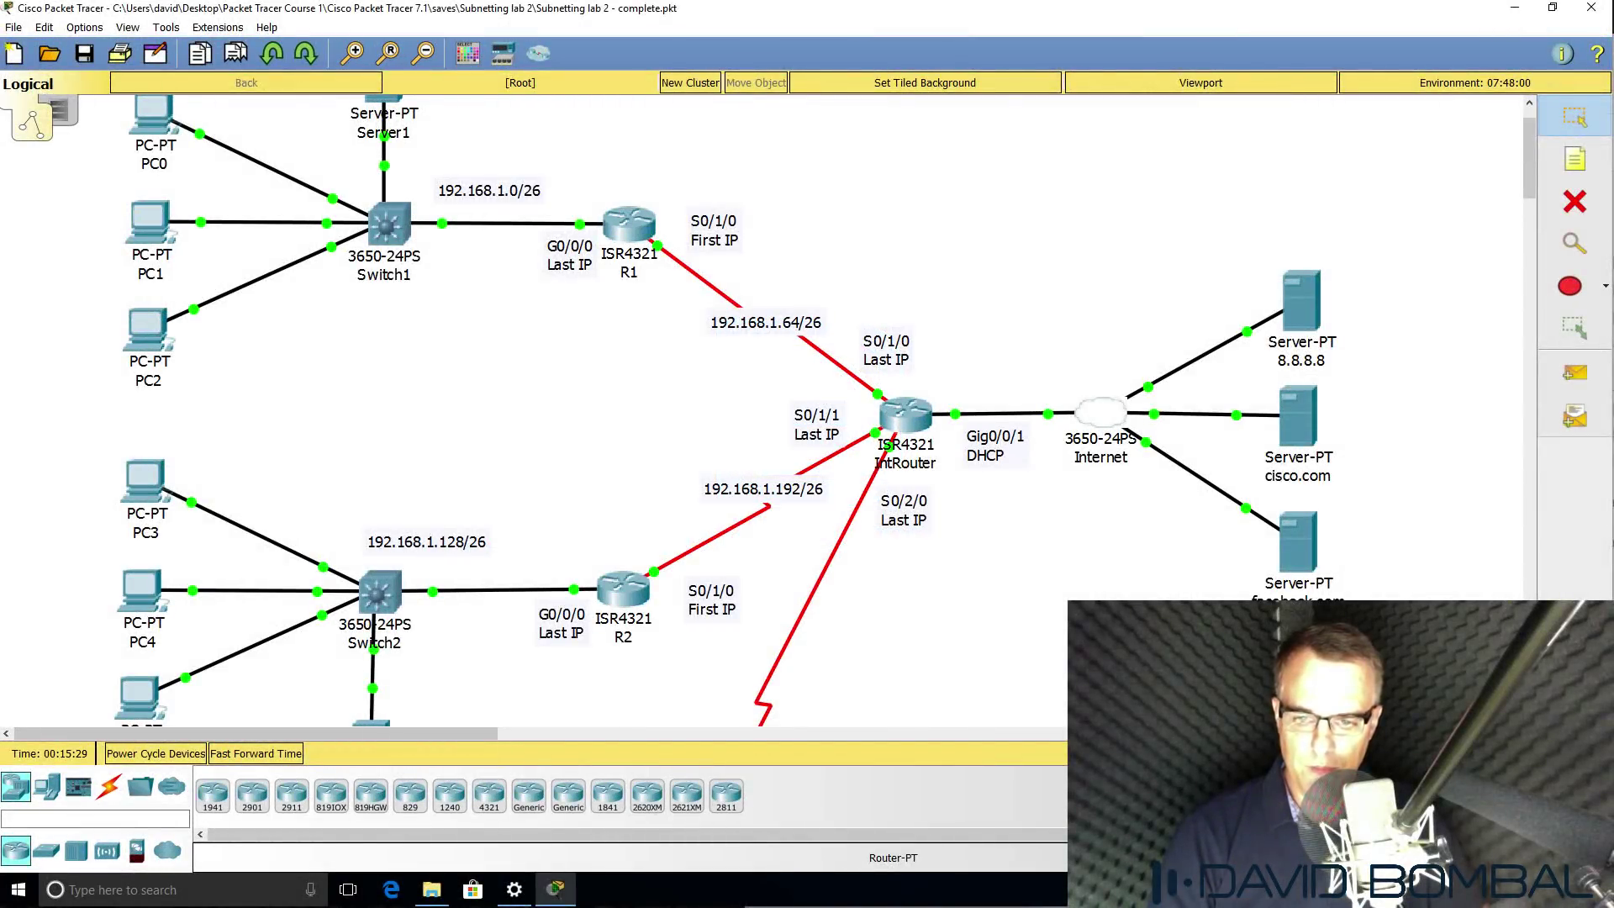
Review the notes by highlighting the 192.168.1.0/24 -> 4 subnets and 2^n -> Subnets lines
left_click_drag(1526, 163, 1530, 193)
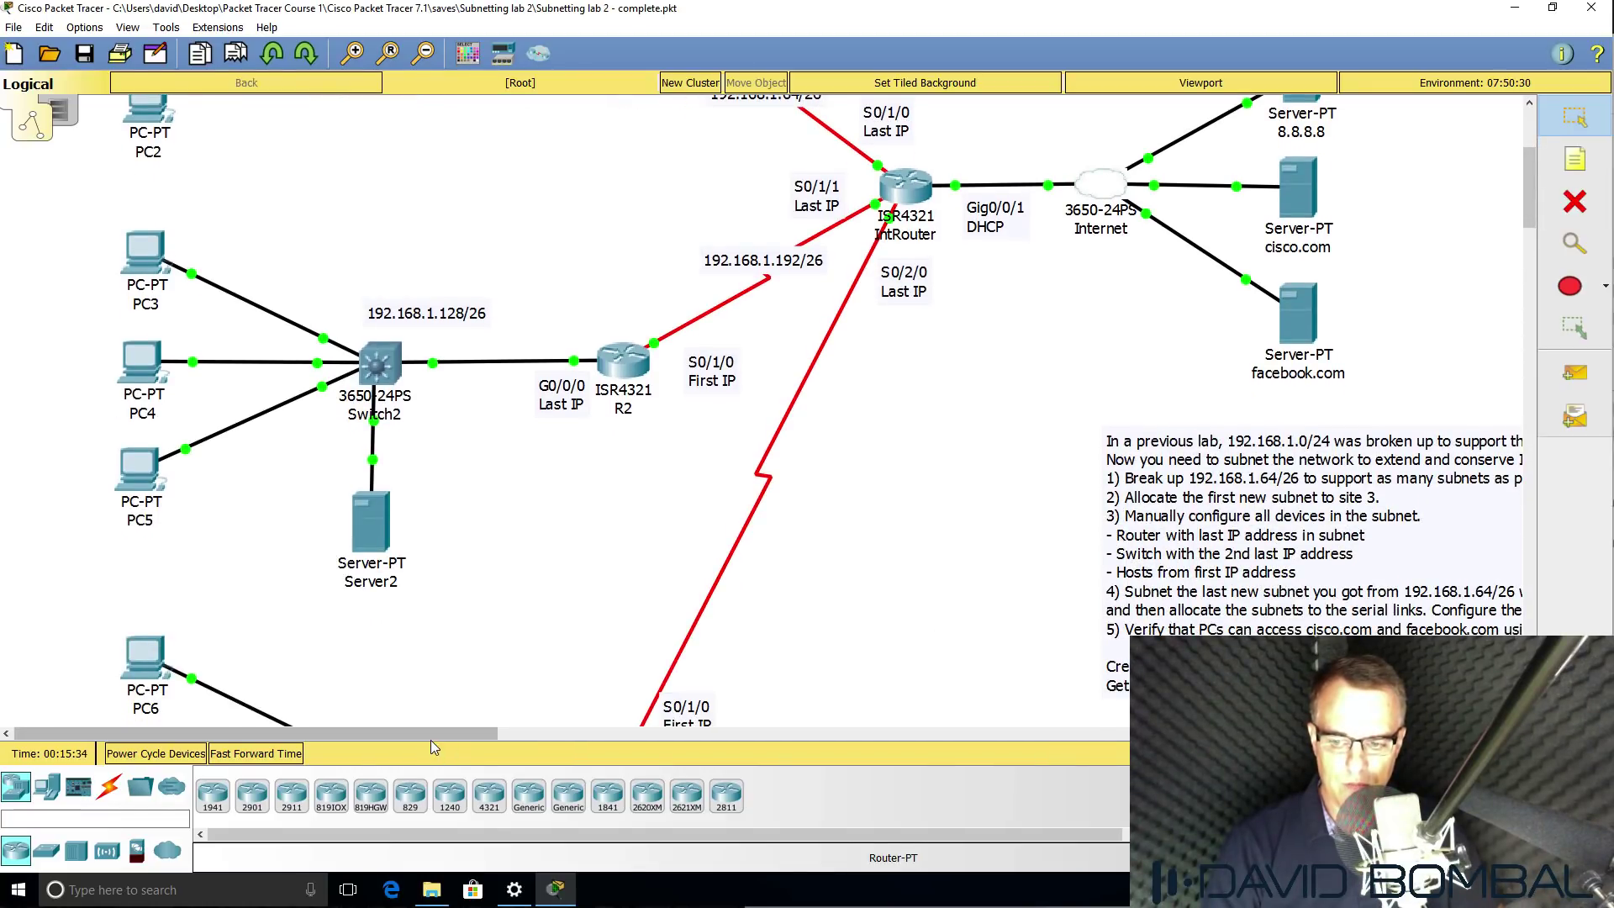
left_click_drag(431, 741, 602, 729)
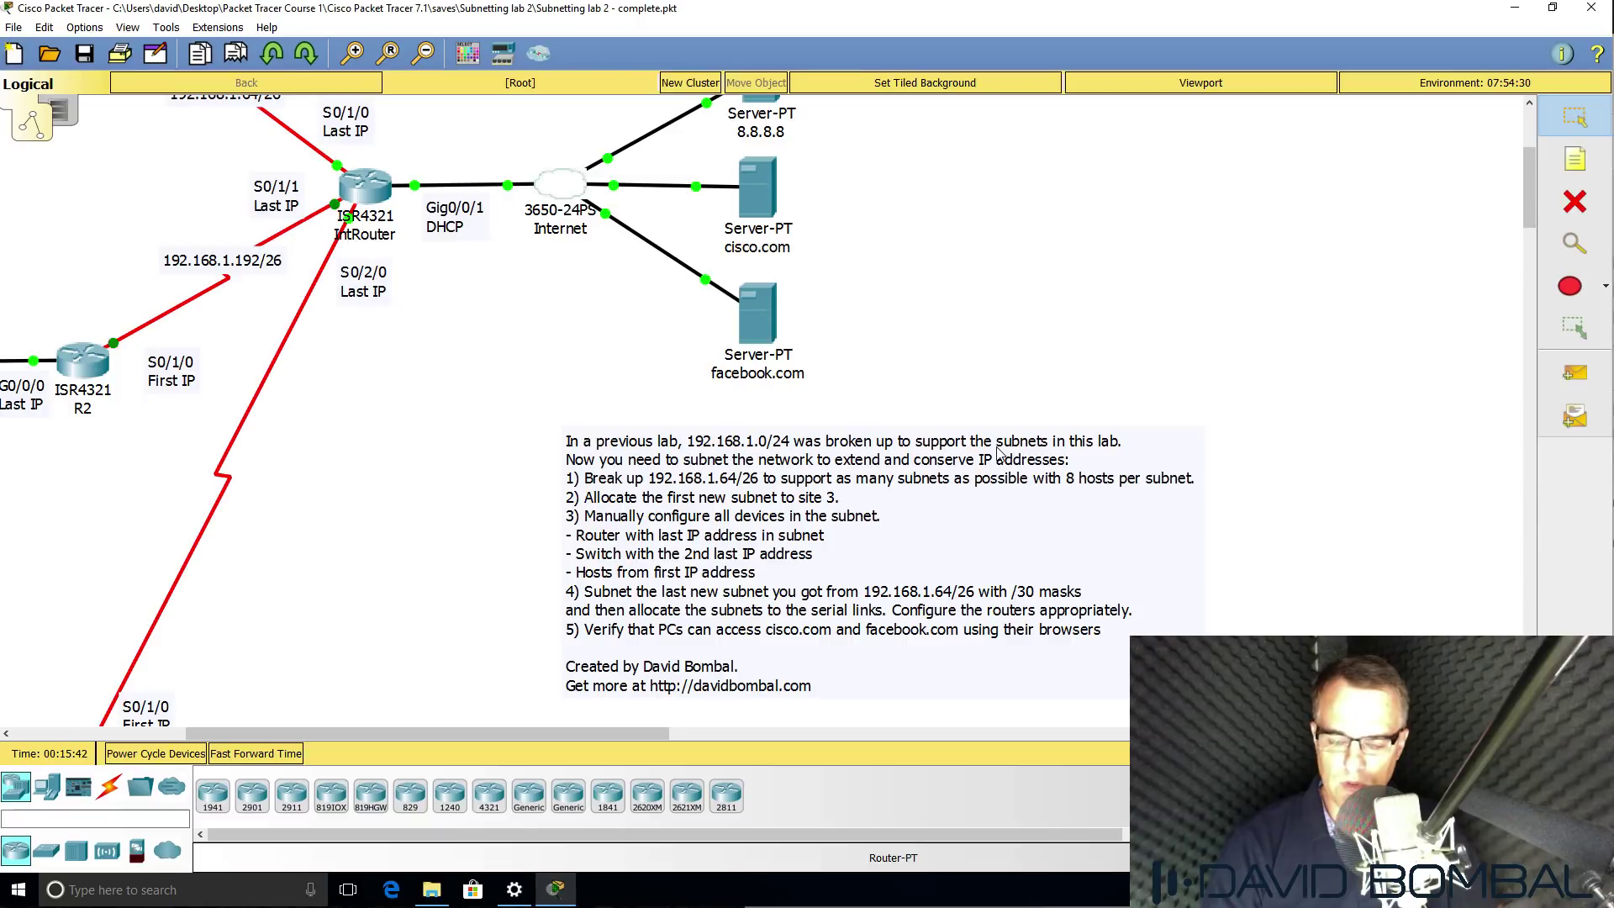
left_click_drag(435, 733, 273, 745)
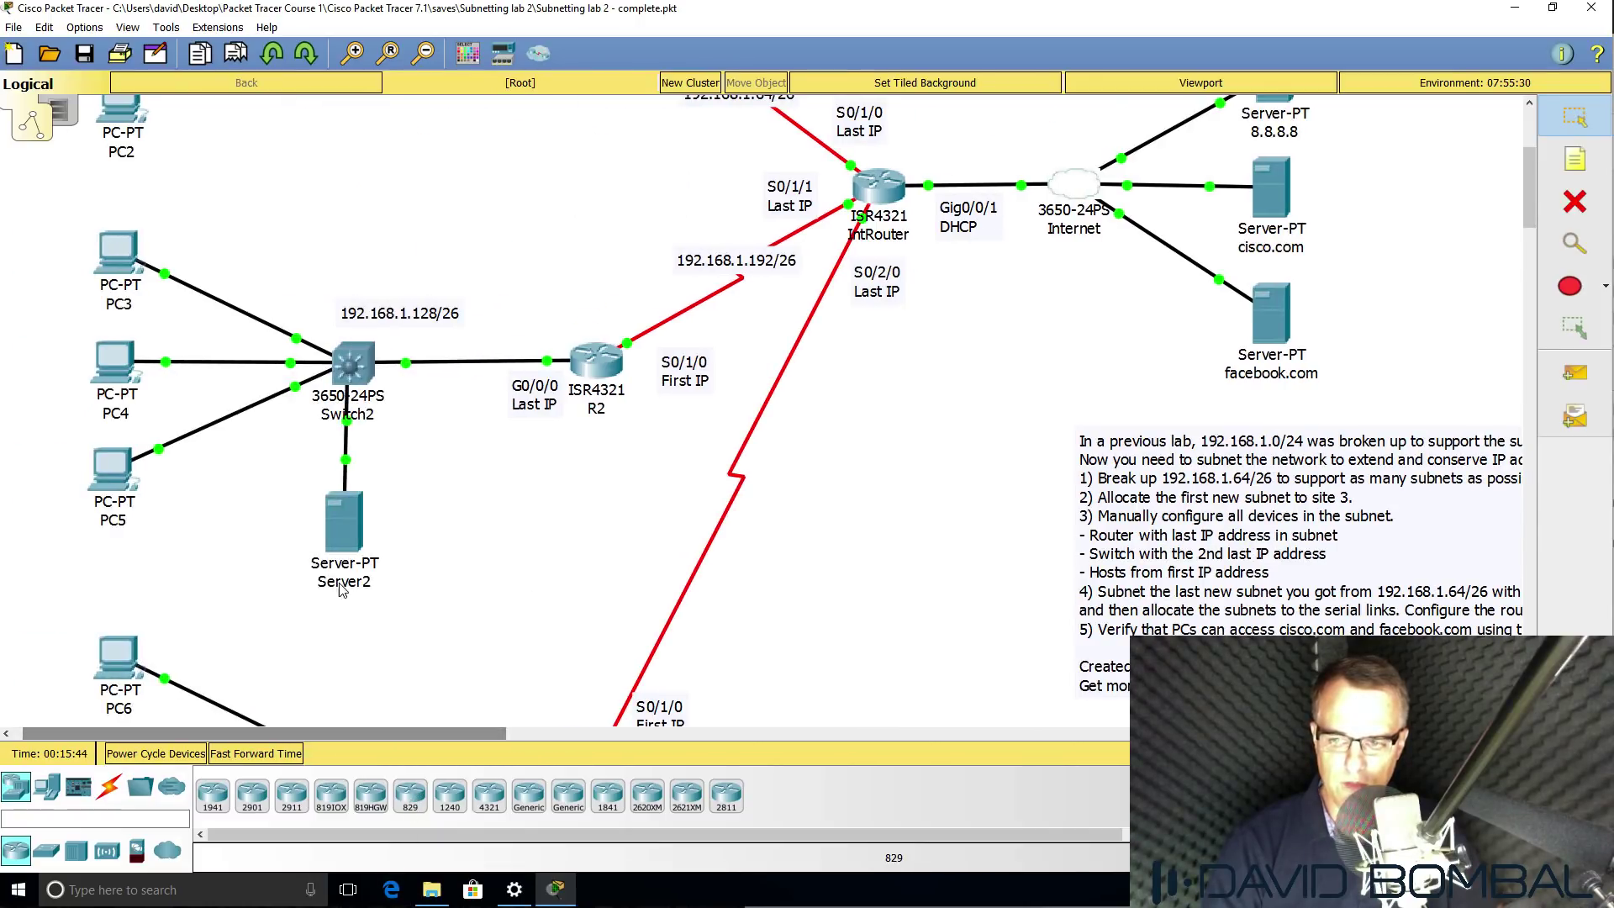
scroll(397, 580, "up", 5)
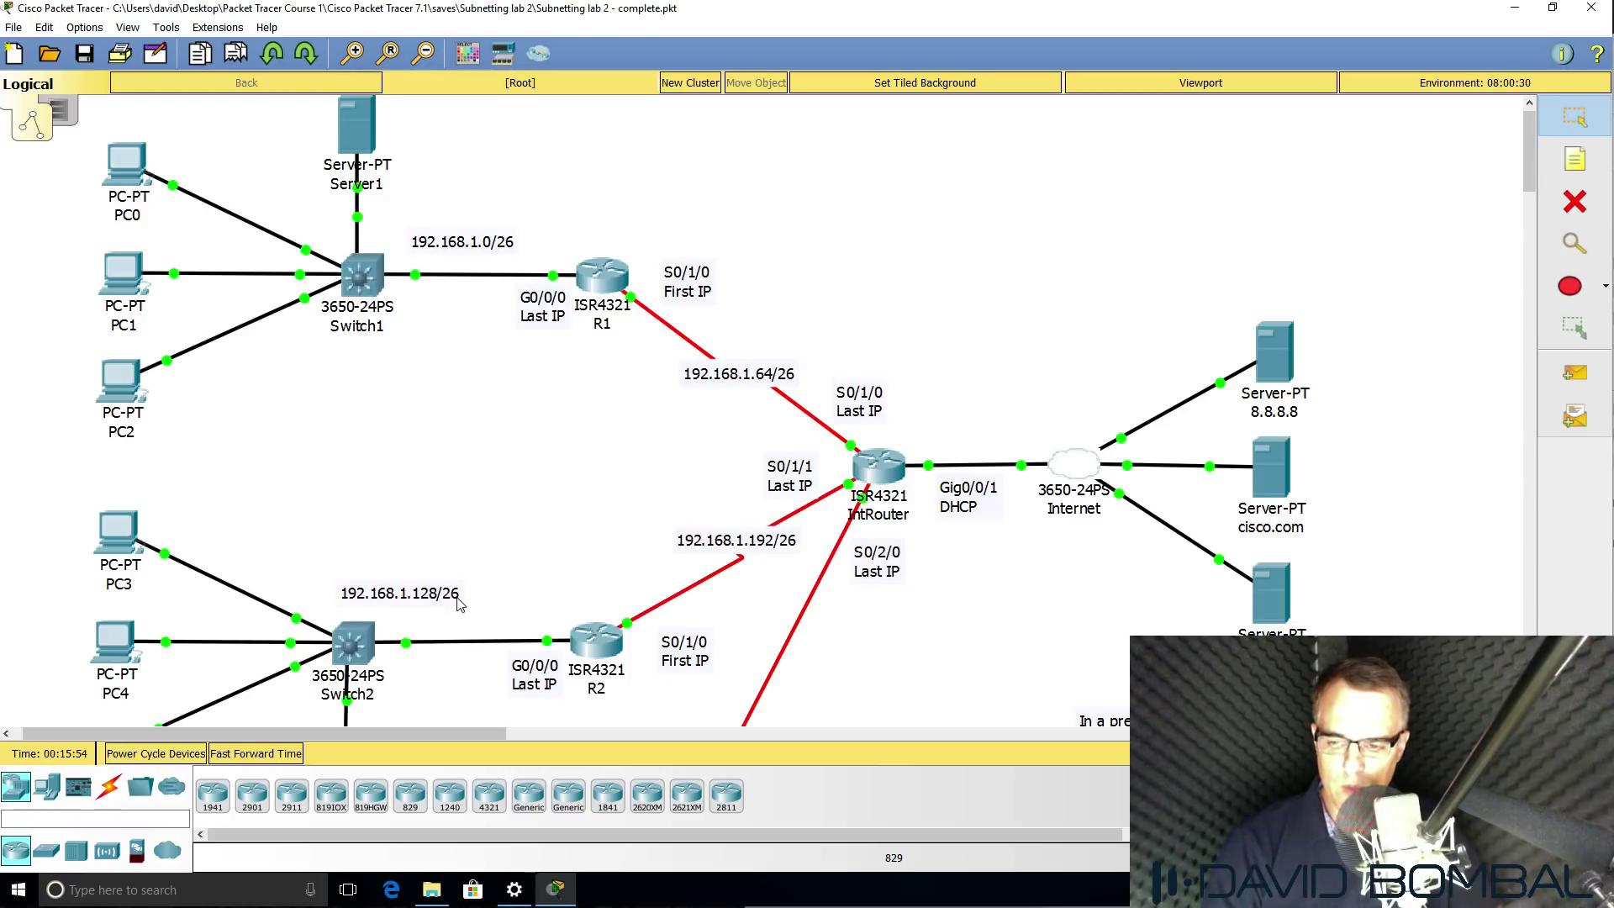
left_click_drag(471, 728, 685, 744)
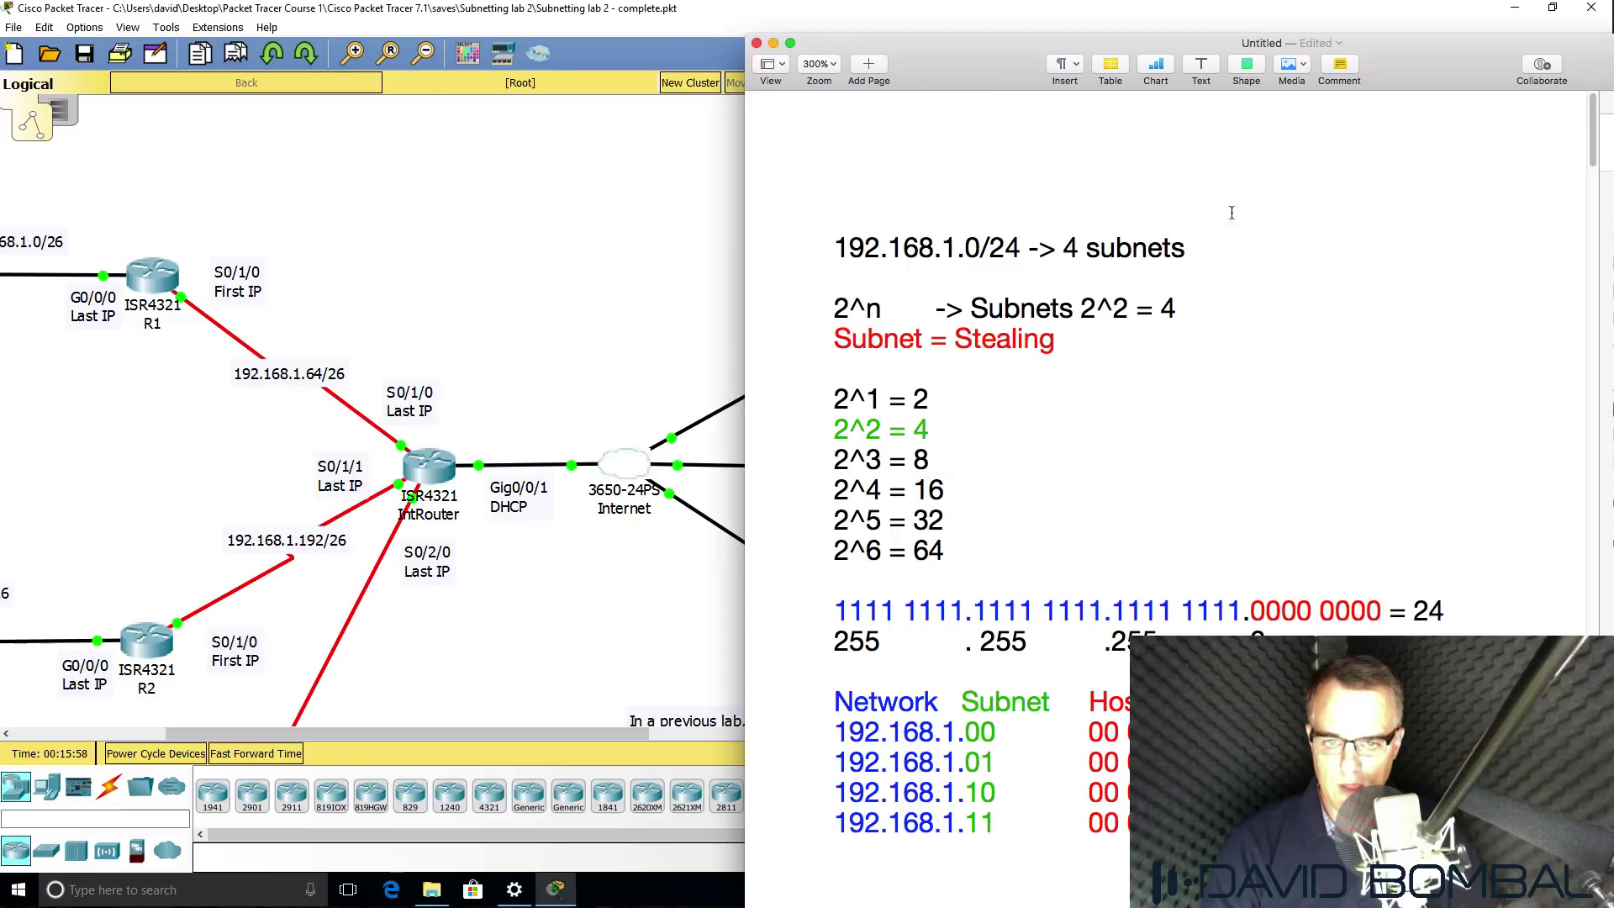
left_click_drag(1185, 249, 979, 248)
left_click_drag(849, 220, 826, 235)
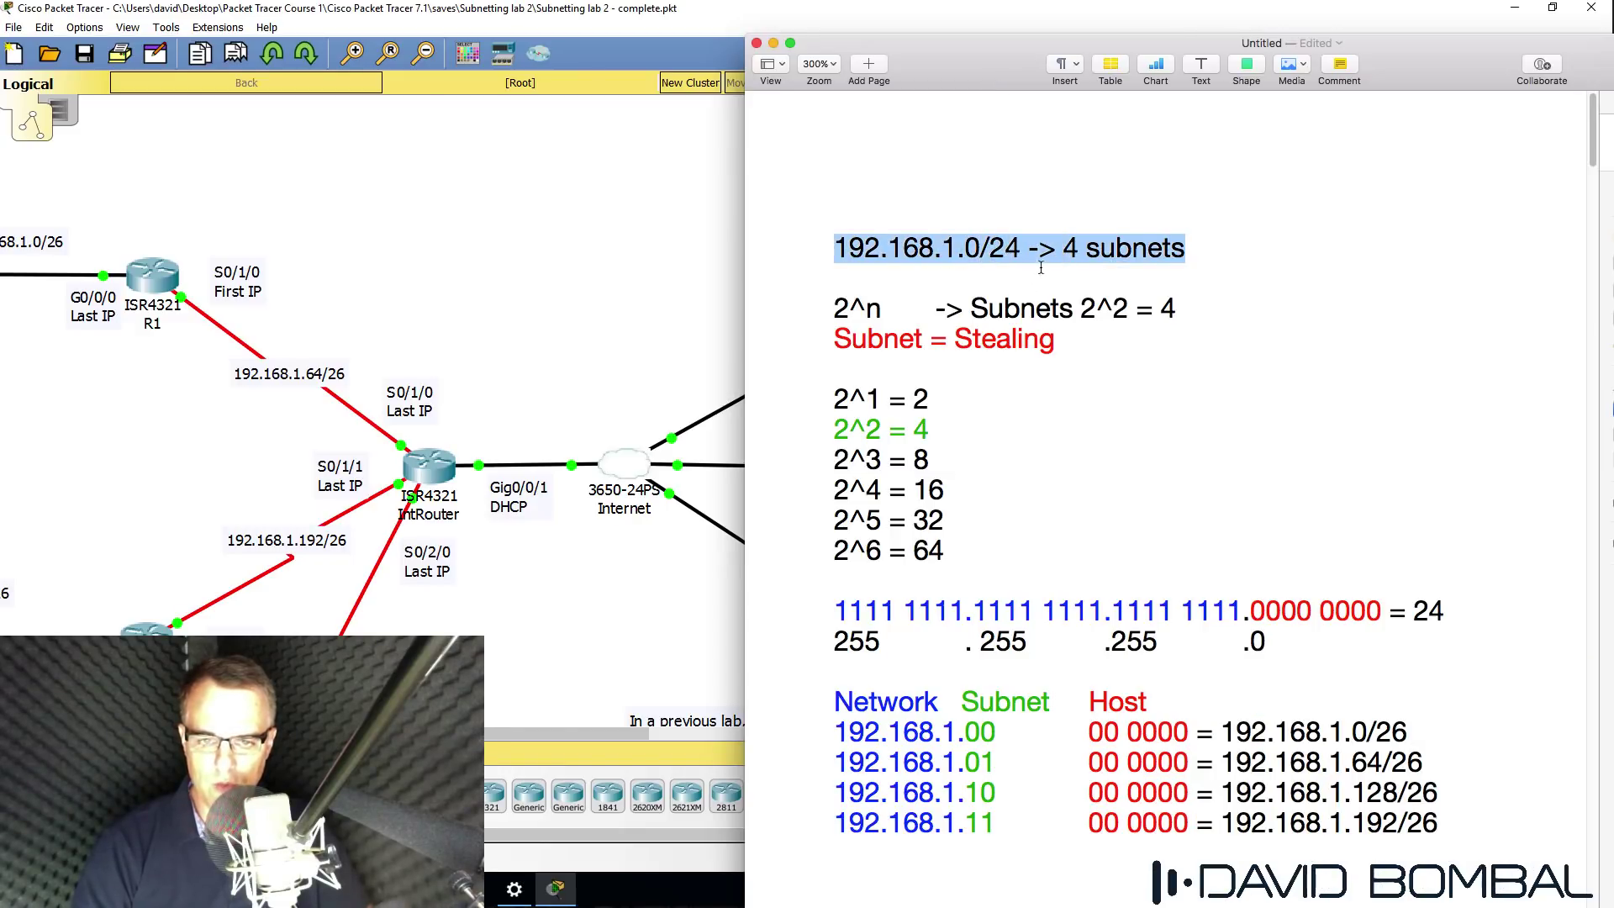
left_click_drag(1065, 251, 1223, 235)
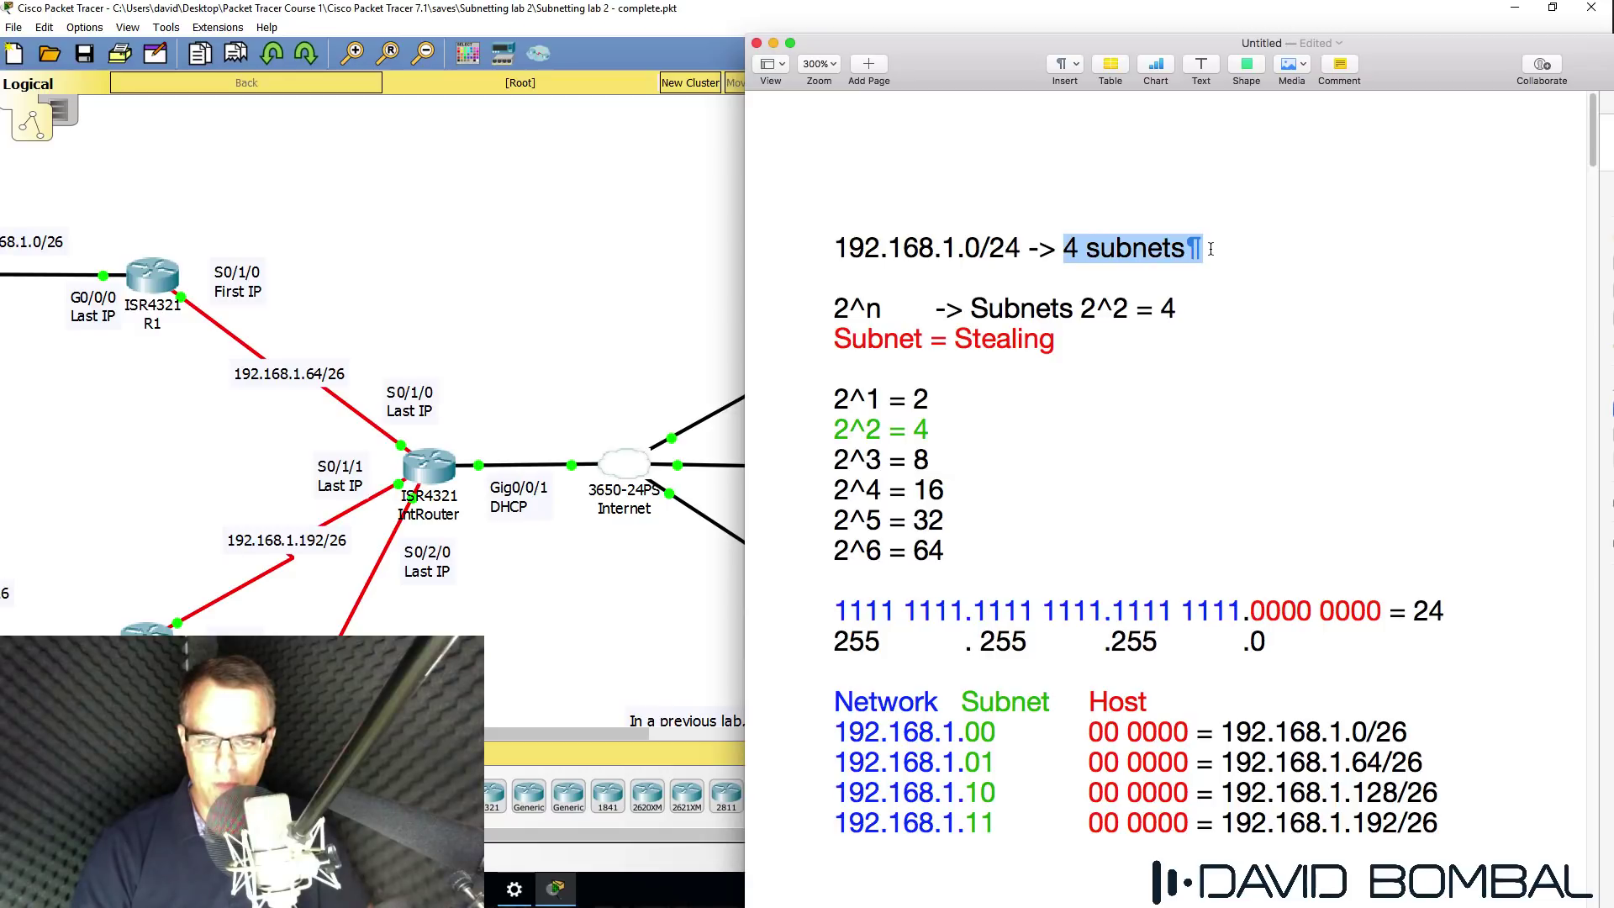
left_click_drag(814, 307, 1216, 298)
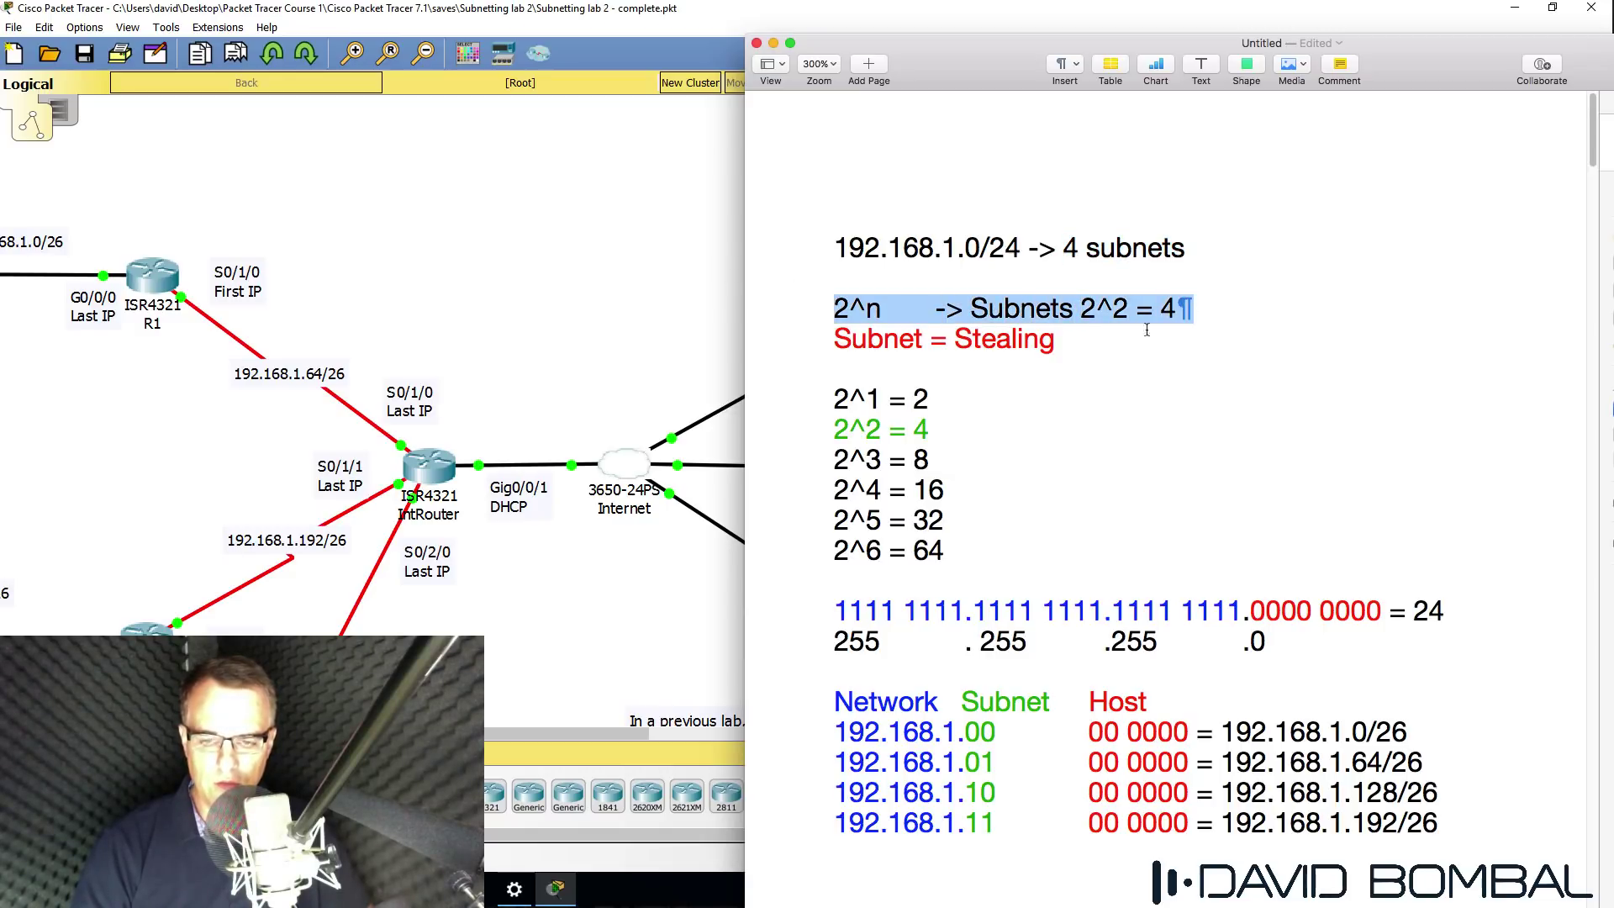
Insert a new line '2^n -2 -> Hosts' above the 2^n -> Subnets formula
left_click(834, 309)
type("2")
key("Return")
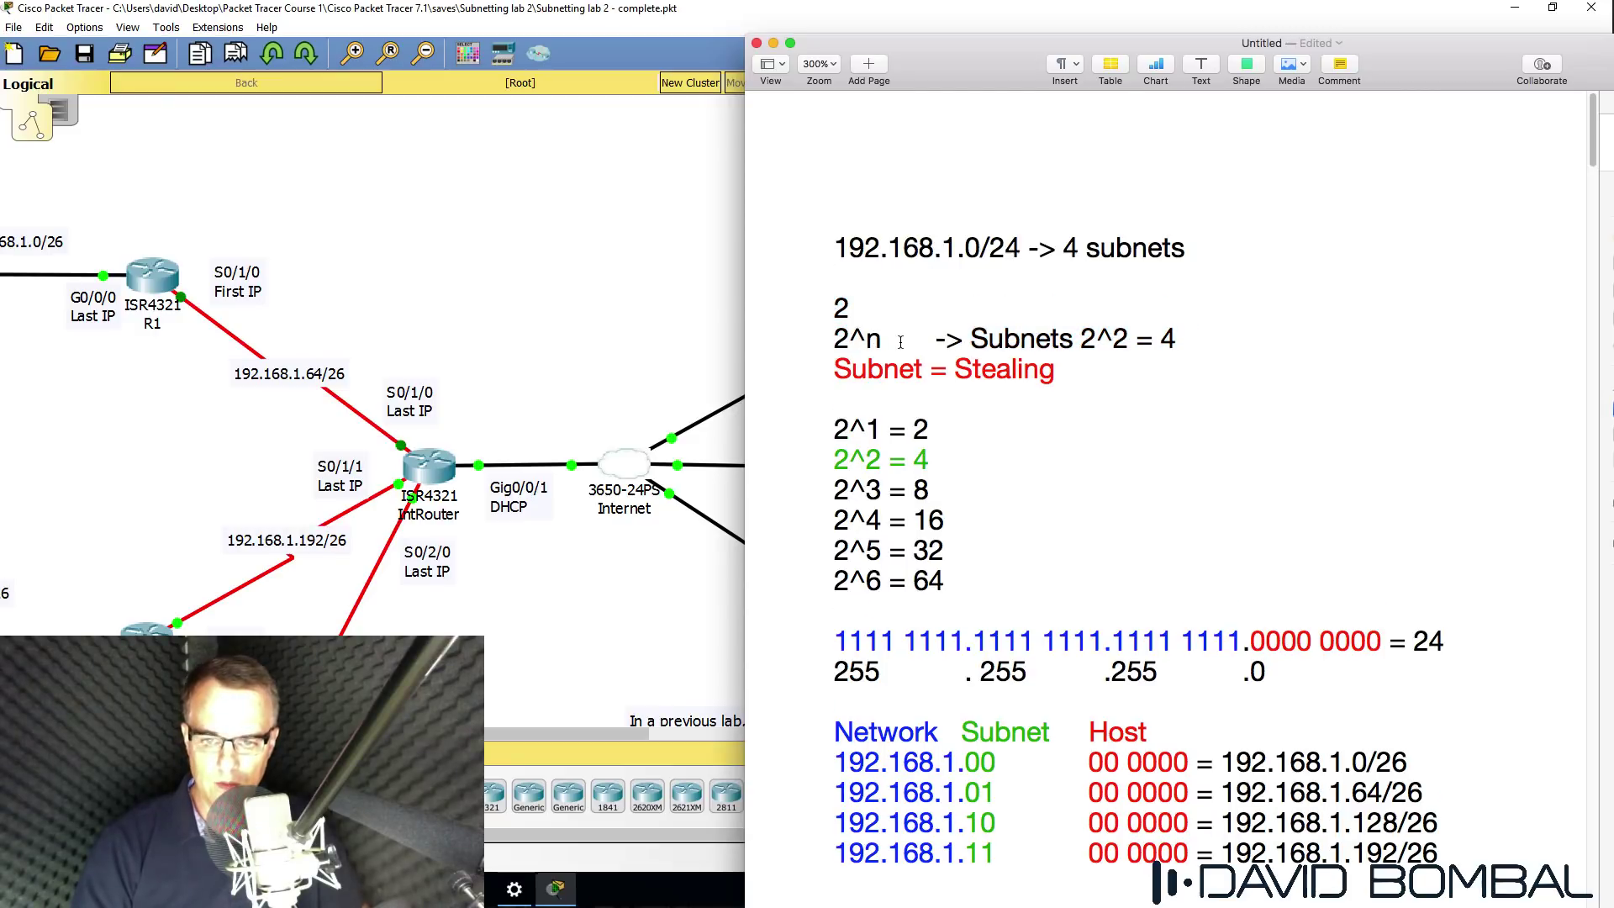
left_click_drag(899, 338, 840, 336)
key("ctrl+c")
left_click(848, 308)
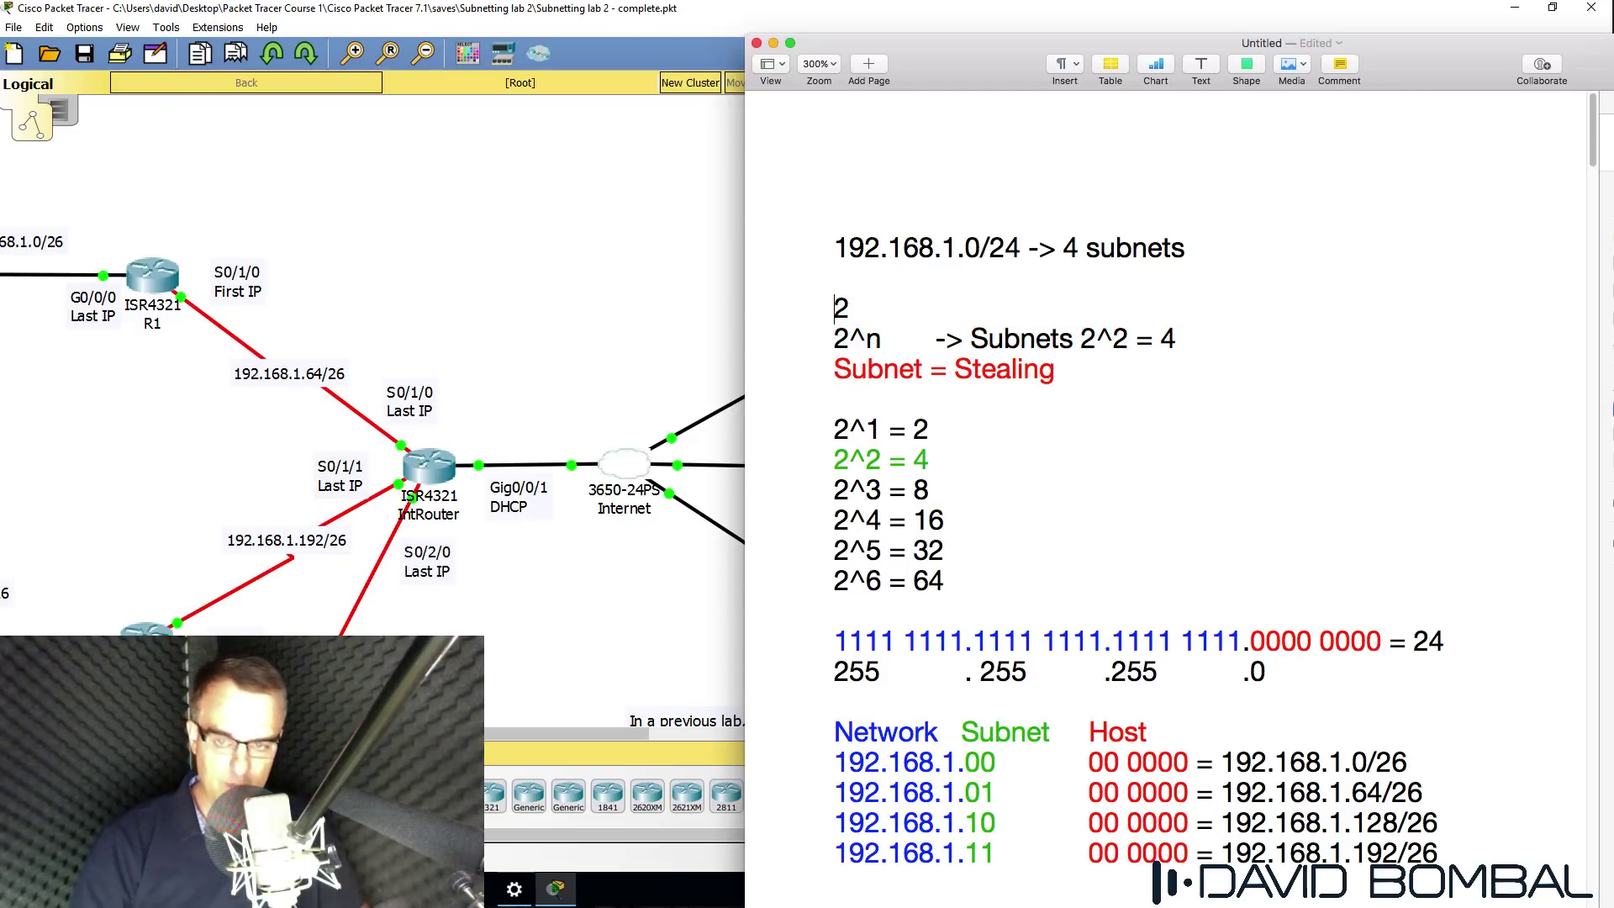
key("BackSpace")
key("ctrl+v")
type("-2 ")
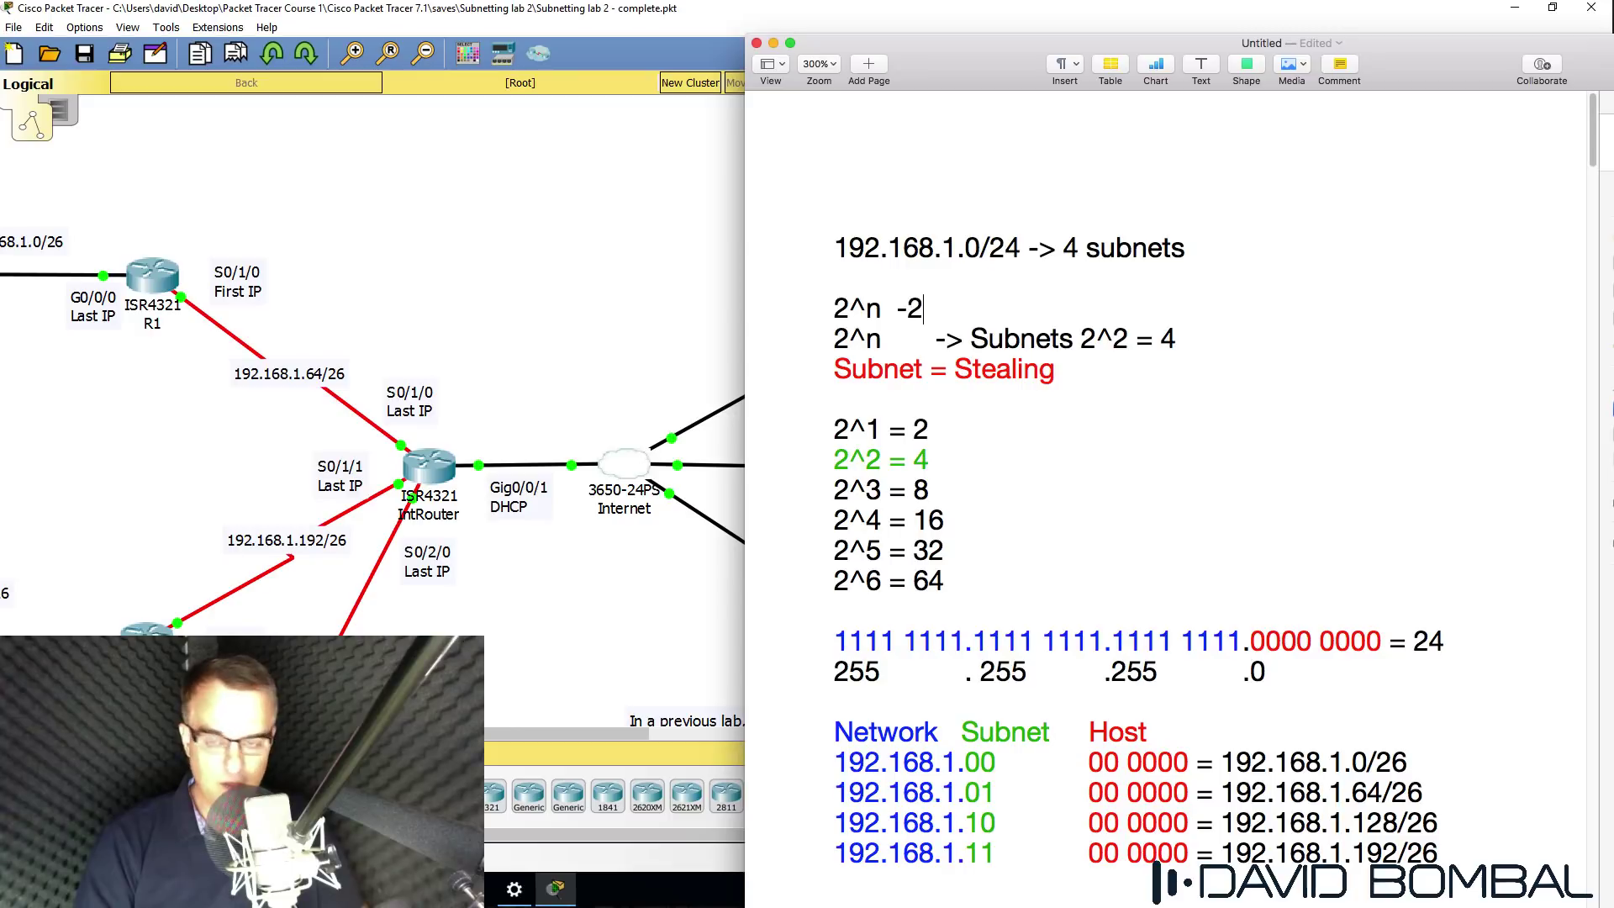
type("-> h")
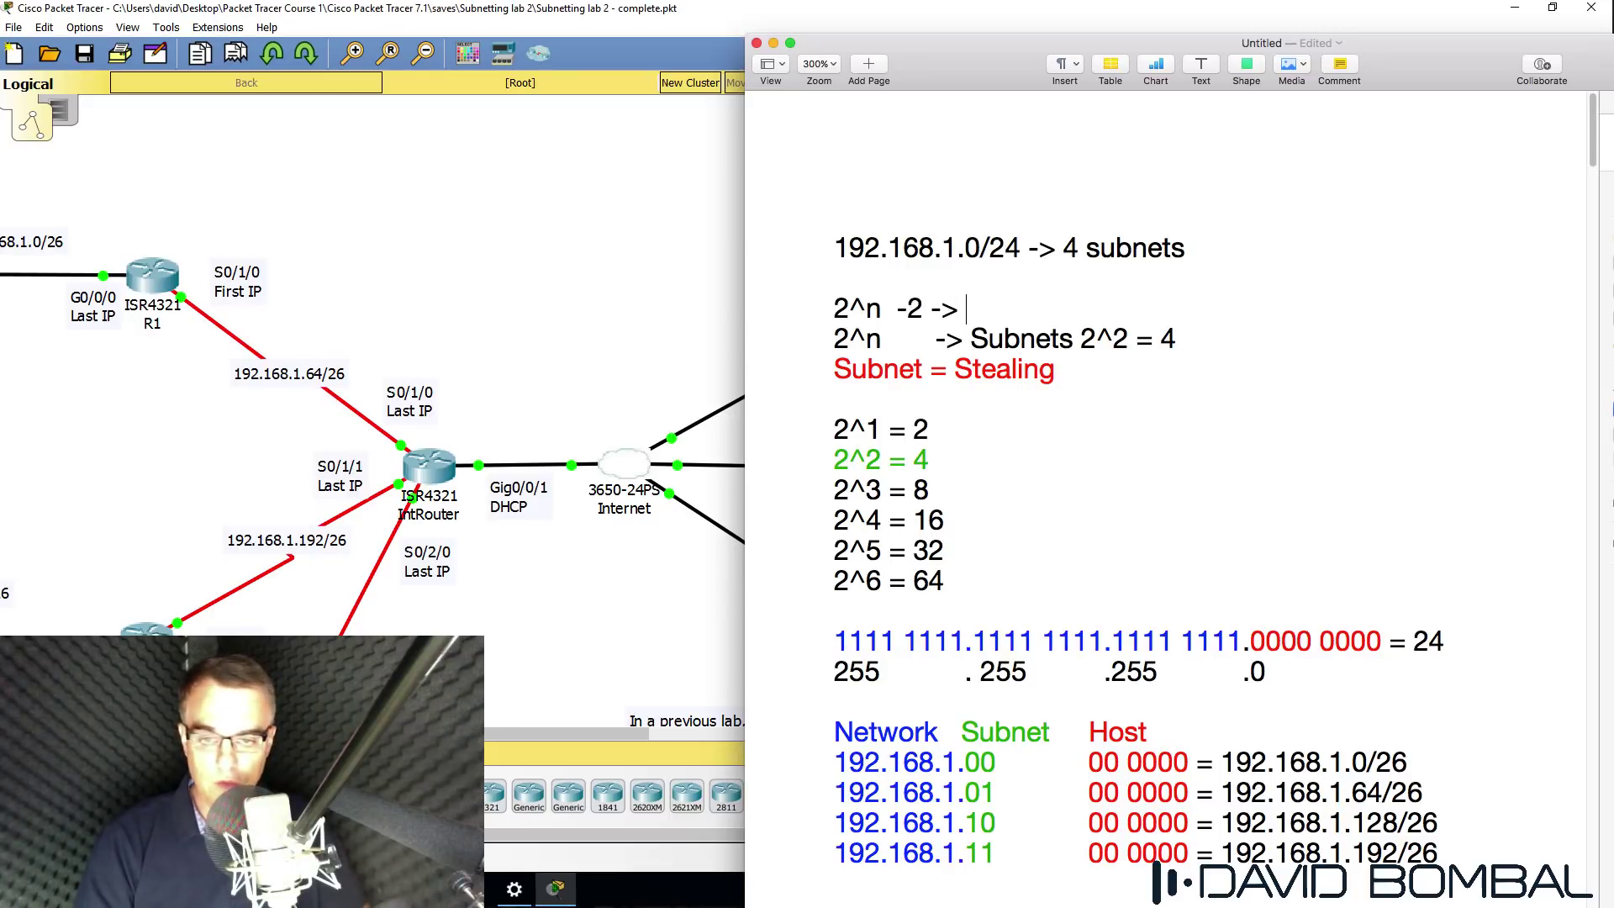
key("BackSpace")
type("Hosts")
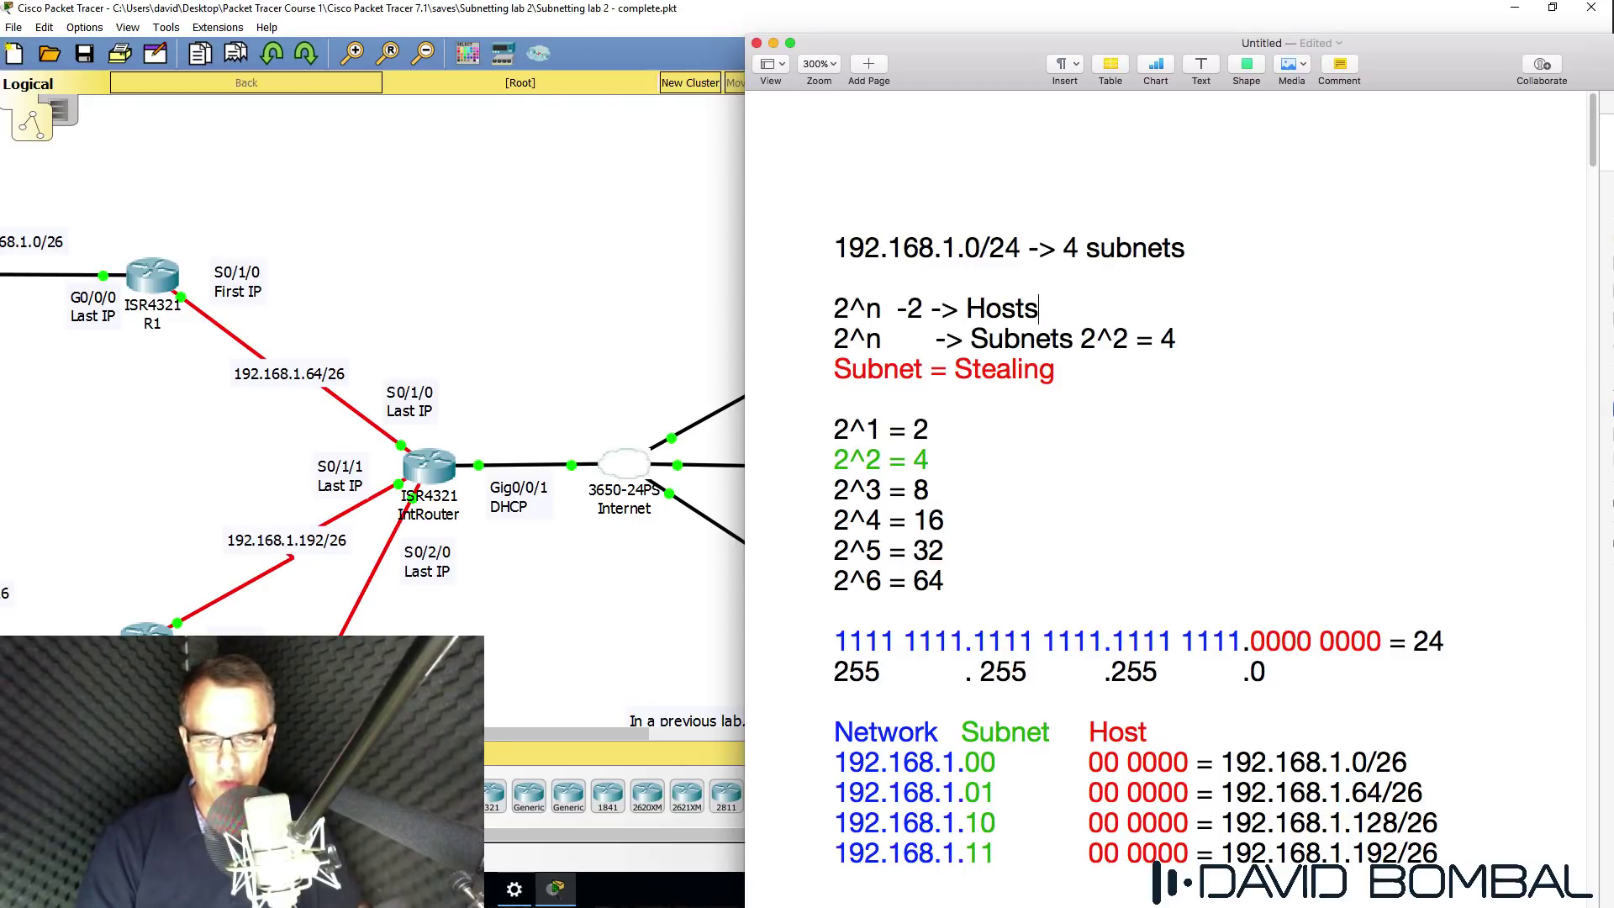
left_click(1006, 338)
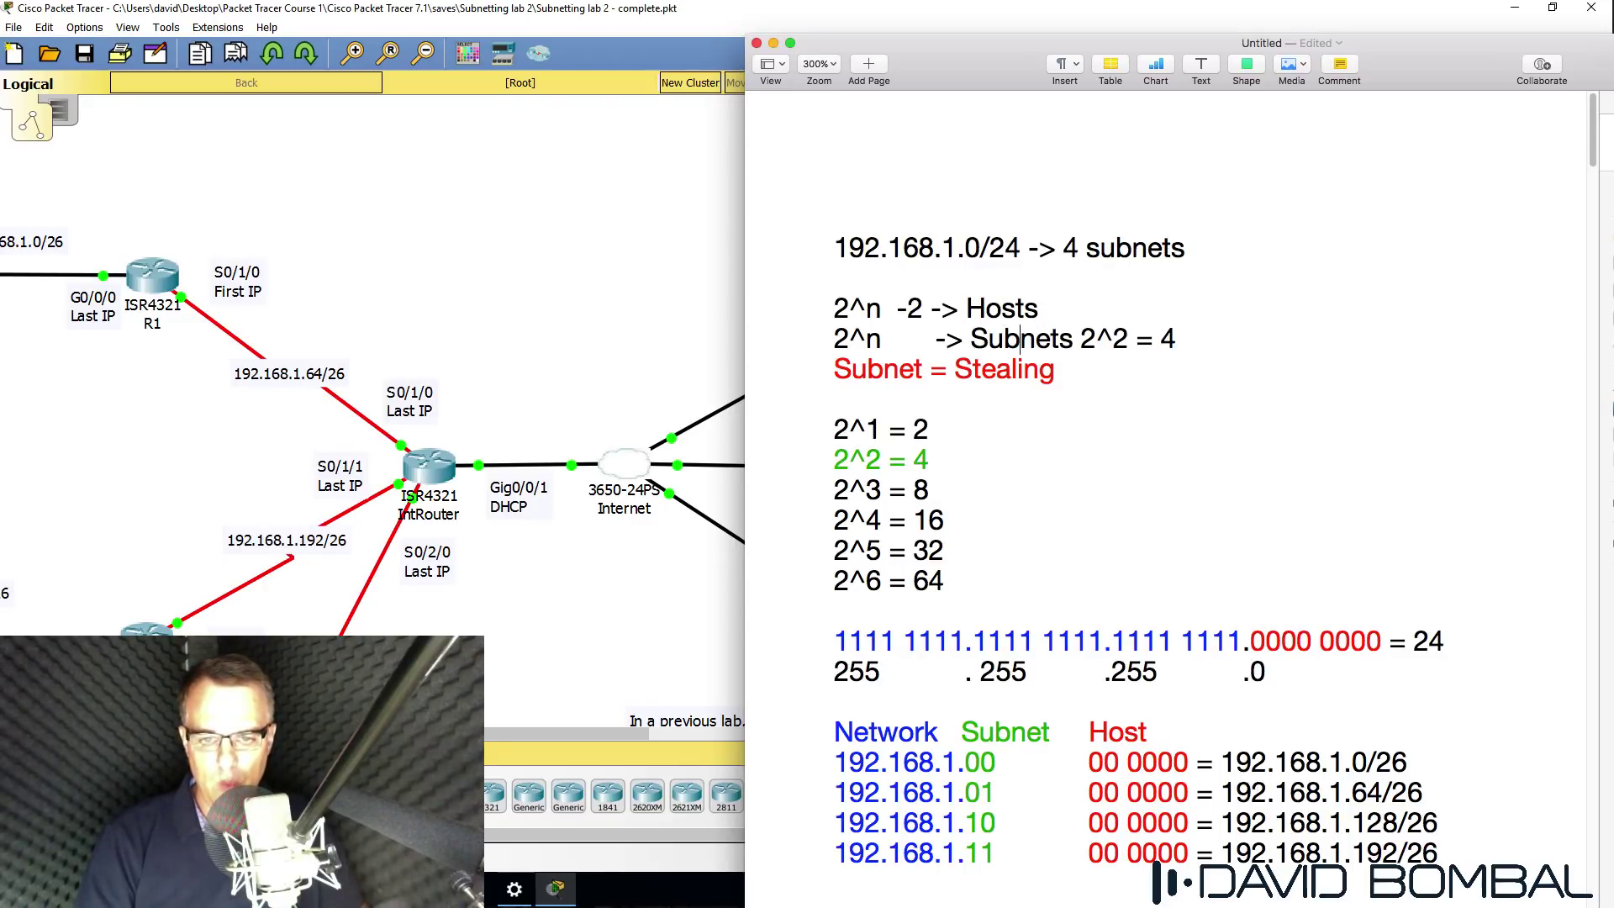
key("Right")
key("Right")
key("Right")
key("Right")
key("Right")
key("Right")
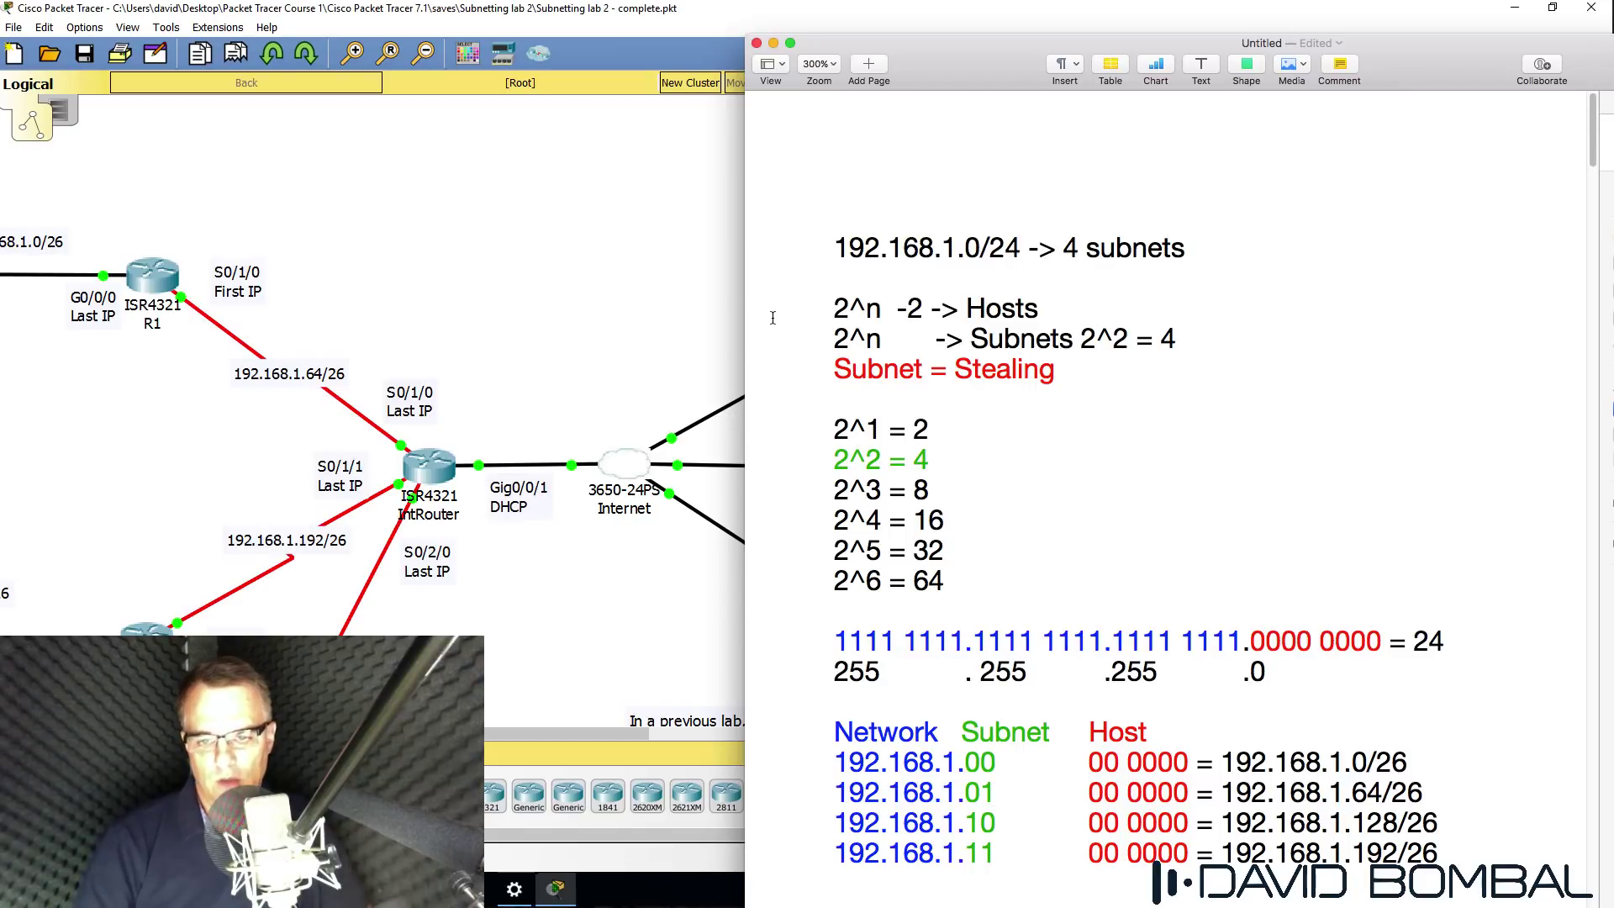
left_click_drag(835, 344, 889, 340)
left_click(1110, 343)
scroll(1110, 343, "down", 1)
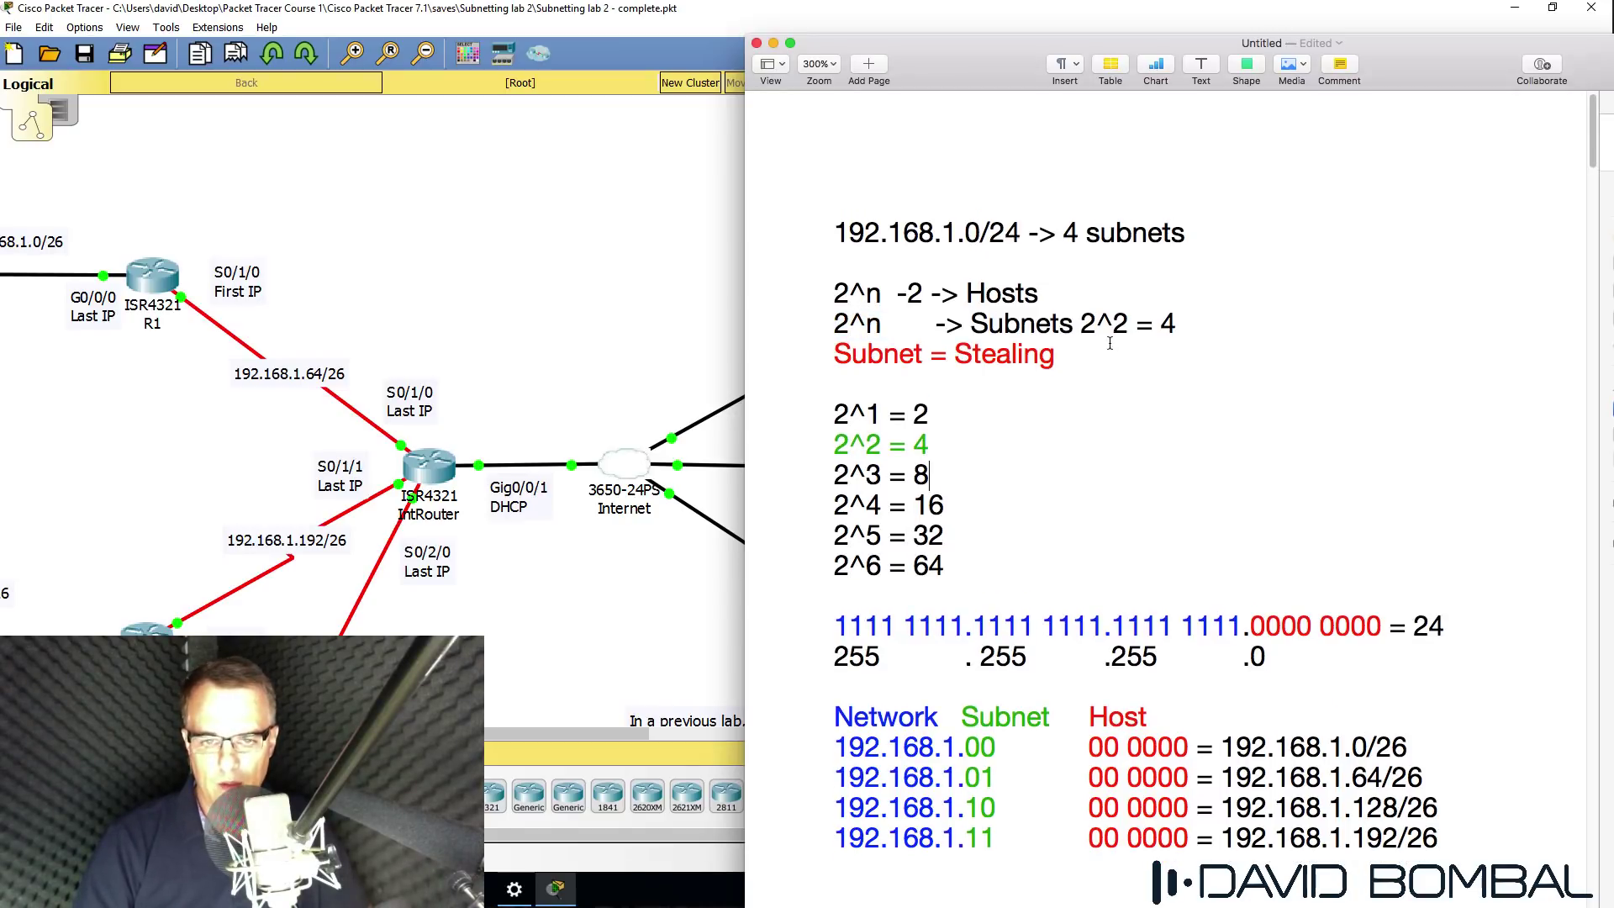
left_click_drag(1194, 316, 1123, 327)
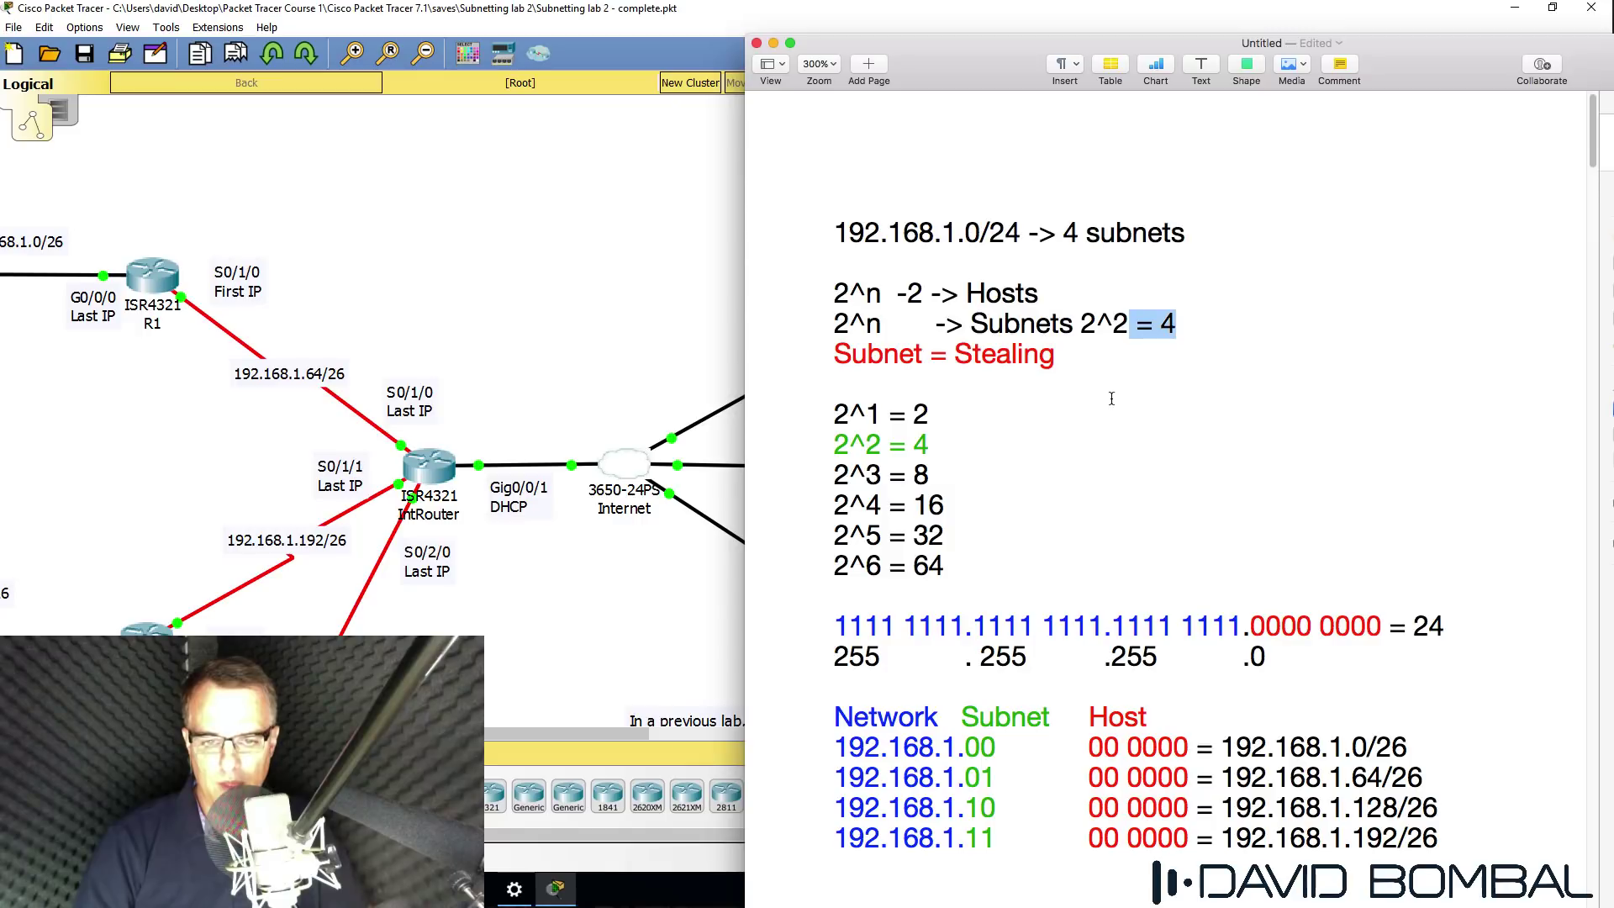
key("Down")
left_click_drag(835, 318, 1188, 323)
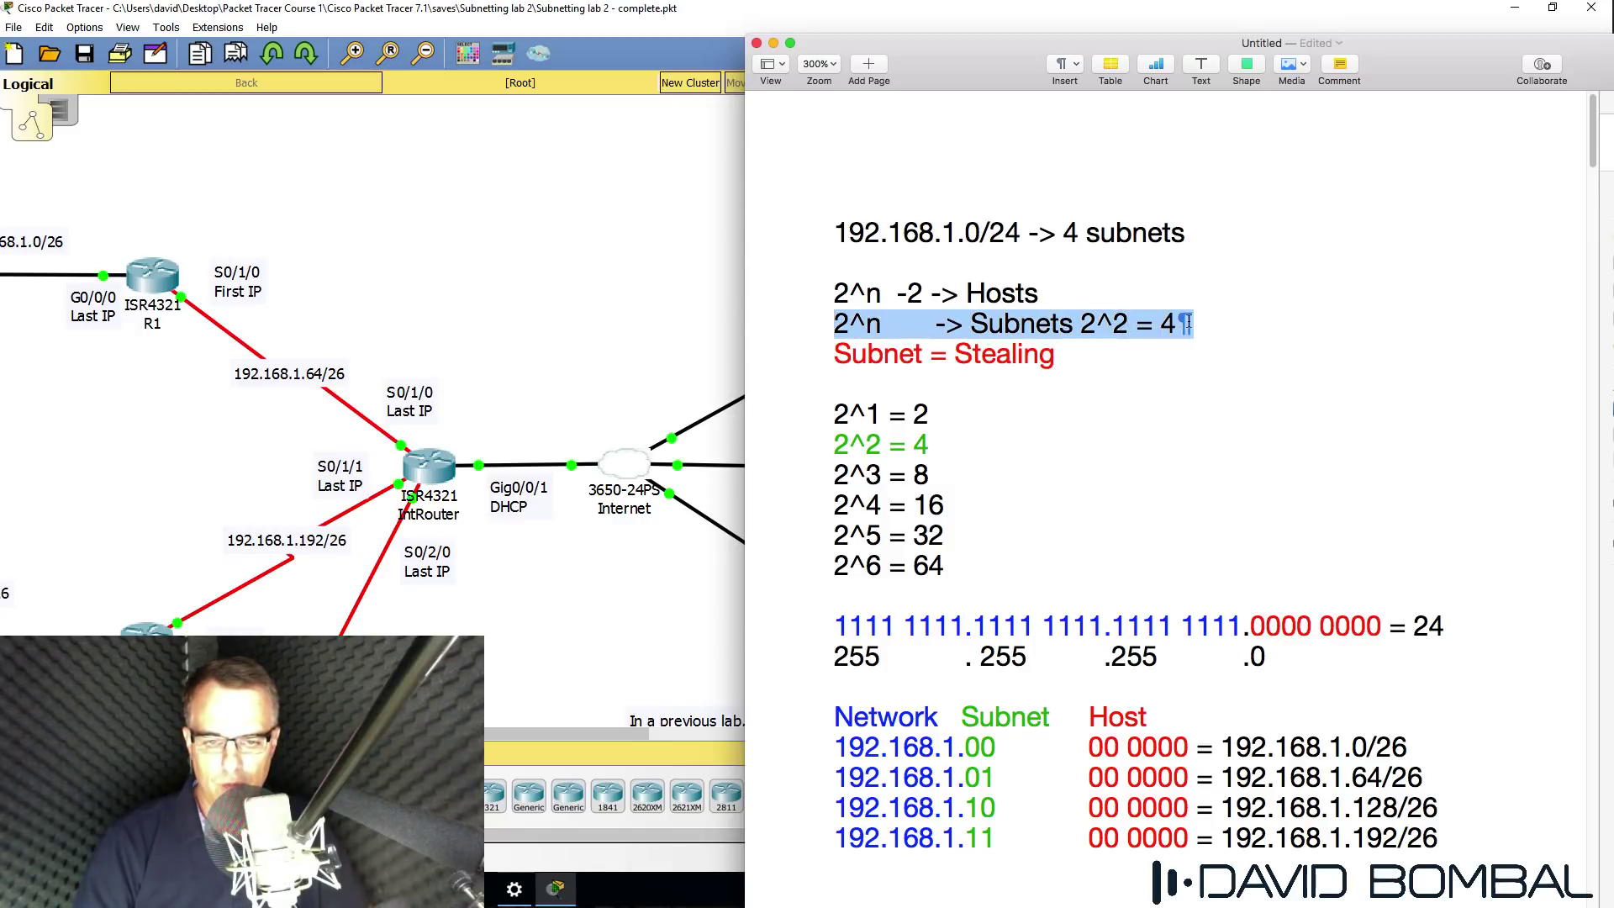
scroll(1170, 395, "down", 5)
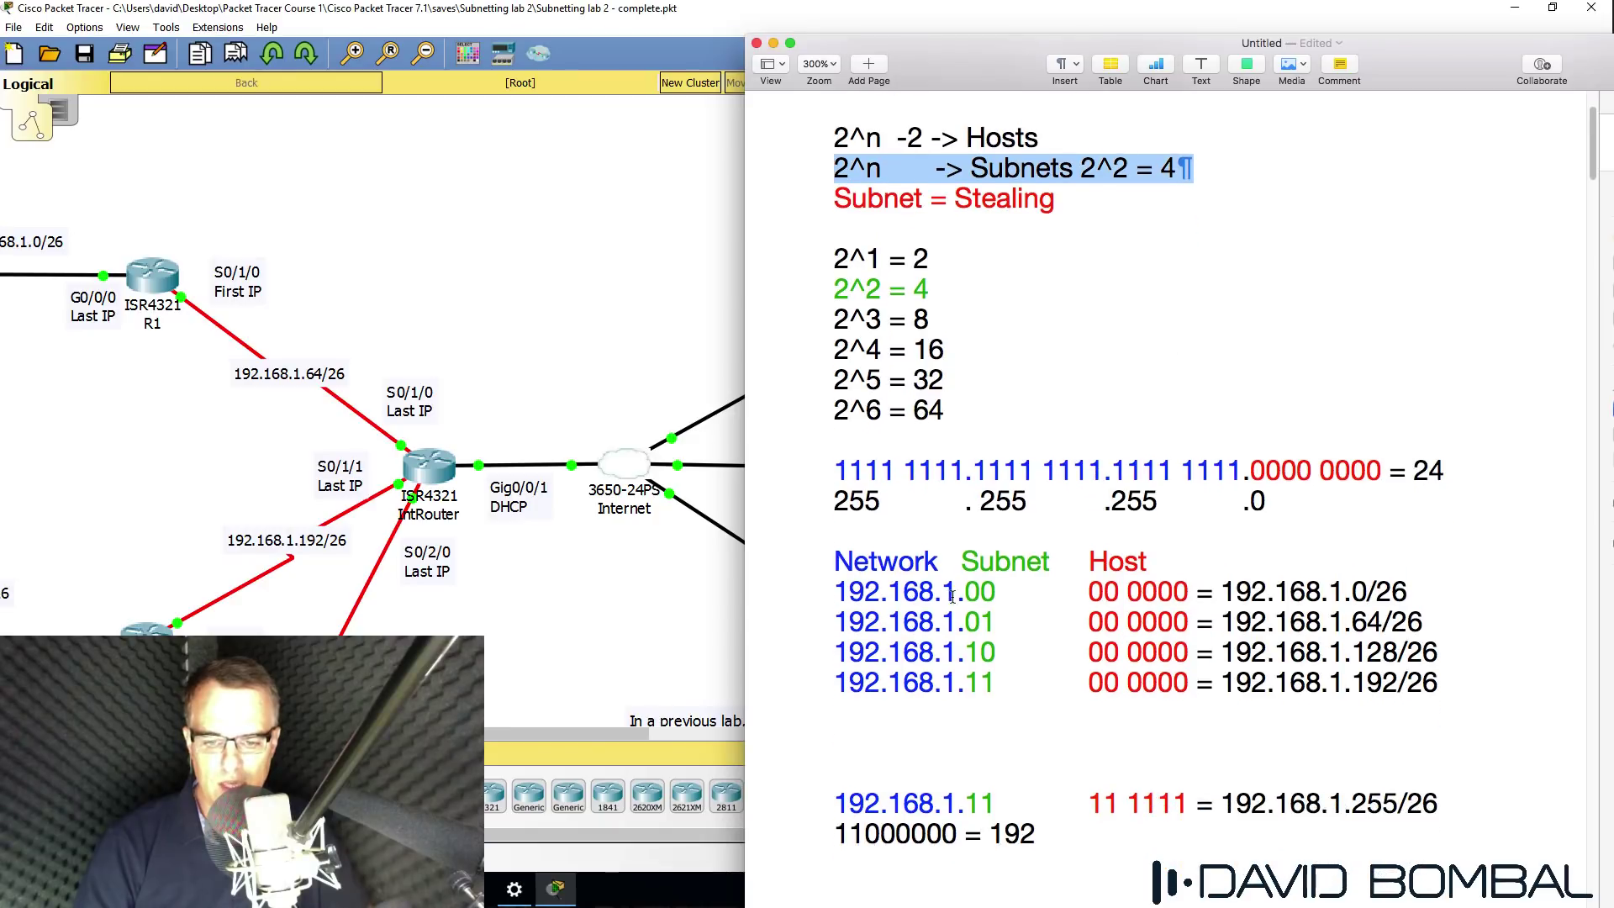
left_click(967, 593)
left_click_drag(973, 593, 1025, 595)
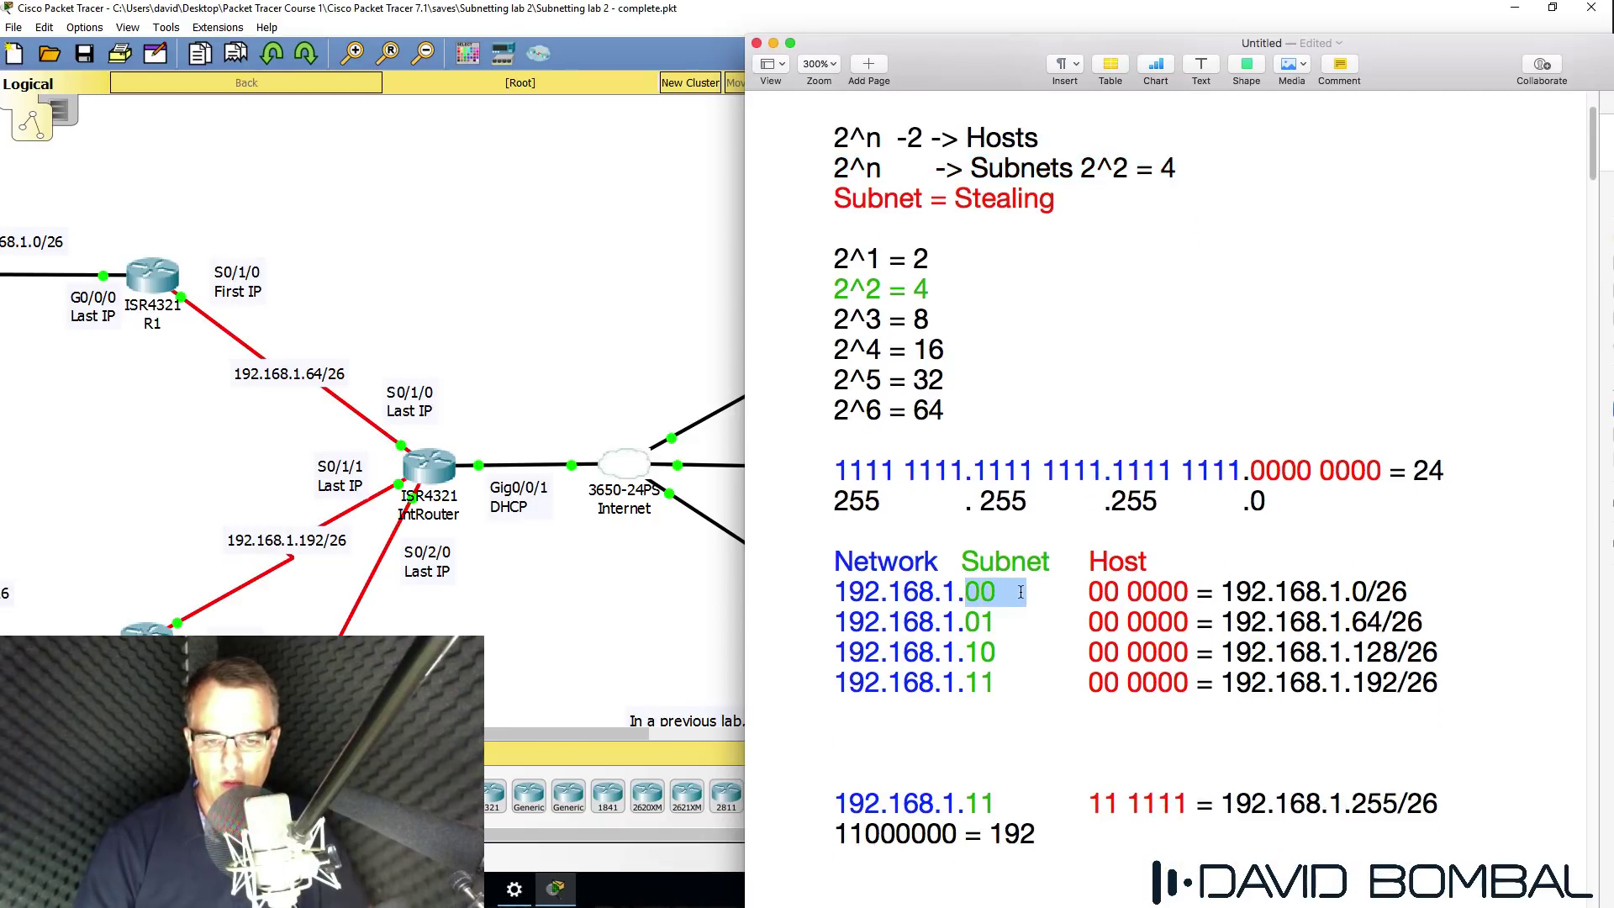
scroll(1022, 580, "down", 1)
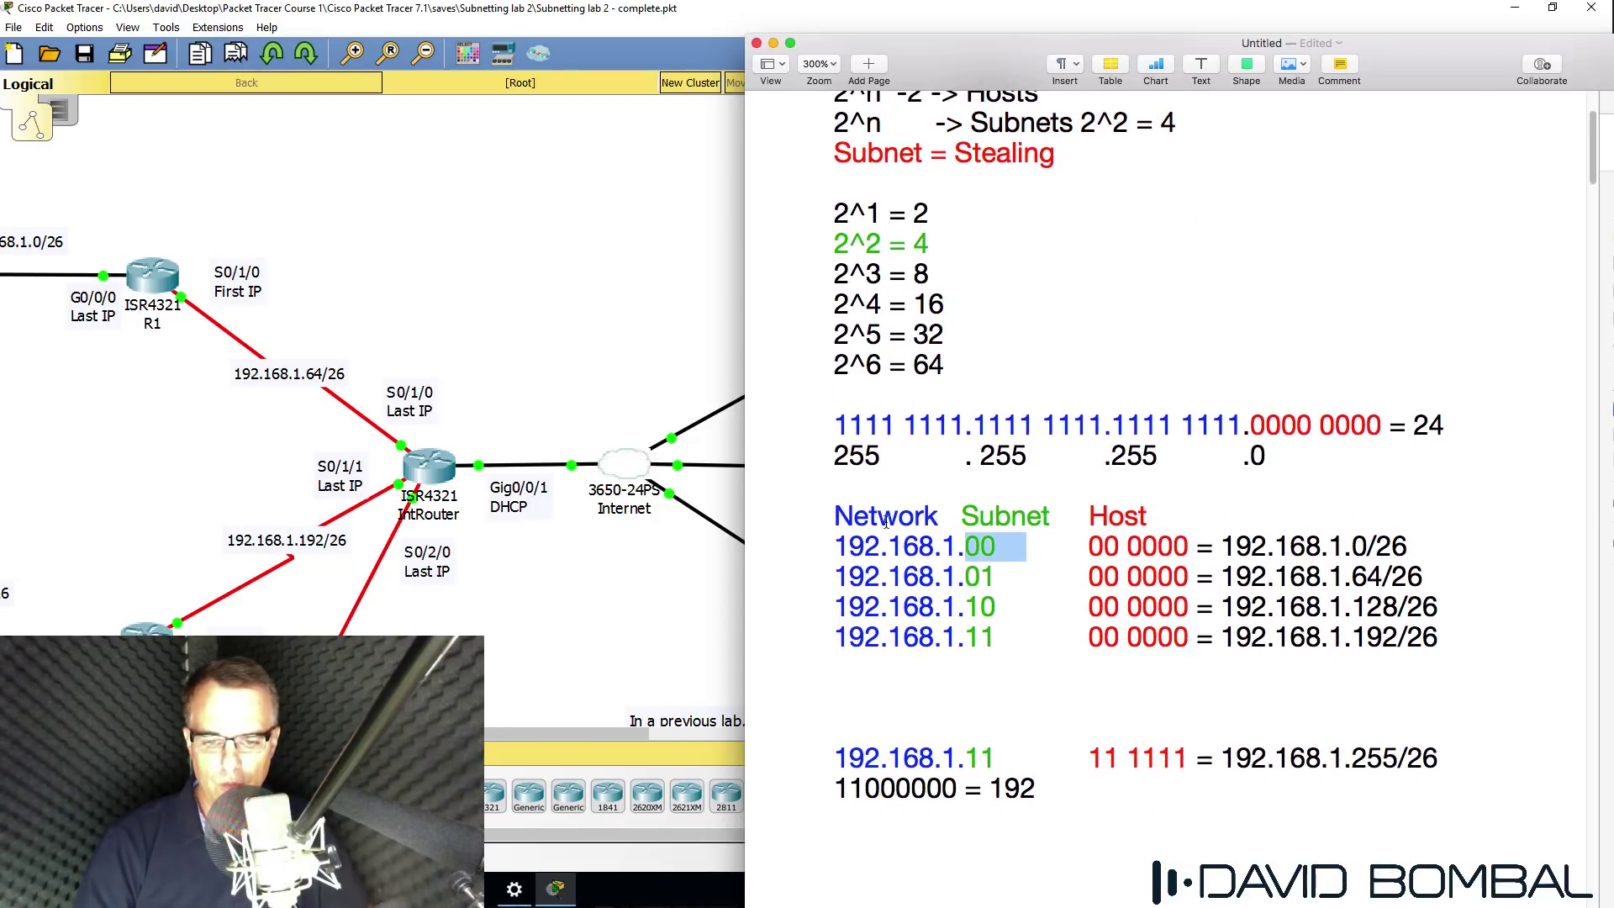
left_click_drag(832, 545, 1458, 643)
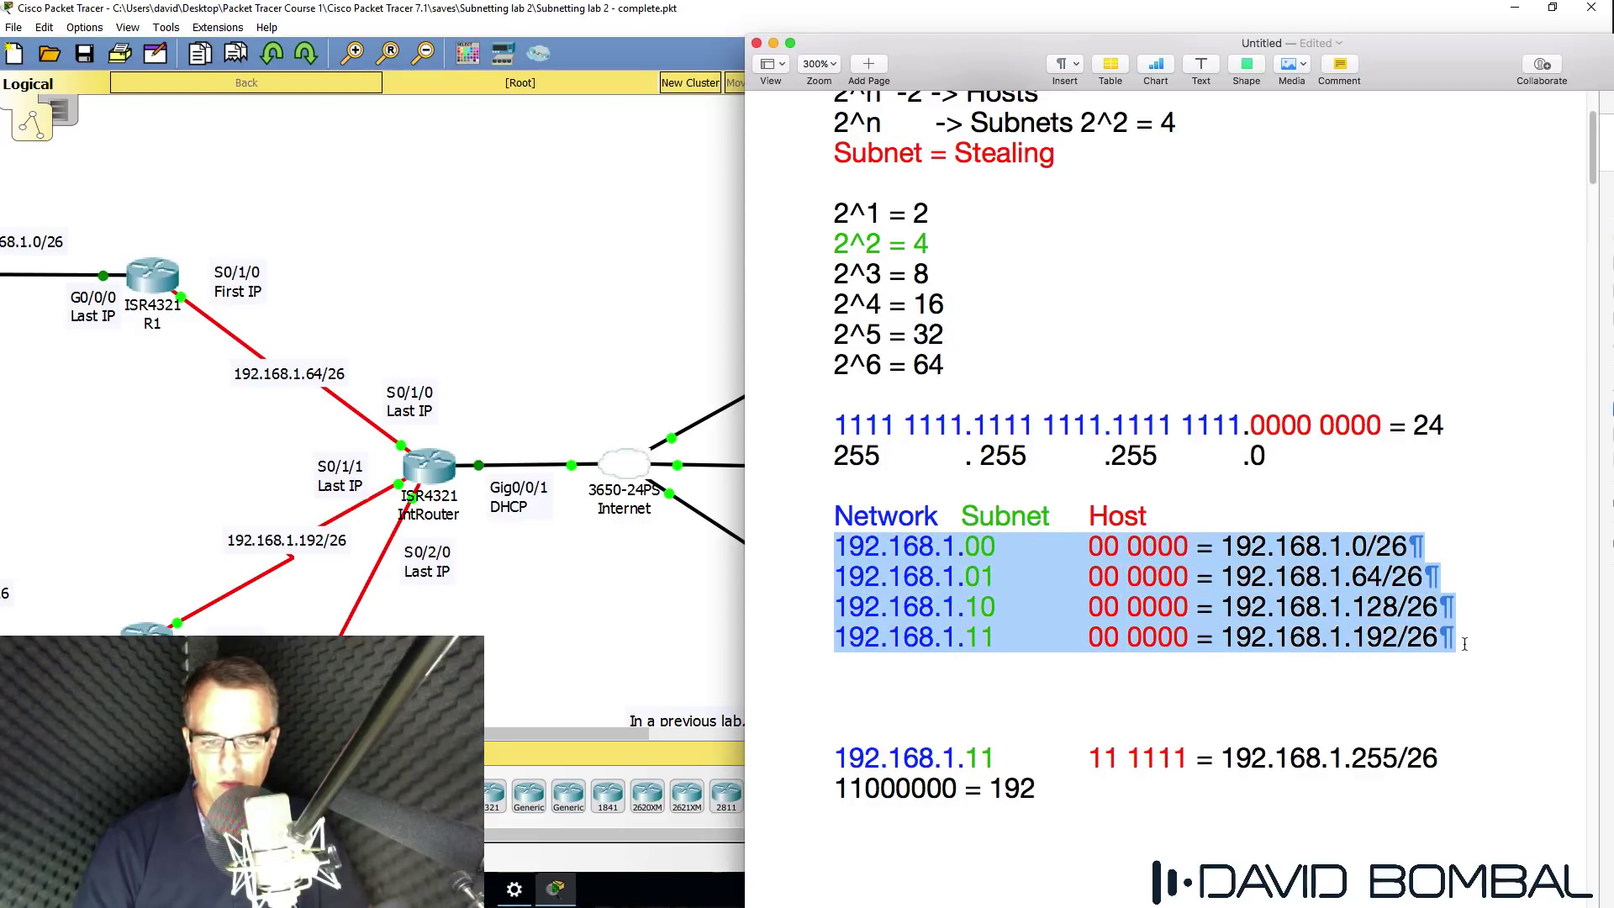
left_click_drag(833, 586, 1450, 580)
key("super+c")
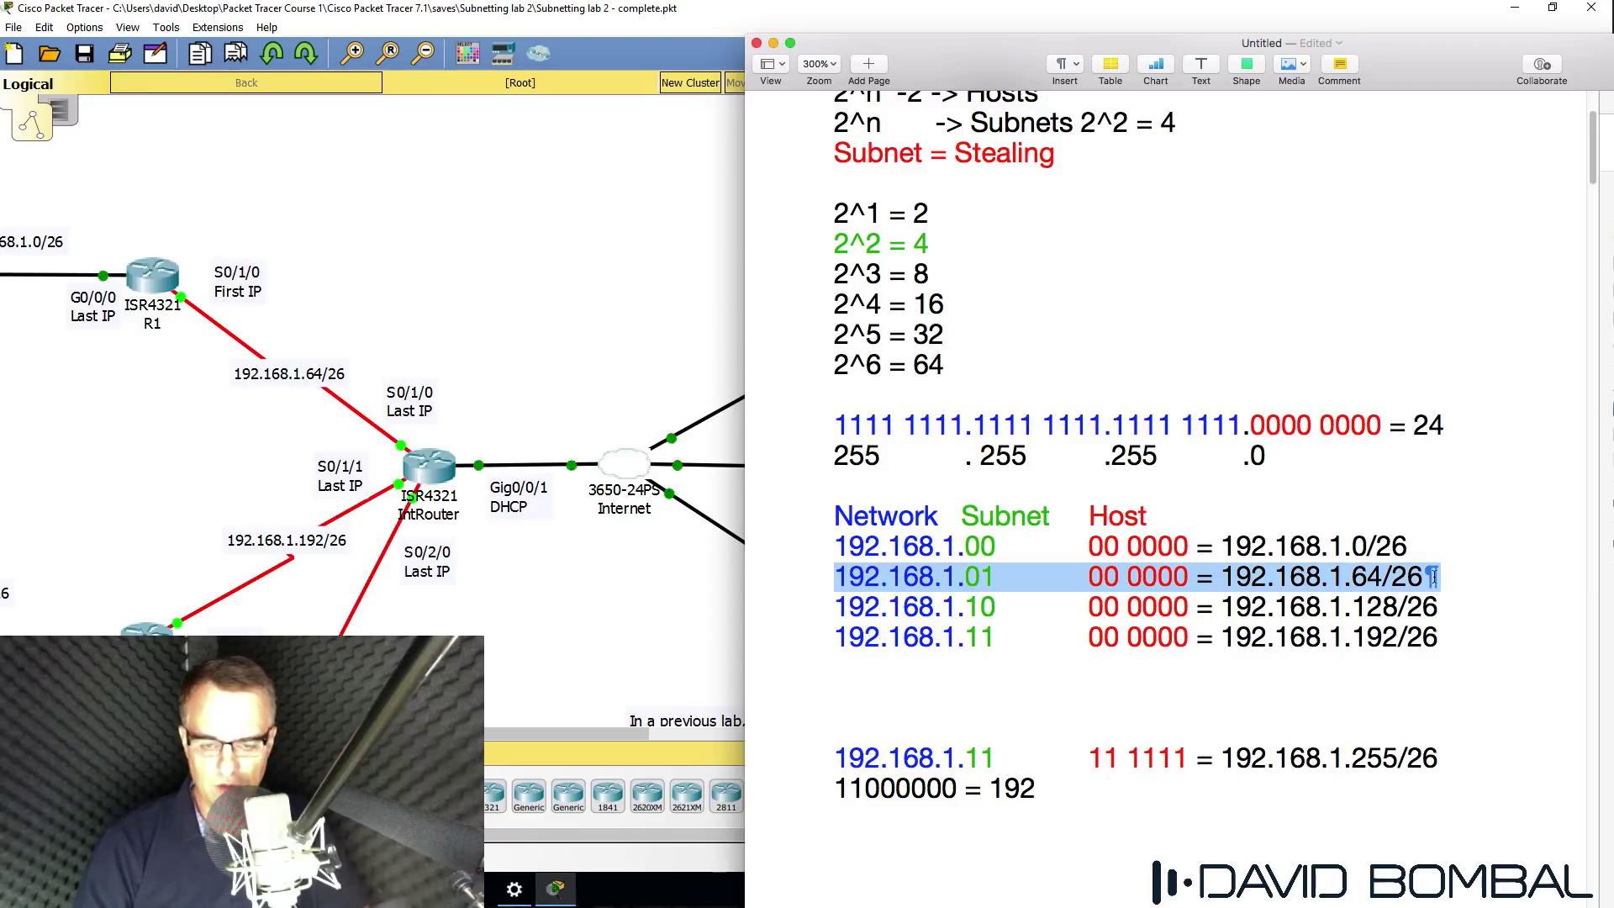
Scroll Packet Tracer down to the lab instructions note and zoom in two steps
left_click(621, 348)
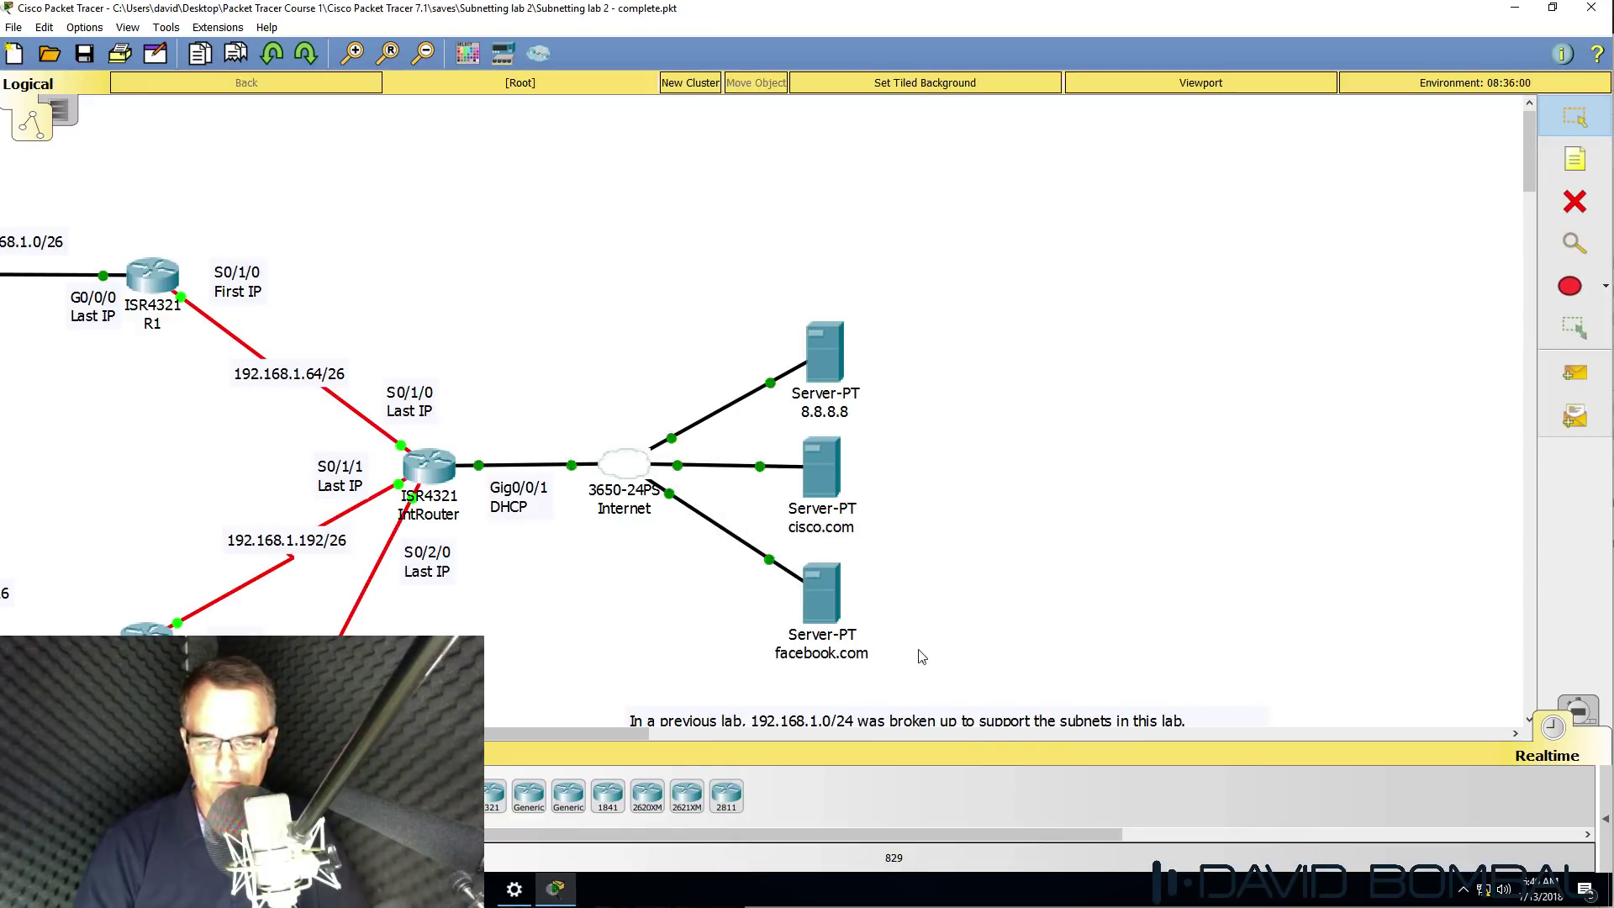
scroll(917, 655, "down", 4)
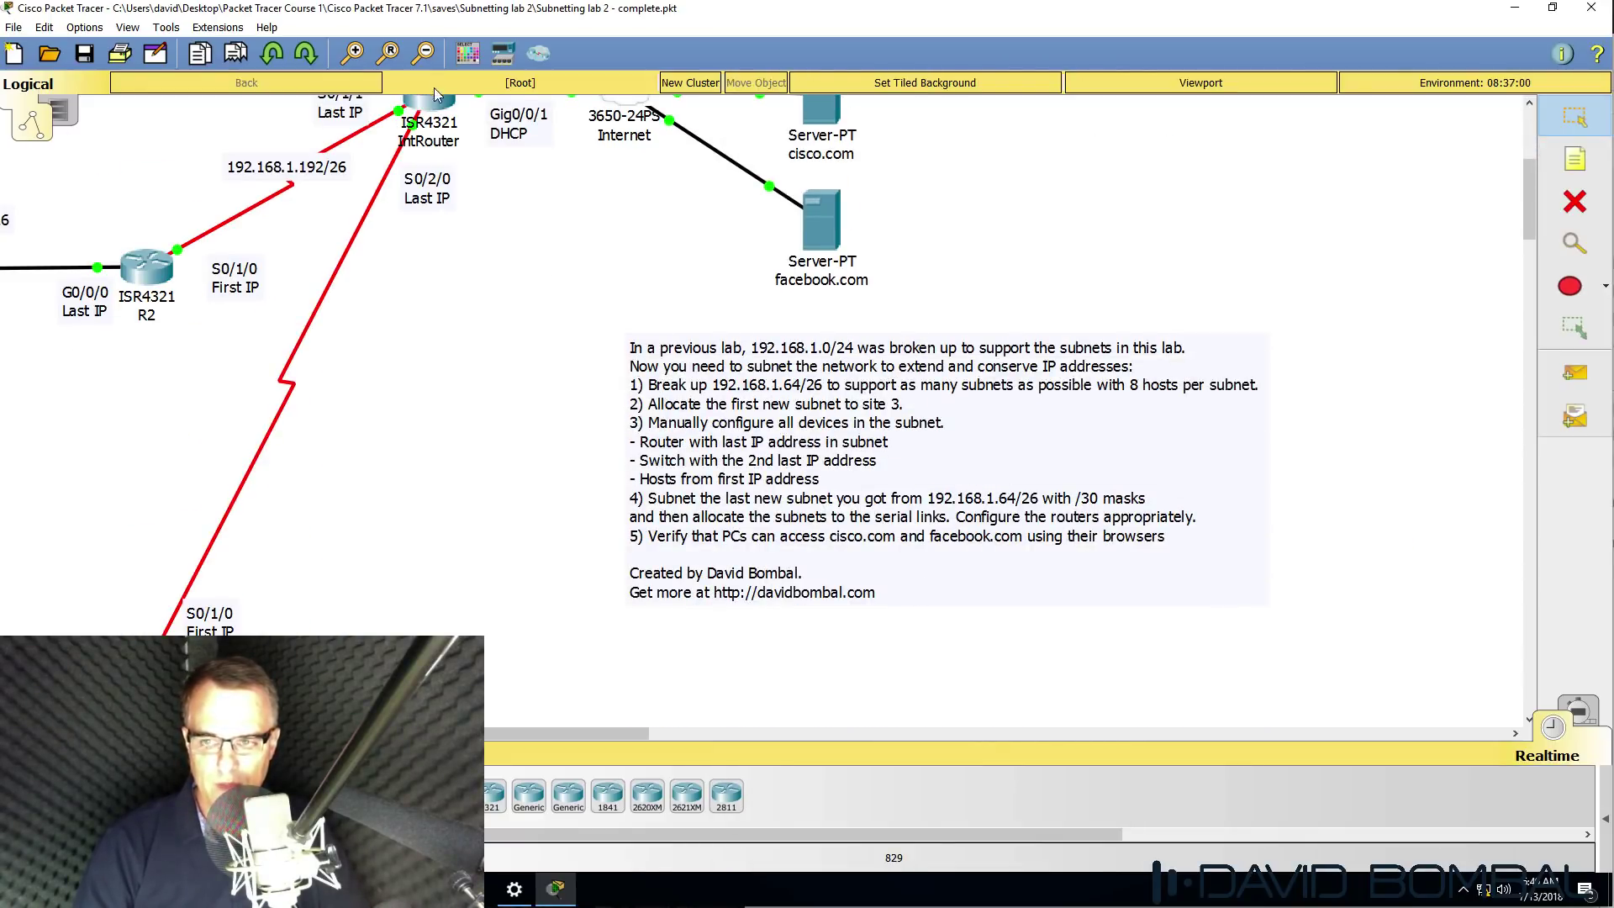
left_click(353, 53)
left_click(352, 53)
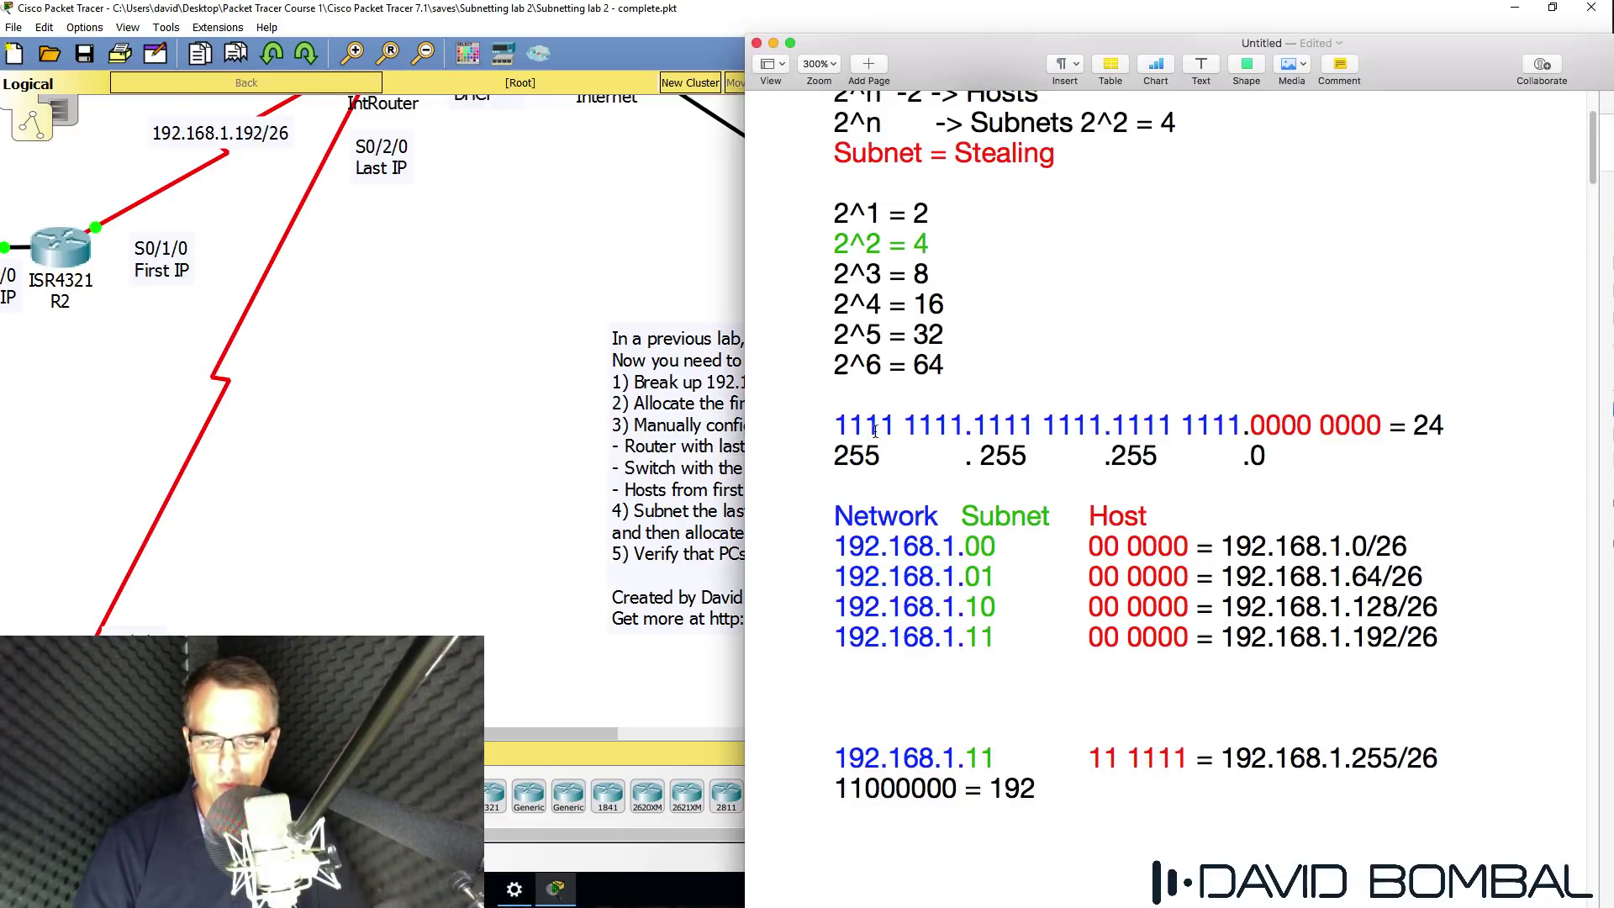
Paste the 192.168.1.64/26 subnet row under its heading in the notes
scroll(936, 552, "down", 15)
scroll(925, 554, "down", 15)
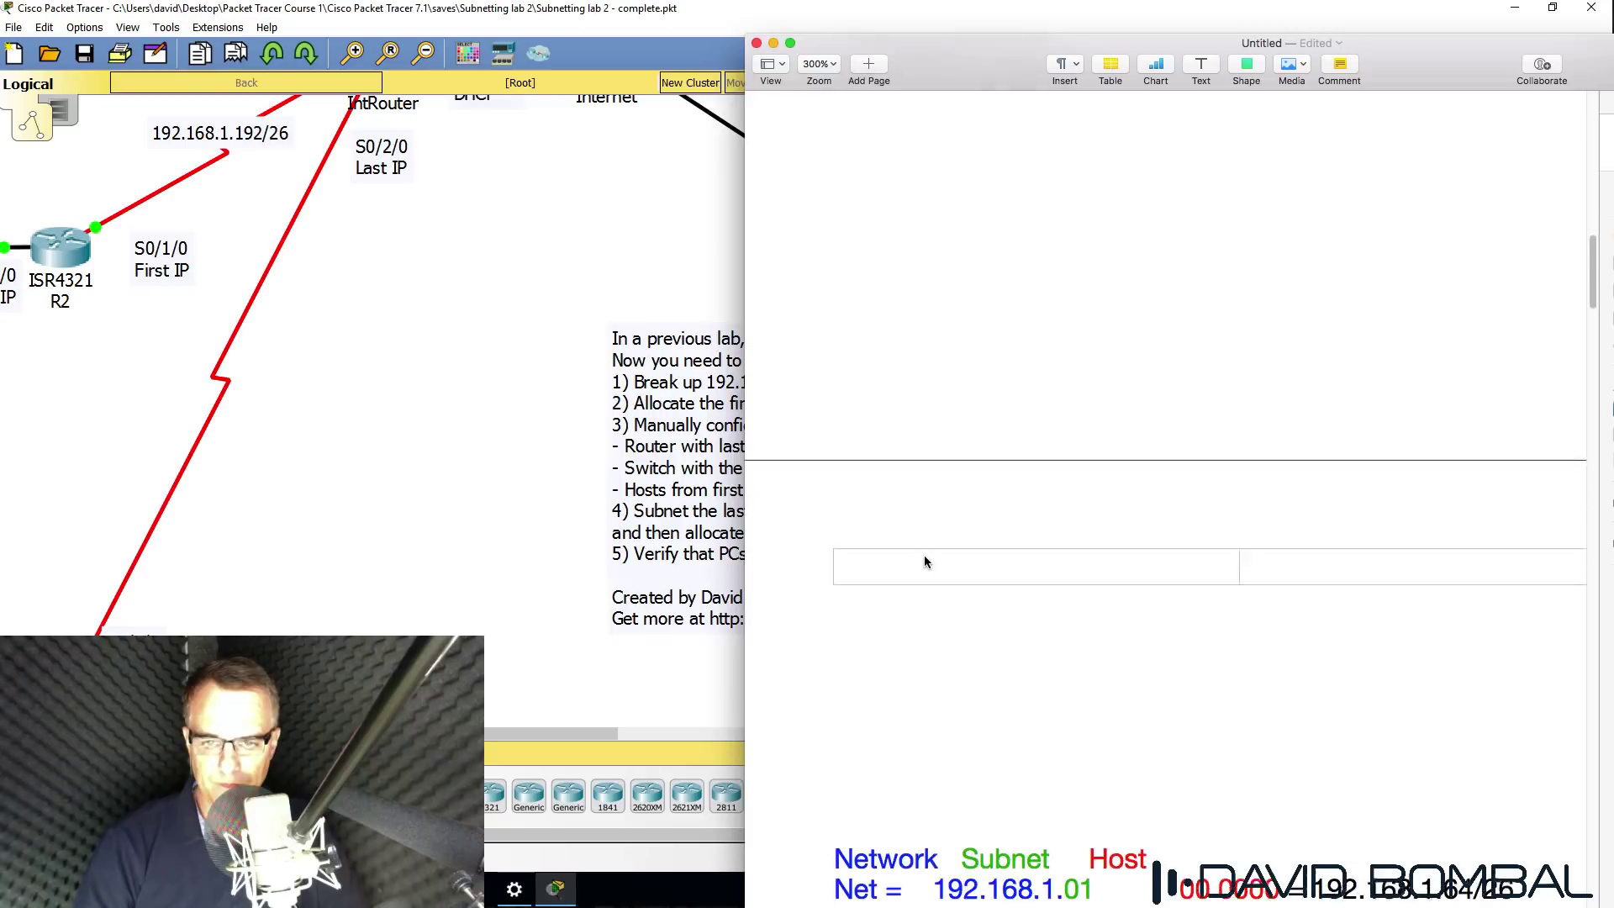
scroll(920, 566, "up", 2)
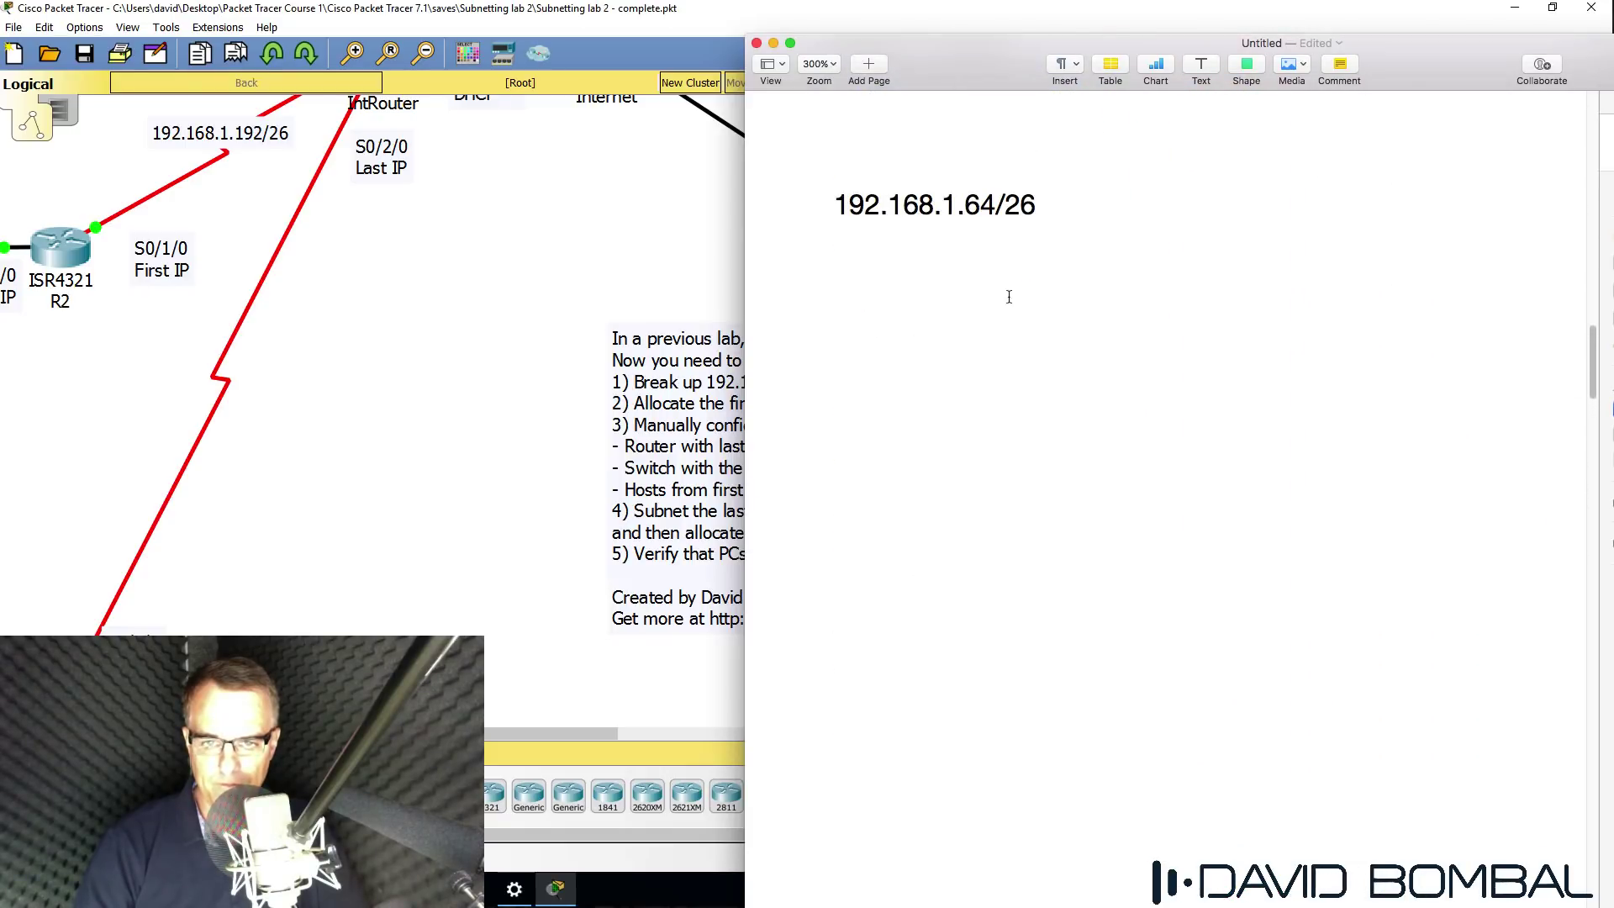
left_click(1013, 278)
key("super+v")
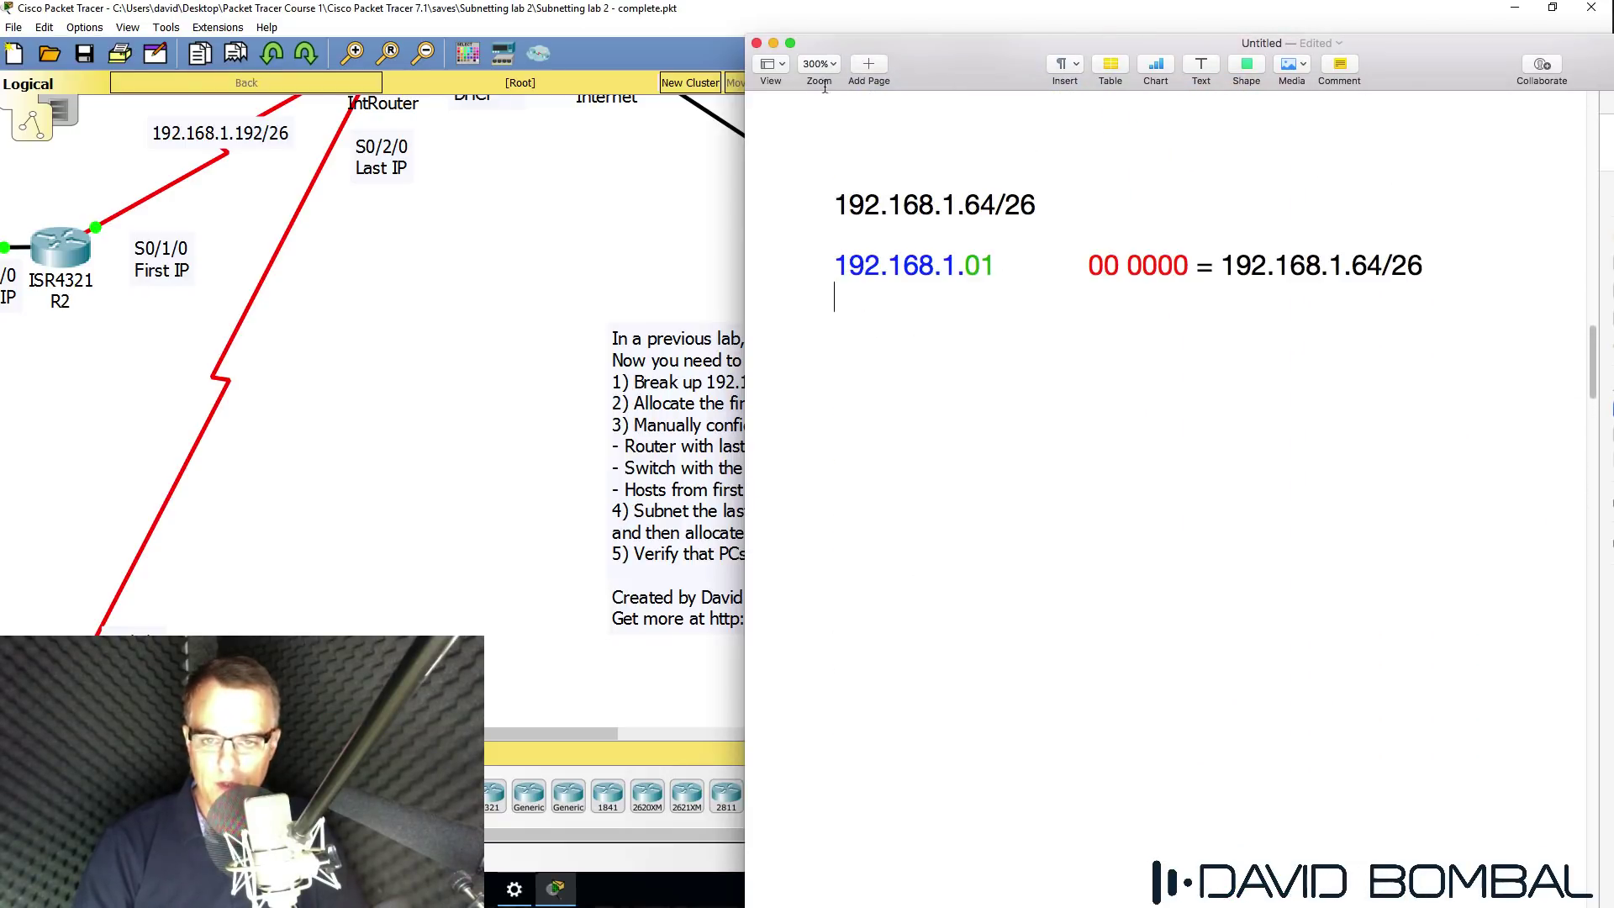
left_click_drag(824, 202, 1073, 199)
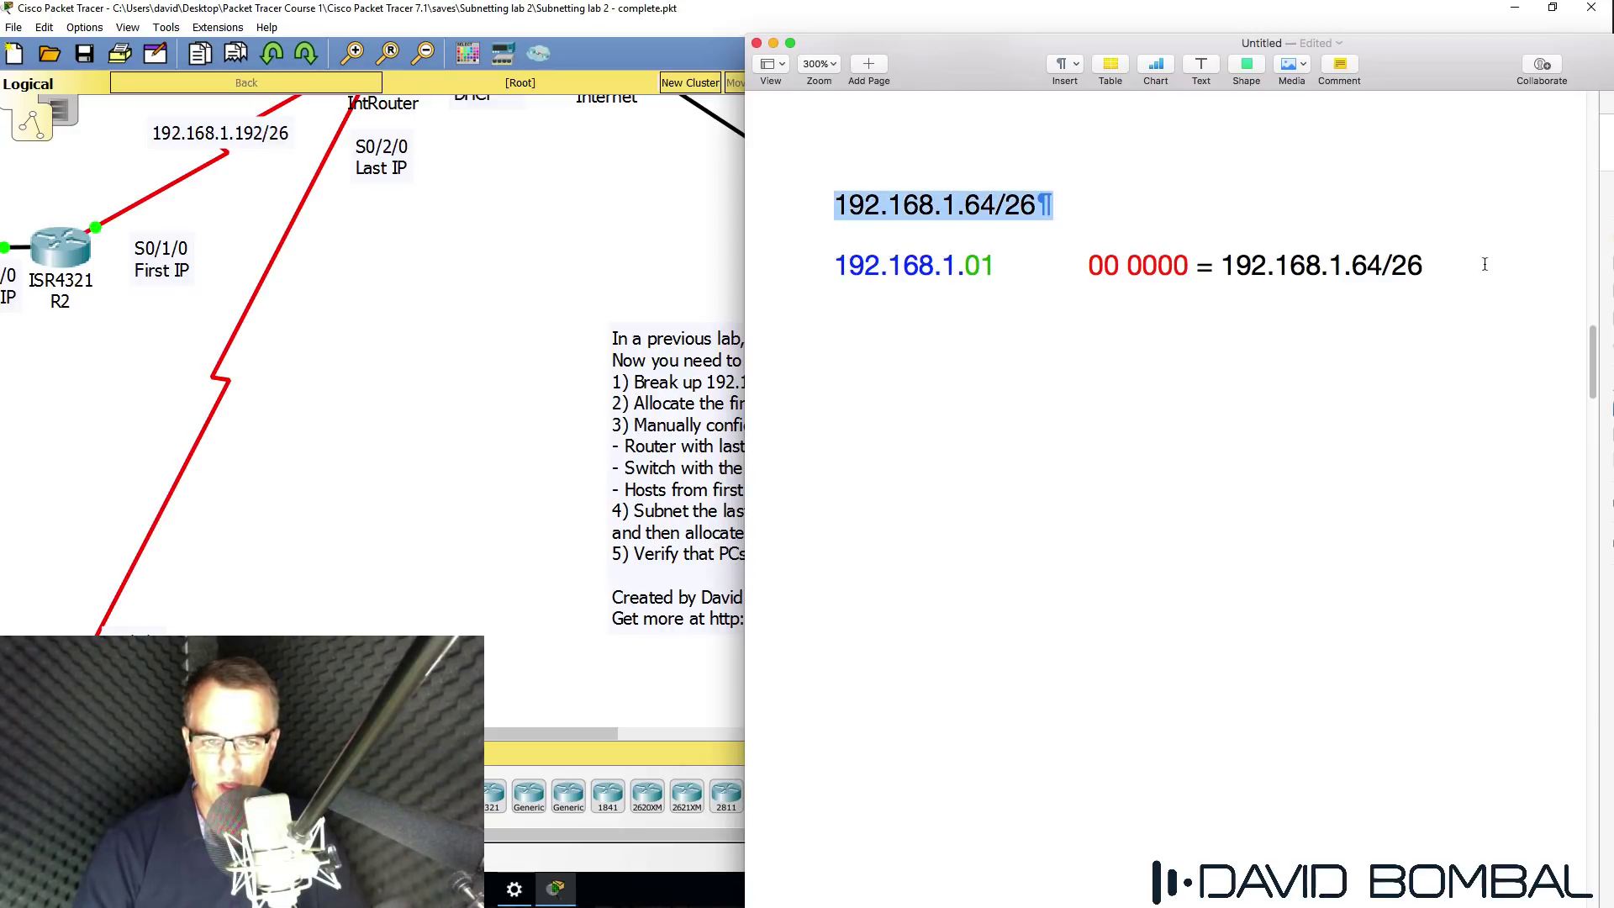
left_click_drag(1485, 264, 838, 214)
Write 'Hosts = 8' and '2^n -2 -> Hosts' on new lines below
left_click(917, 328)
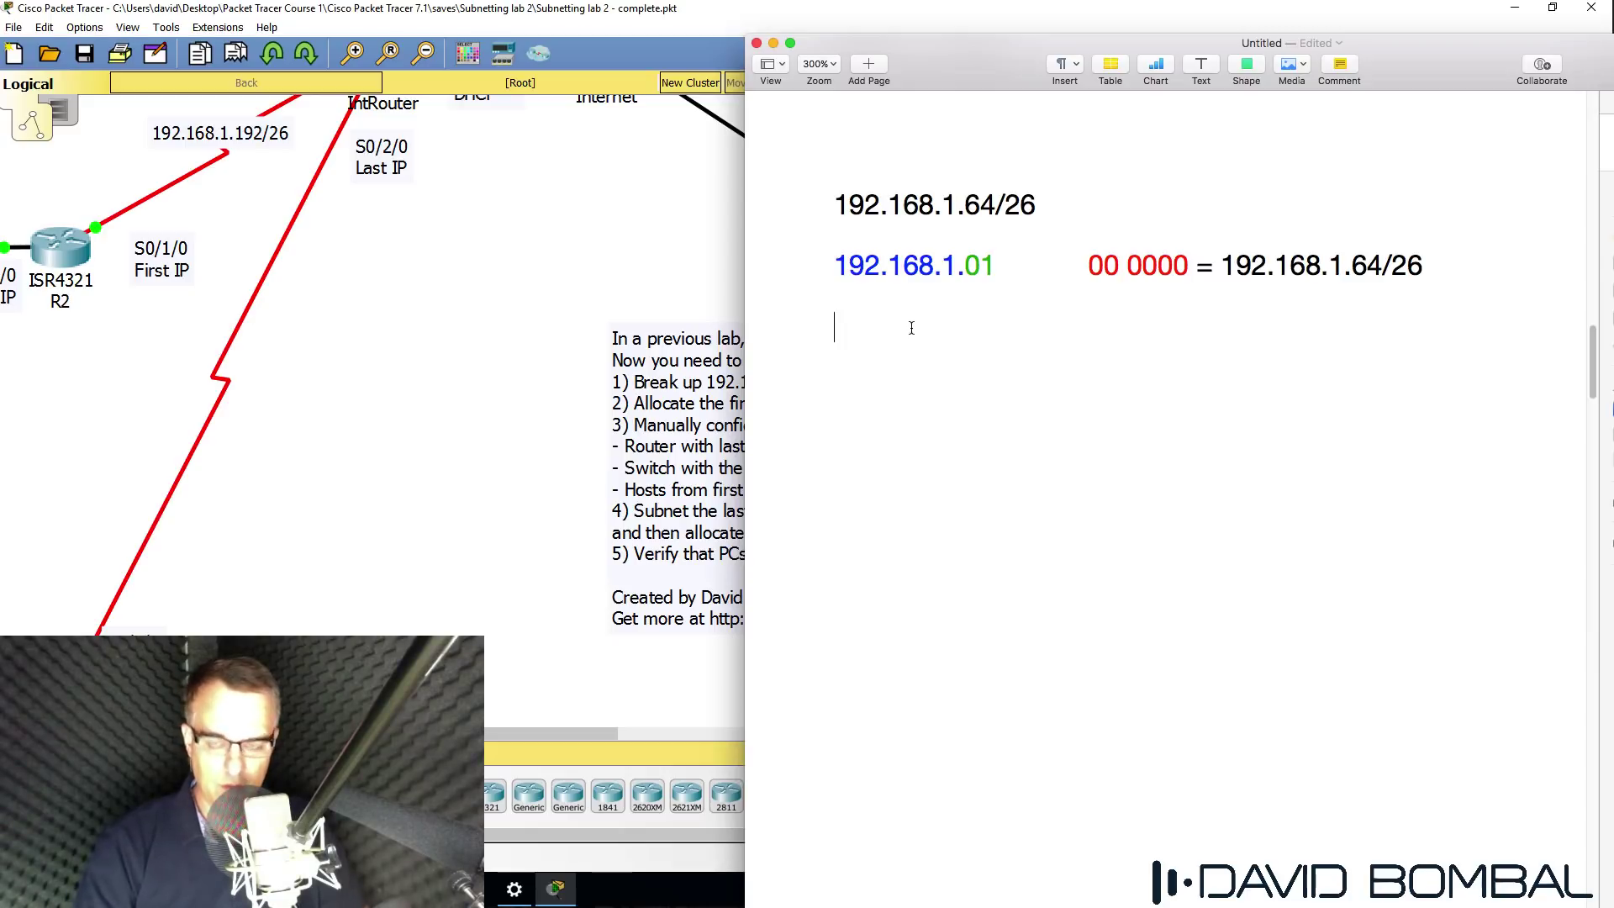
type("Host")
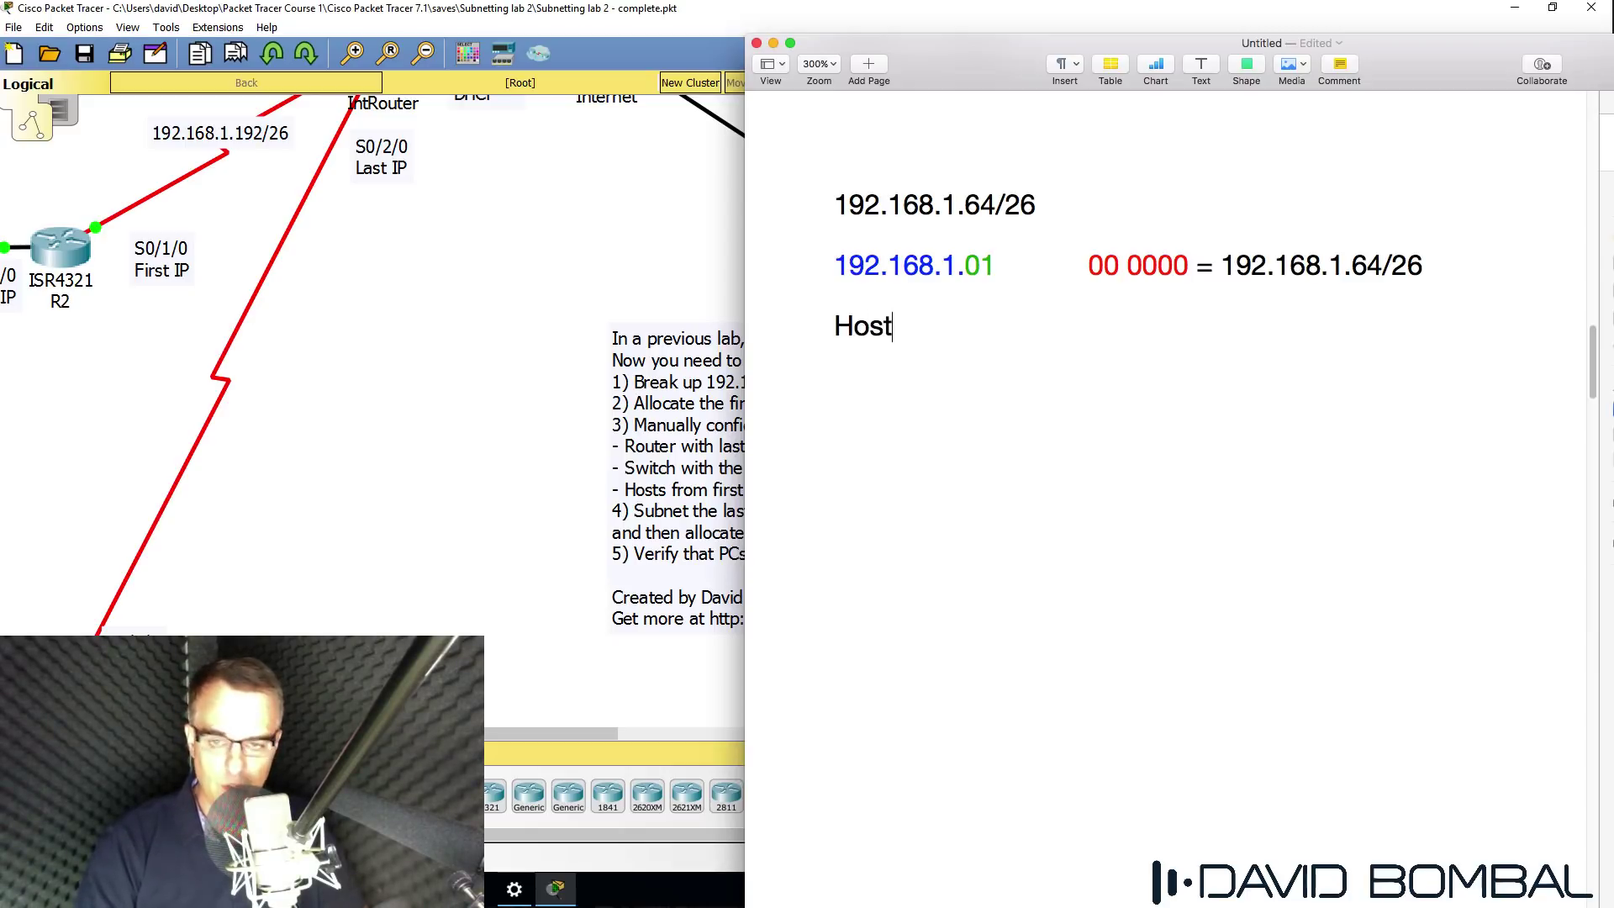
type("s = 8 ")
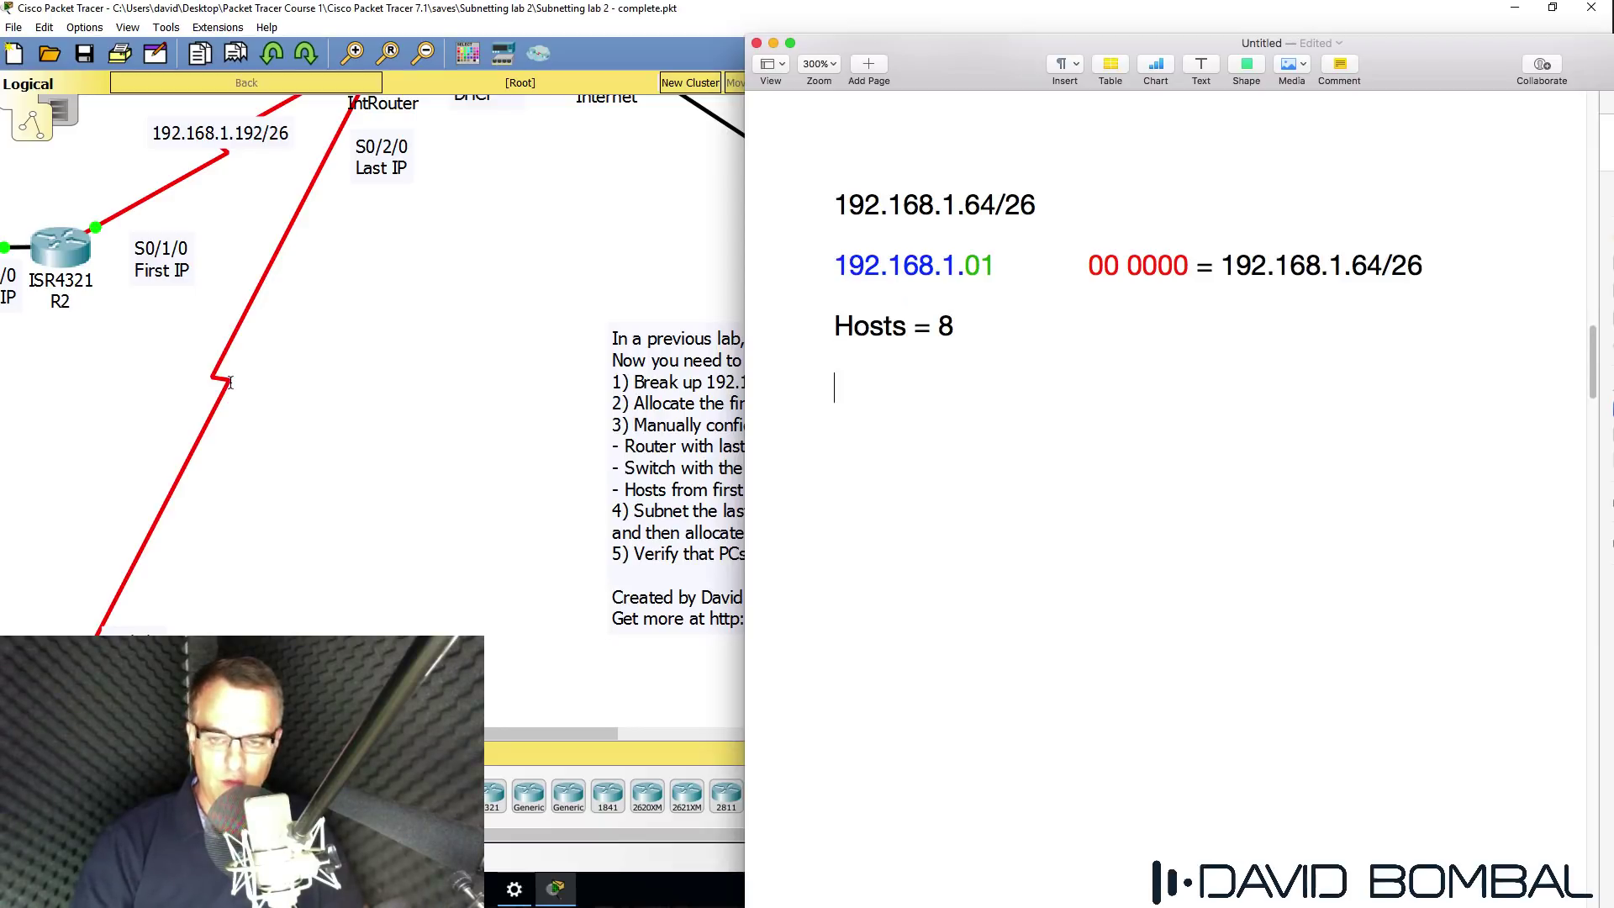
type("2^n  -2 -> Hosts")
left_click_drag(834, 362, 1067, 358)
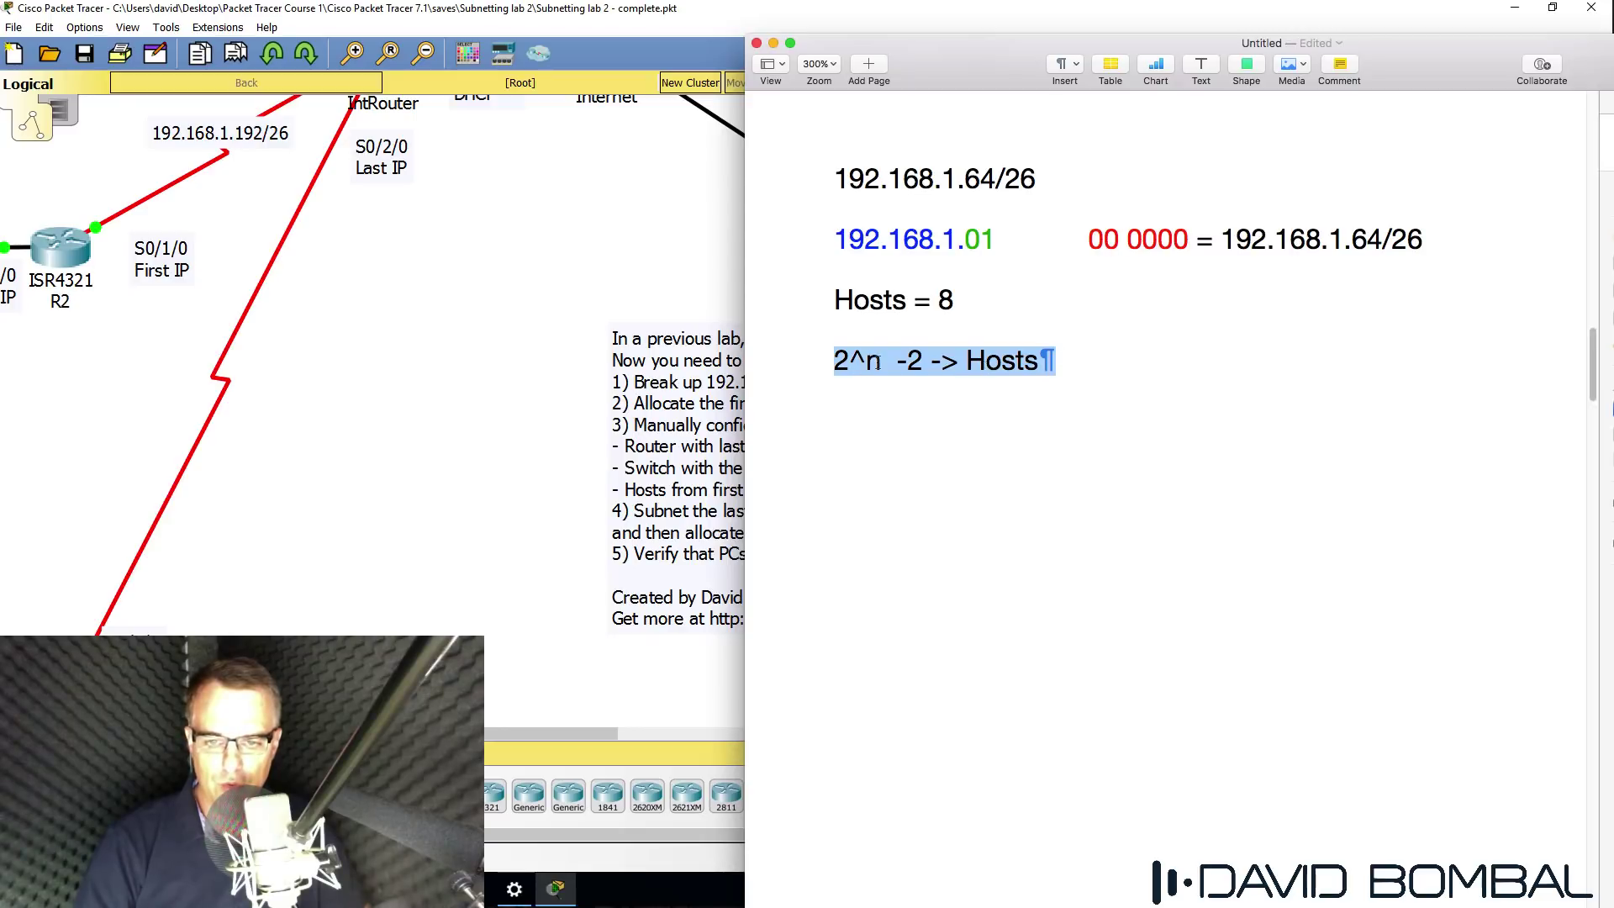
Duplicate the 2^n -2 -> Hosts formula line several times below itself
left_click(911, 361)
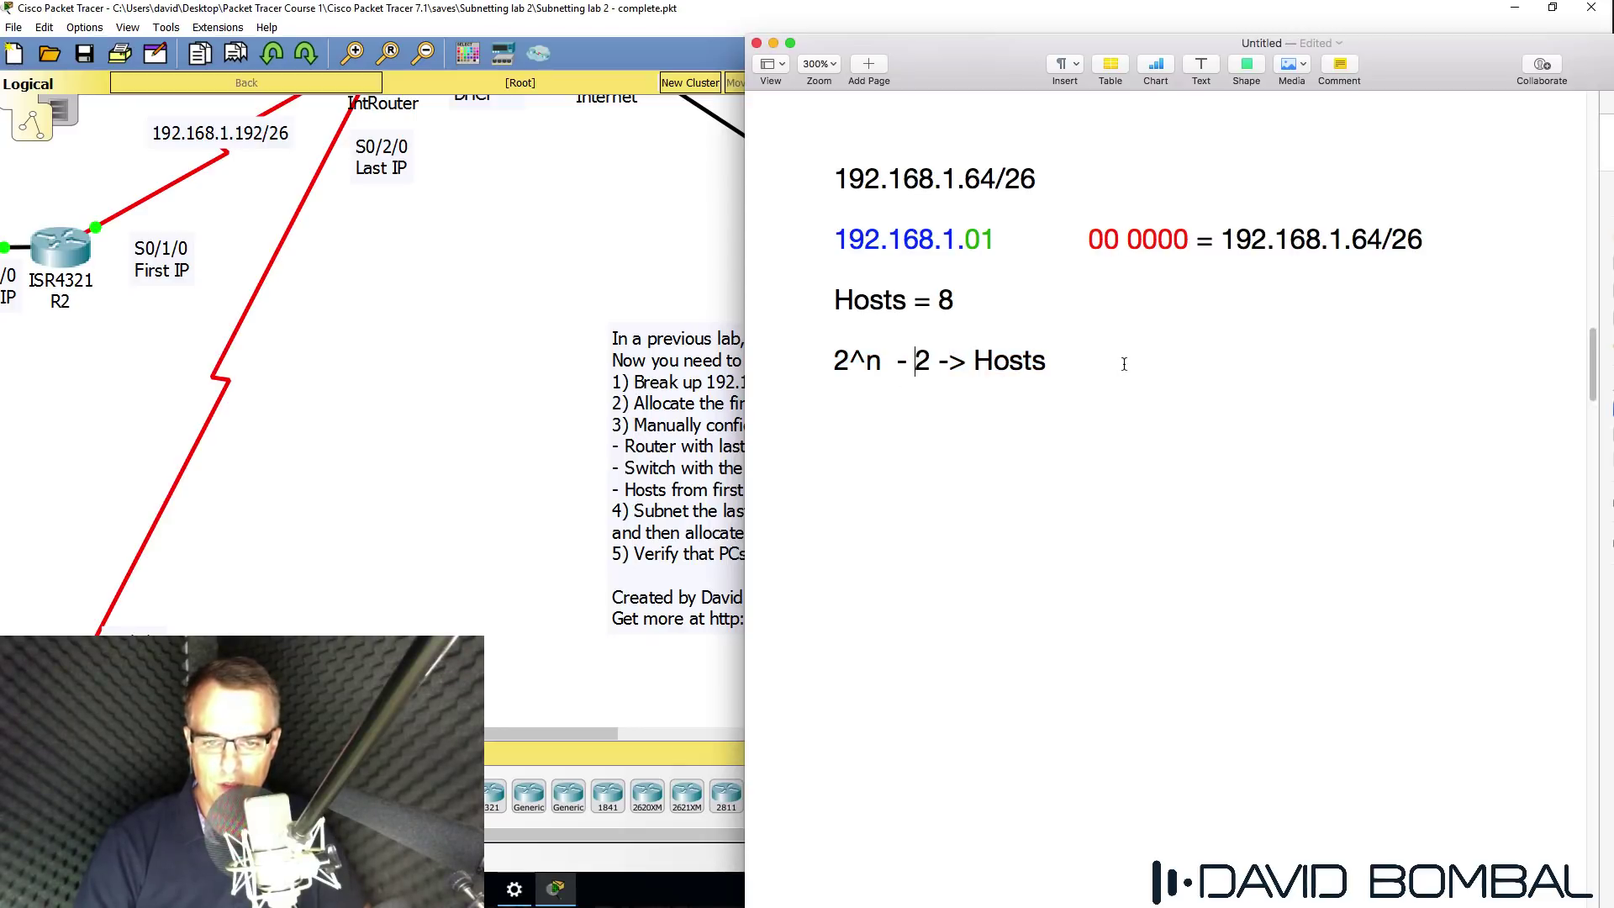
key("super+Right")
key("Return")
key("Up")
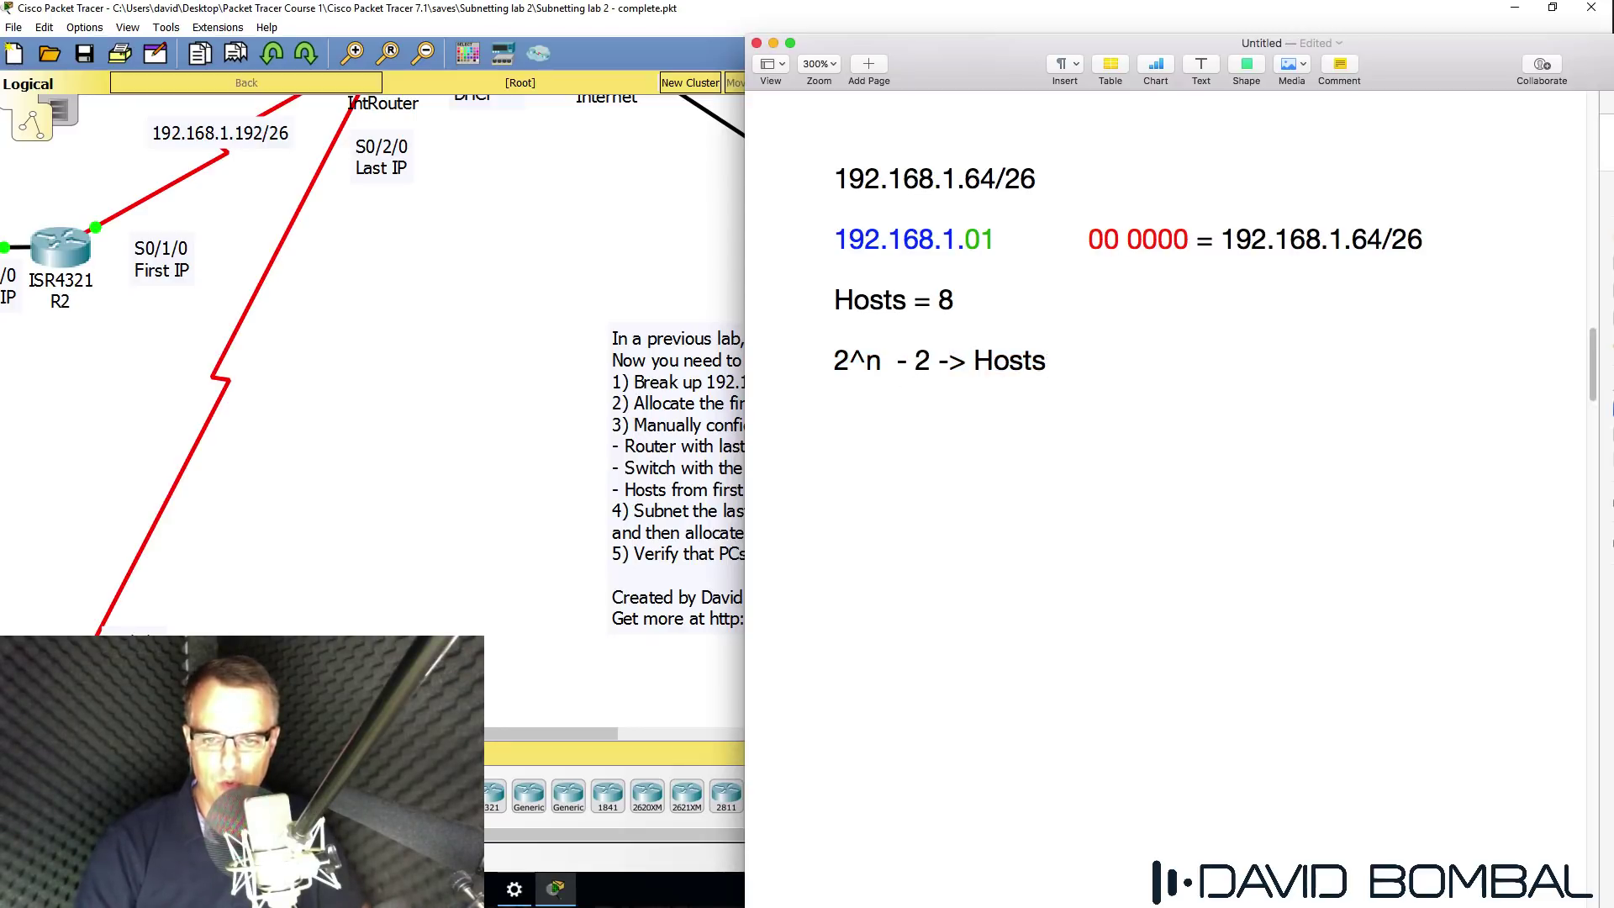
key("shift+Down")
key("super+c")
key("Right")
key("super+v")
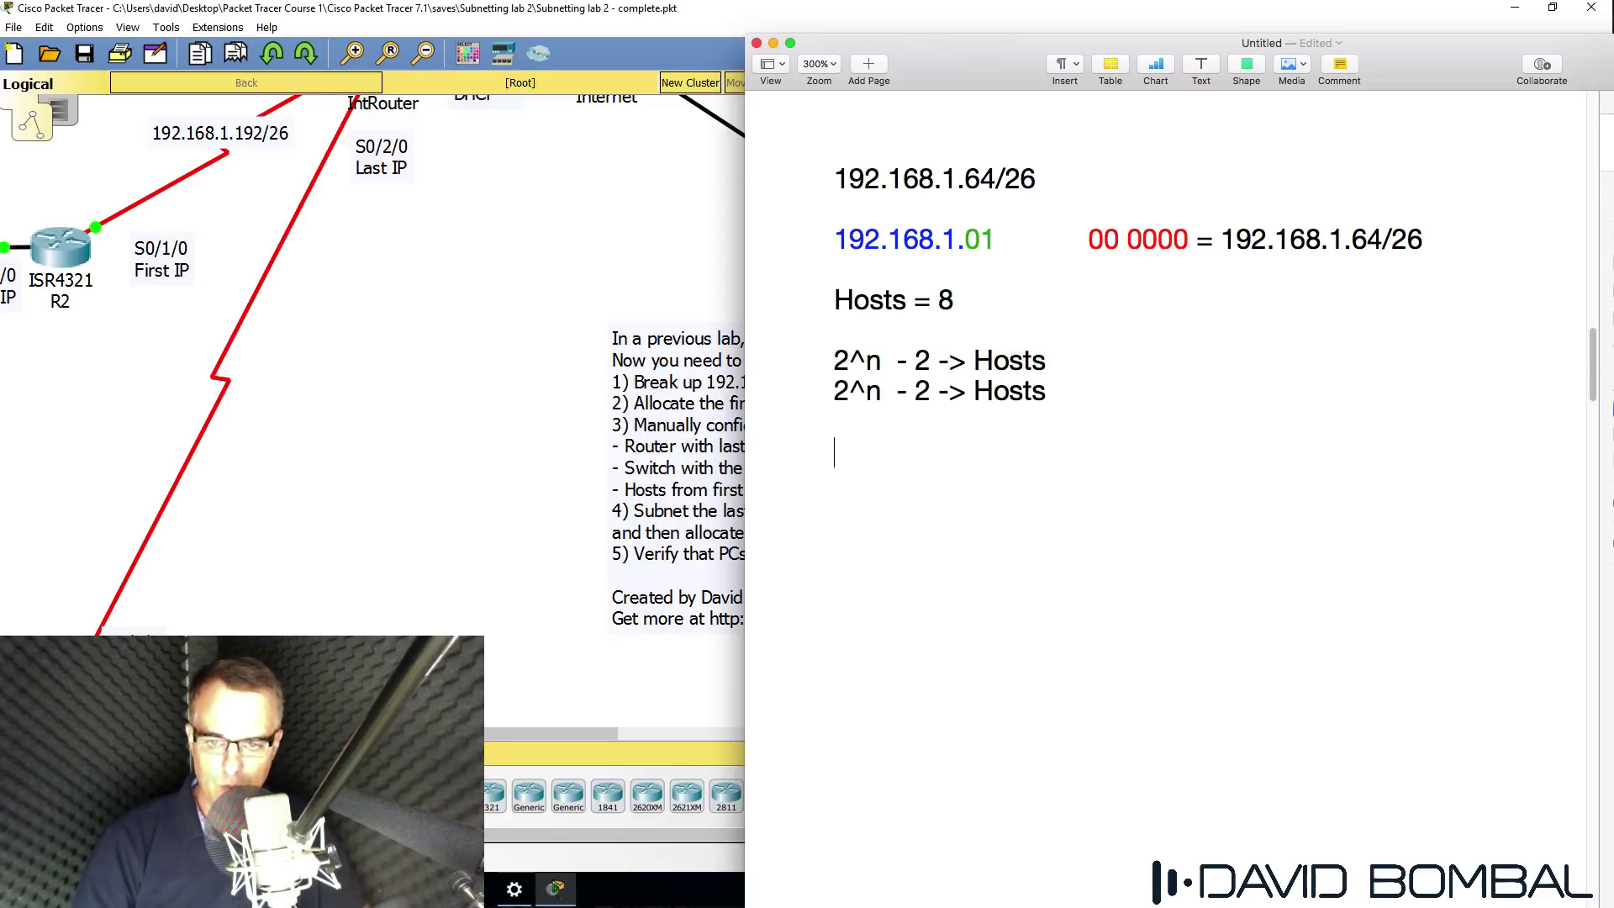
key("super+v")
key("super+v")
key("super+v")
key("super+v")
key("super+v")
Fill in the first copies as 2^1 - 2 -> 0 Hosts and 2^2 - 2 -> 2 Hosts
key("Up")
key("Up")
key("Up")
key("Up")
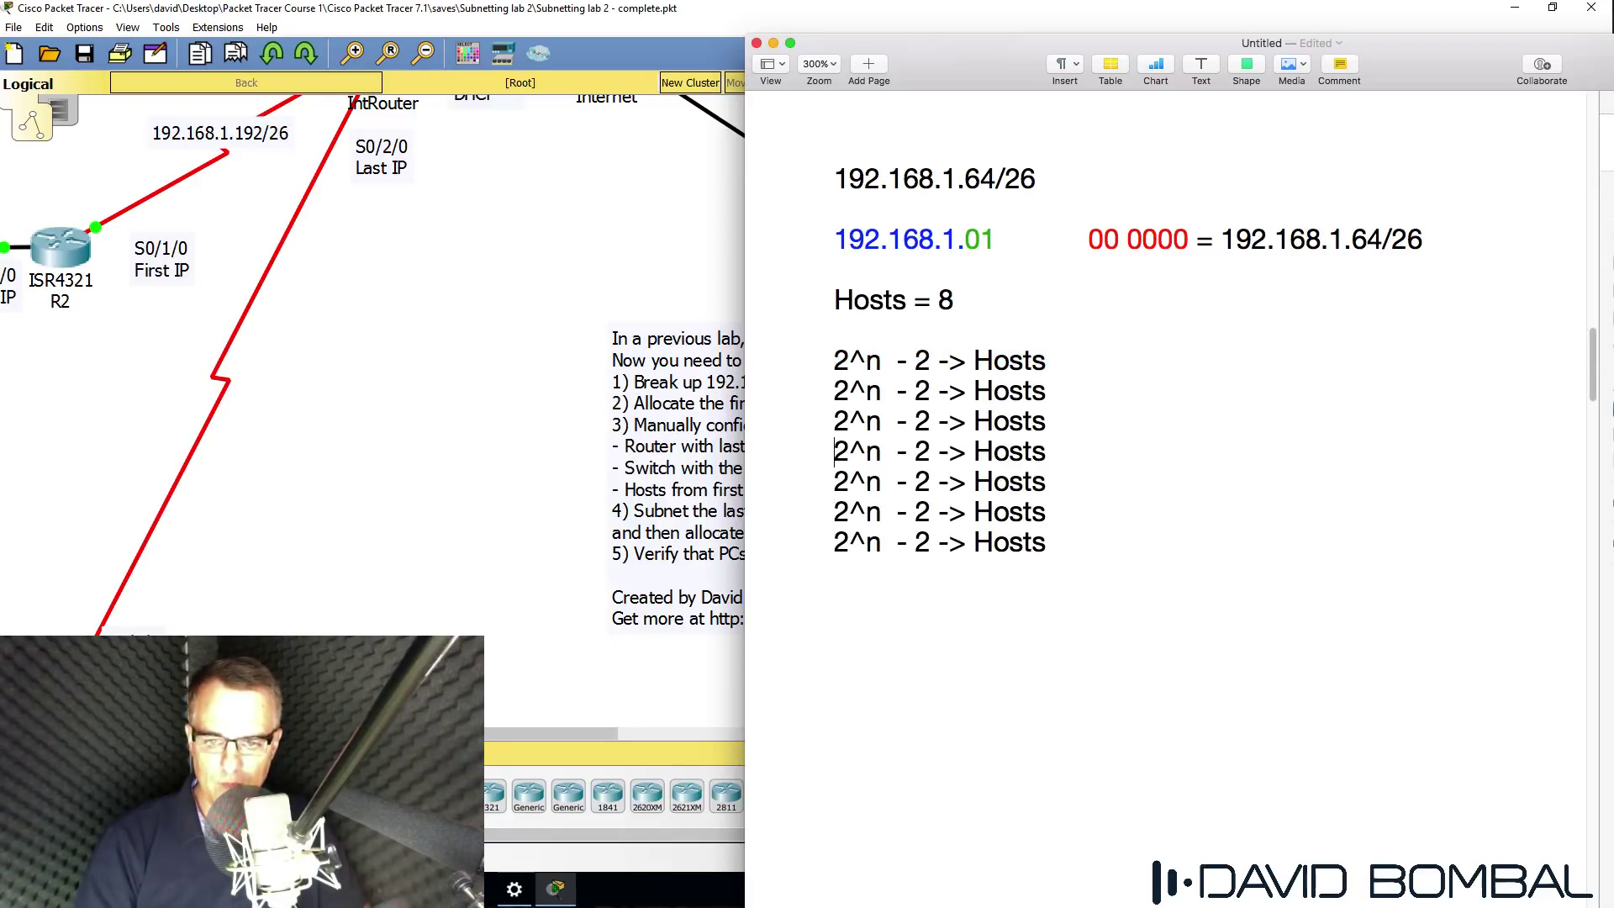
key("Right")
key("BackSpace")
type("1")
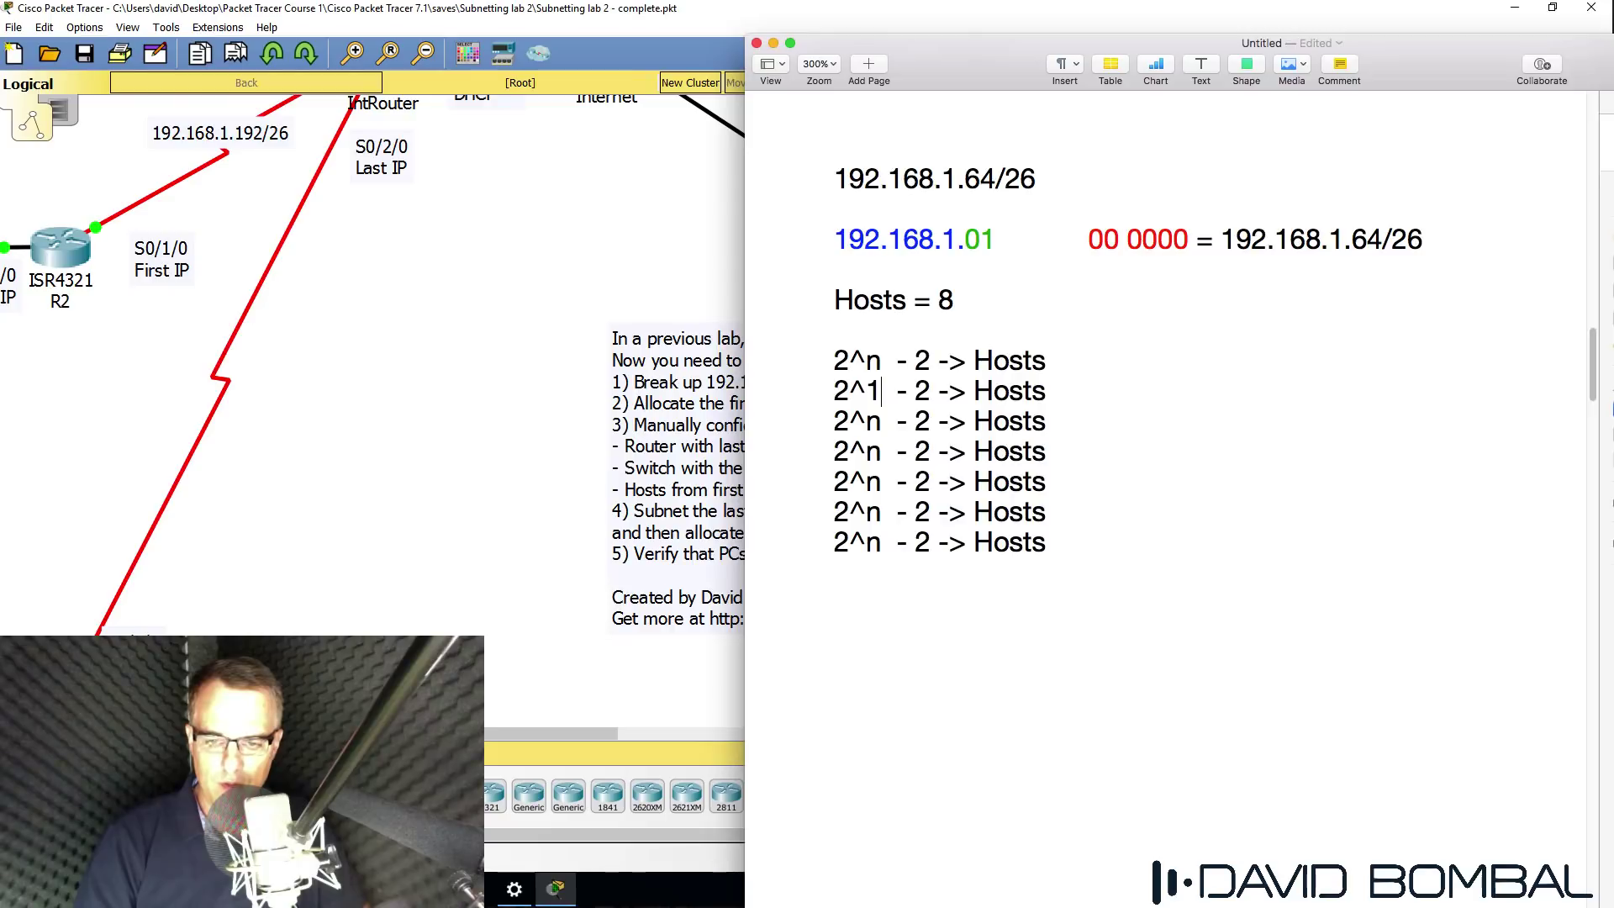
key("Right")
key("Right")
type("0")
key("Up")
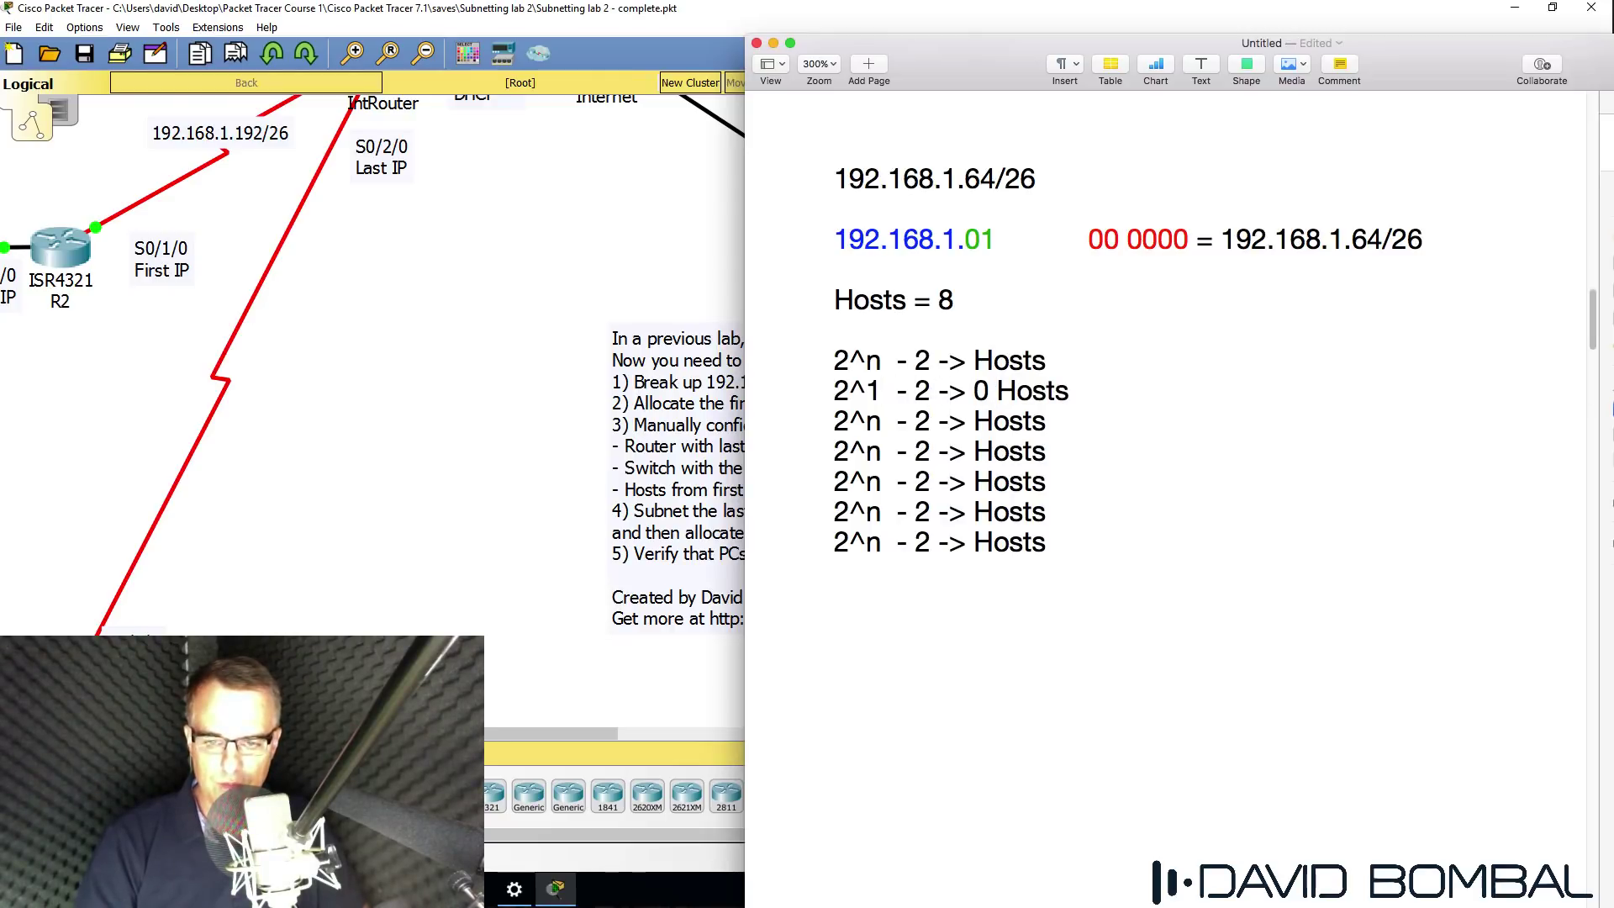
key("Right")
key("Right")
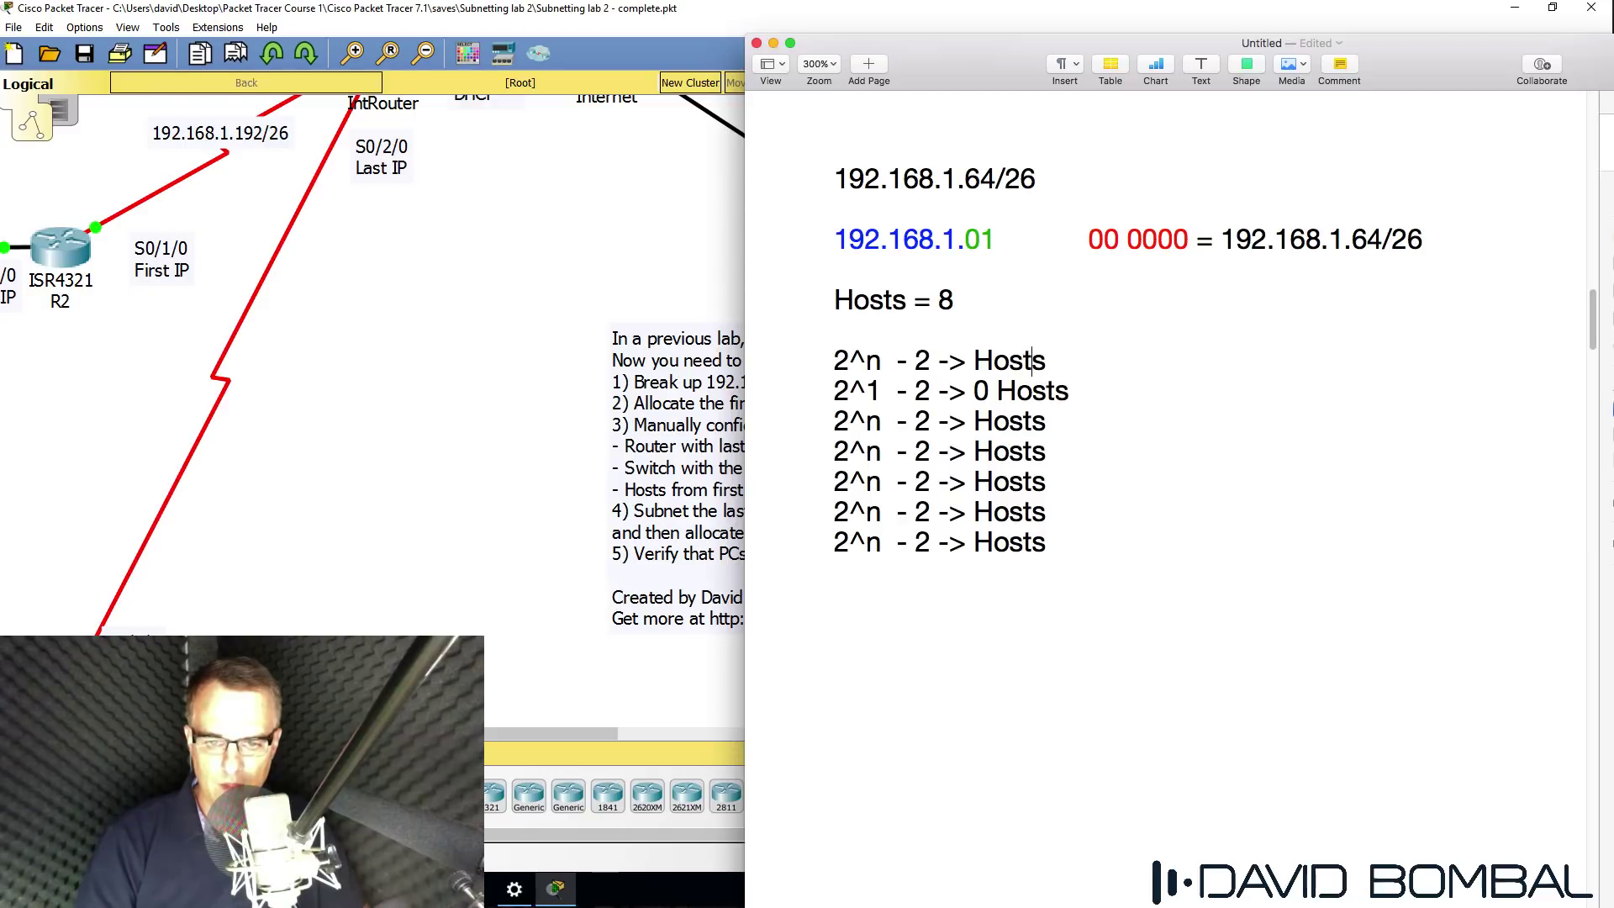
key("Right")
key("Return")
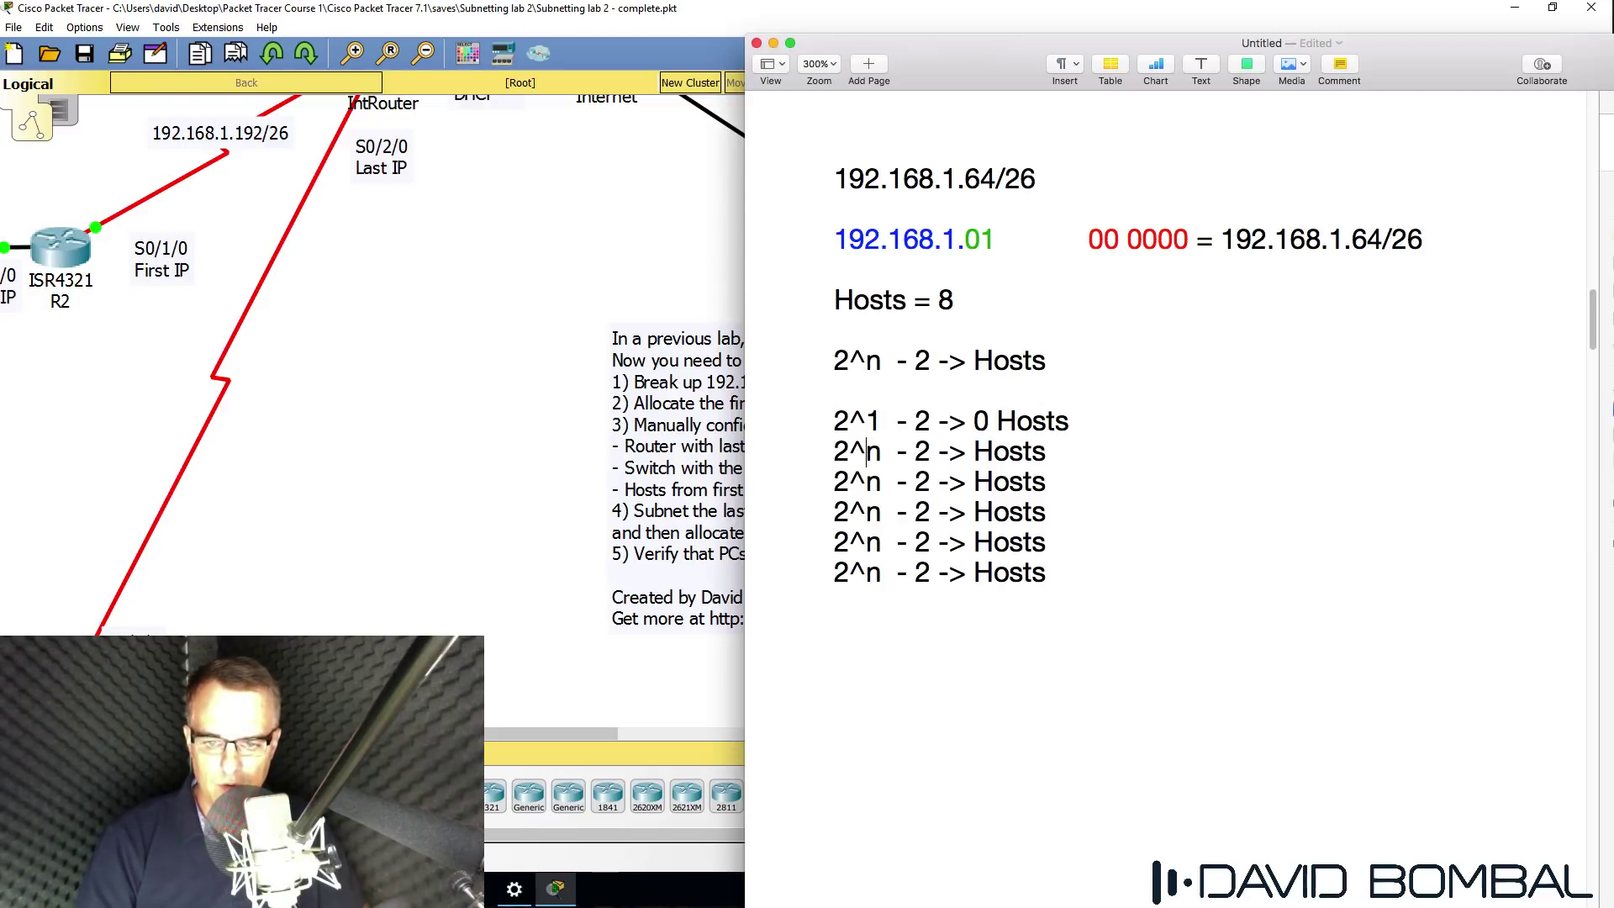
key("Delete")
type("2")
key("Right")
key("Right")
type("2")
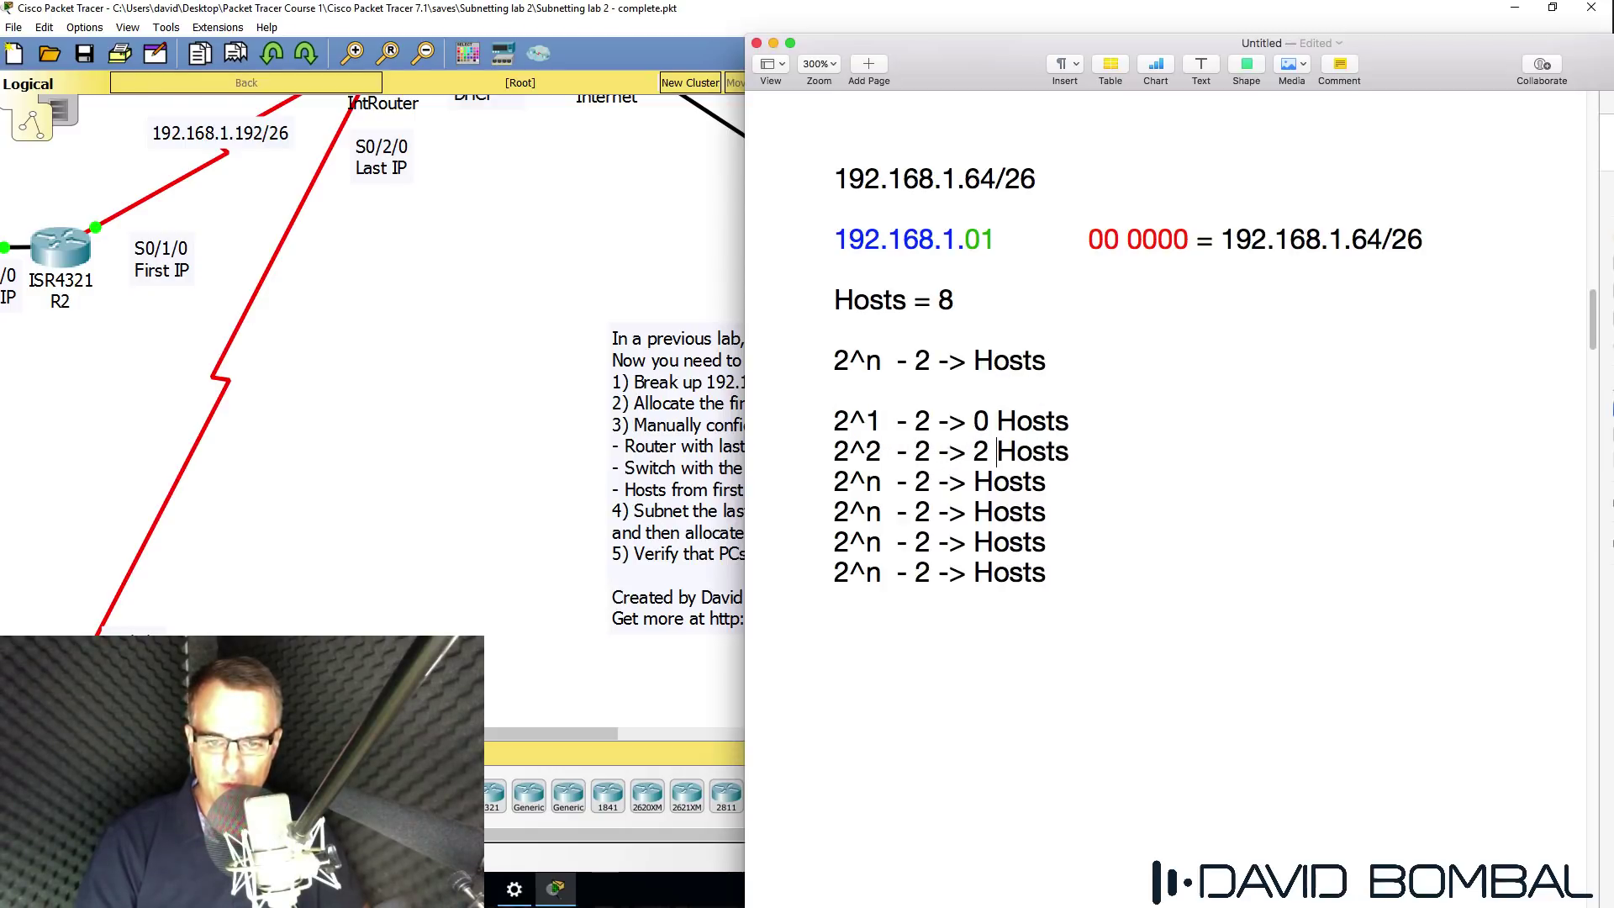
Complete the rows 2^3 -> 6, 2^4 -> 14 and 2^5 -> 30 Hosts
left_click(949, 481)
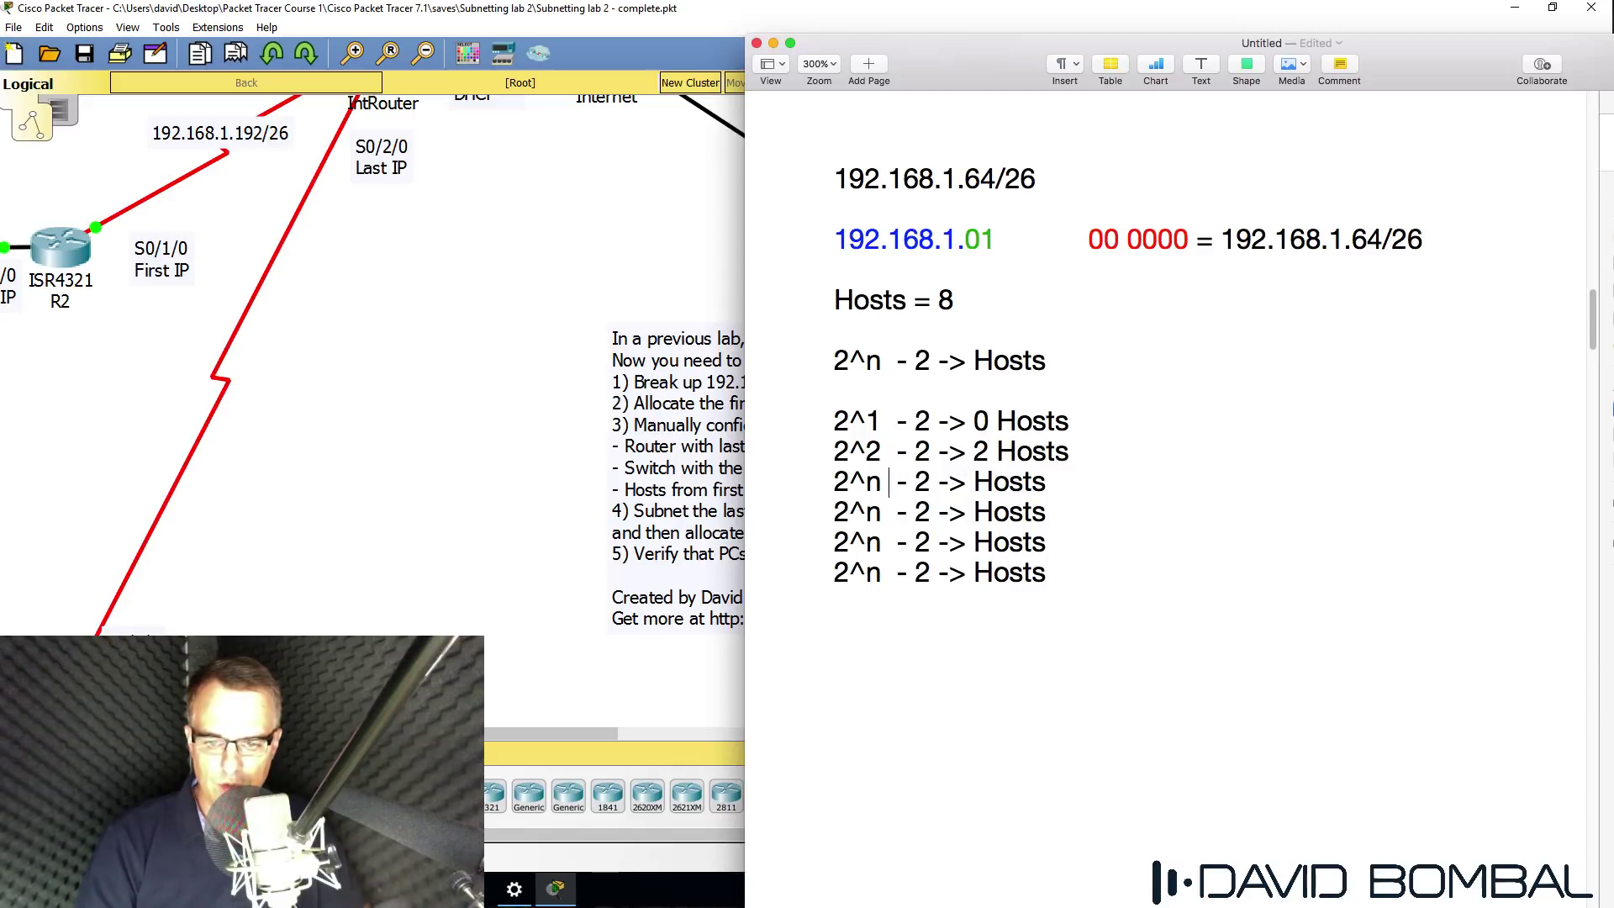
key("BackSpace")
type("3")
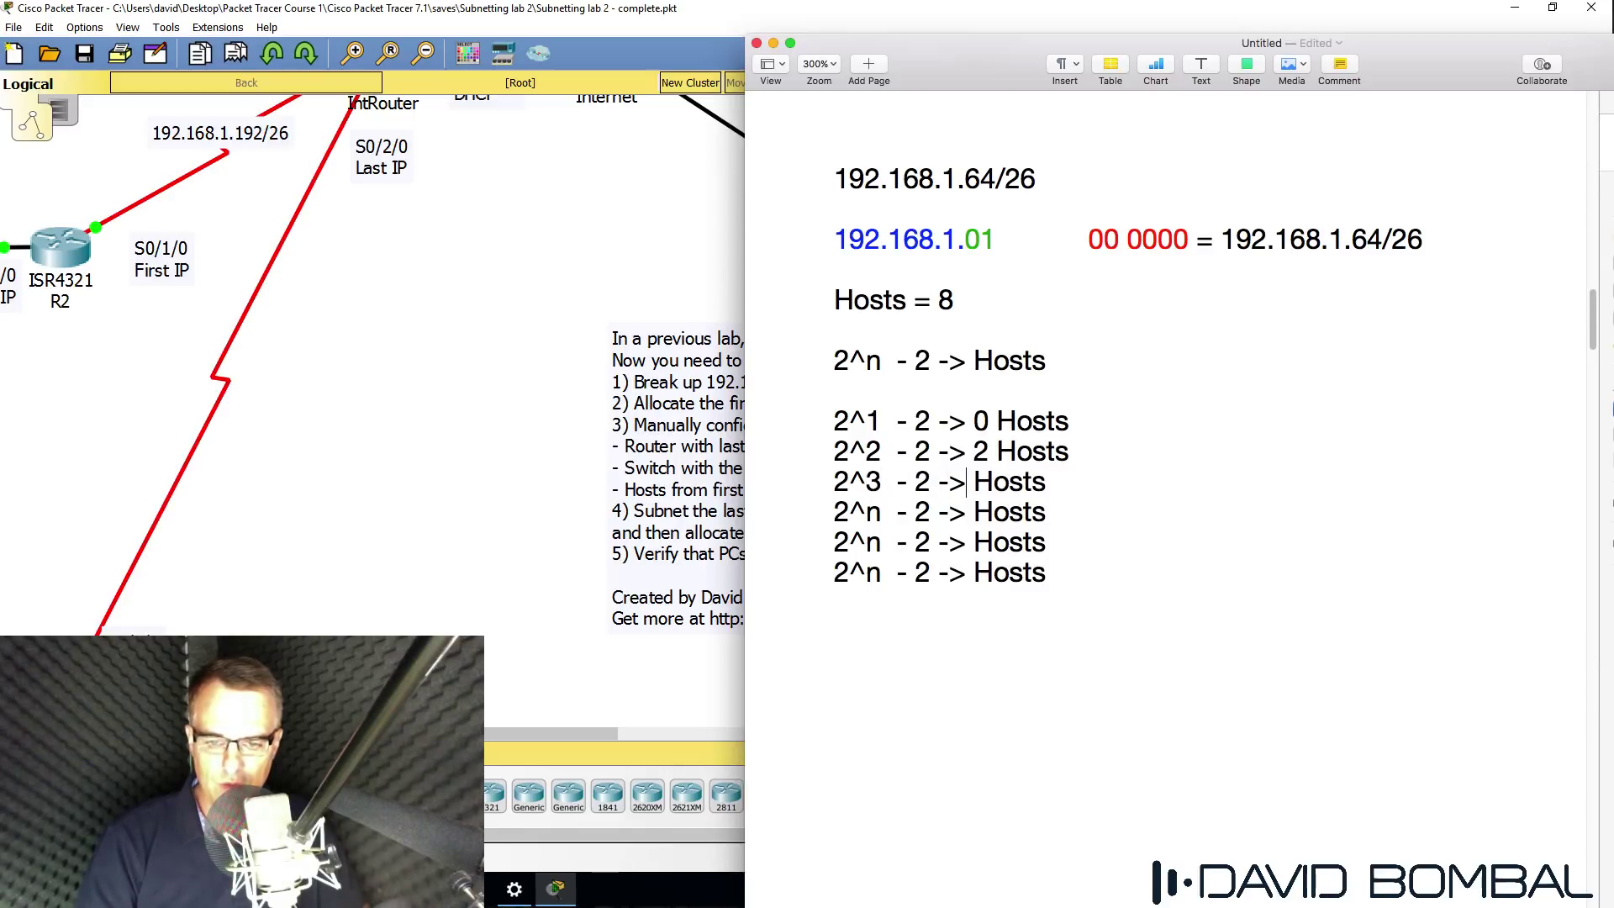
type("6")
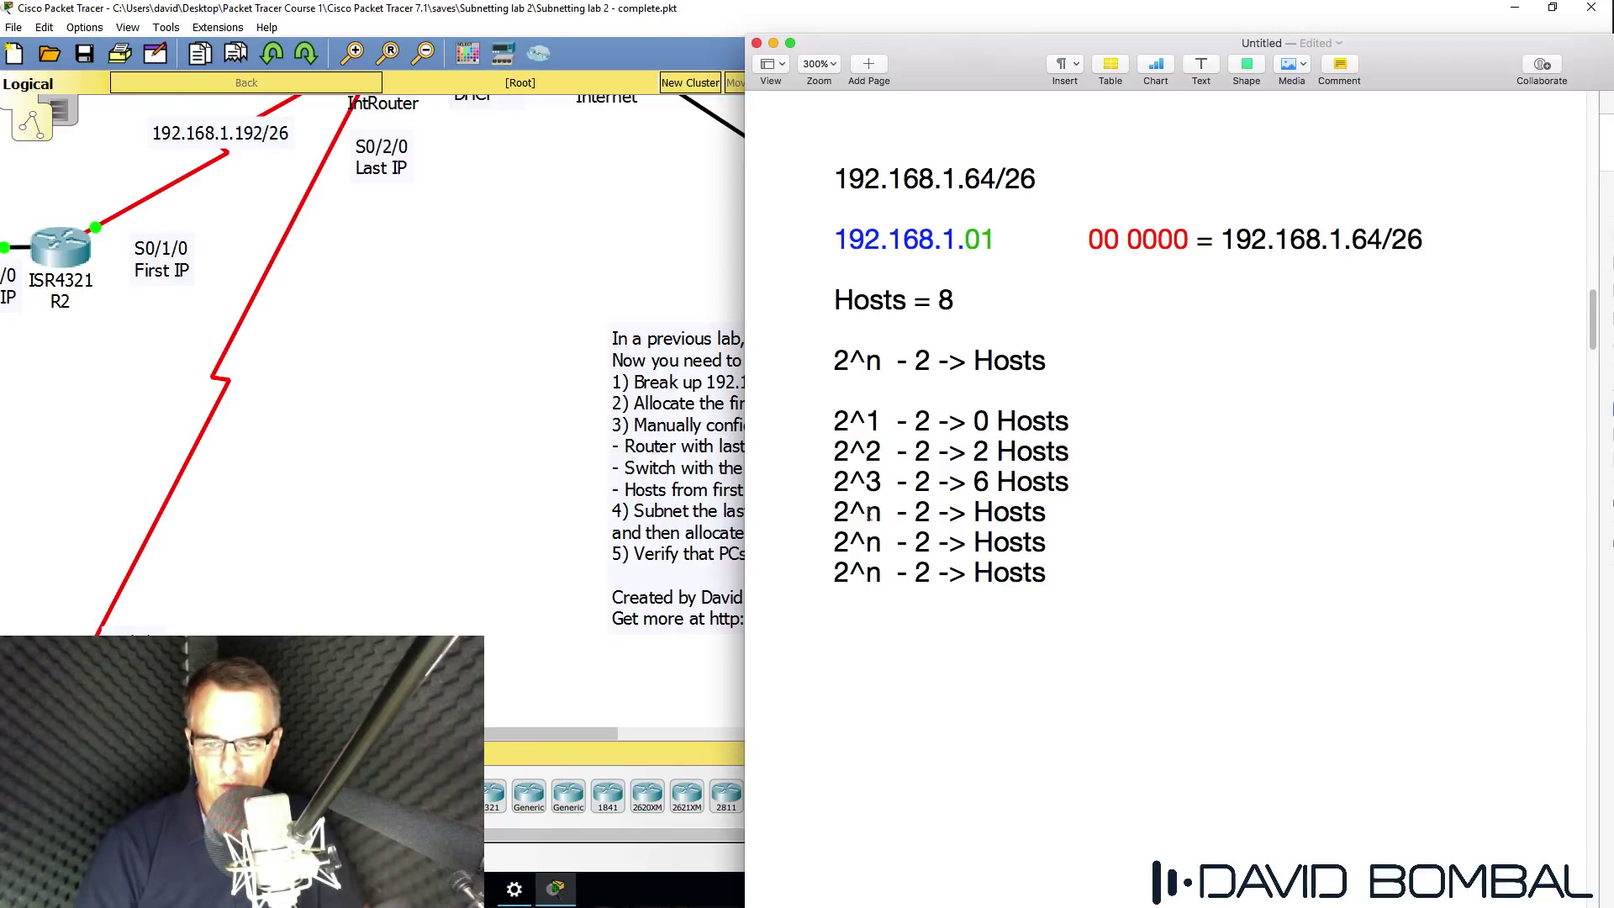
key("Delete")
type("4")
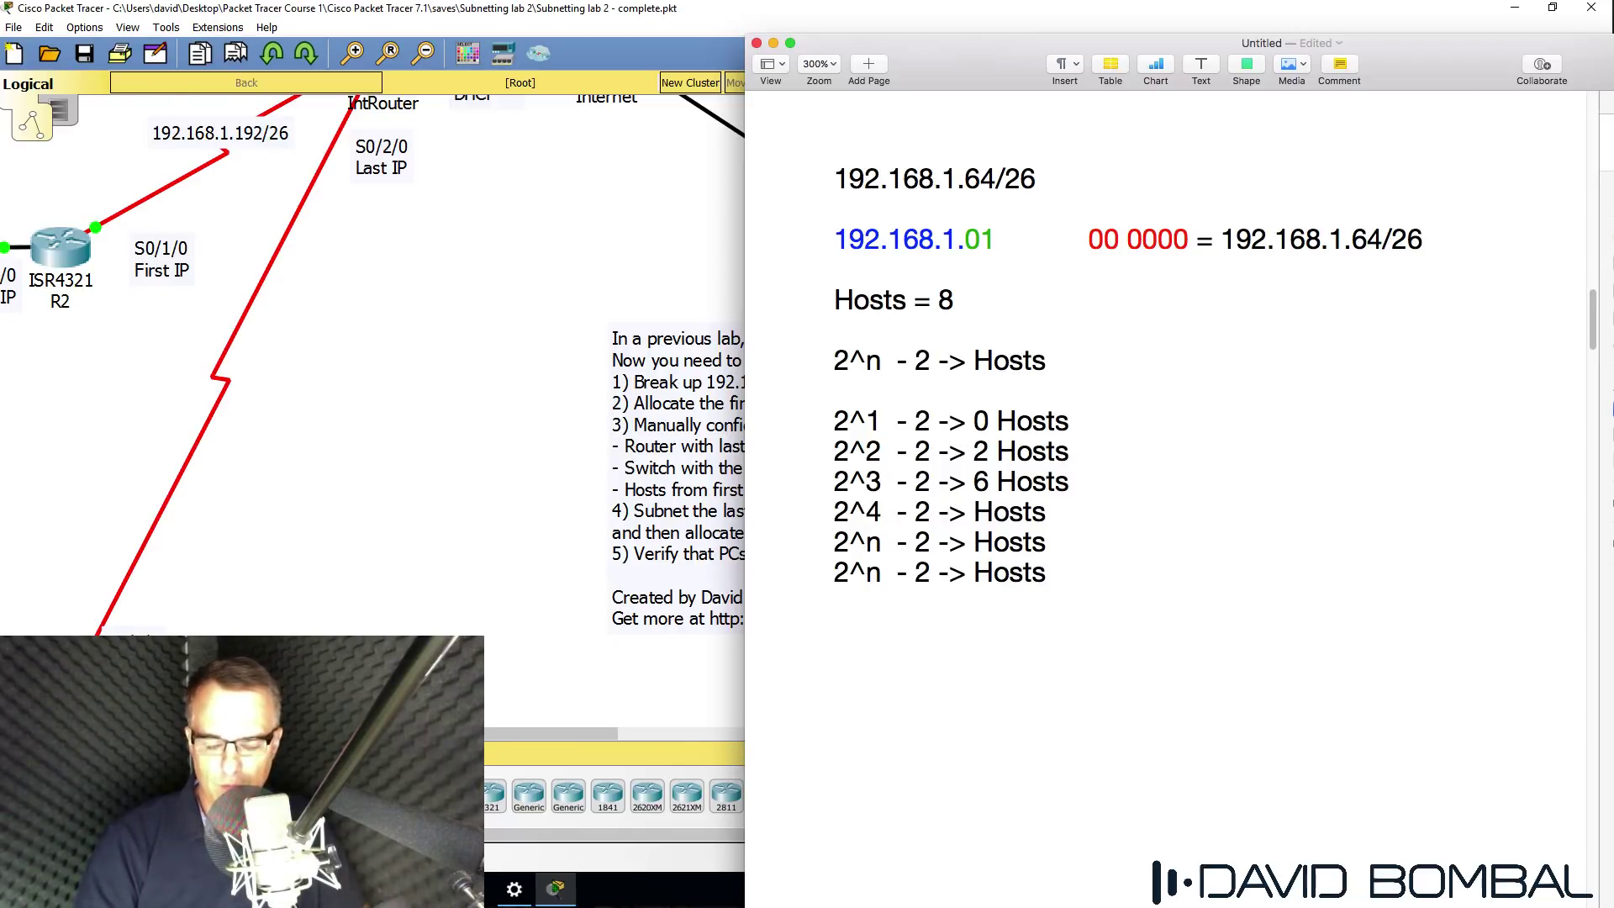
key("Right")
key("Right")
key("Right")
key("Right")
type("15")
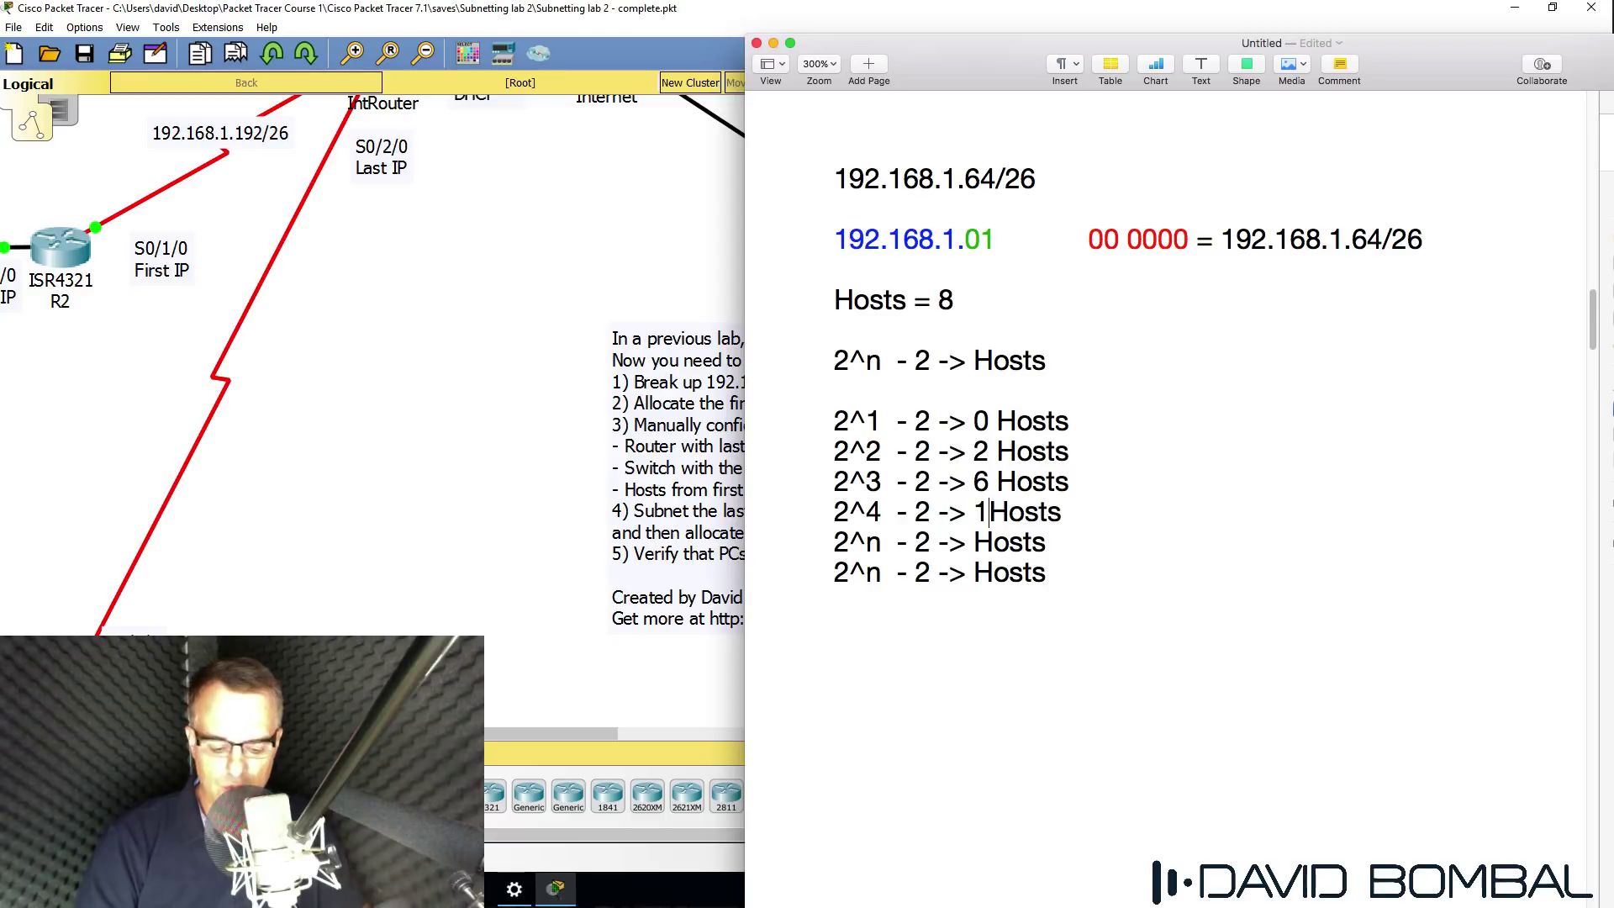
key("BackSpace")
type("4")
left_click(975, 542)
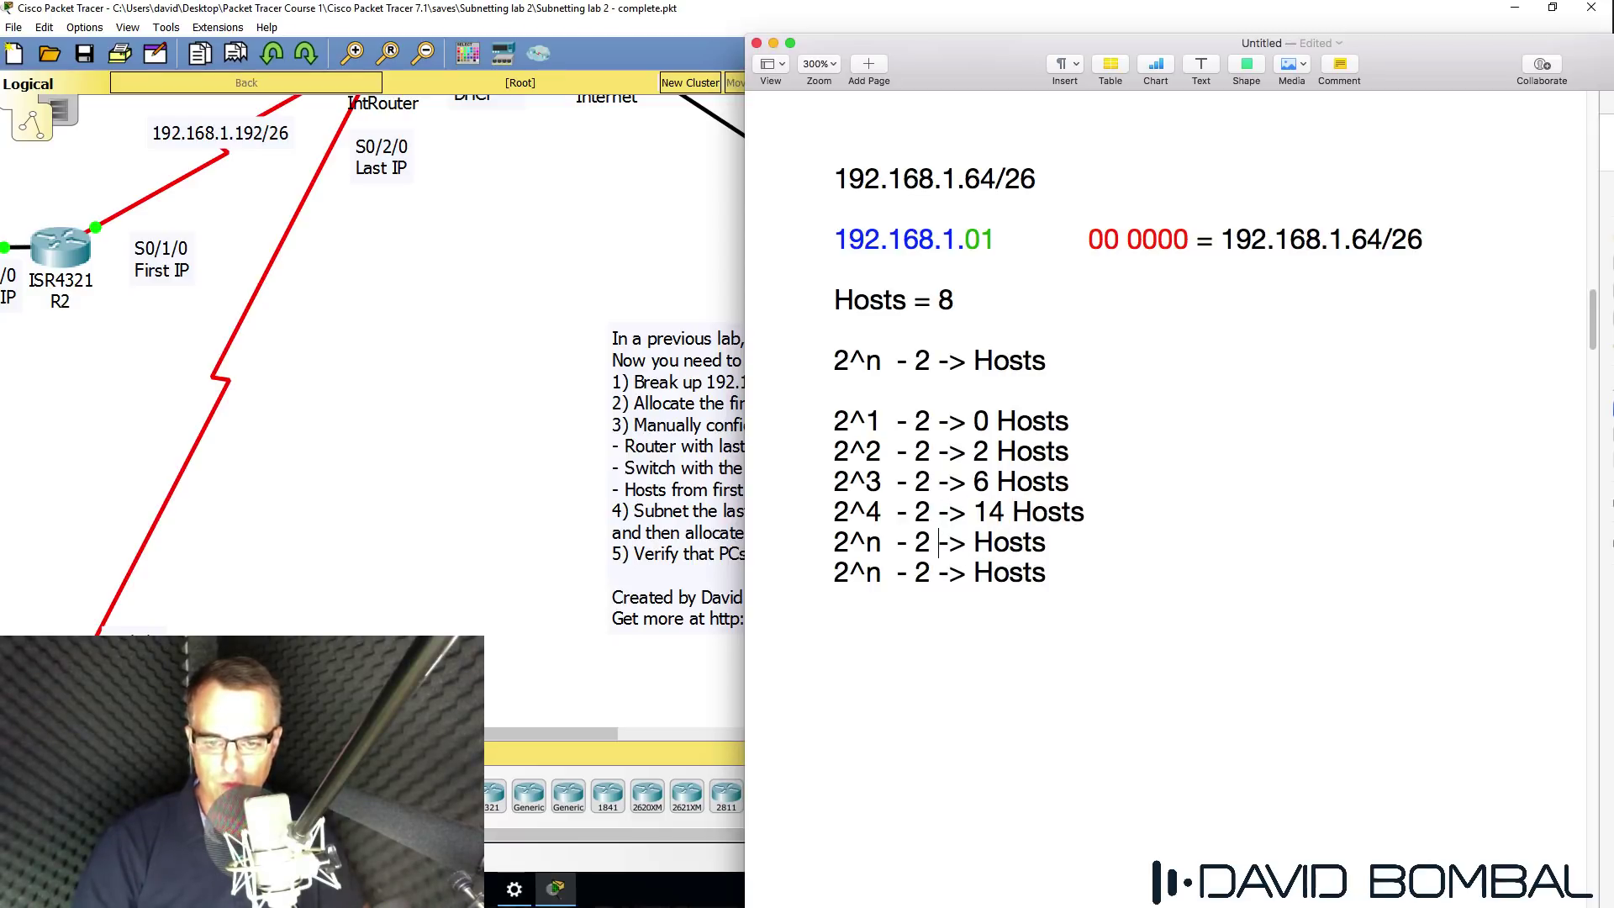
key("Left")
key("Left")
key("Left")
key("Left")
key("Left")
key("BackSpace")
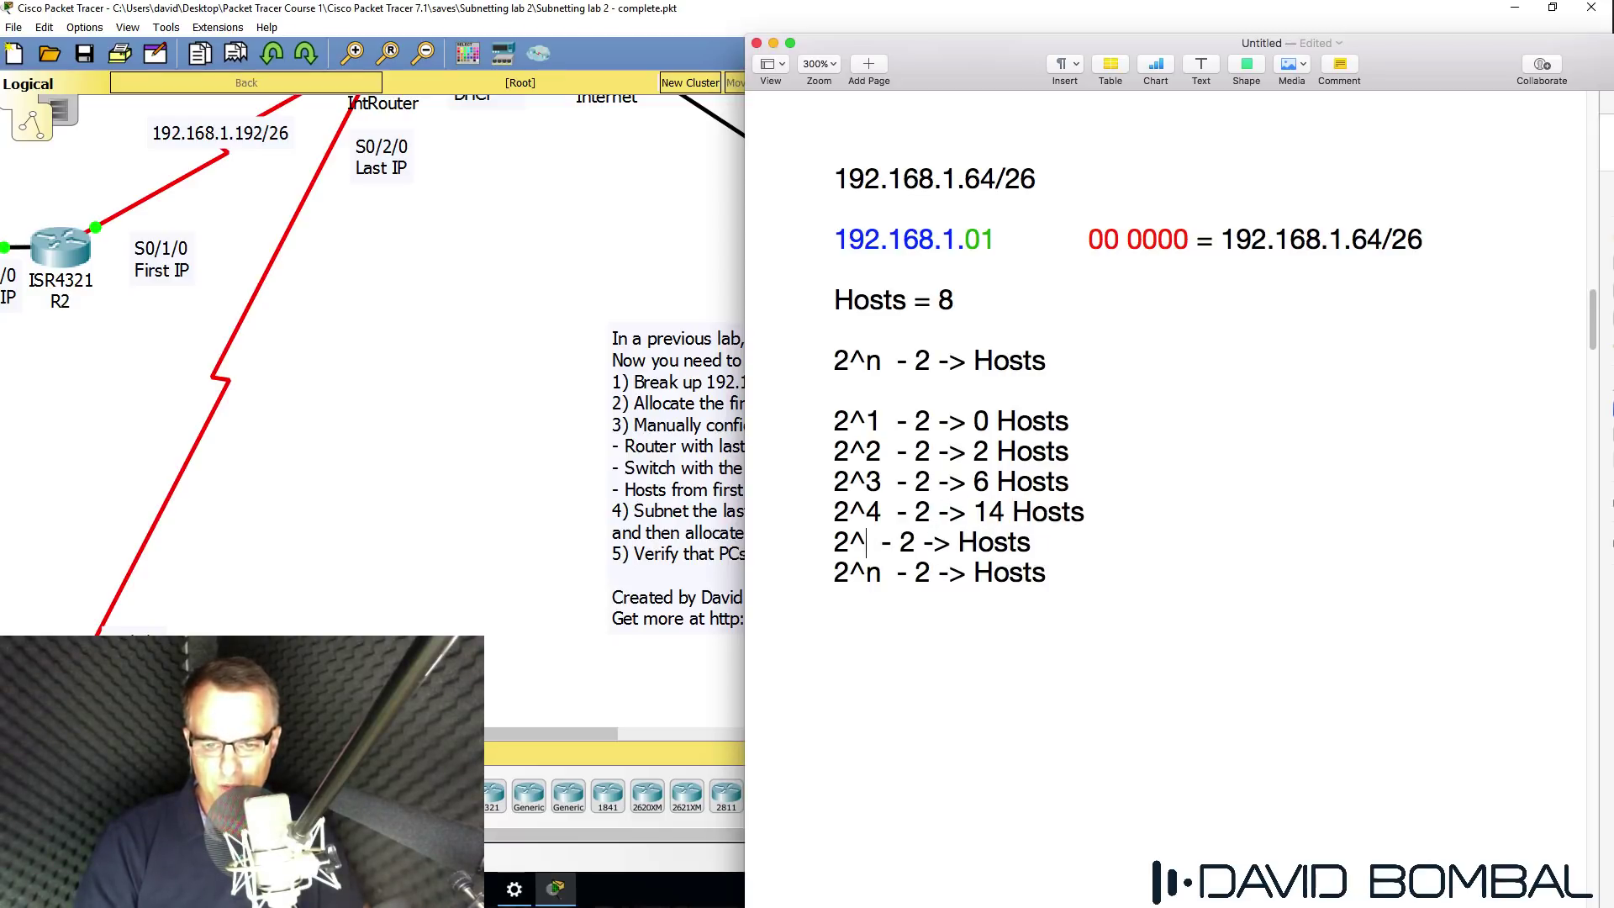
type("5")
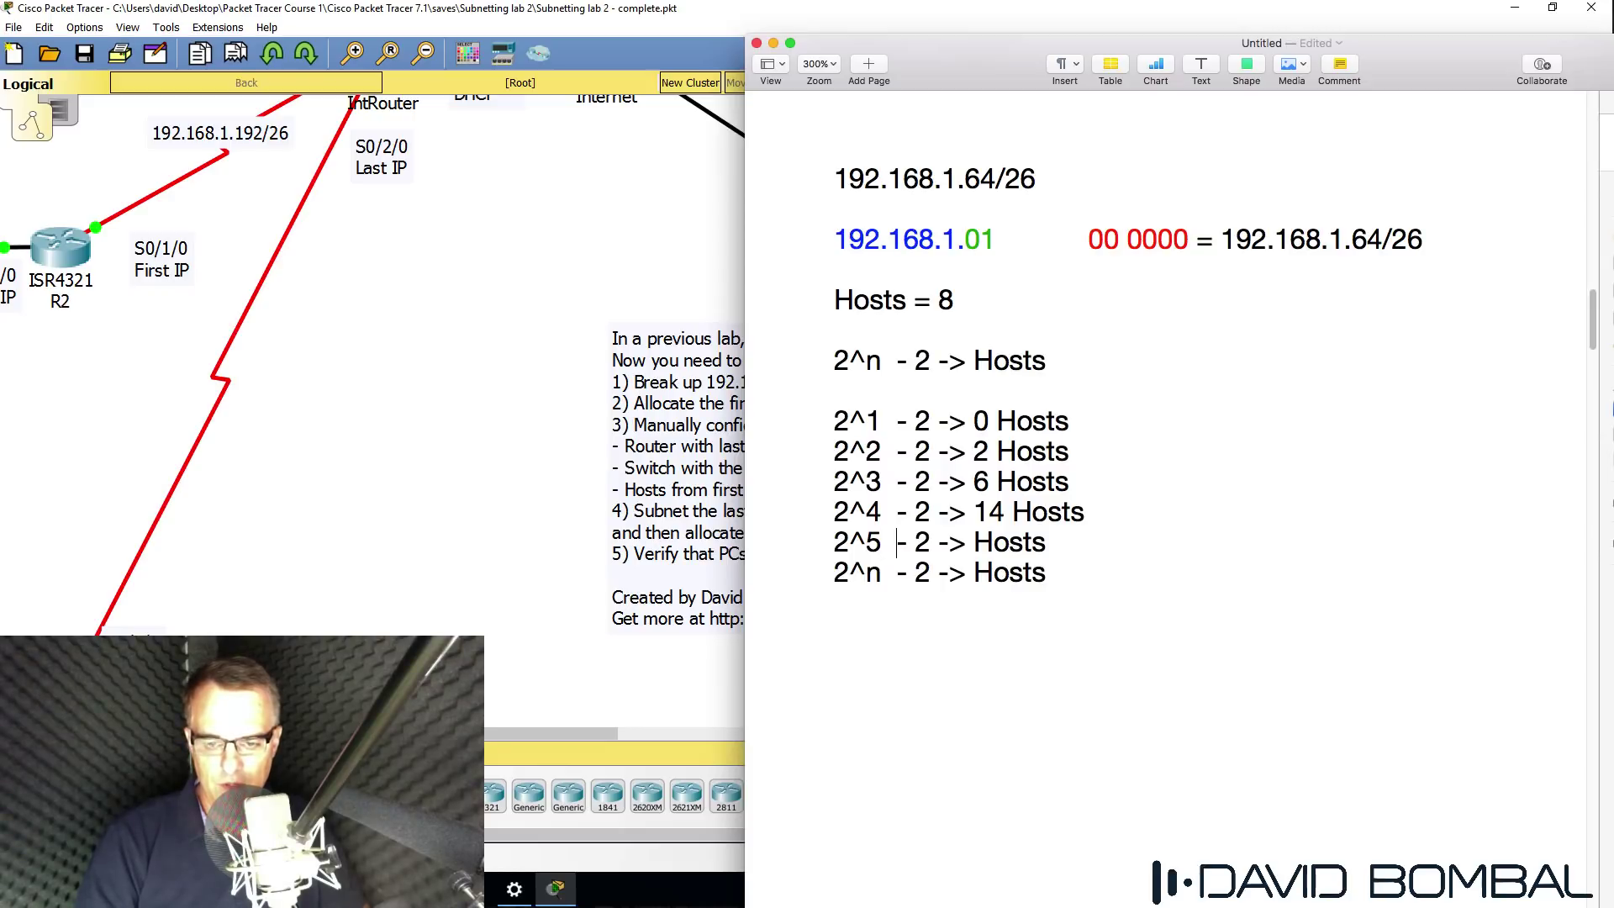
type("30")
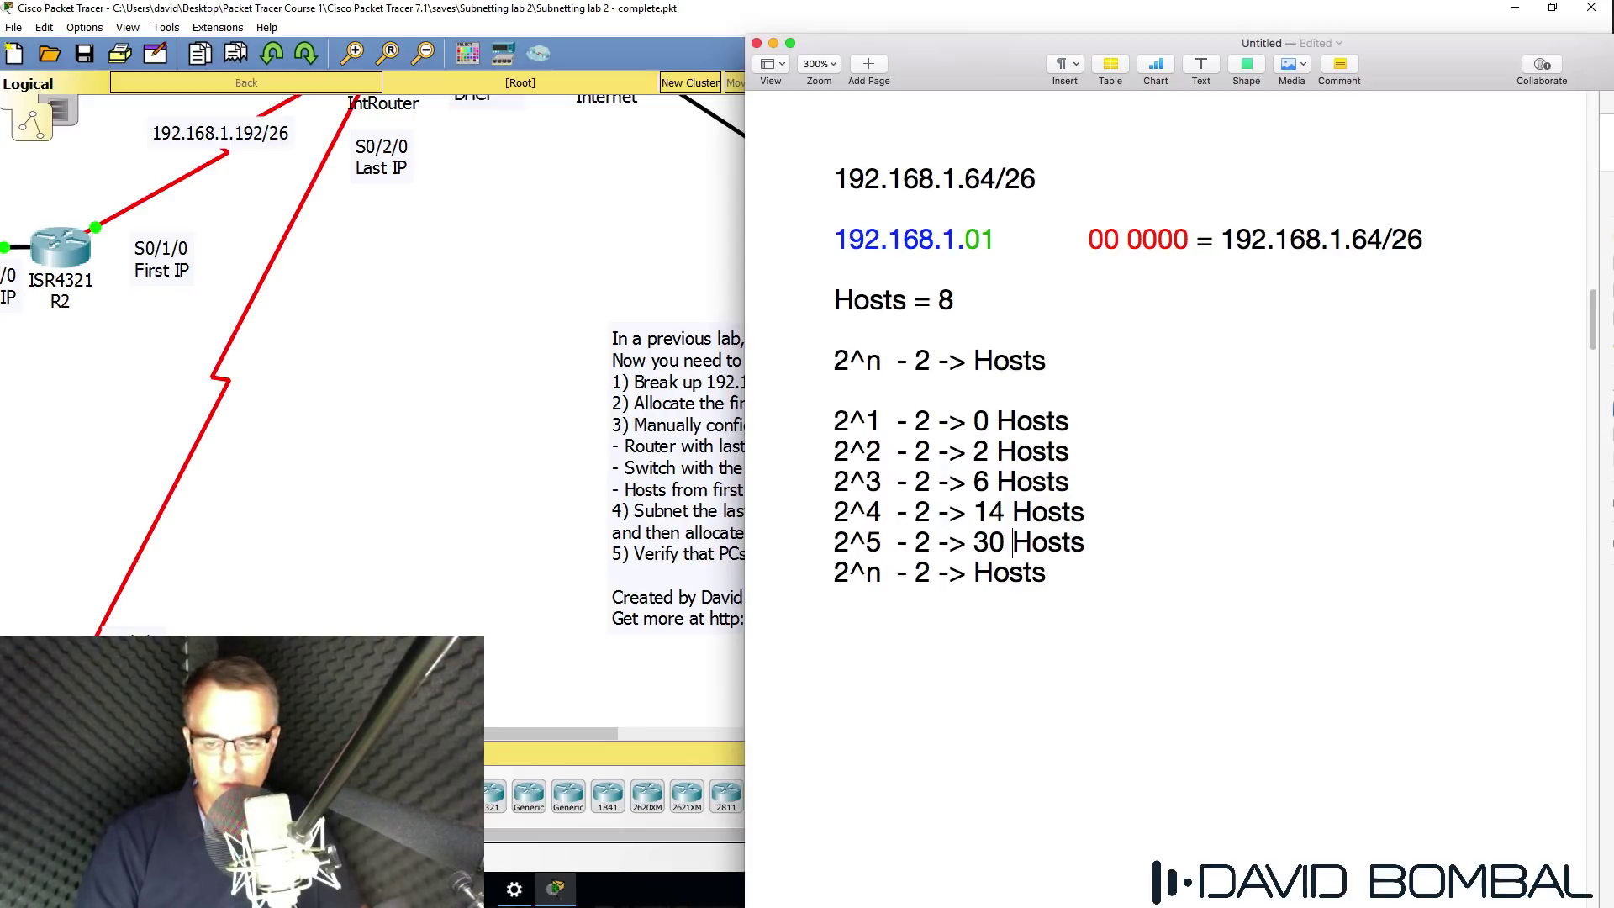
Delete the leftover 2^n template line and color the 2^4 - 2 -> 14 Hosts line magenta
left_click_drag(1084, 562, 762, 588)
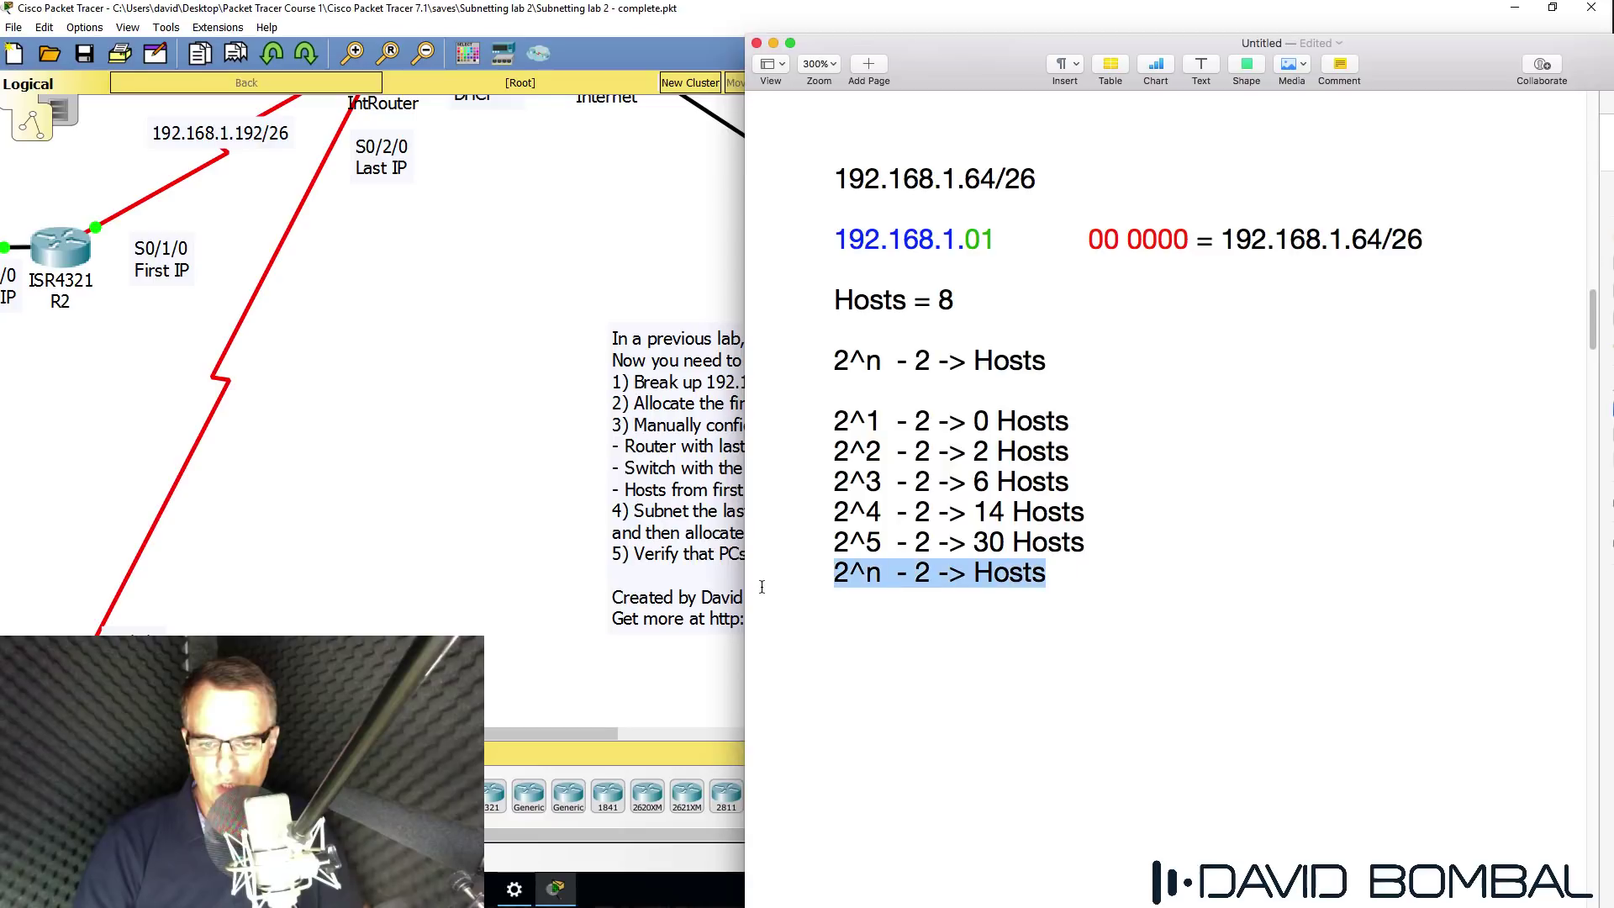
key("BackSpace")
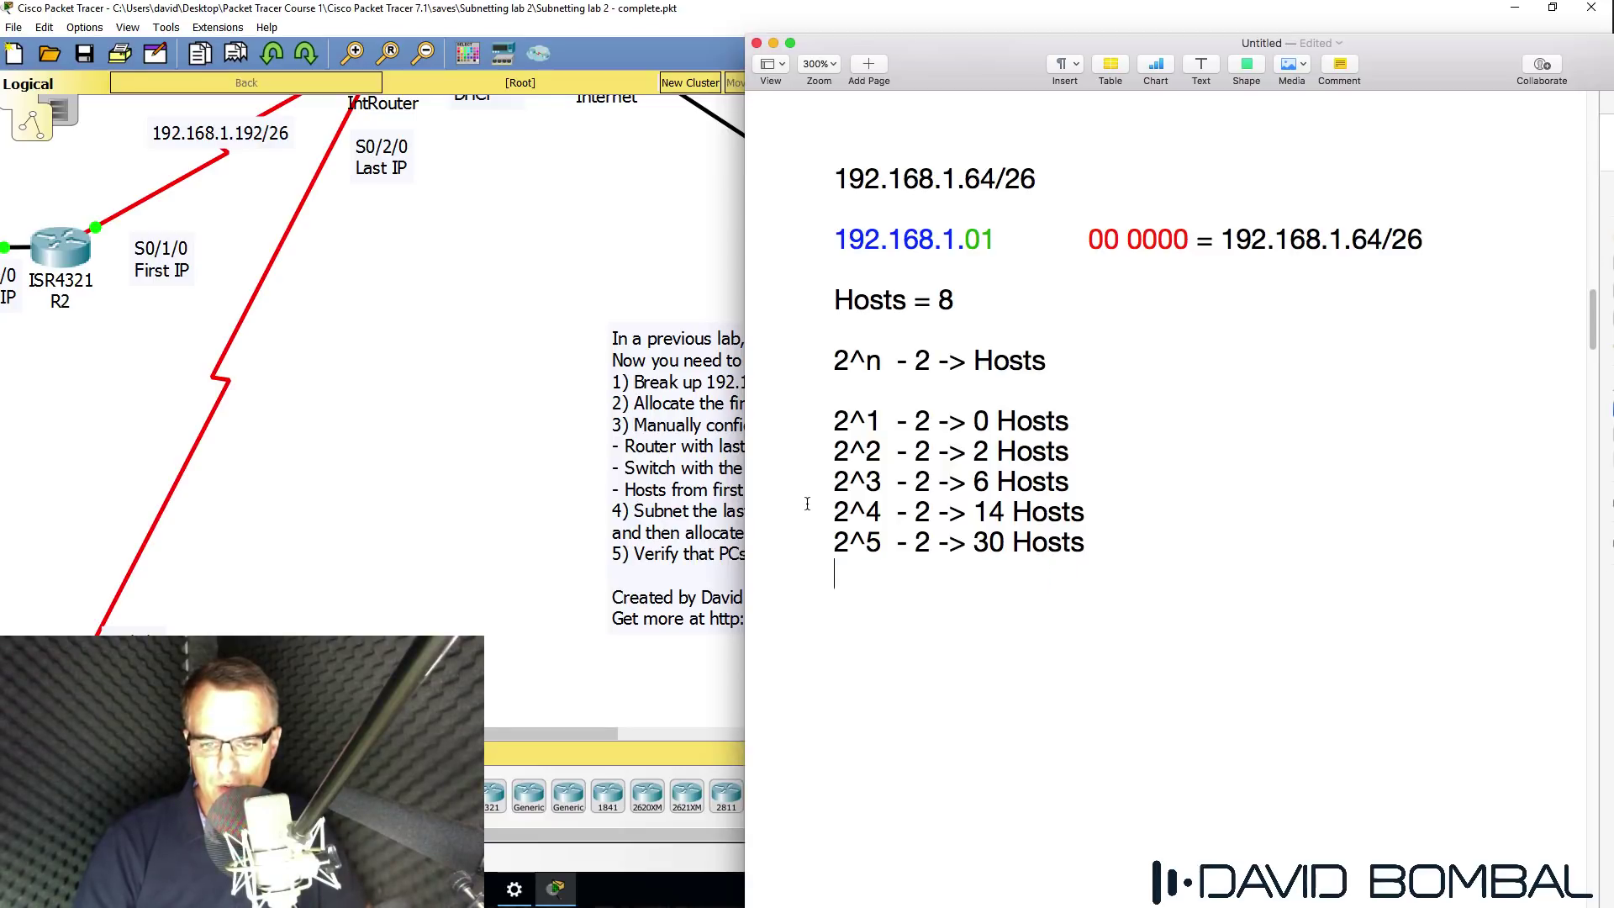
left_click_drag(807, 502, 1126, 513)
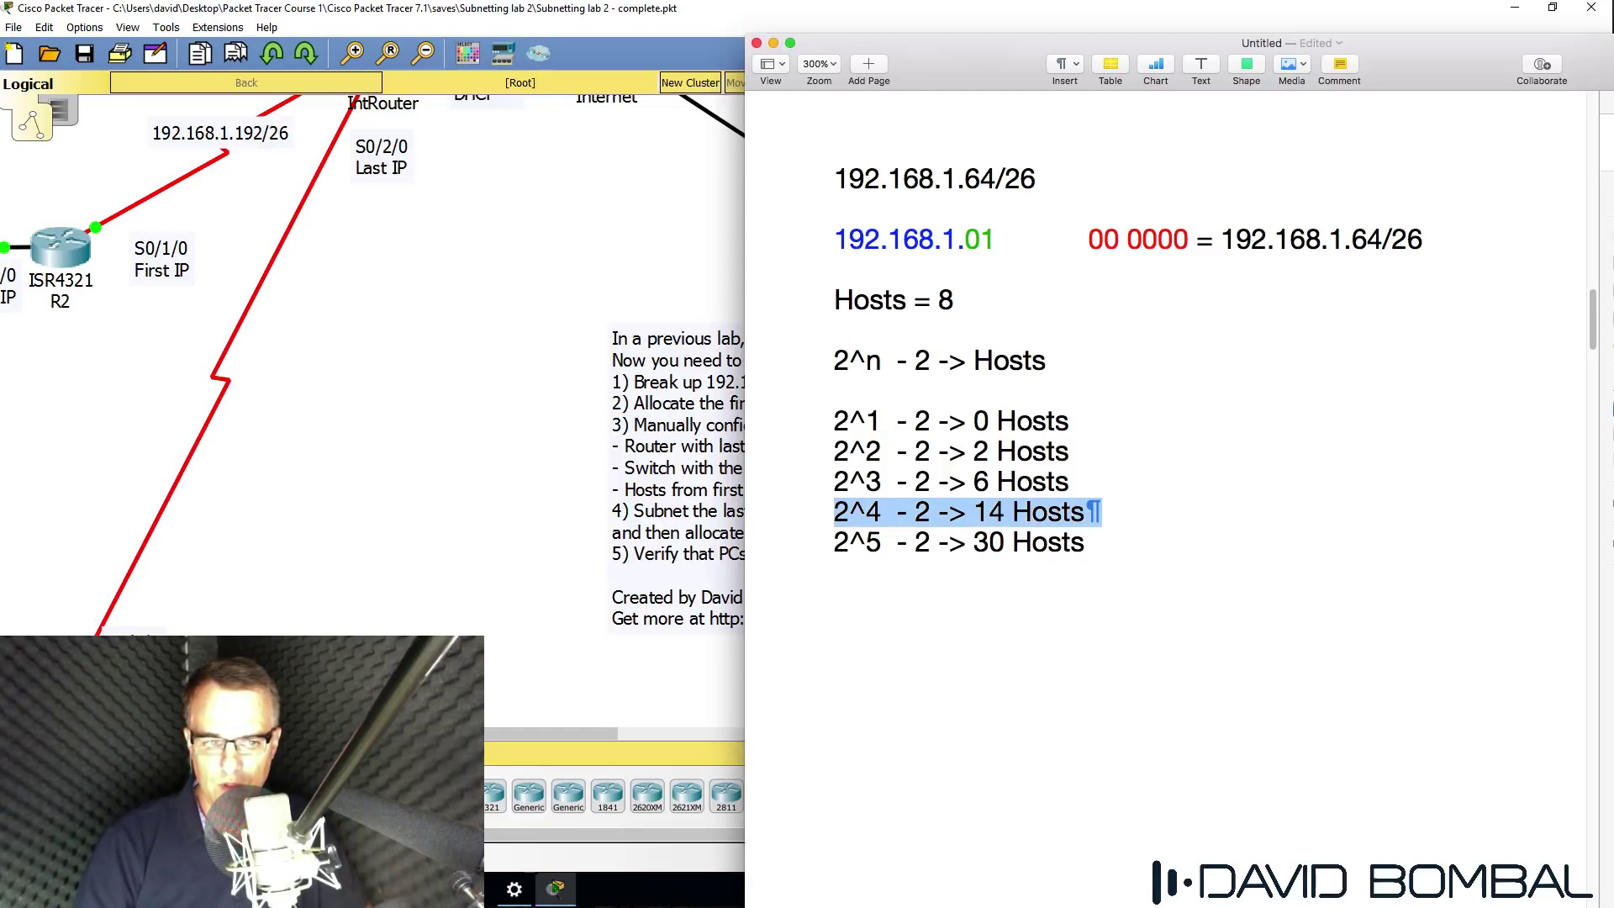
key("shift+super+c")
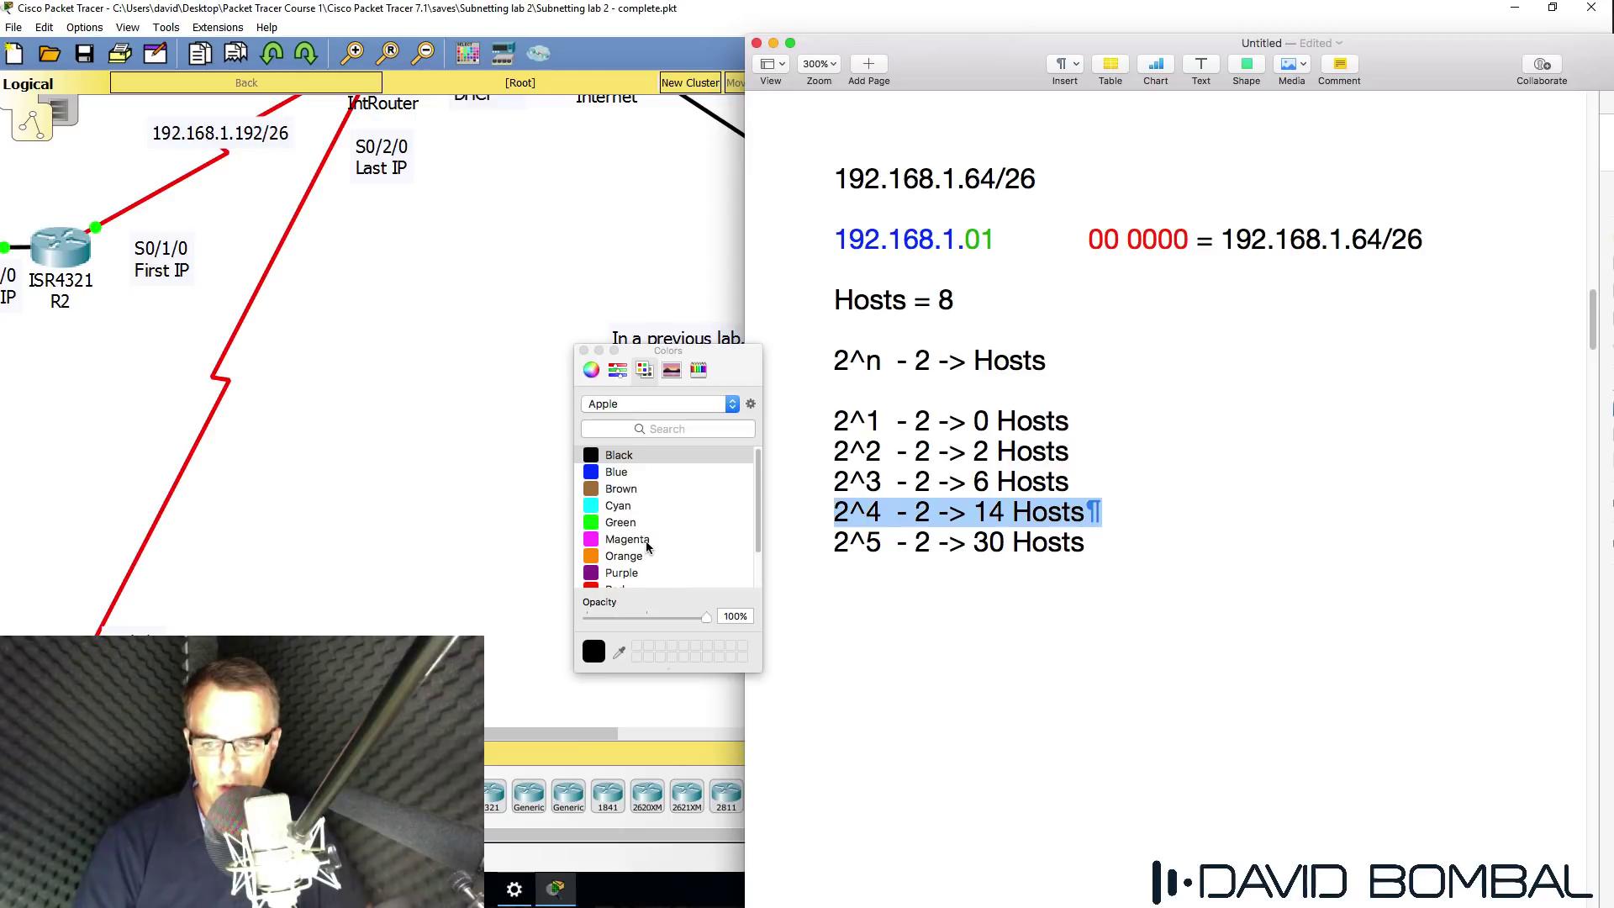
left_click(629, 518)
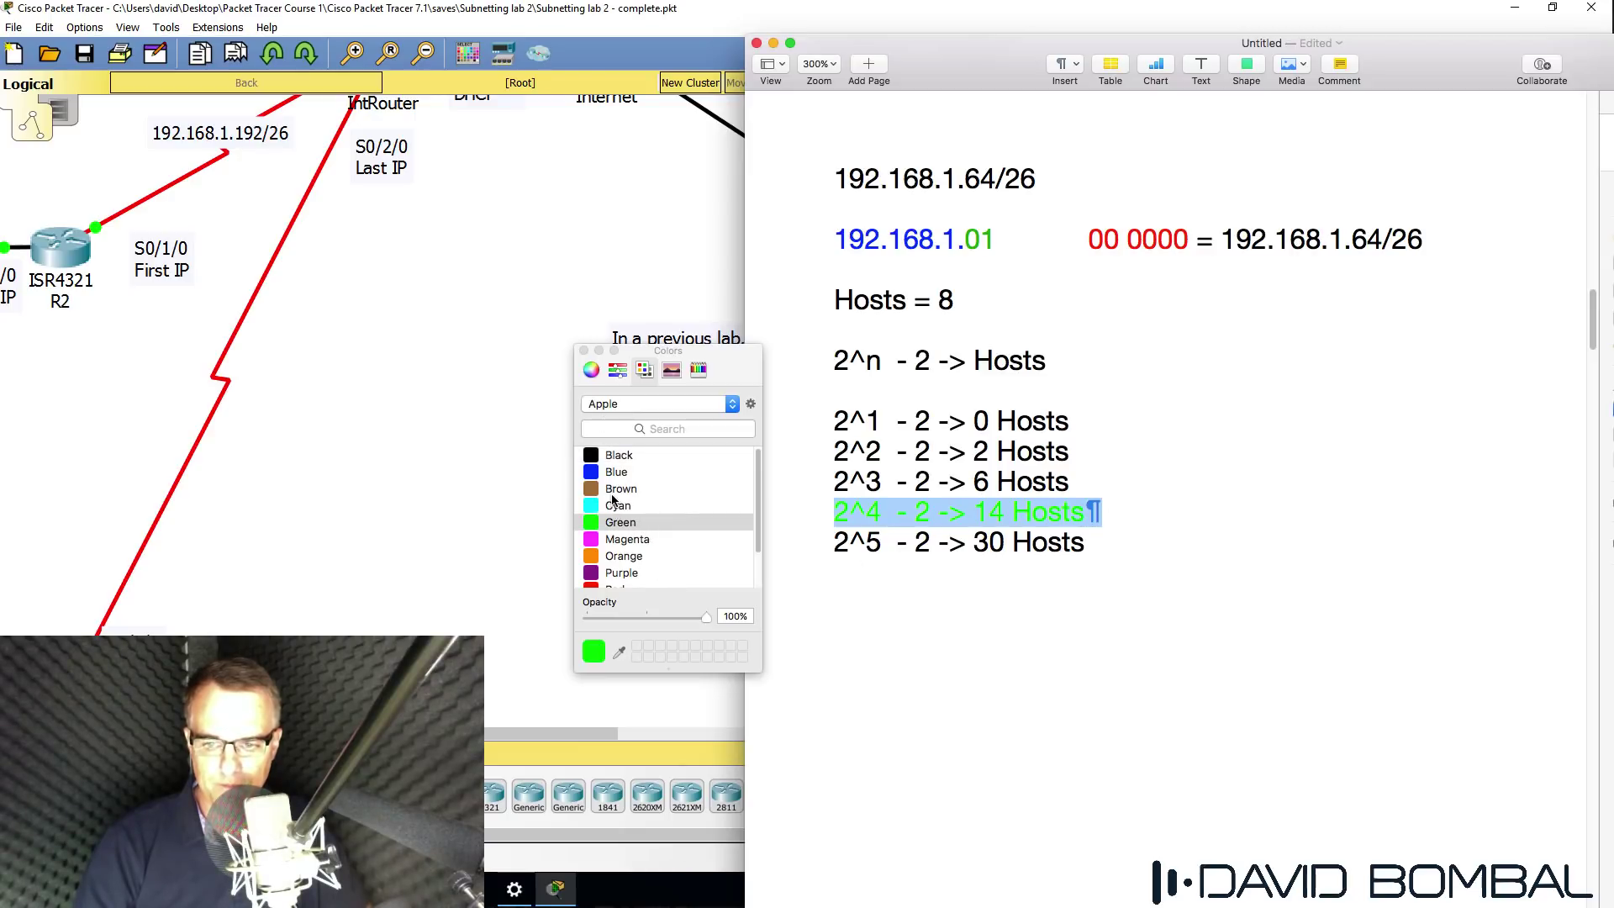
left_click(619, 542)
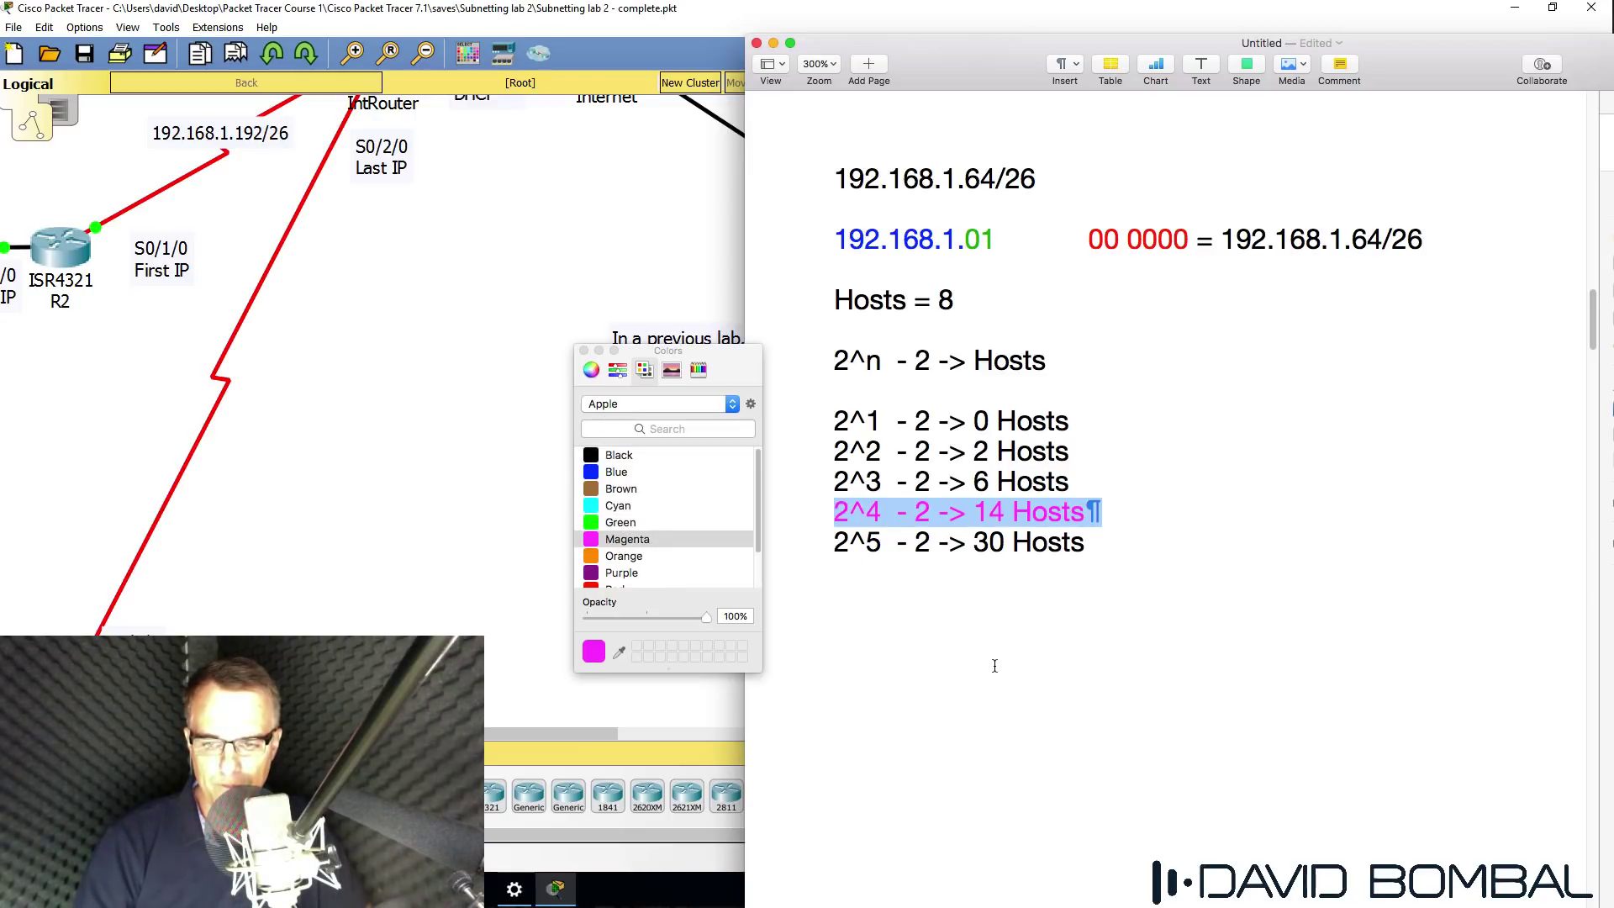
Select parts of the 2^4 line, then the 192.168.1.01 binary working line
double_click(873, 512)
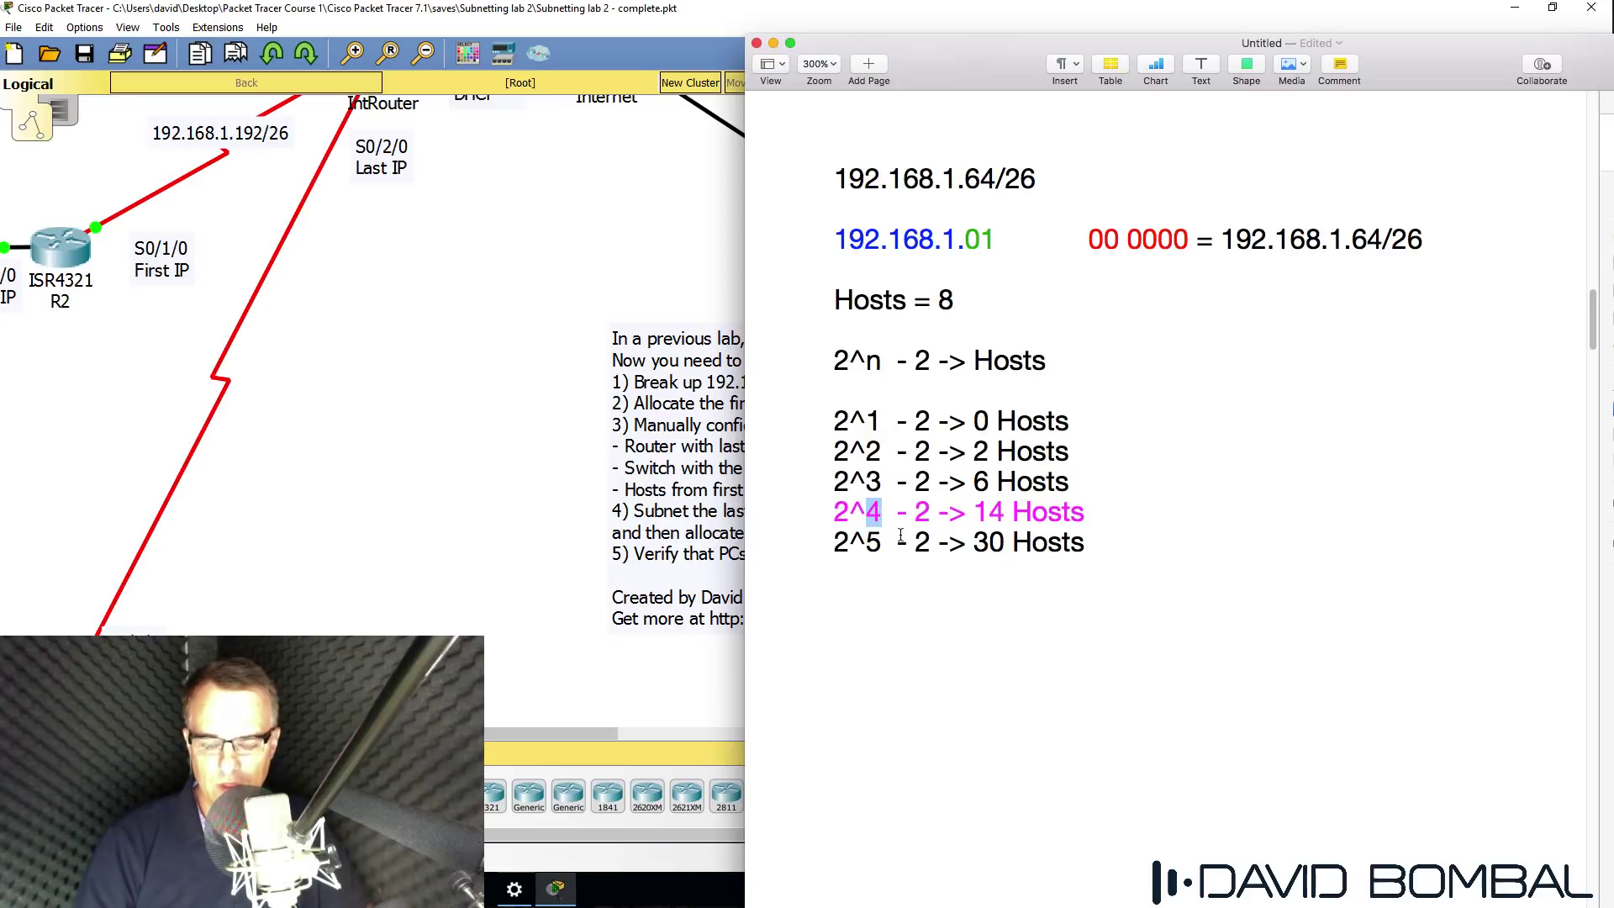
left_click_drag(1086, 506, 931, 508)
left_click(917, 515)
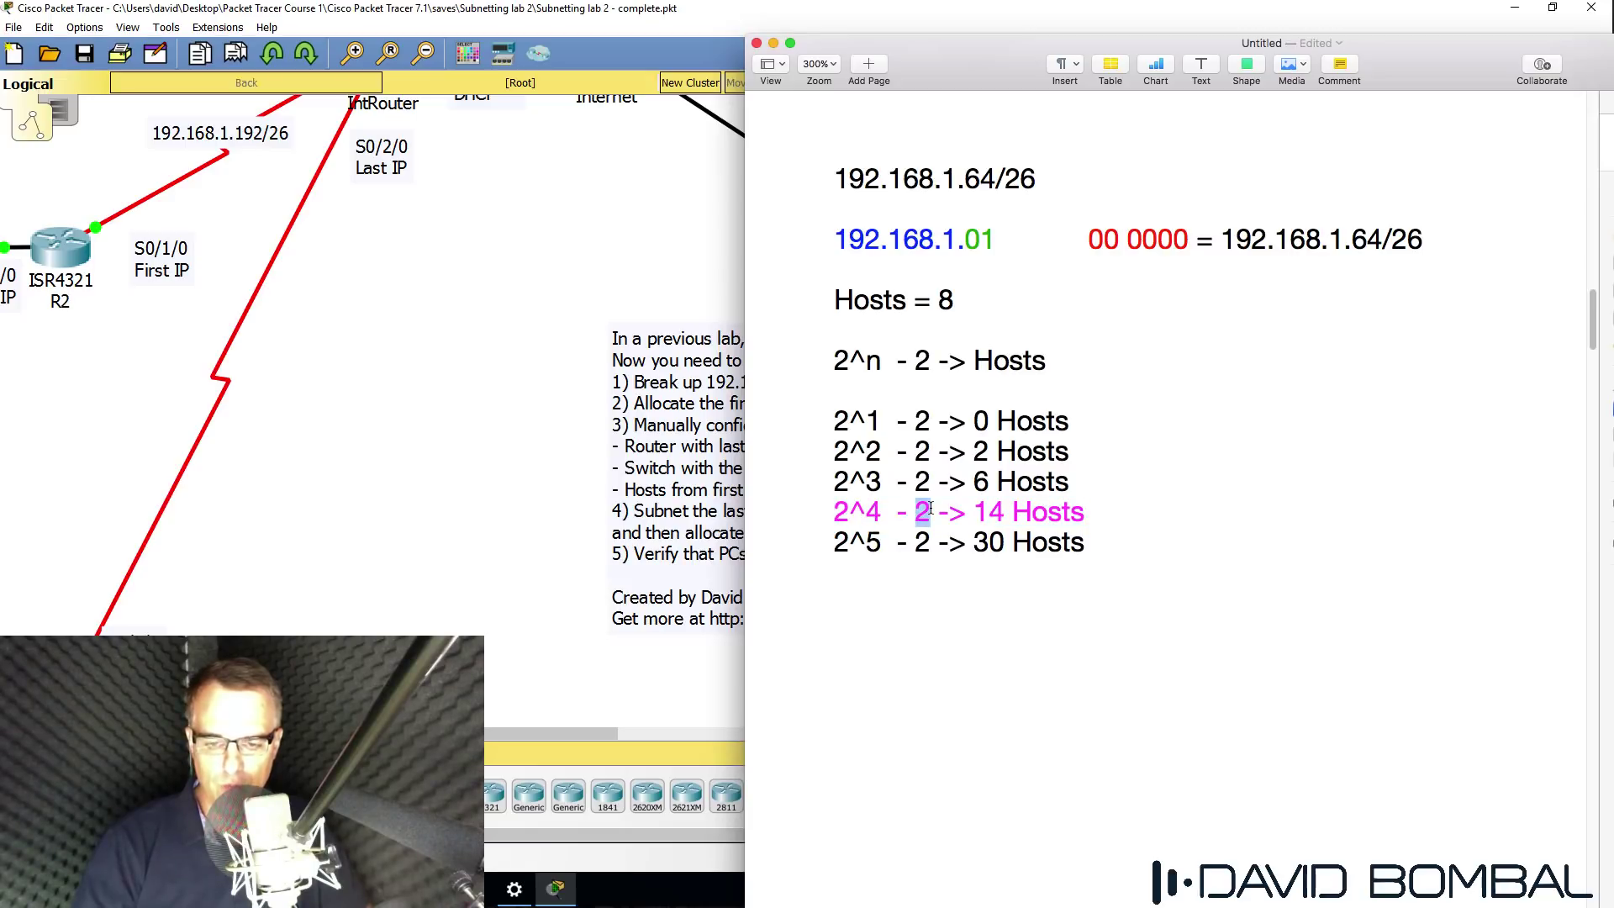
left_click_drag(1100, 511, 764, 505)
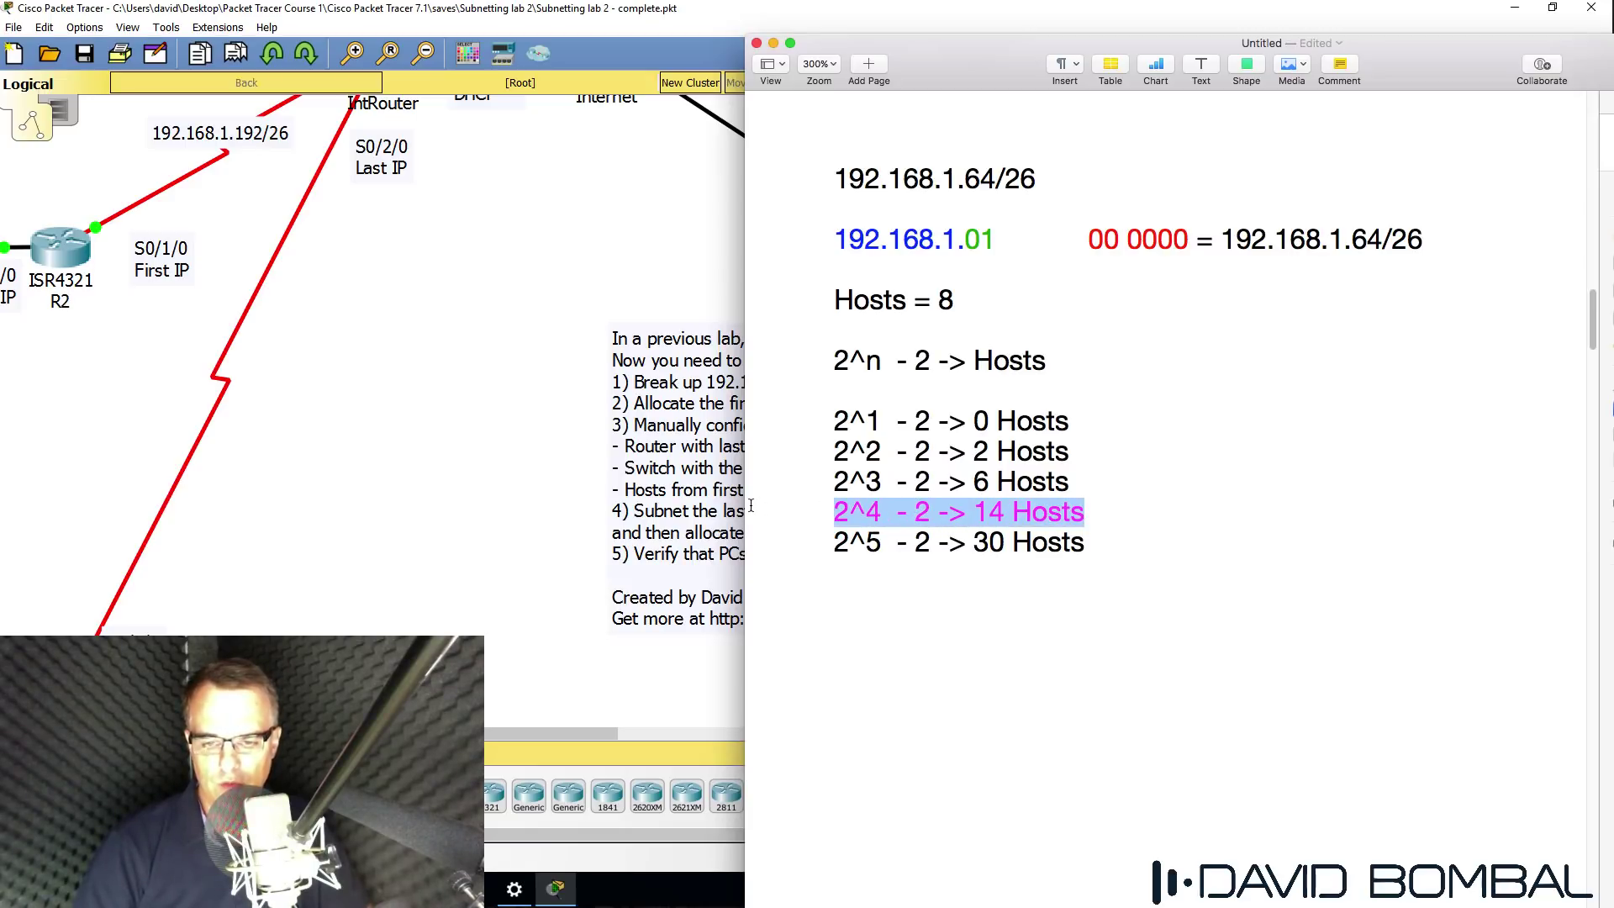
left_click_drag(830, 239, 1452, 242)
key("super+c")
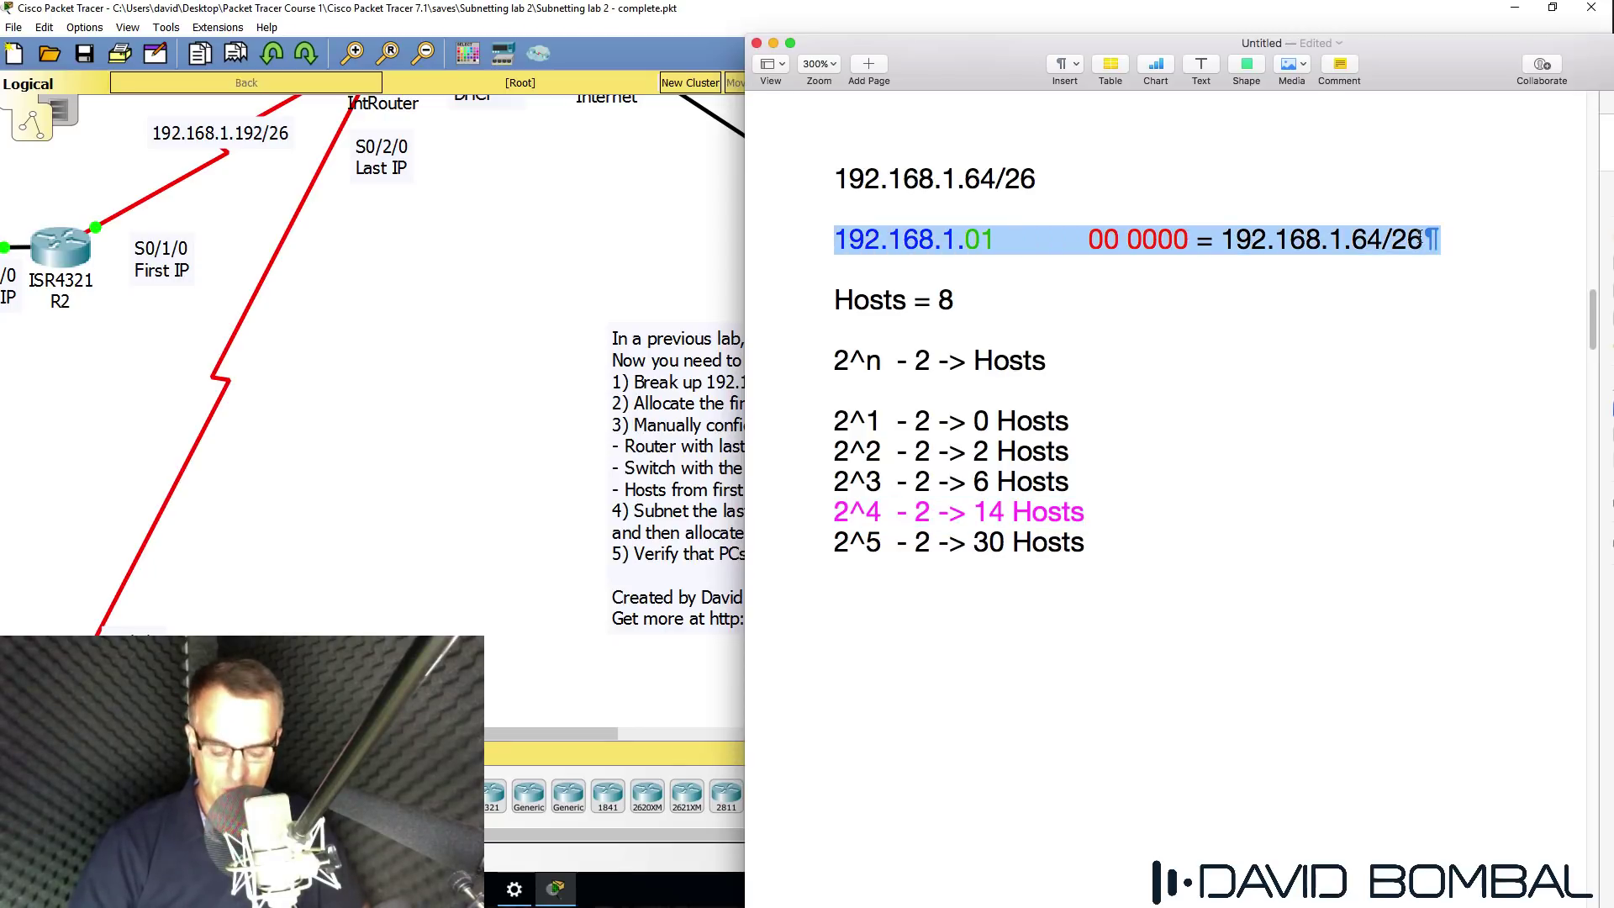
Paste the binary address line and type the header 'Network/Sub Host' above it
left_click(1044, 605)
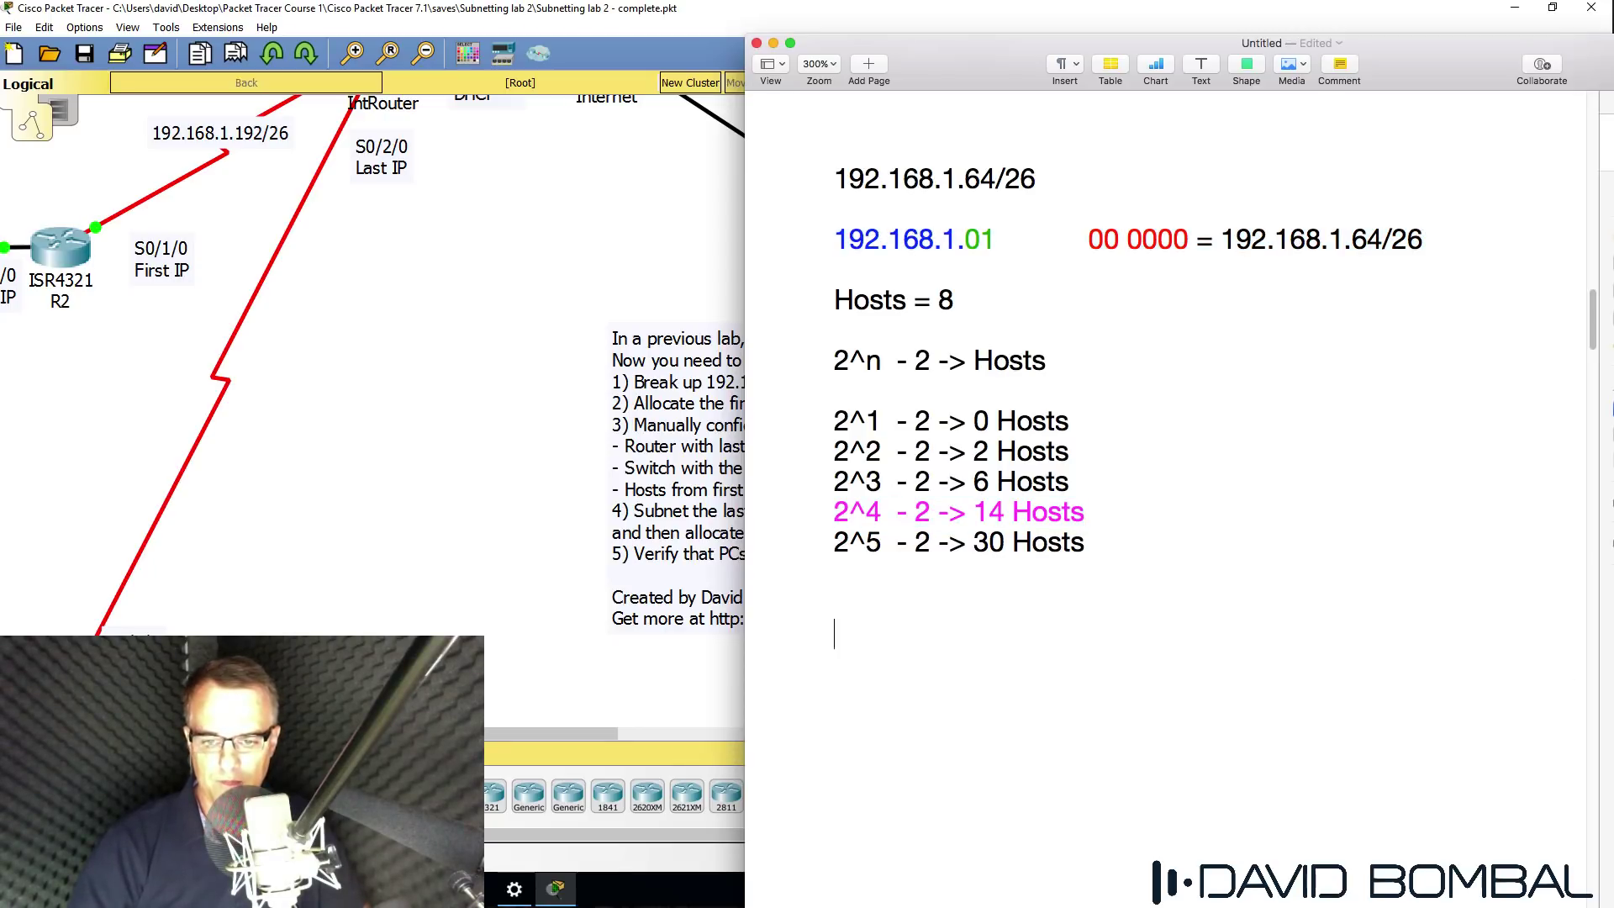
key("super+v")
left_click(848, 607)
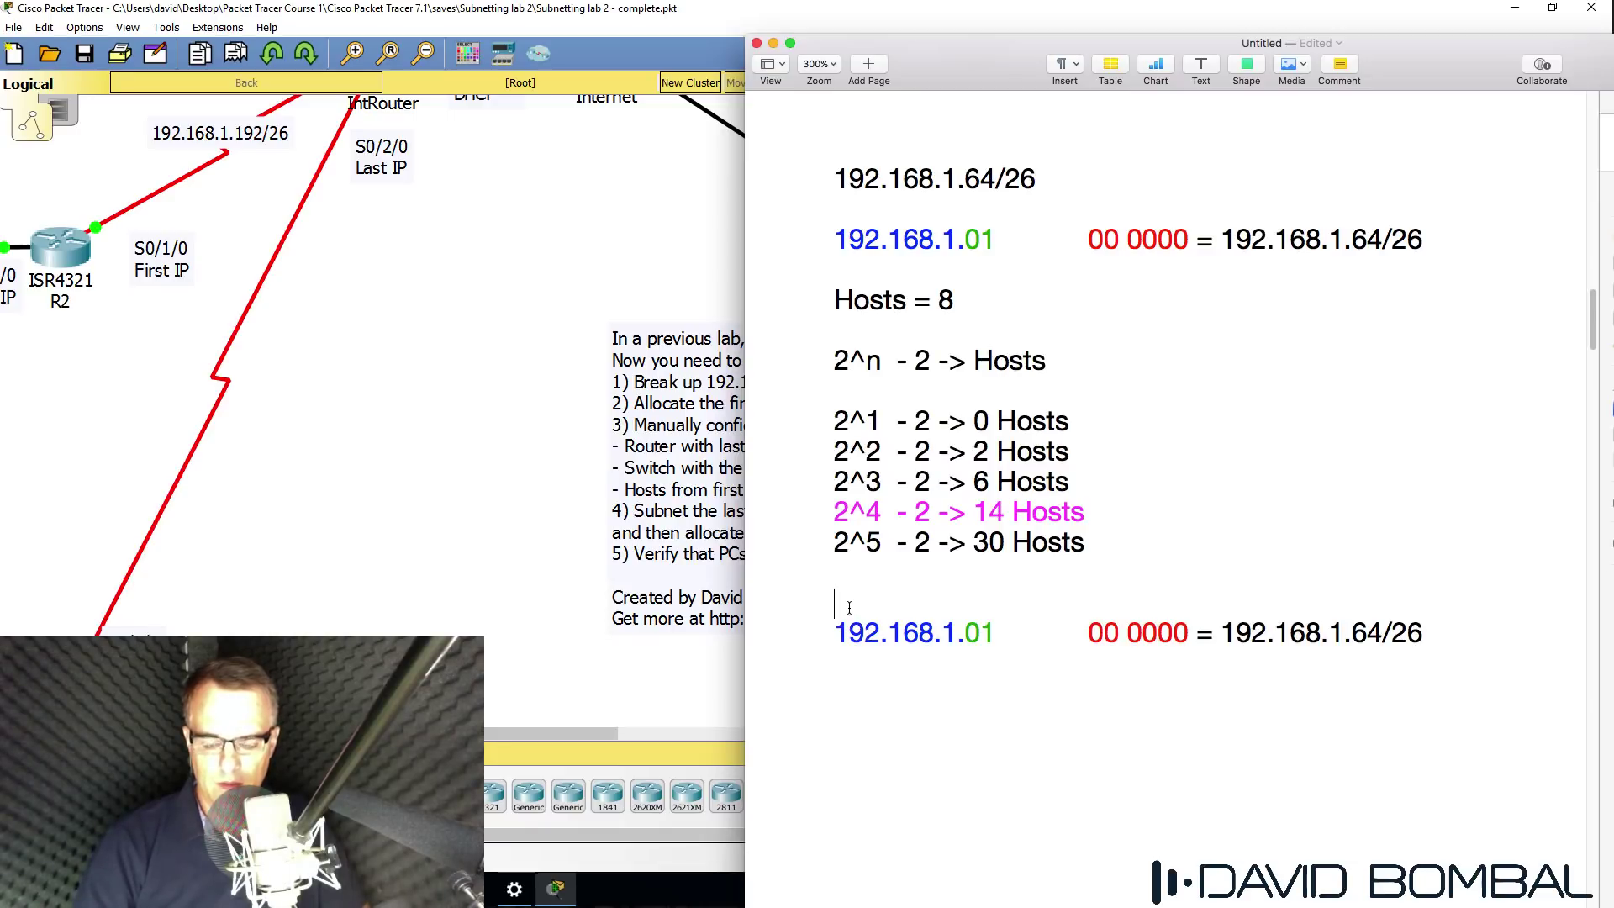
type("Network/")
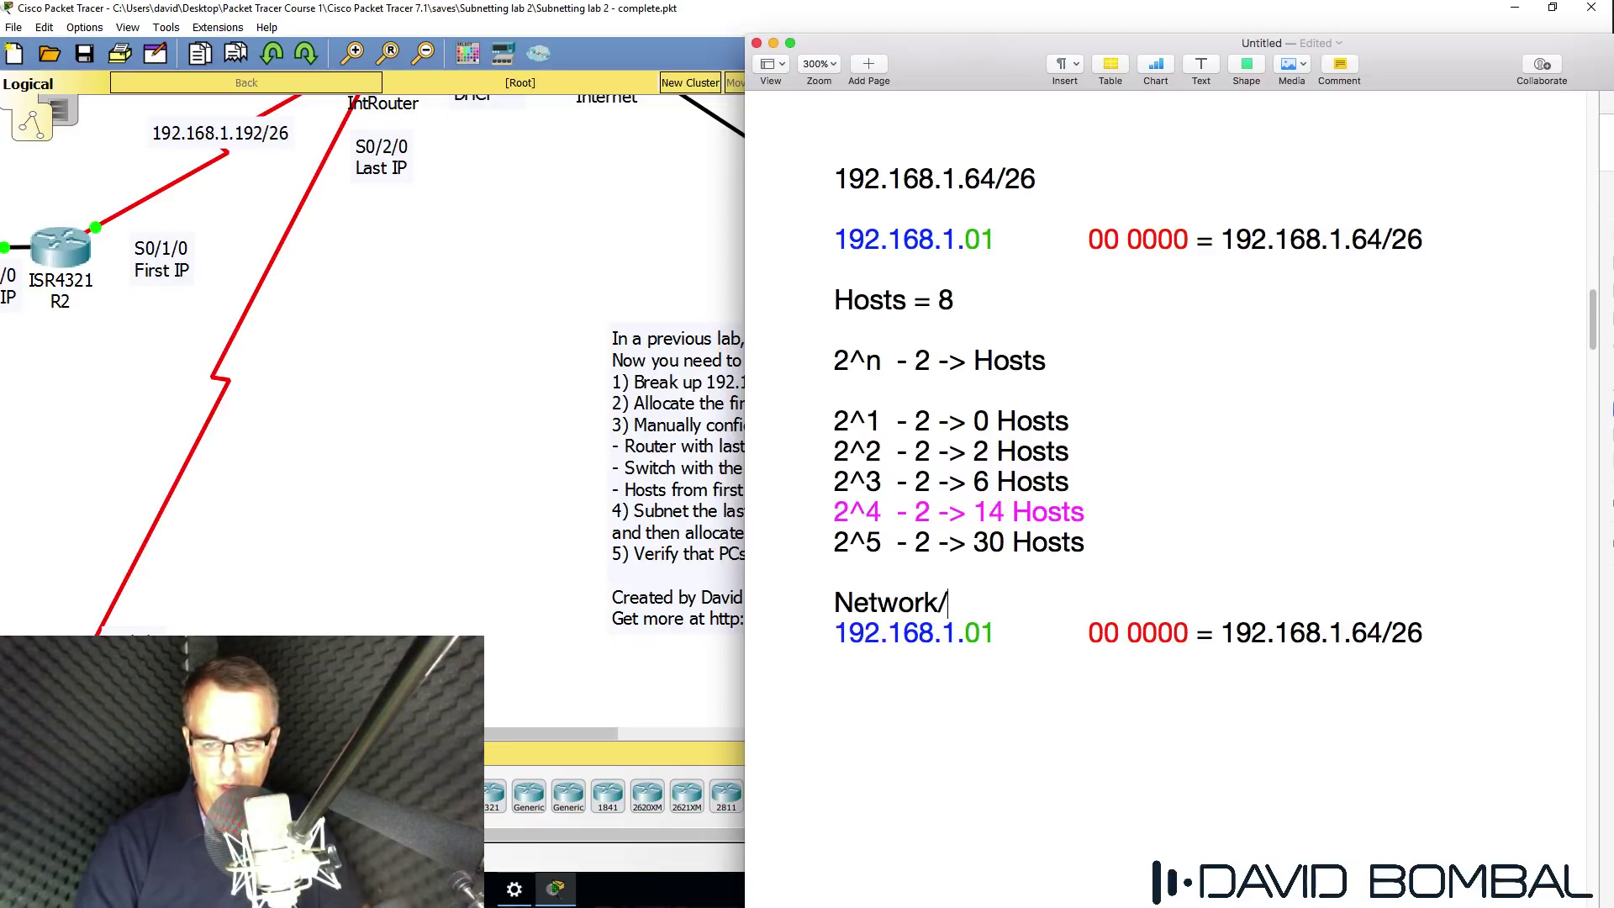
type("s")
key("BackSpace")
type("Sun")
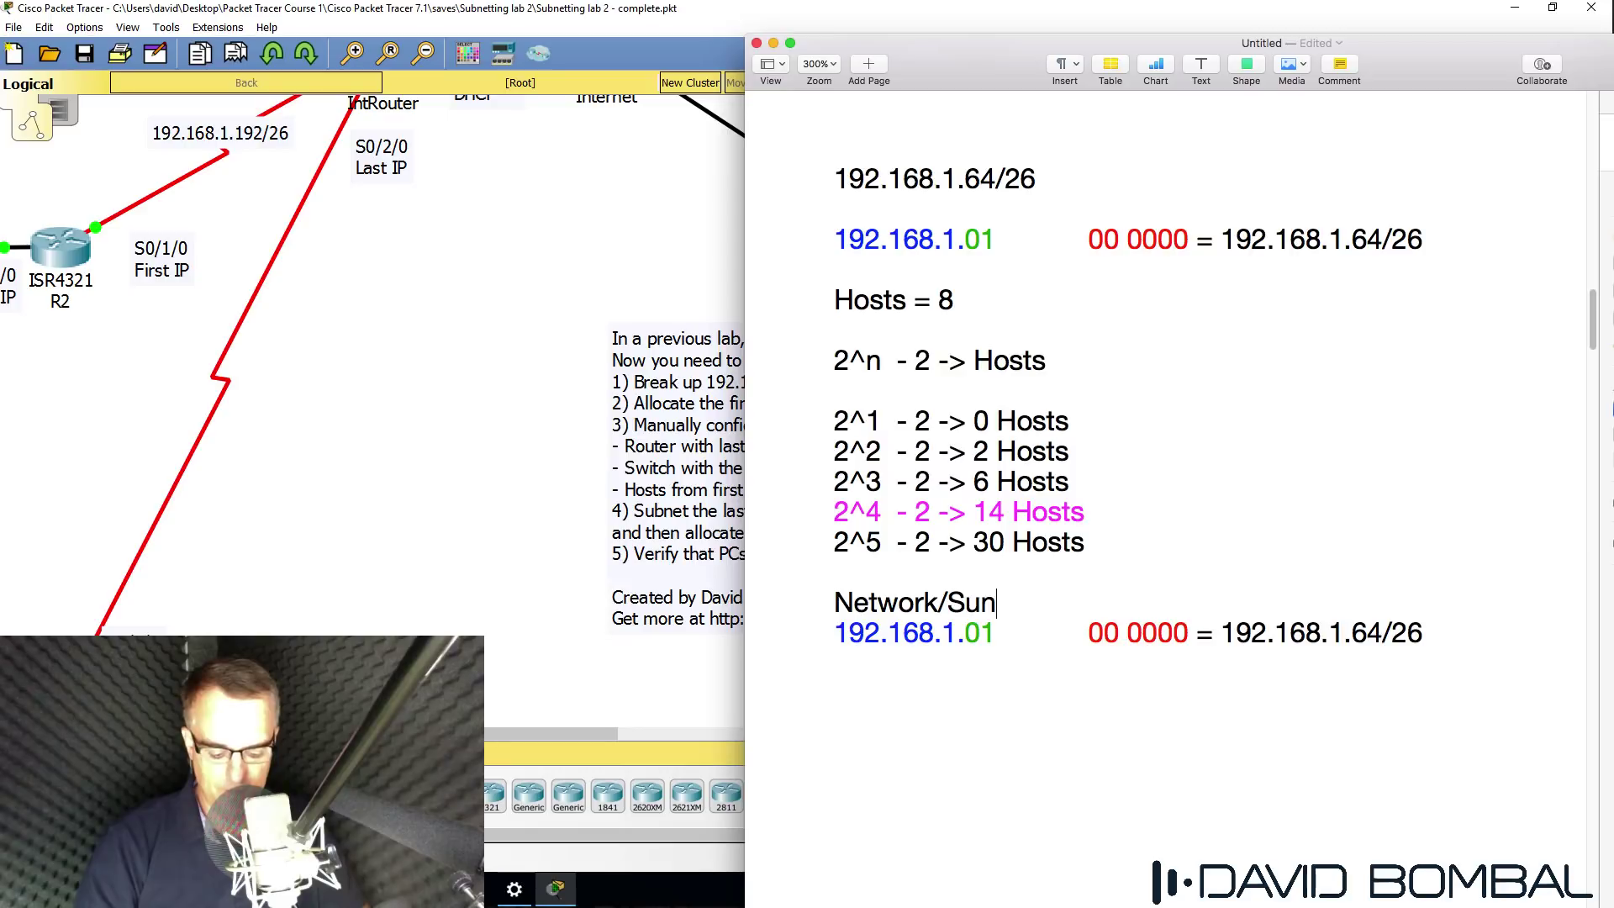
key("BackSpace")
type("b")
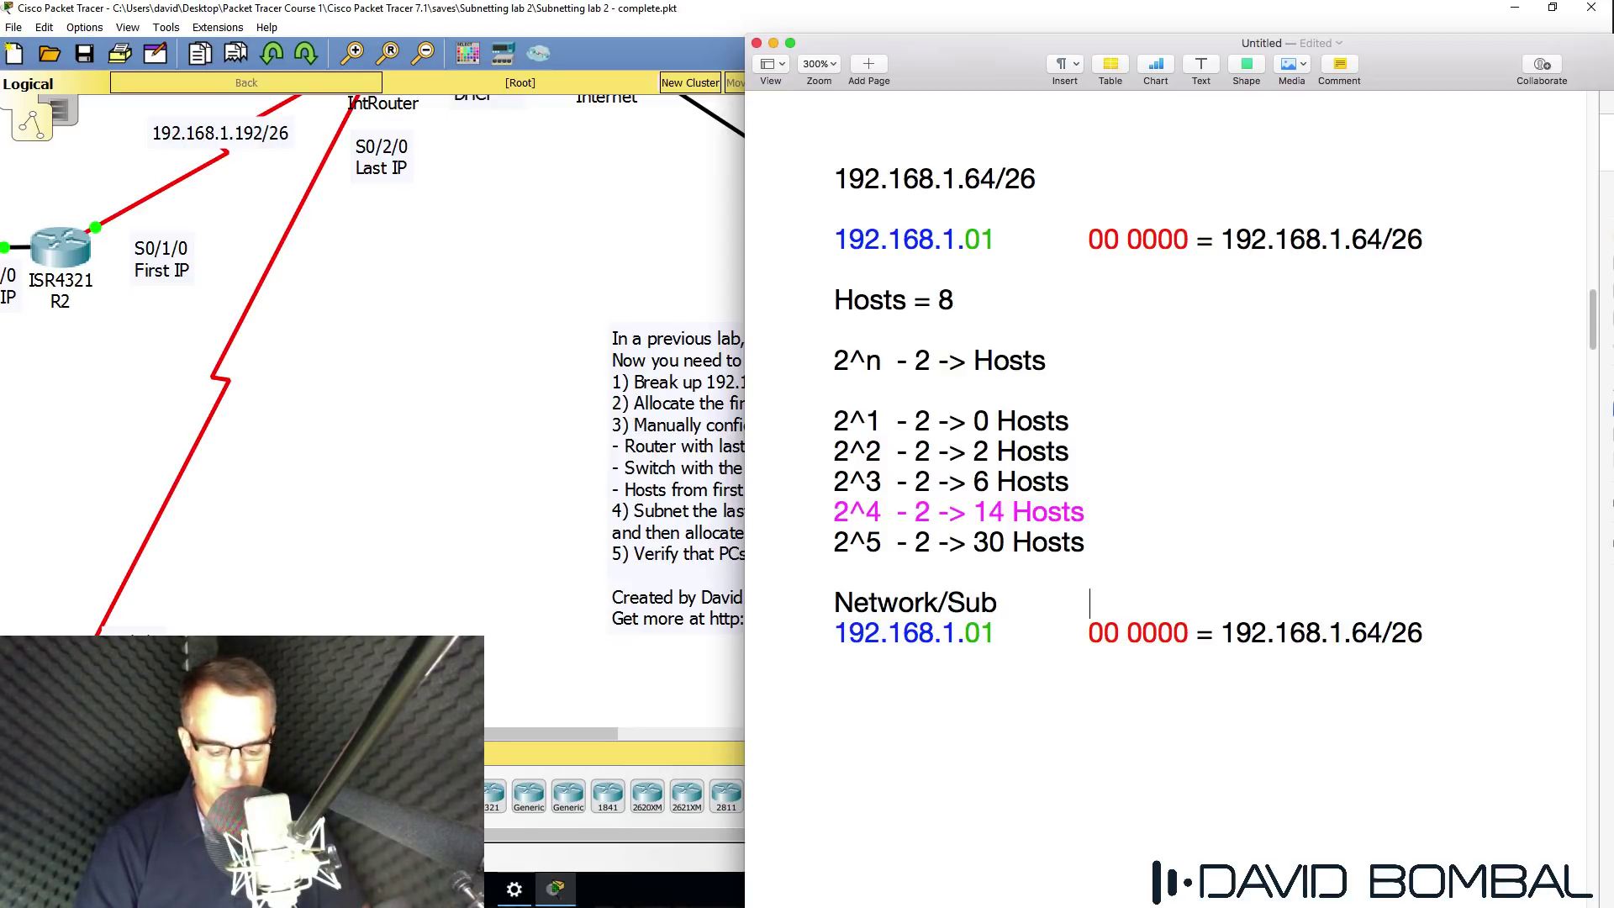
type("Host")
Retype the green 01 in blue and space out the /Sub and Host headers
left_click(1128, 633)
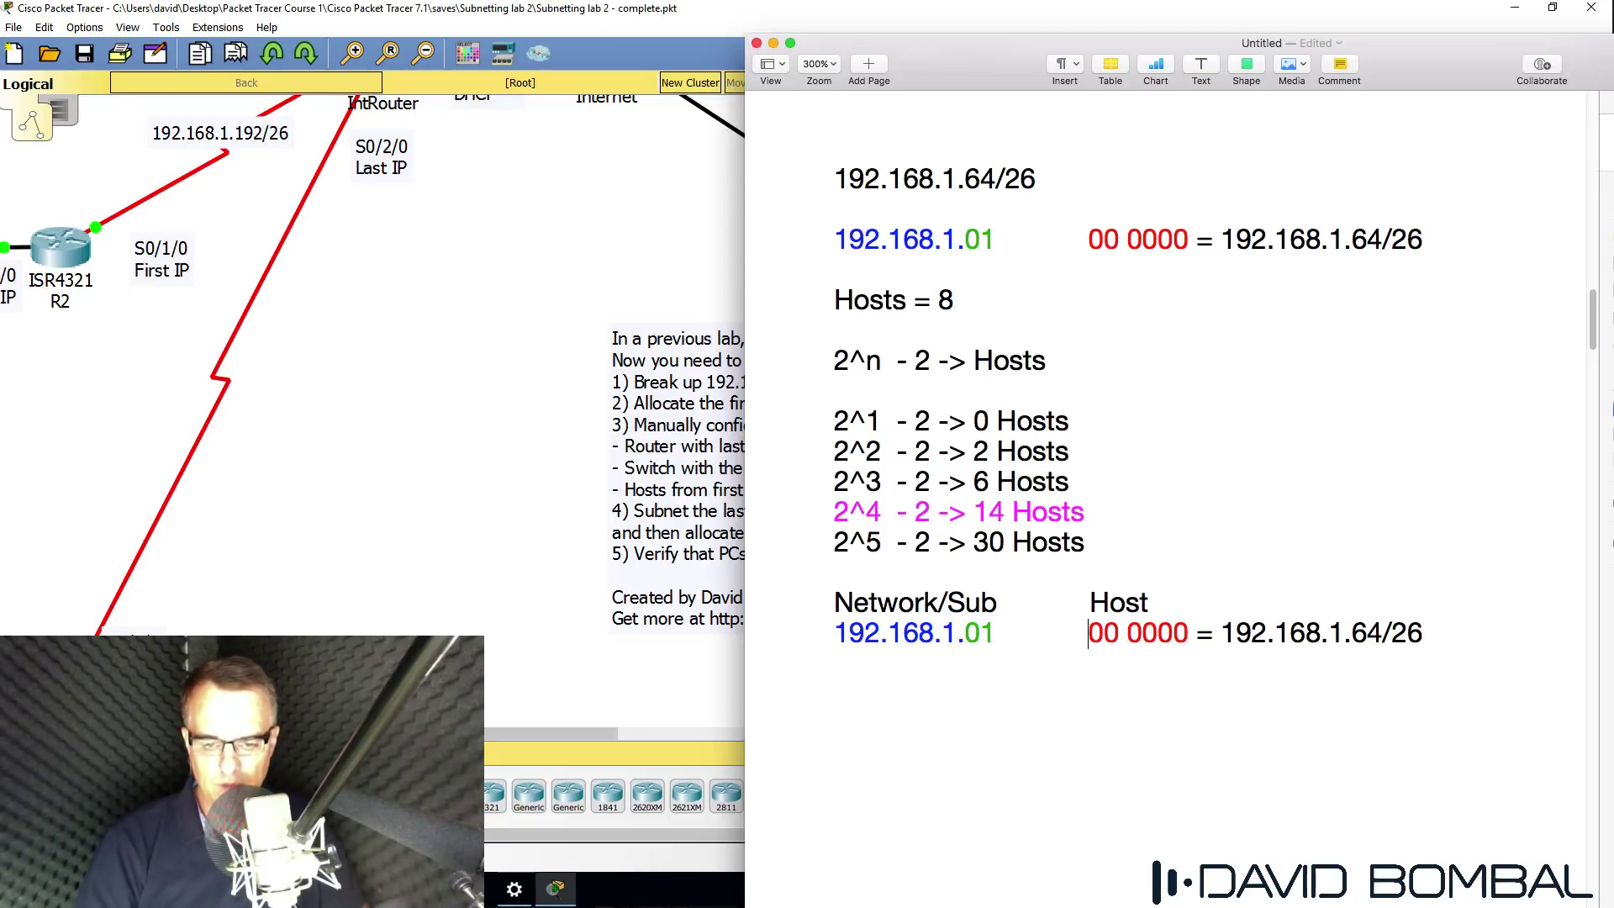
key("Left")
key("Left")
key("Left")
key("Left")
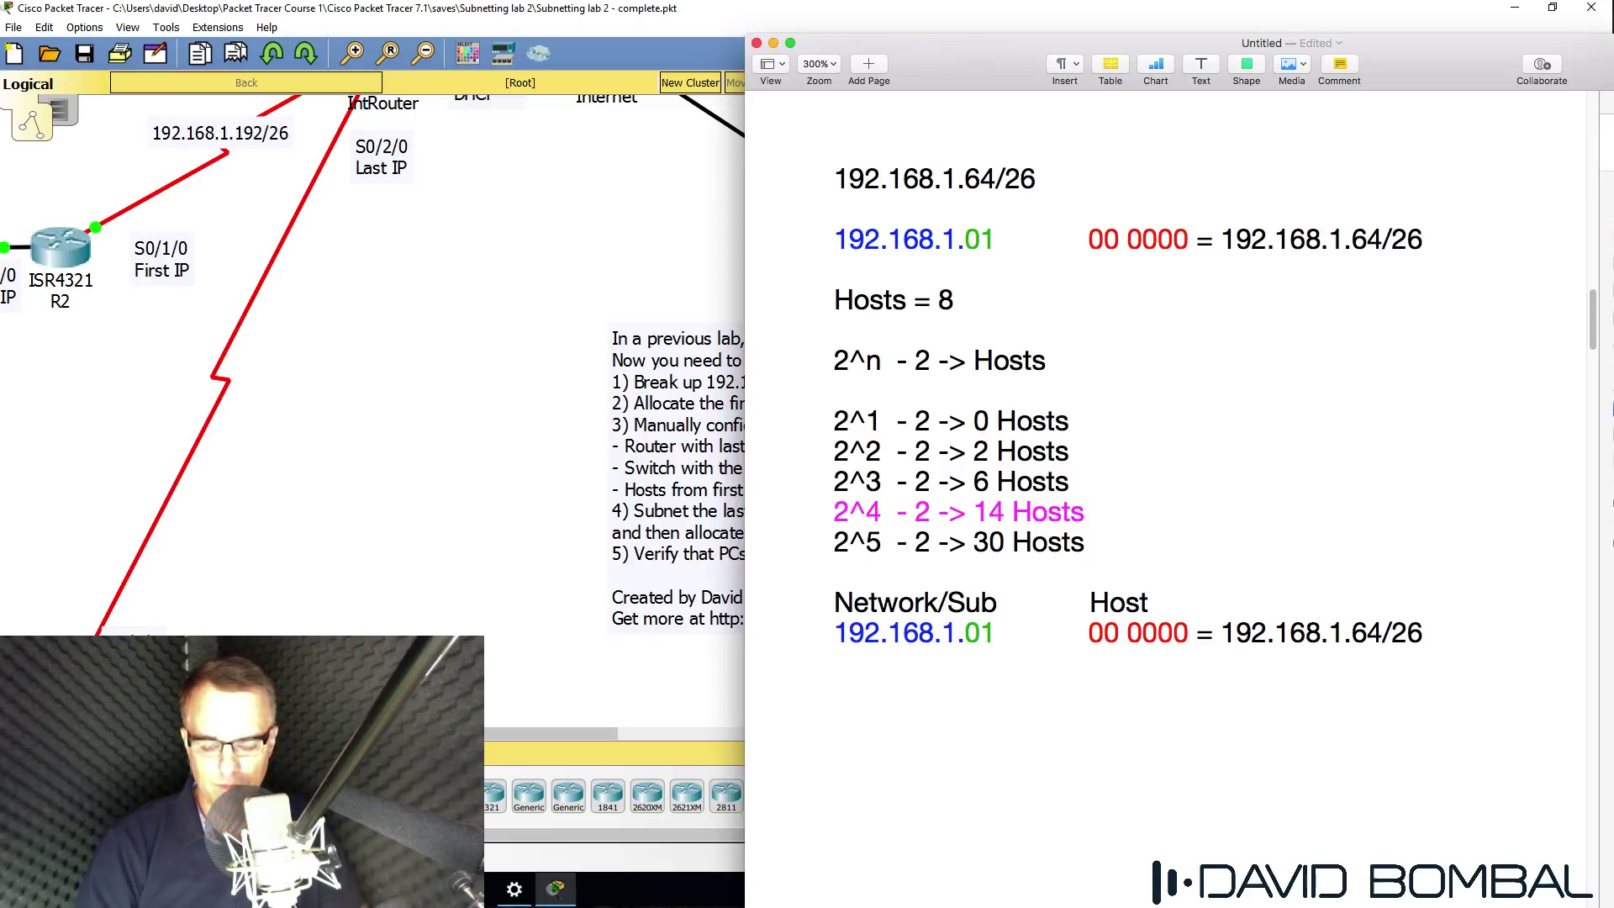
type("01")
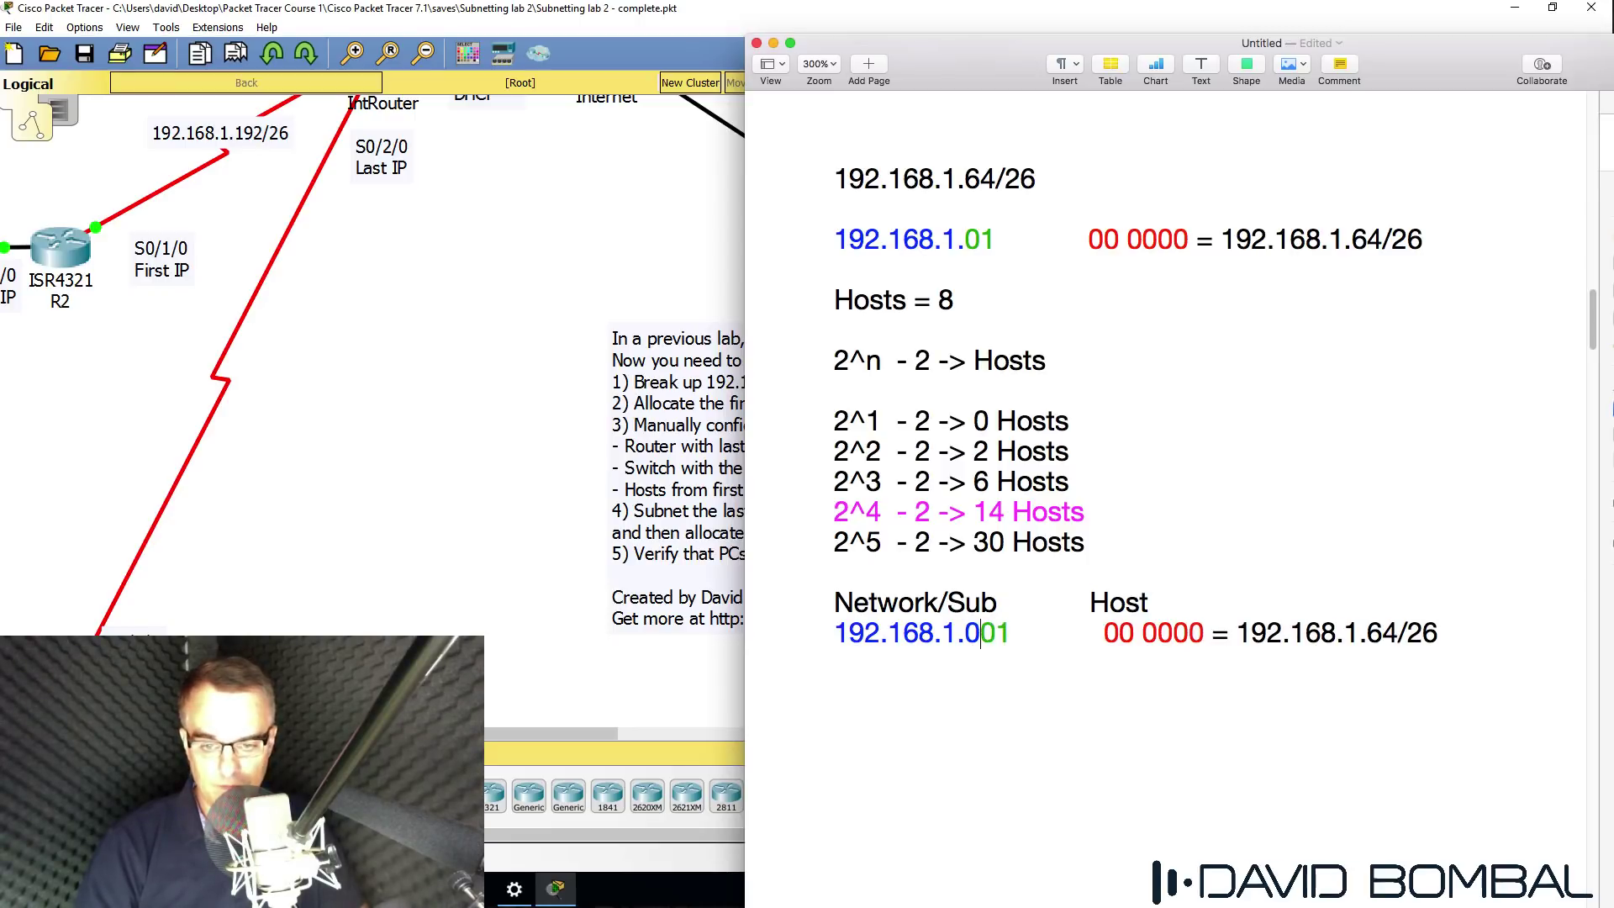
key("Delete")
key("Delete")
left_click(997, 602)
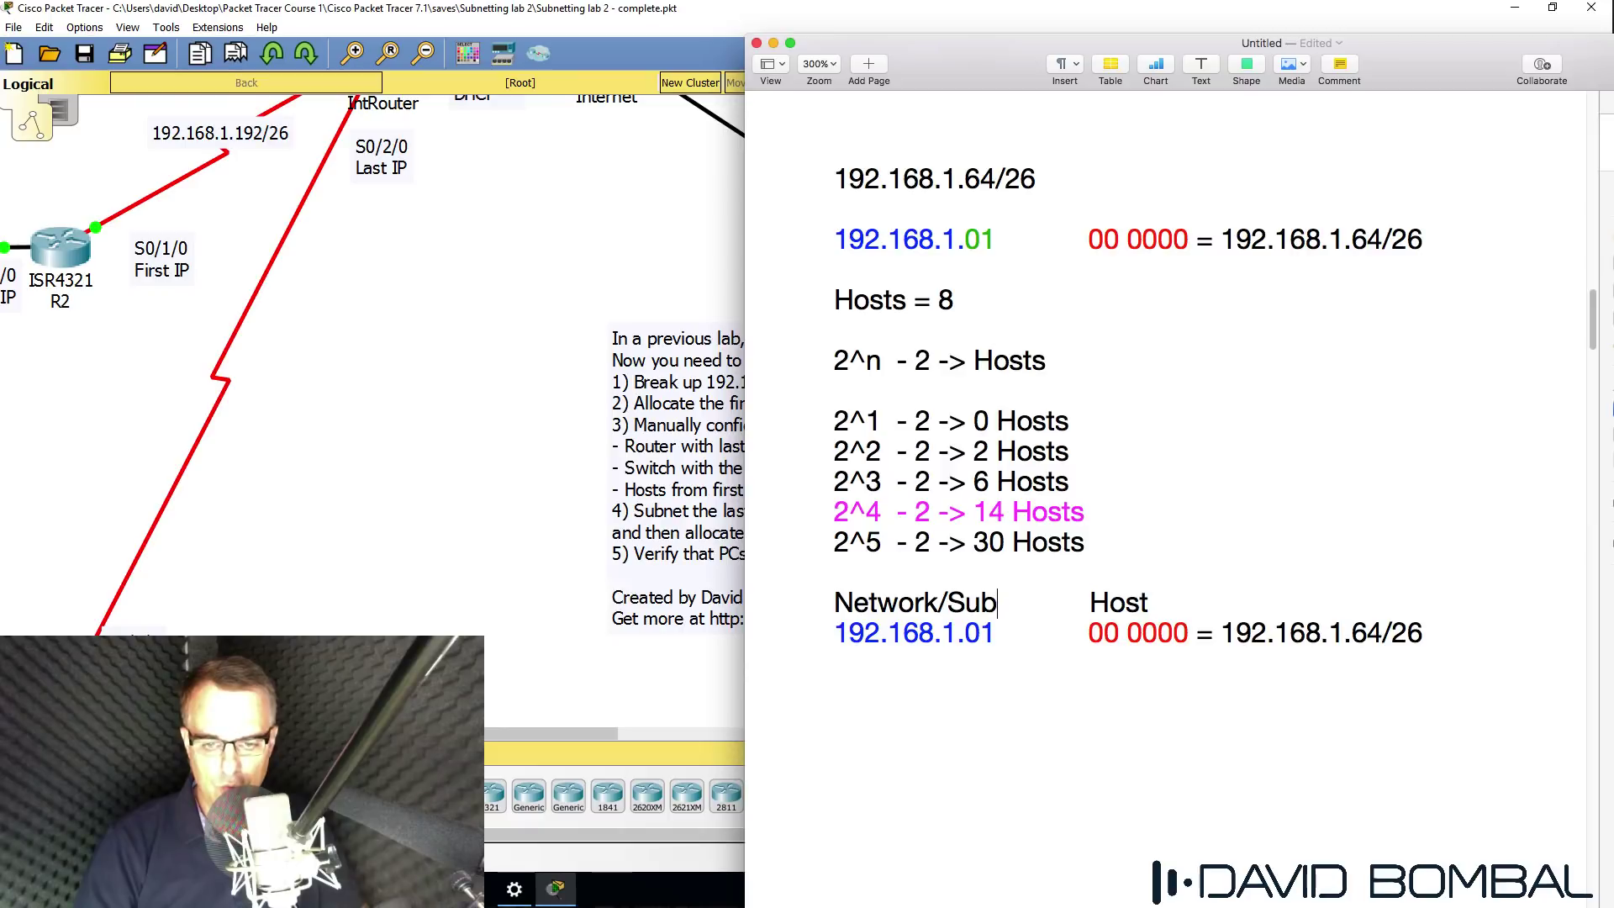
key("Left")
key("Left")
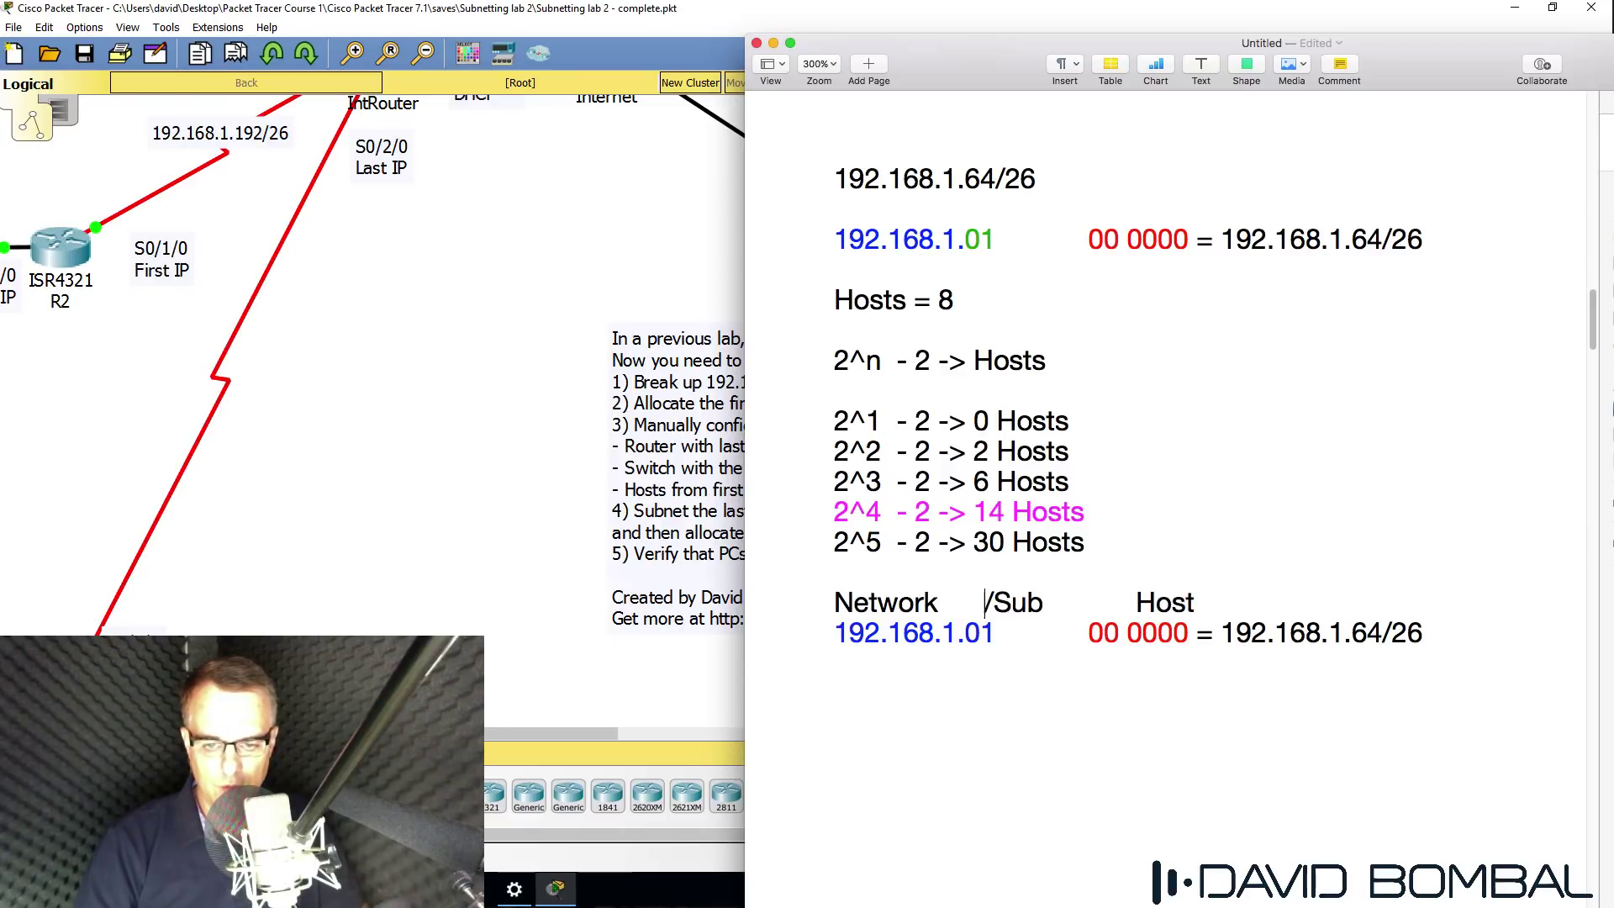
key("Down")
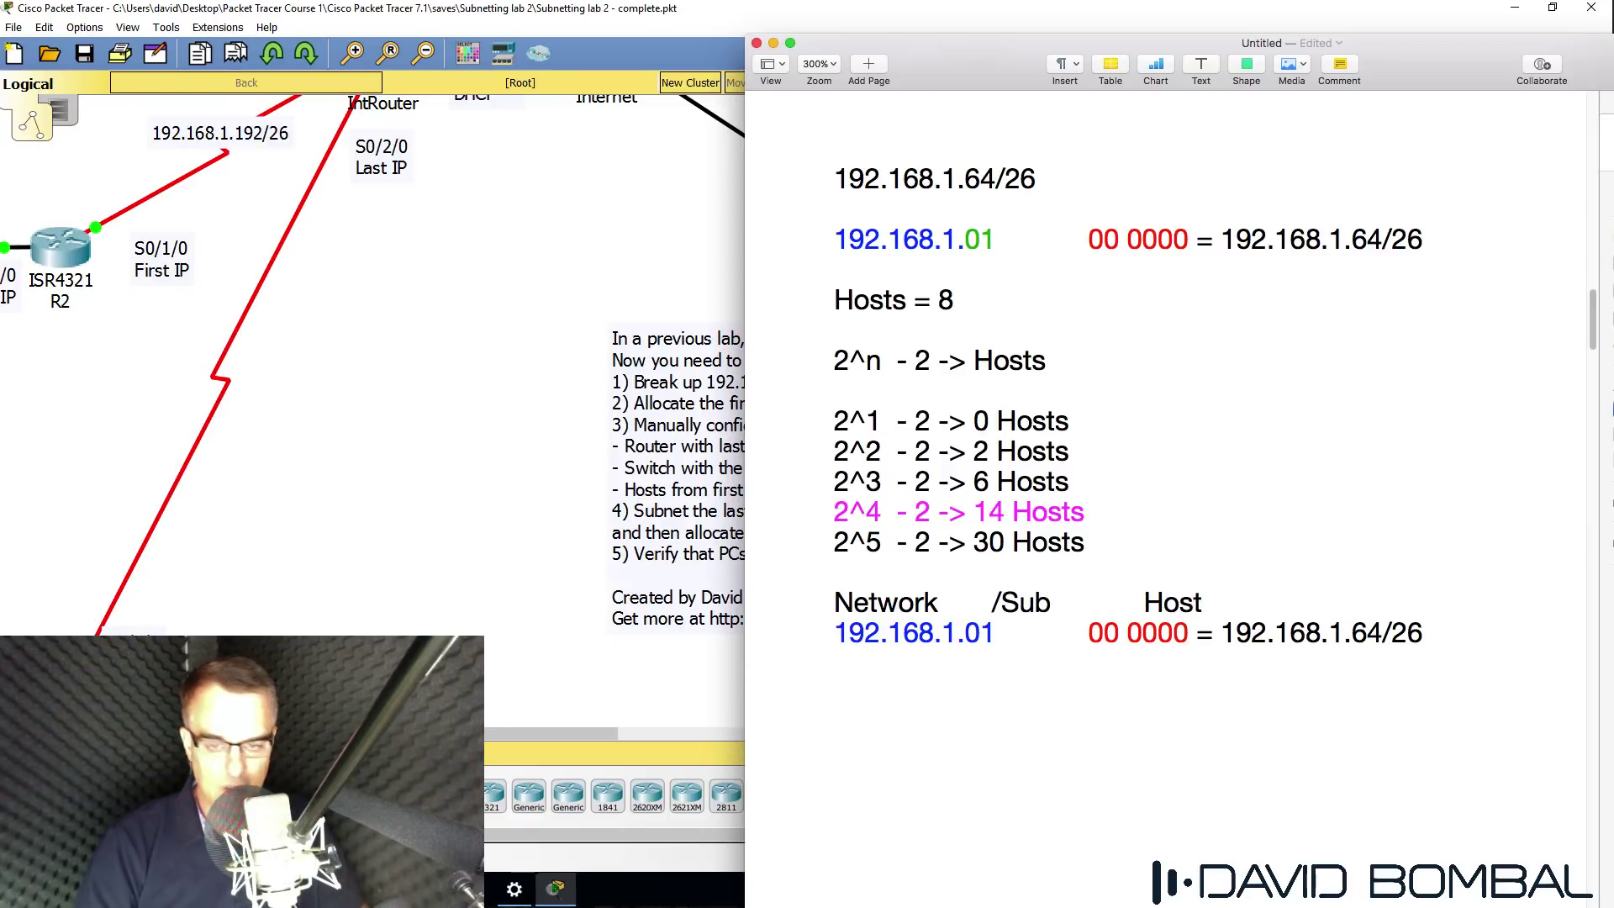
Add green subnet bits 00, trim the red host bits to 0000, and align the Host header
type("00")
key("shift+Left")
key("shift+Left")
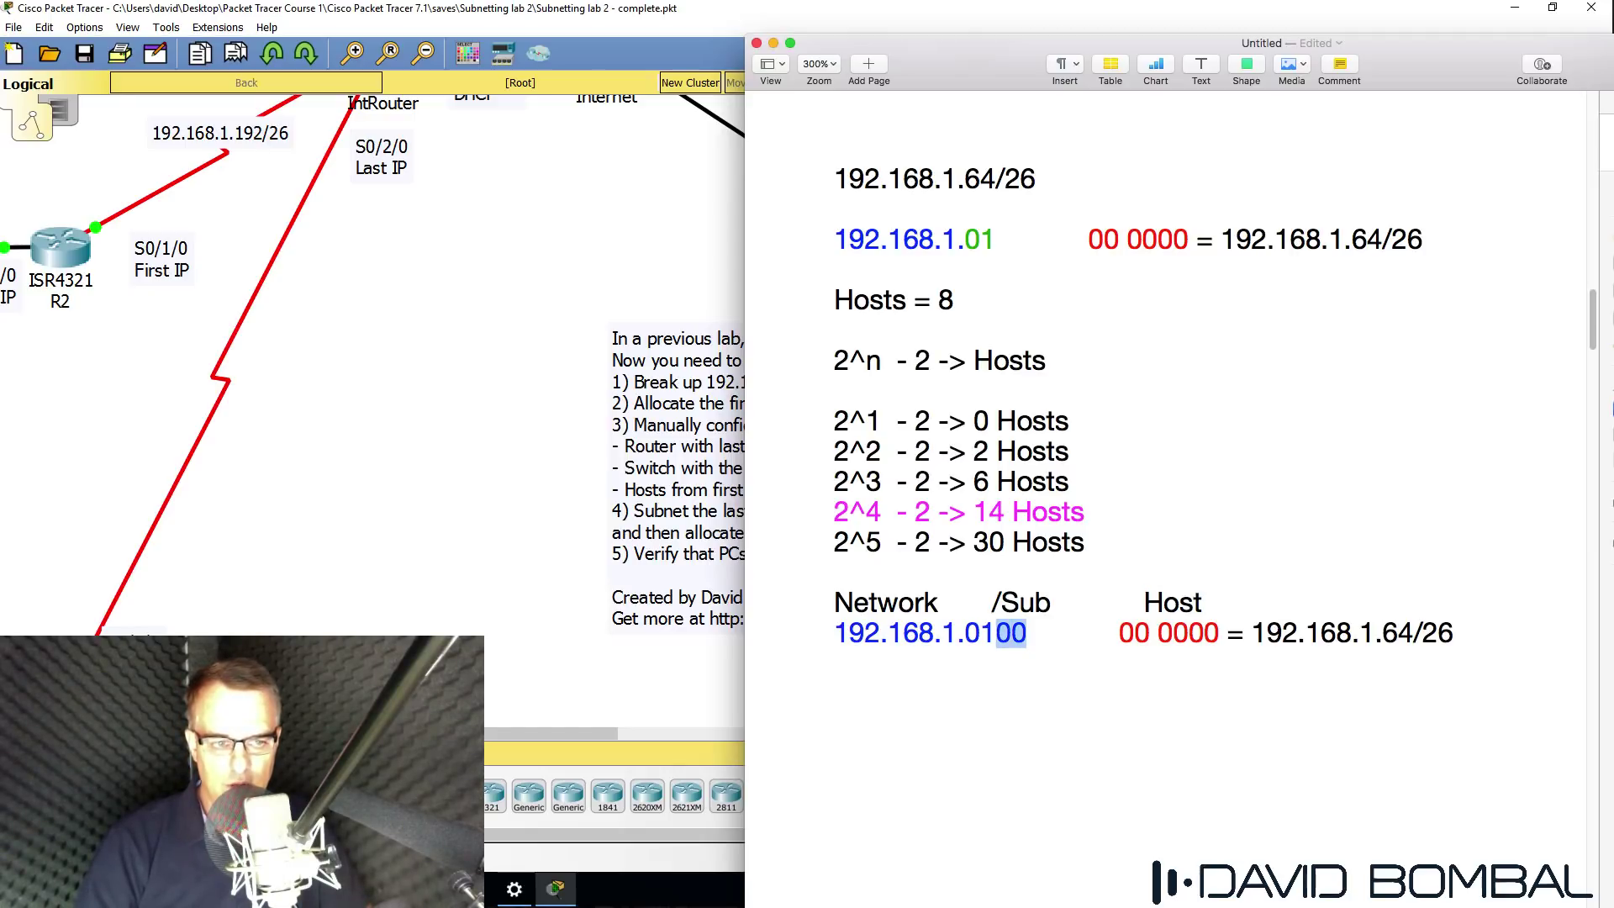
key("Right")
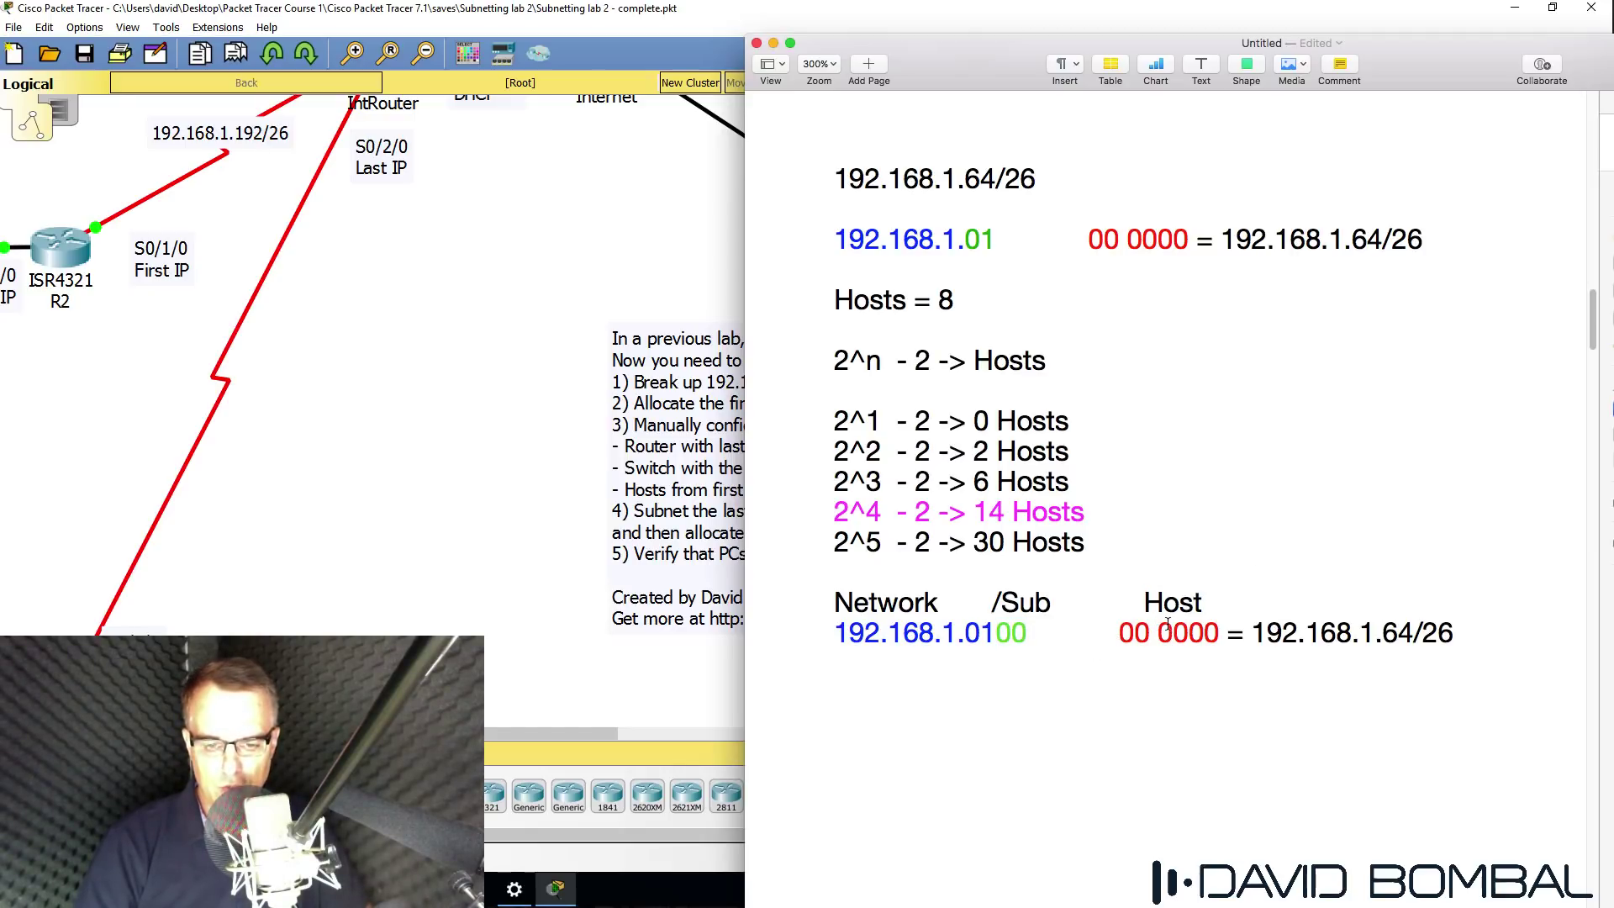
key("BackSpace")
key("BackSpace")
key("BackSpace")
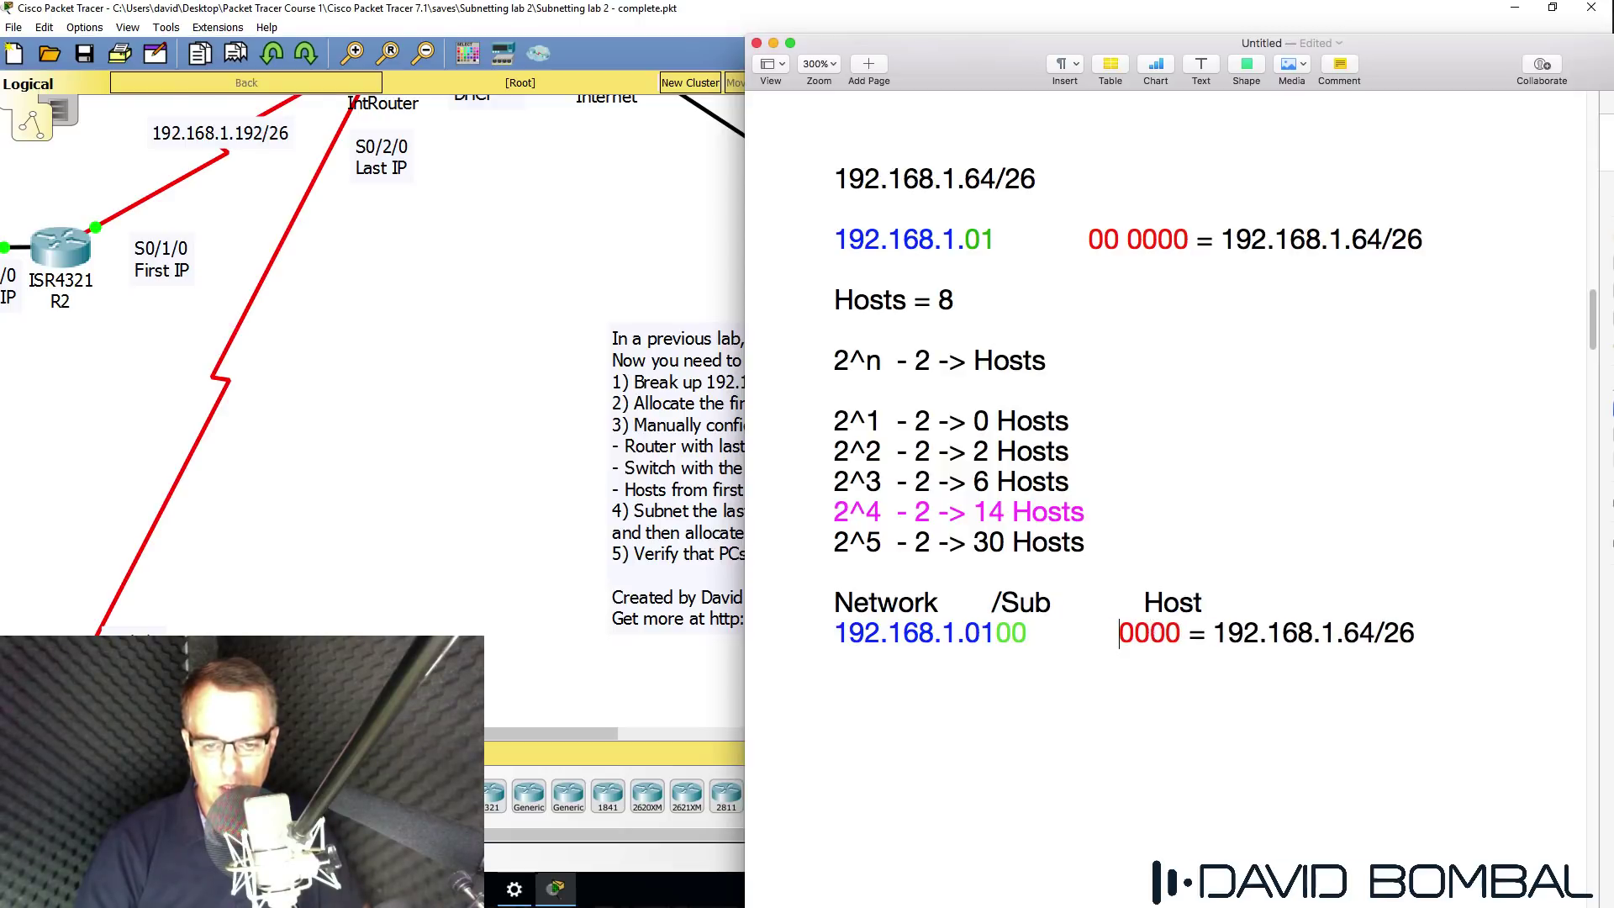
key("BackSpace")
key("BackSpace")
key("Up")
key("Delete")
key("Delete")
key("Delete")
key("Delete")
key("Delete")
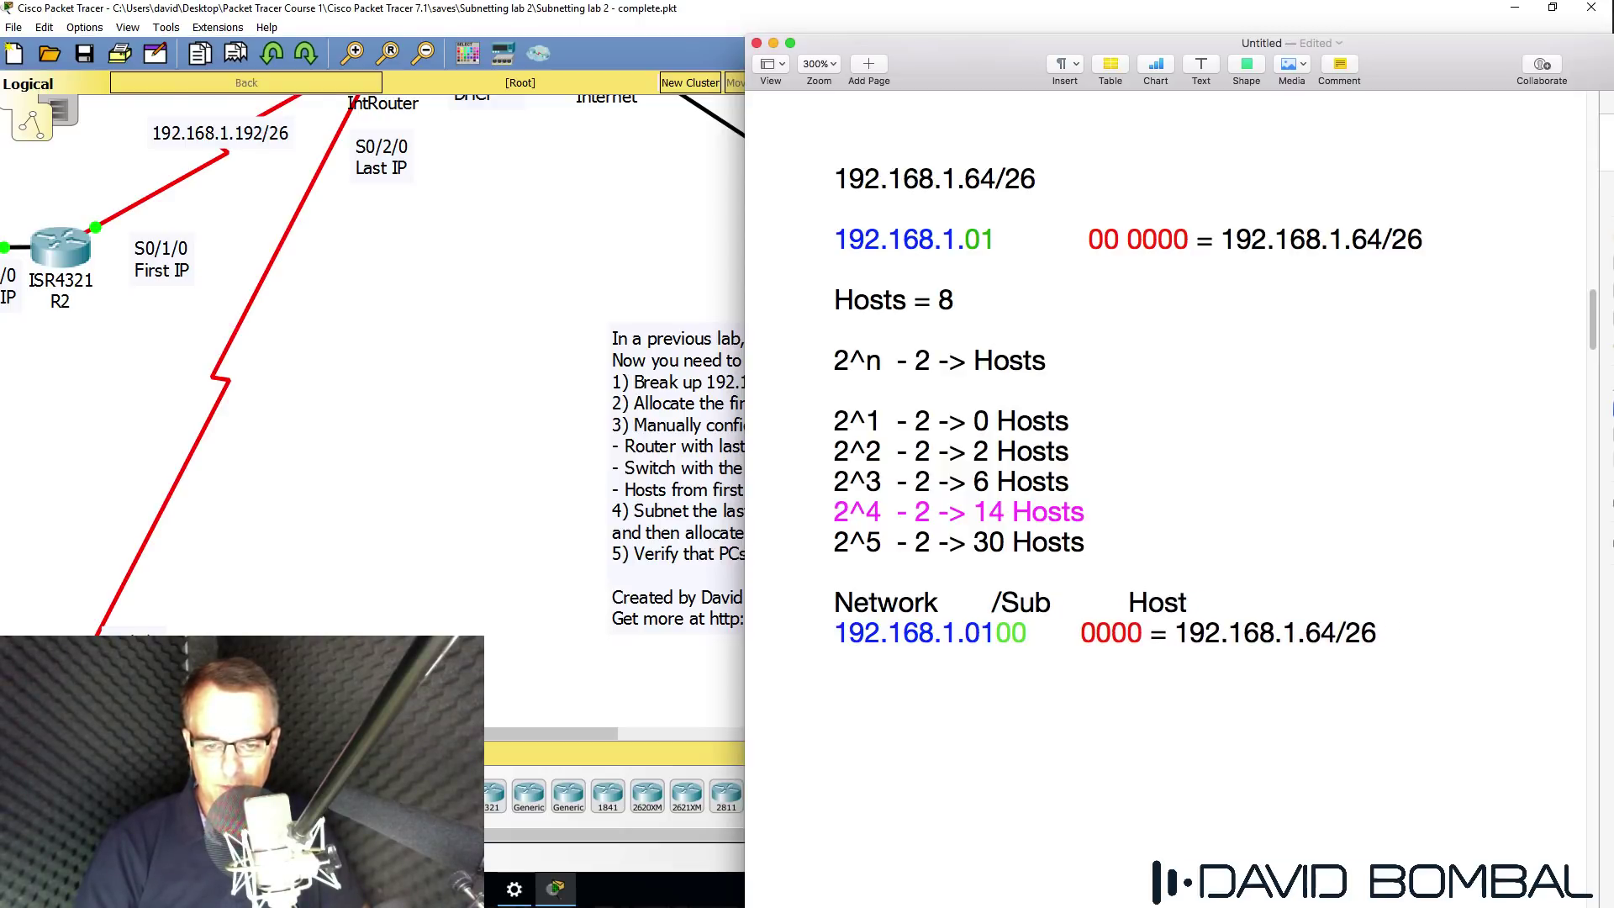
key("Delete")
key("Delete")
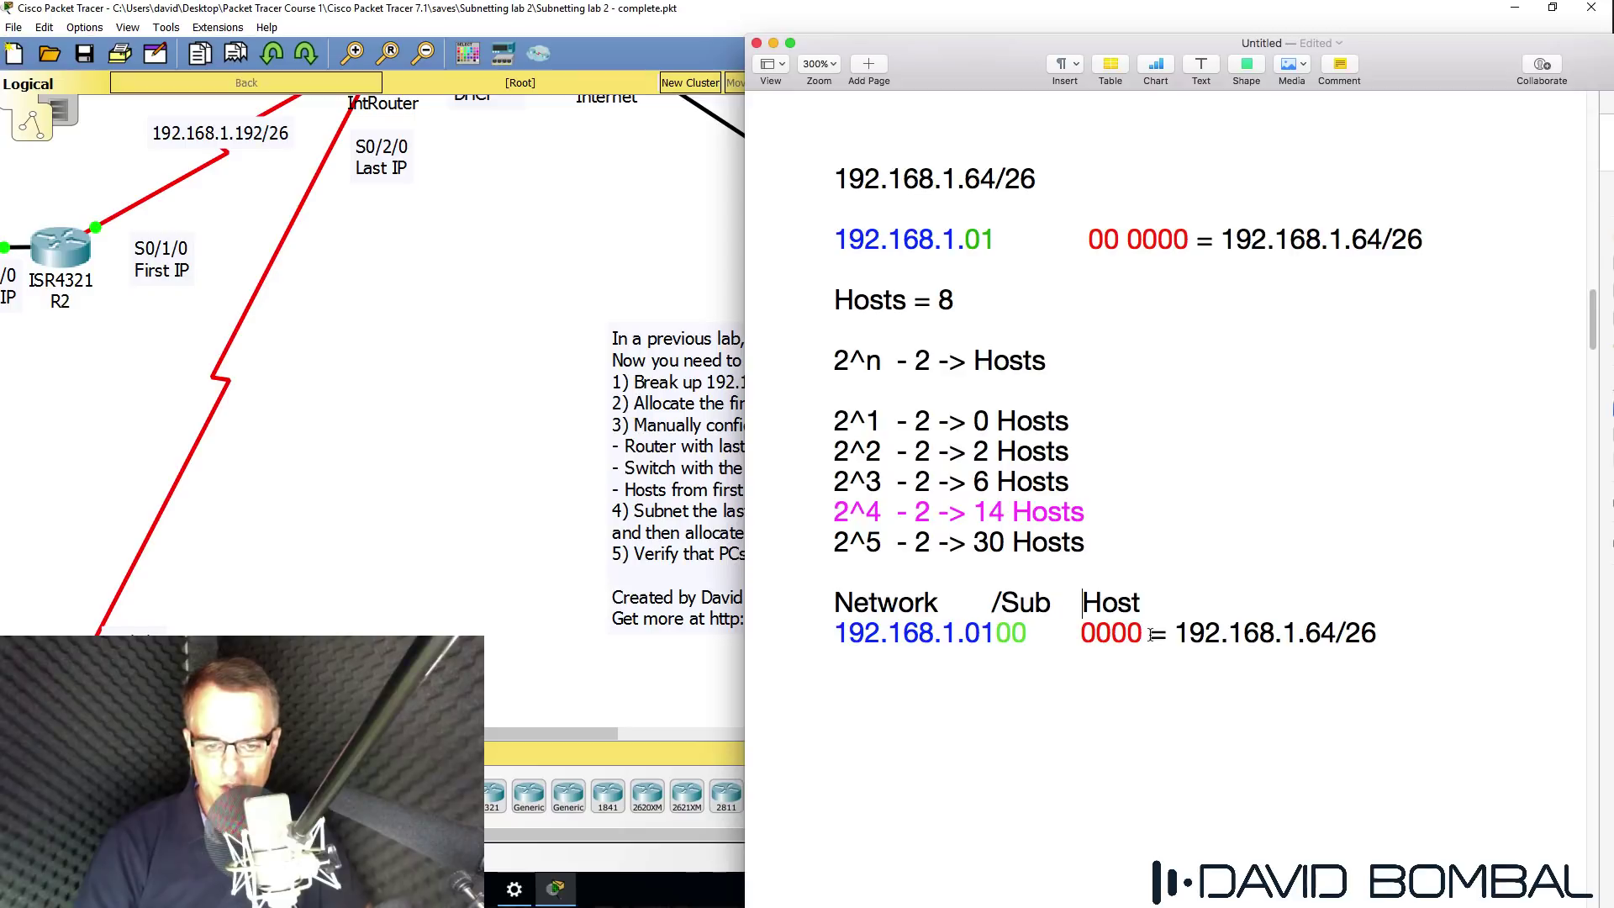
Check the red 0000 and green 00 bit groups, then select the whole binary line
left_click_drag(1148, 635, 969, 634)
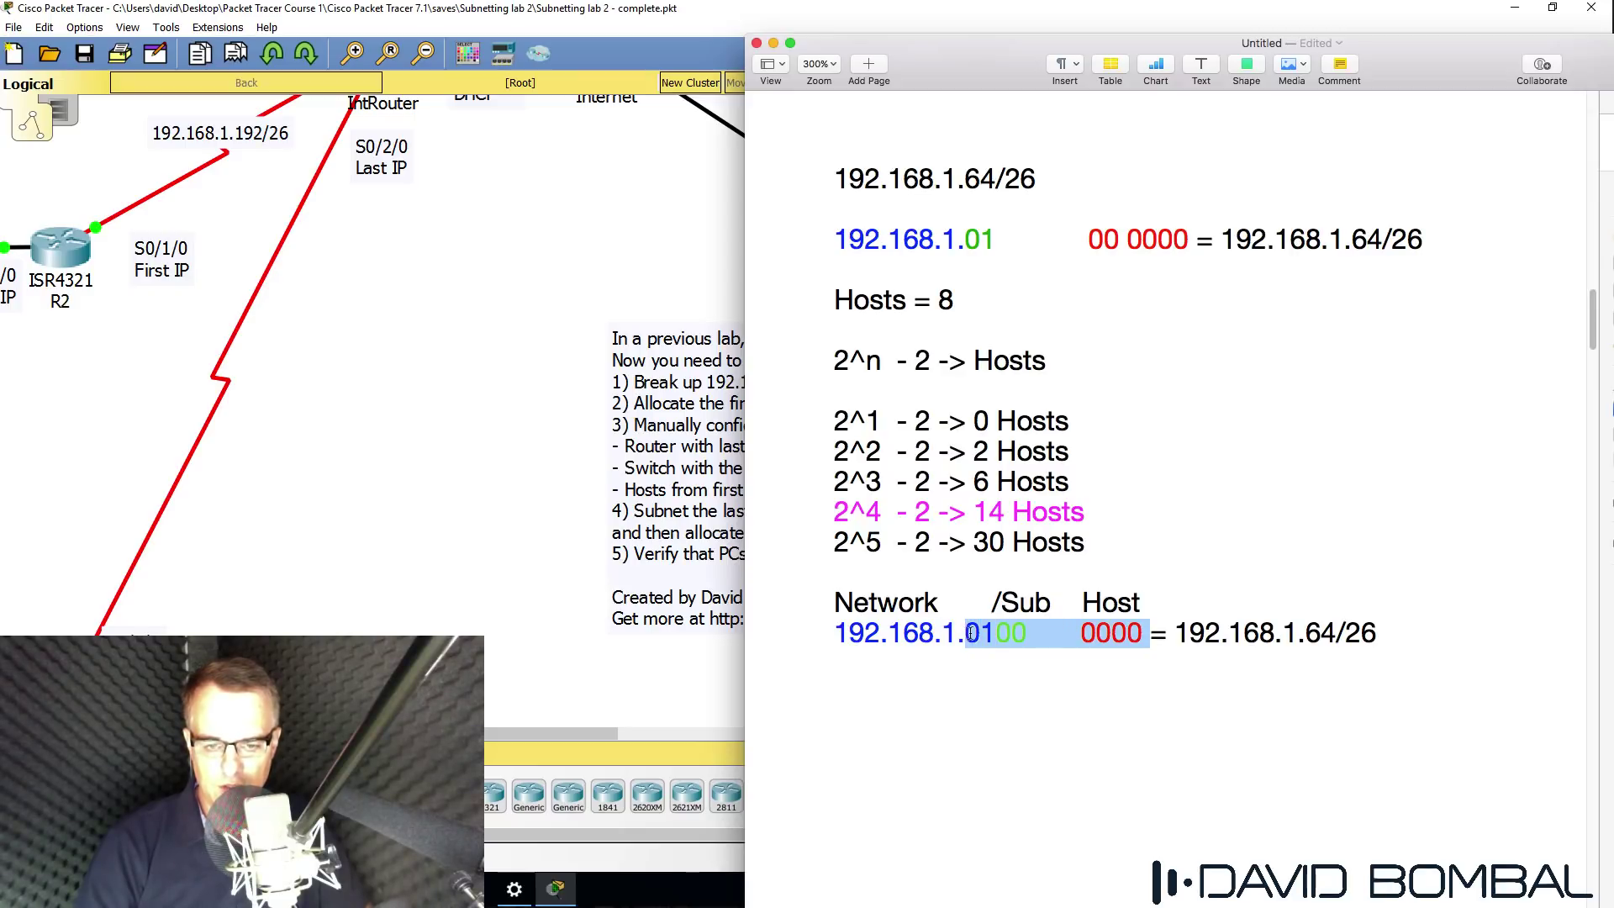
left_click(986, 650)
left_click_drag(967, 635, 1152, 634)
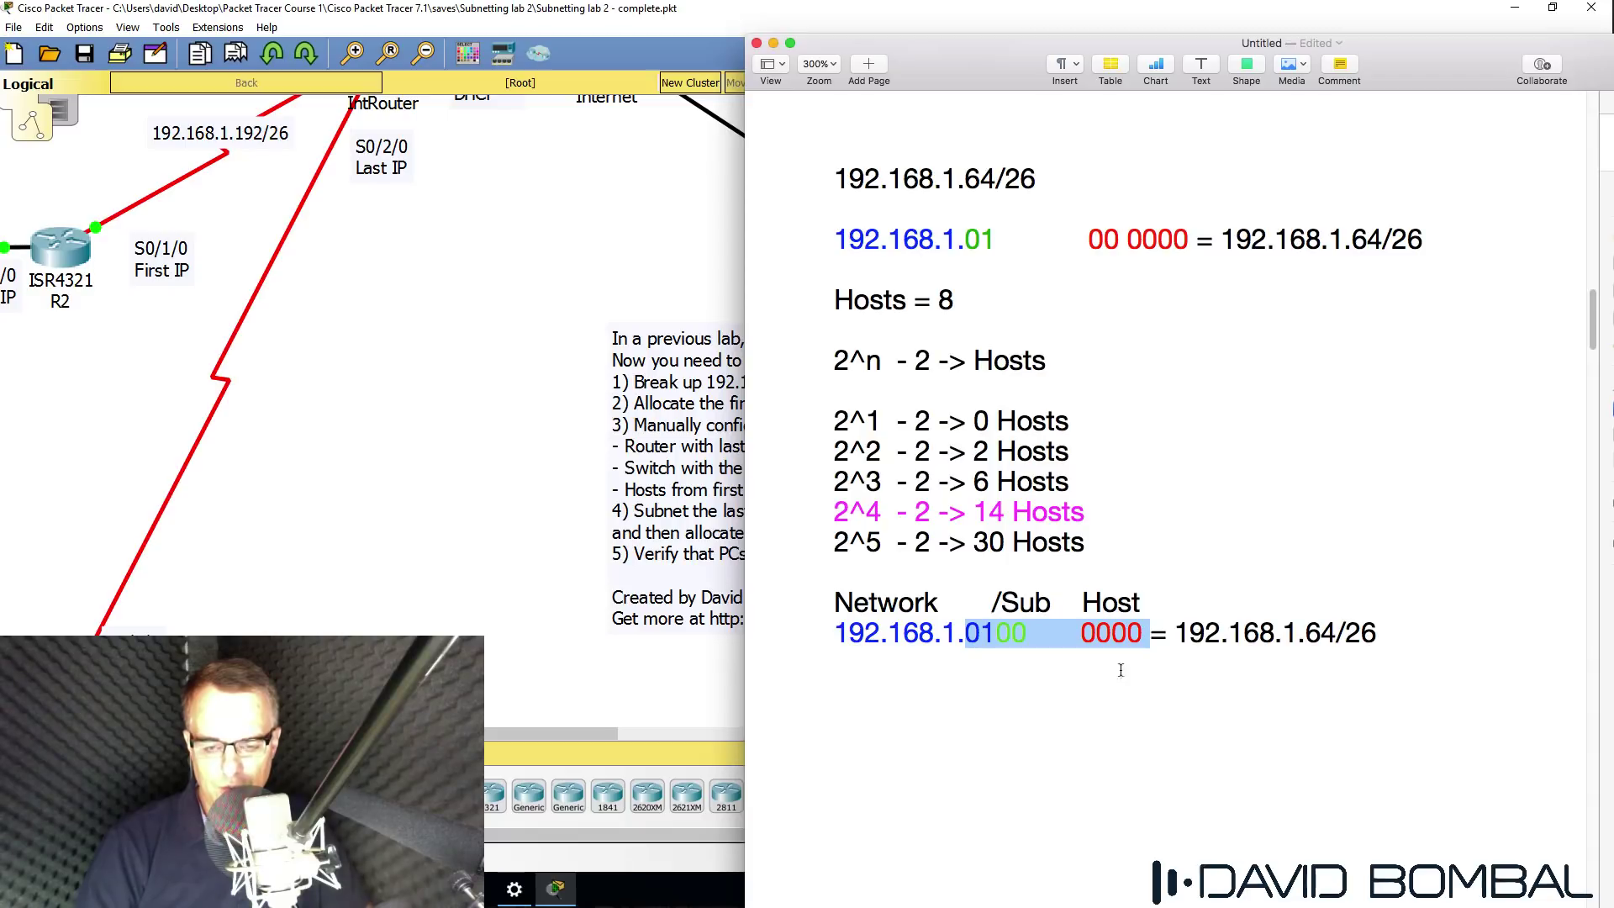
left_click(1079, 675)
left_click_drag(1081, 602, 1155, 632)
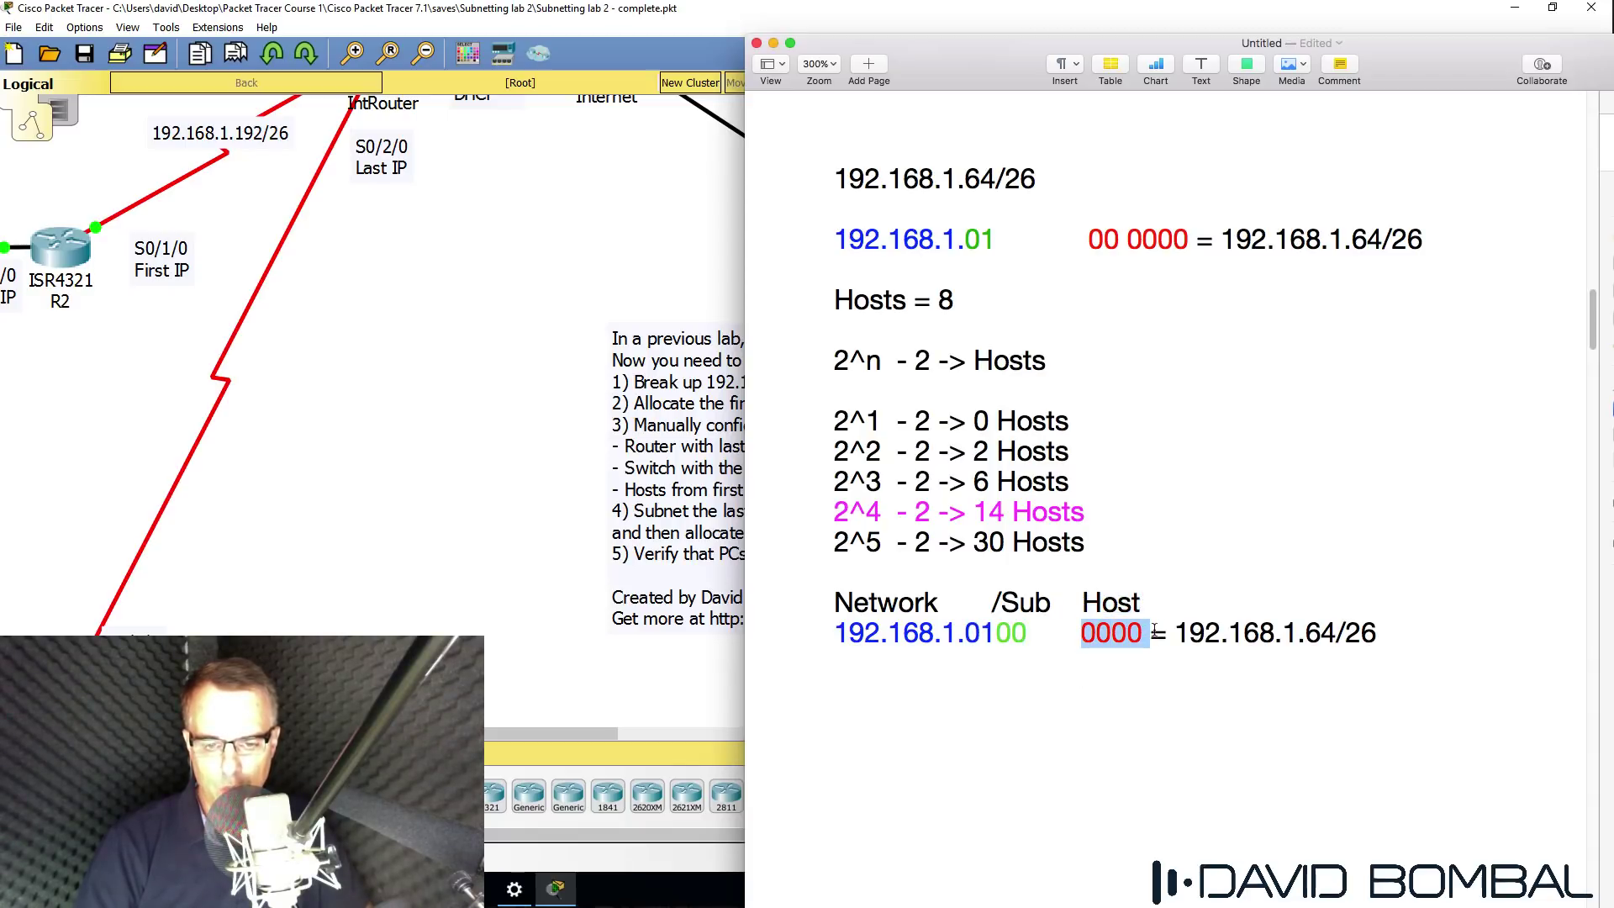
left_click_drag(996, 632, 1027, 633)
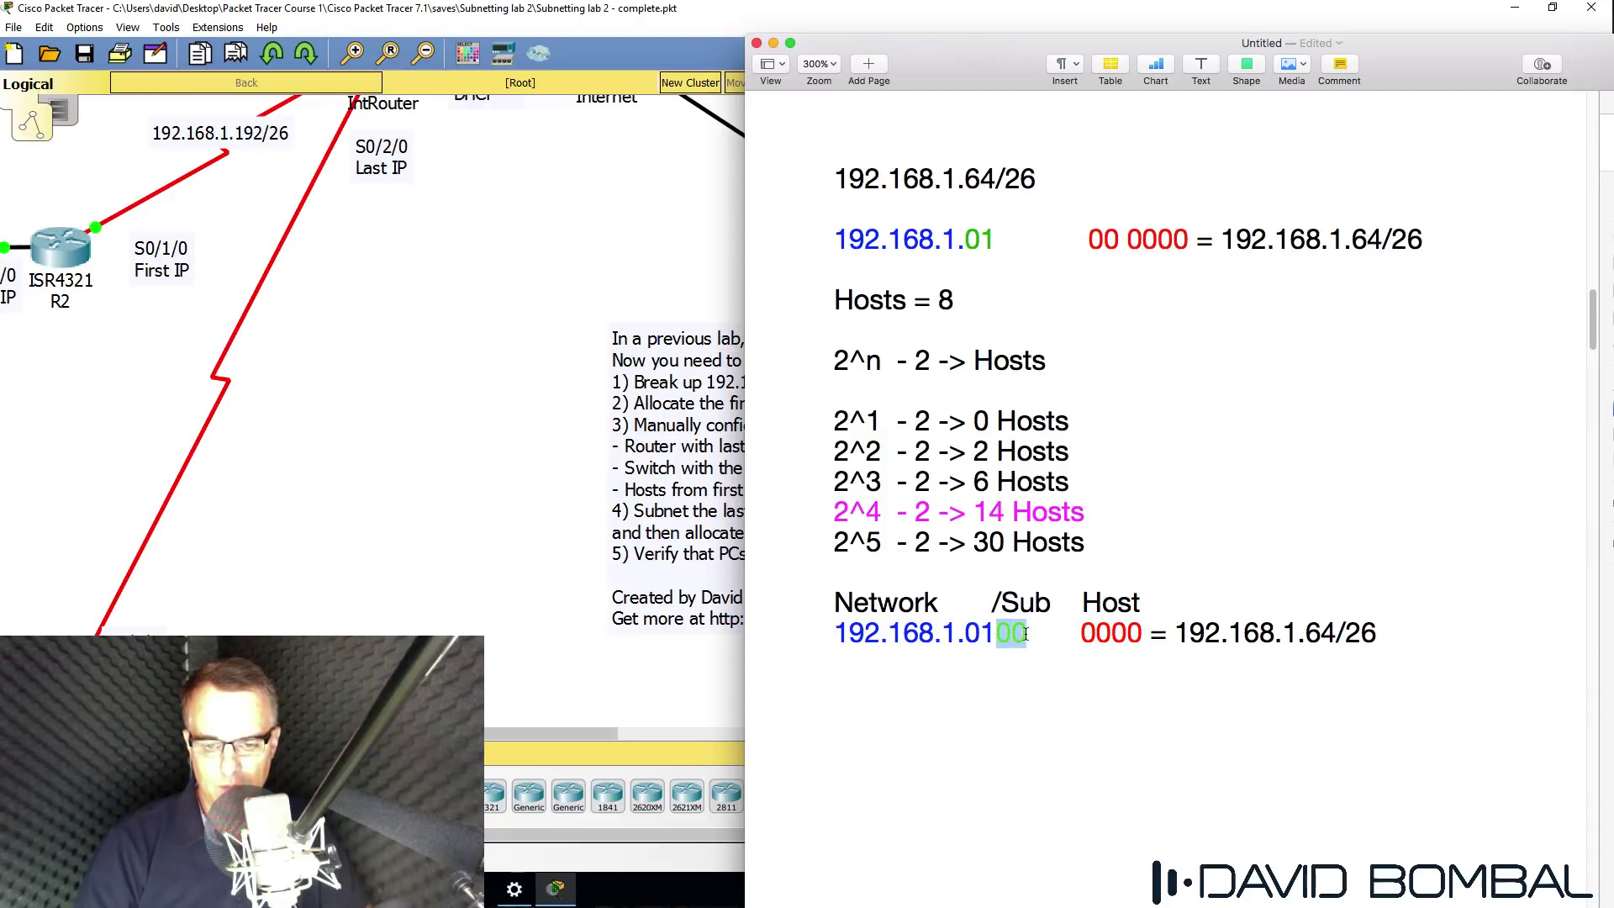
left_click_drag(824, 633, 1388, 620)
Copy the binary line and paste it three times below
key("super+c")
key("Right")
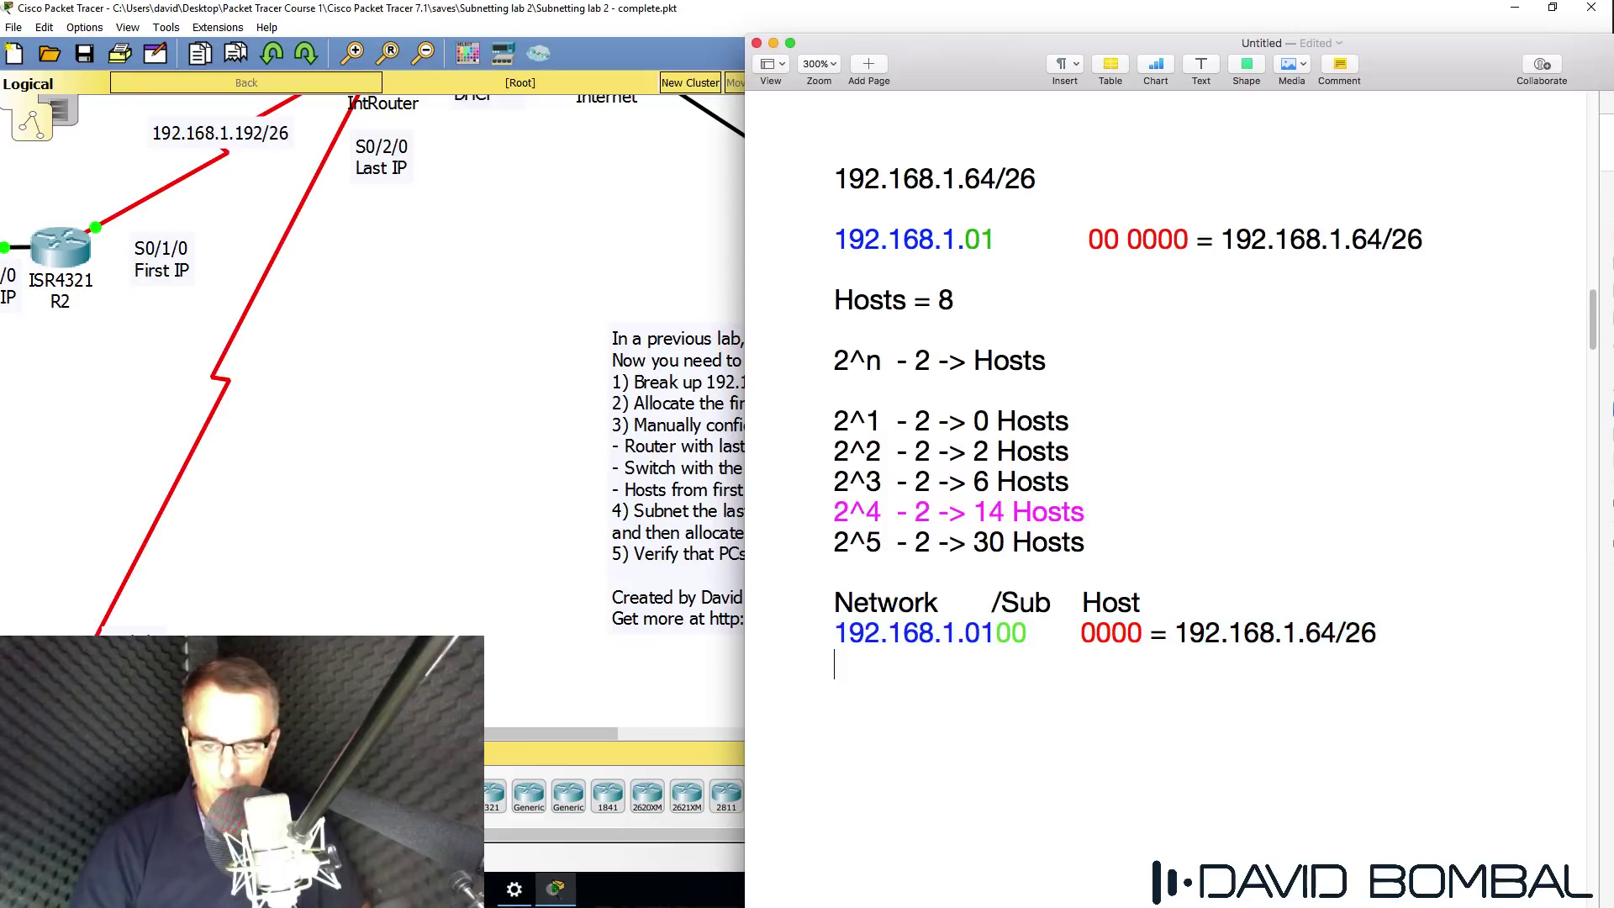
key("super+v")
key("super+v")
key("super+v")
key("Up")
key("Up")
key("Up")
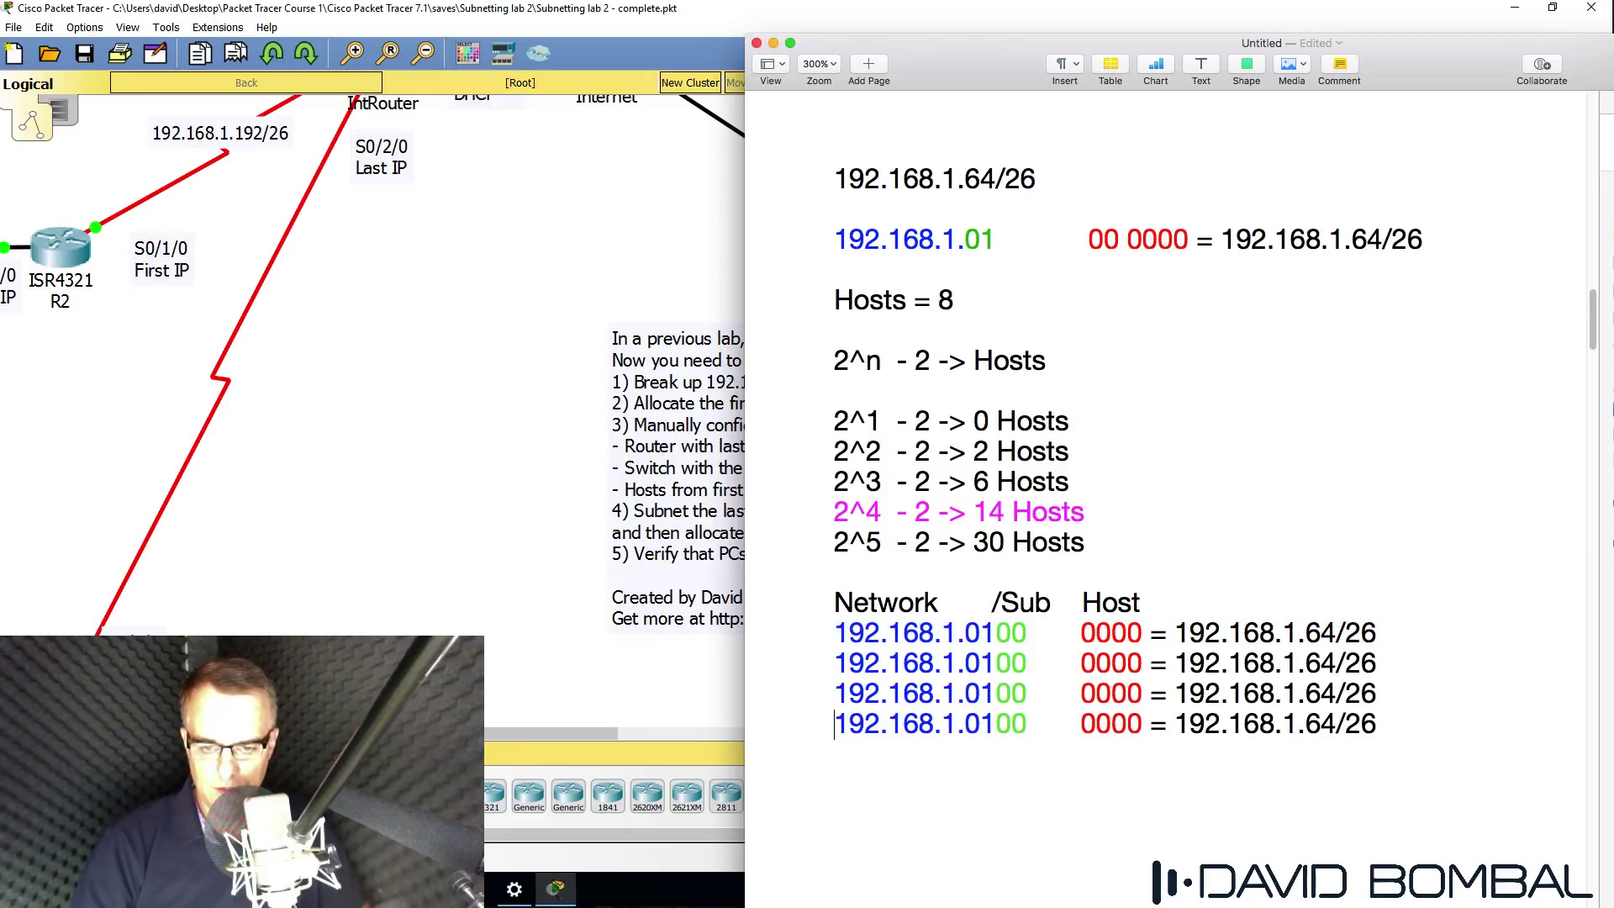
Change the green subnet bits on lines 2–4 to 01, 10 and 11
key("Right")
key("Right")
key("Right")
key("Right")
key("Right")
key("Right")
key("Right")
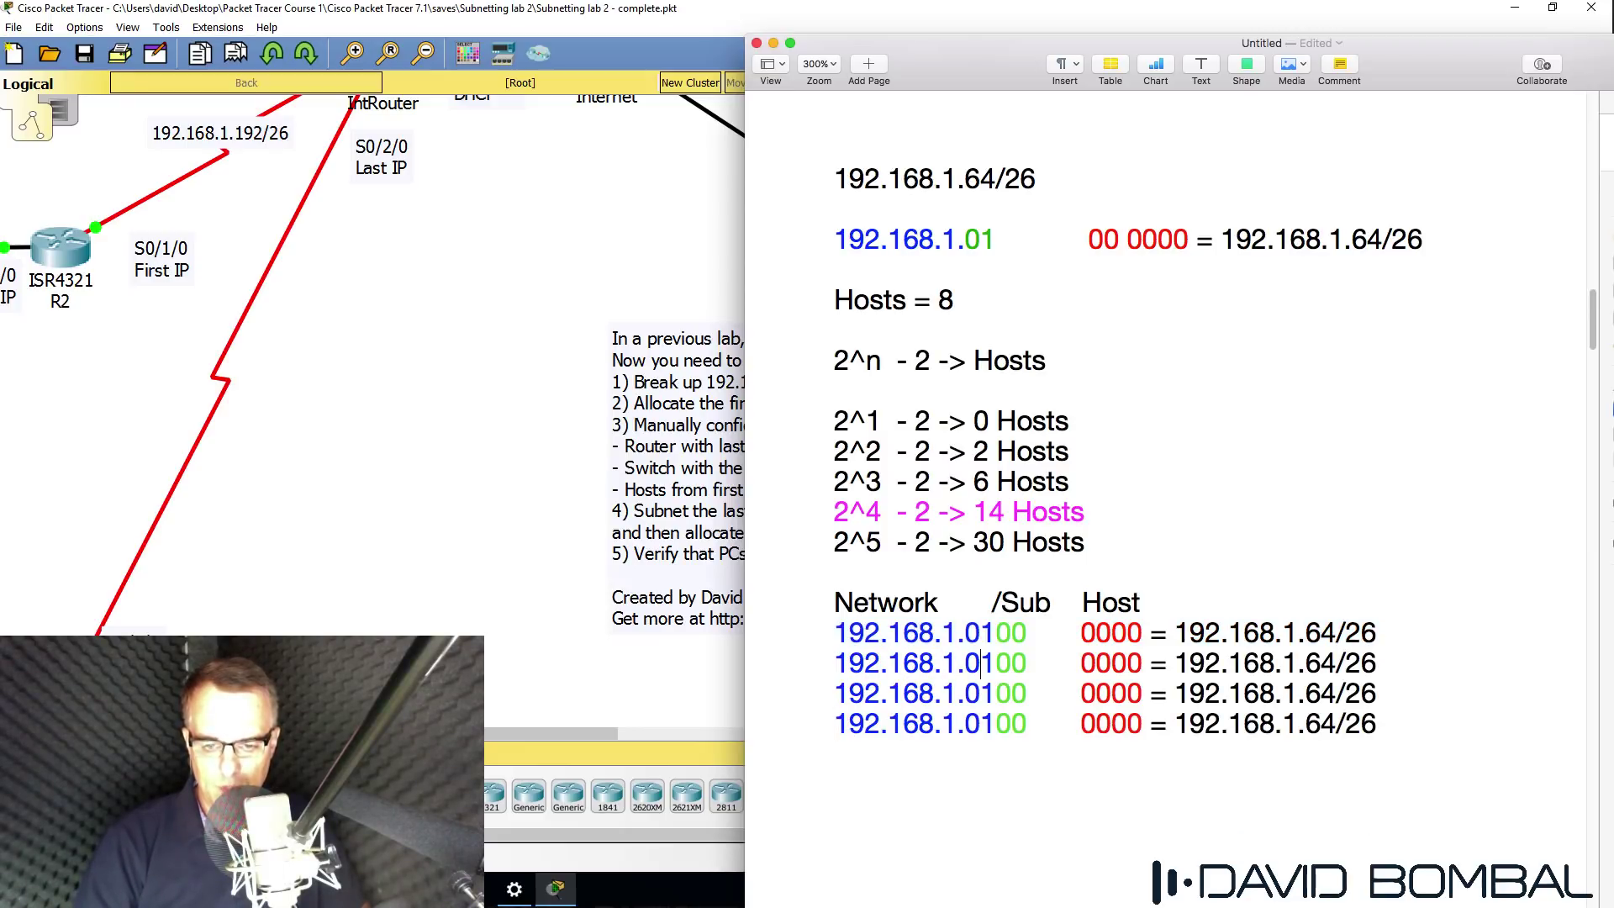
key("Right")
key("Right")
key("Right")
key("BackSpace")
type("1")
key("Down")
key("Left")
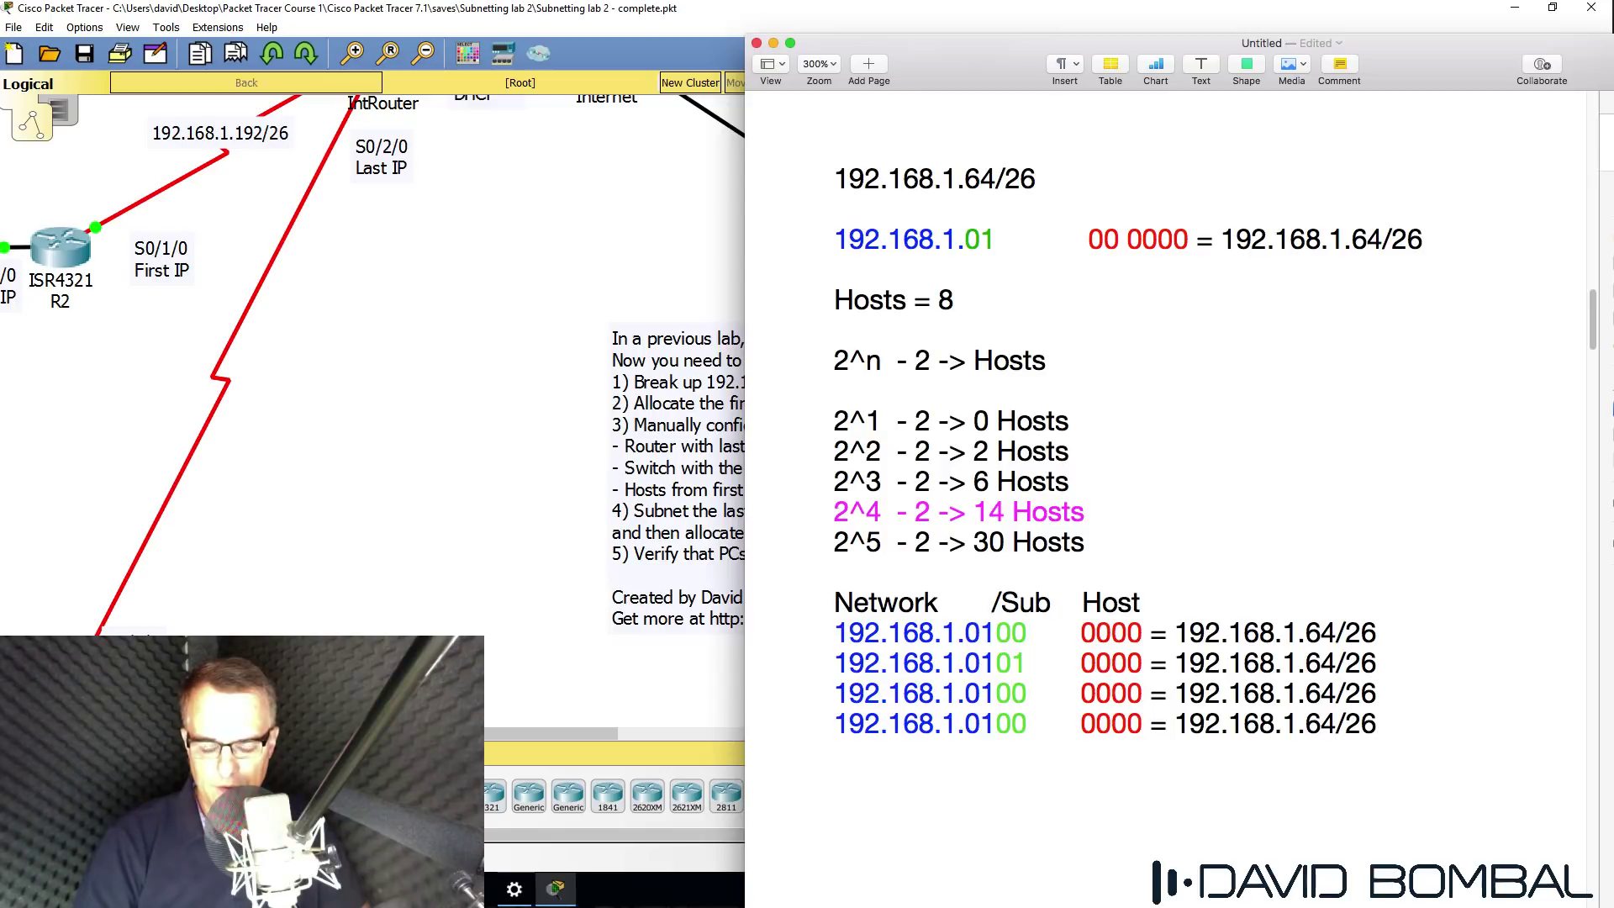
key("BackSpace")
type("1")
key("Down")
key("Left")
type("11")
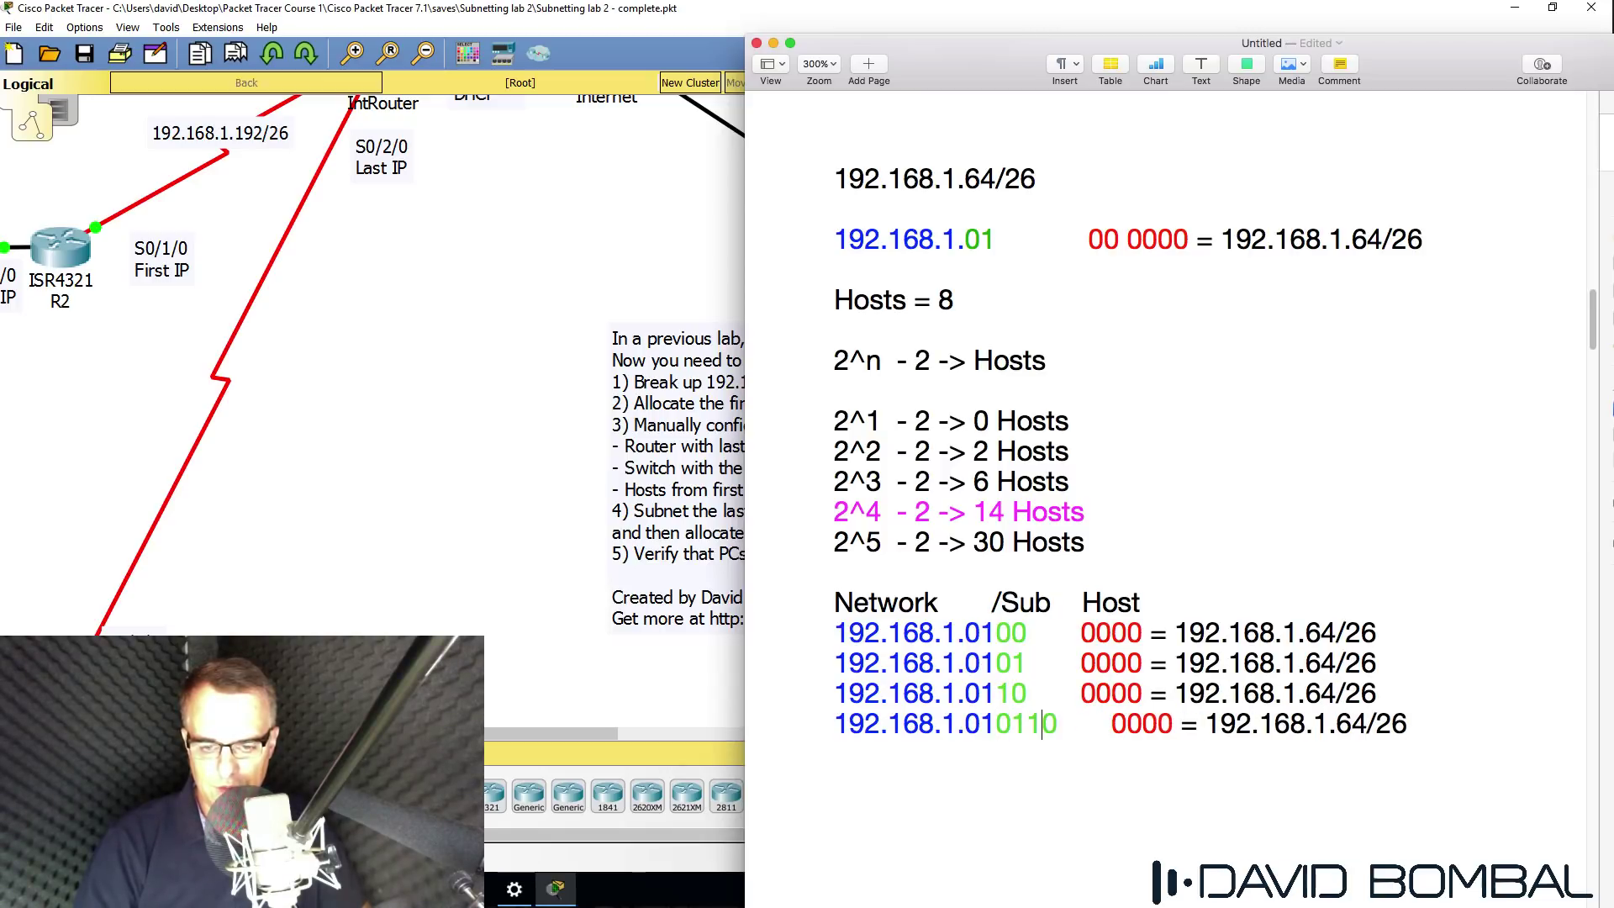
key("Delete")
key("Left")
key("Left")
key("BackSpace")
key("Up")
key("Up")
key("Up")
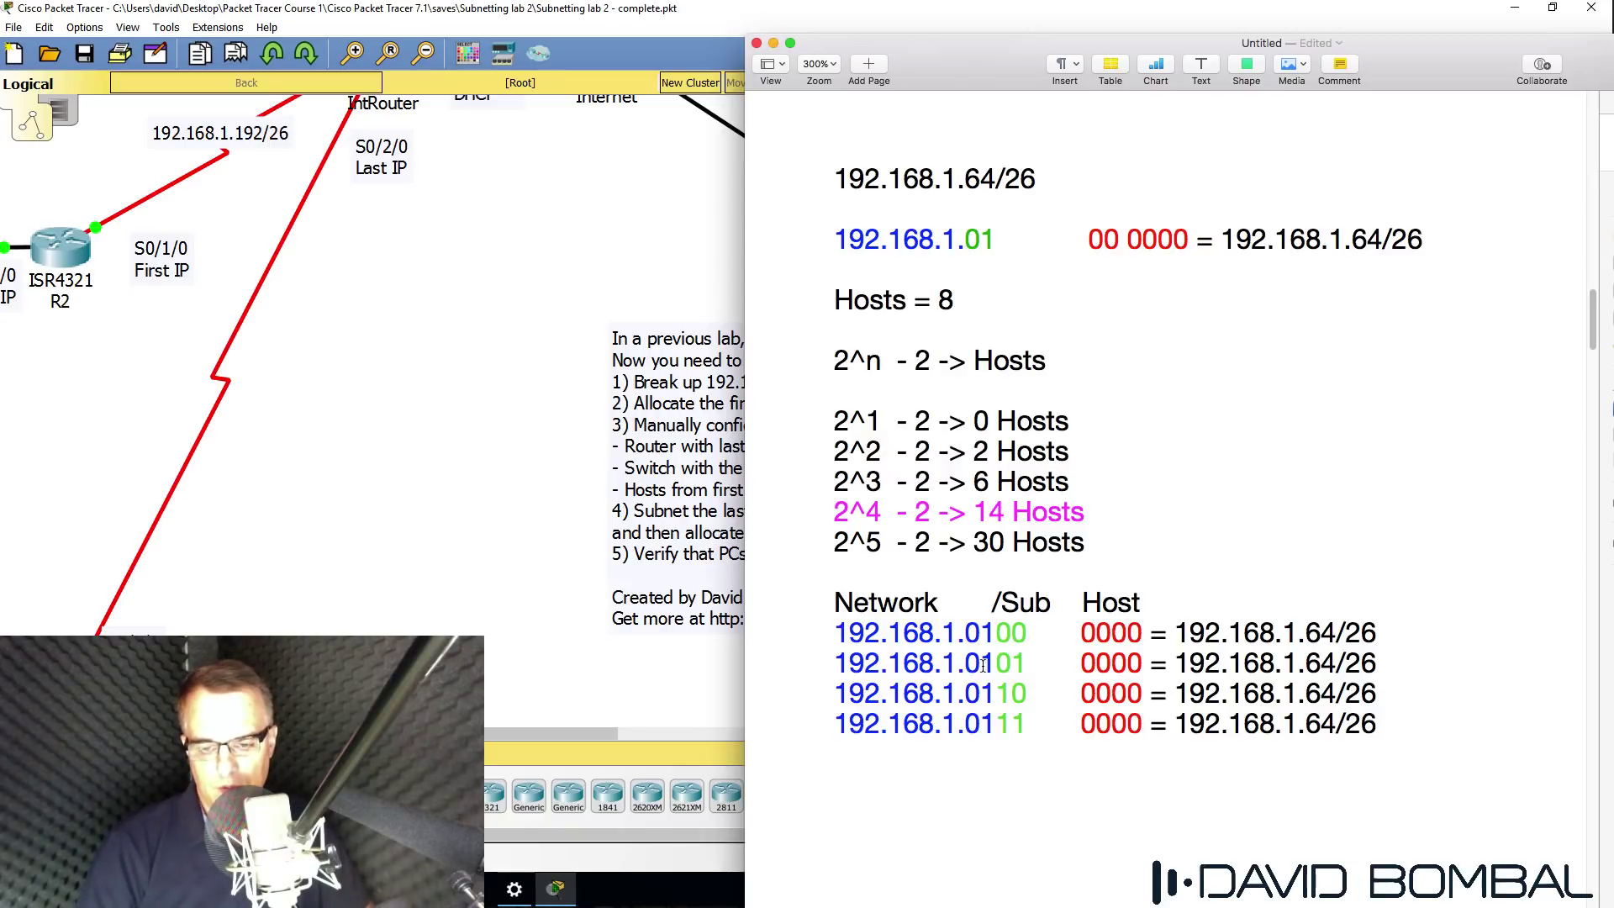
Highlight the subnet bits on lines 1 and 2 and the 64 in line 2's address
left_click_drag(965, 632, 1026, 636)
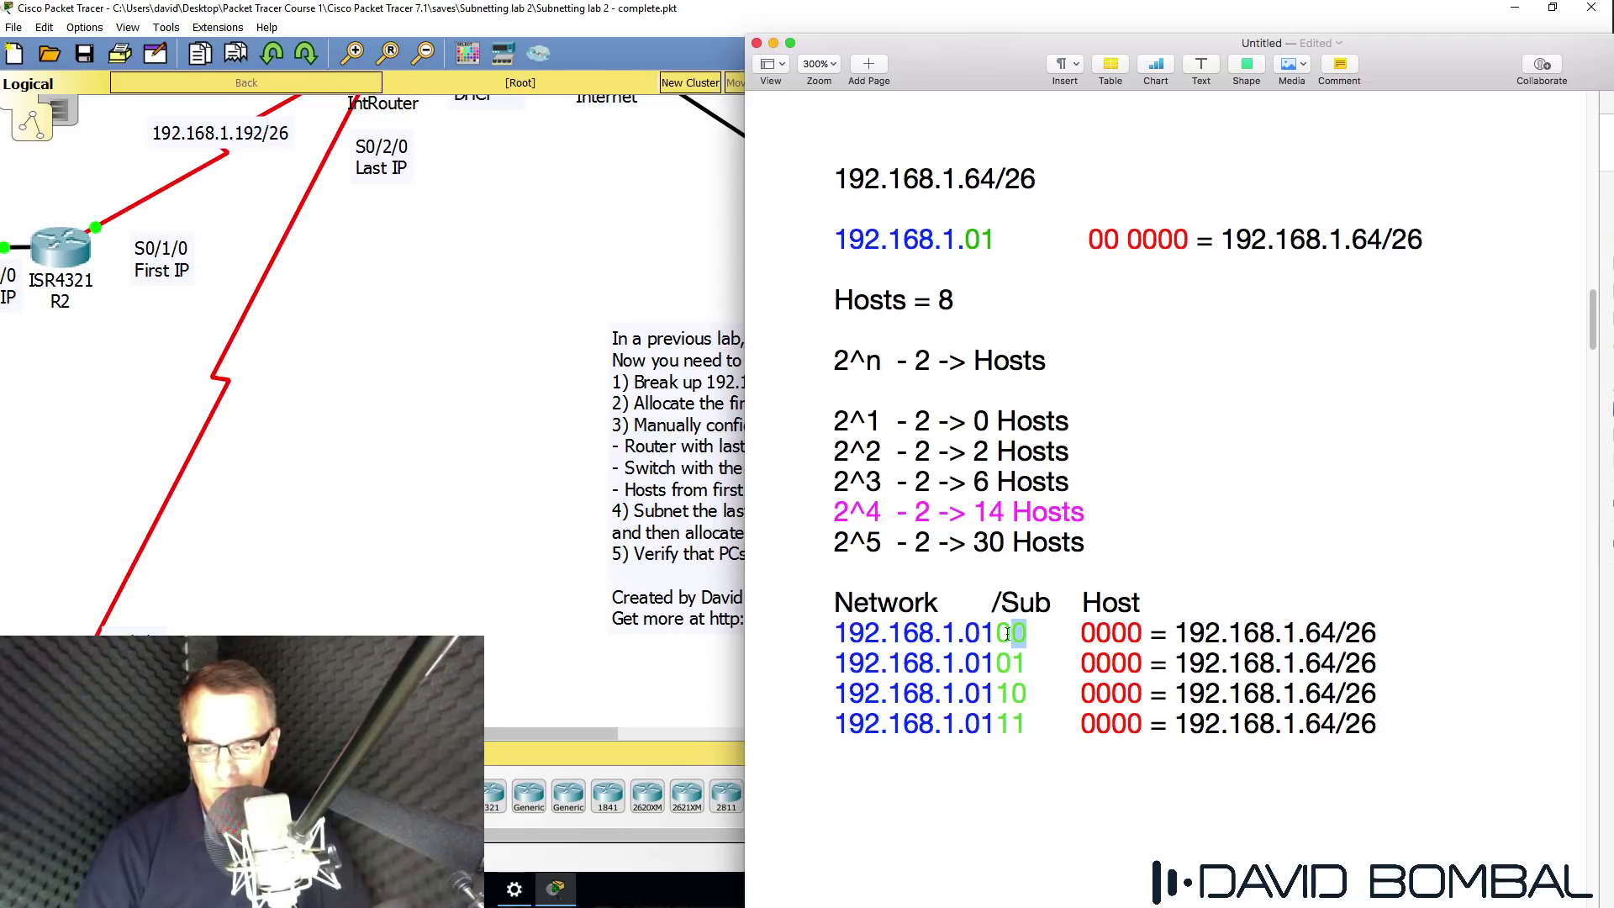
mouse_move(1018, 662)
left_mouse_down()
mouse_move(1031, 661)
mouse_move(991, 663)
left_mouse_up()
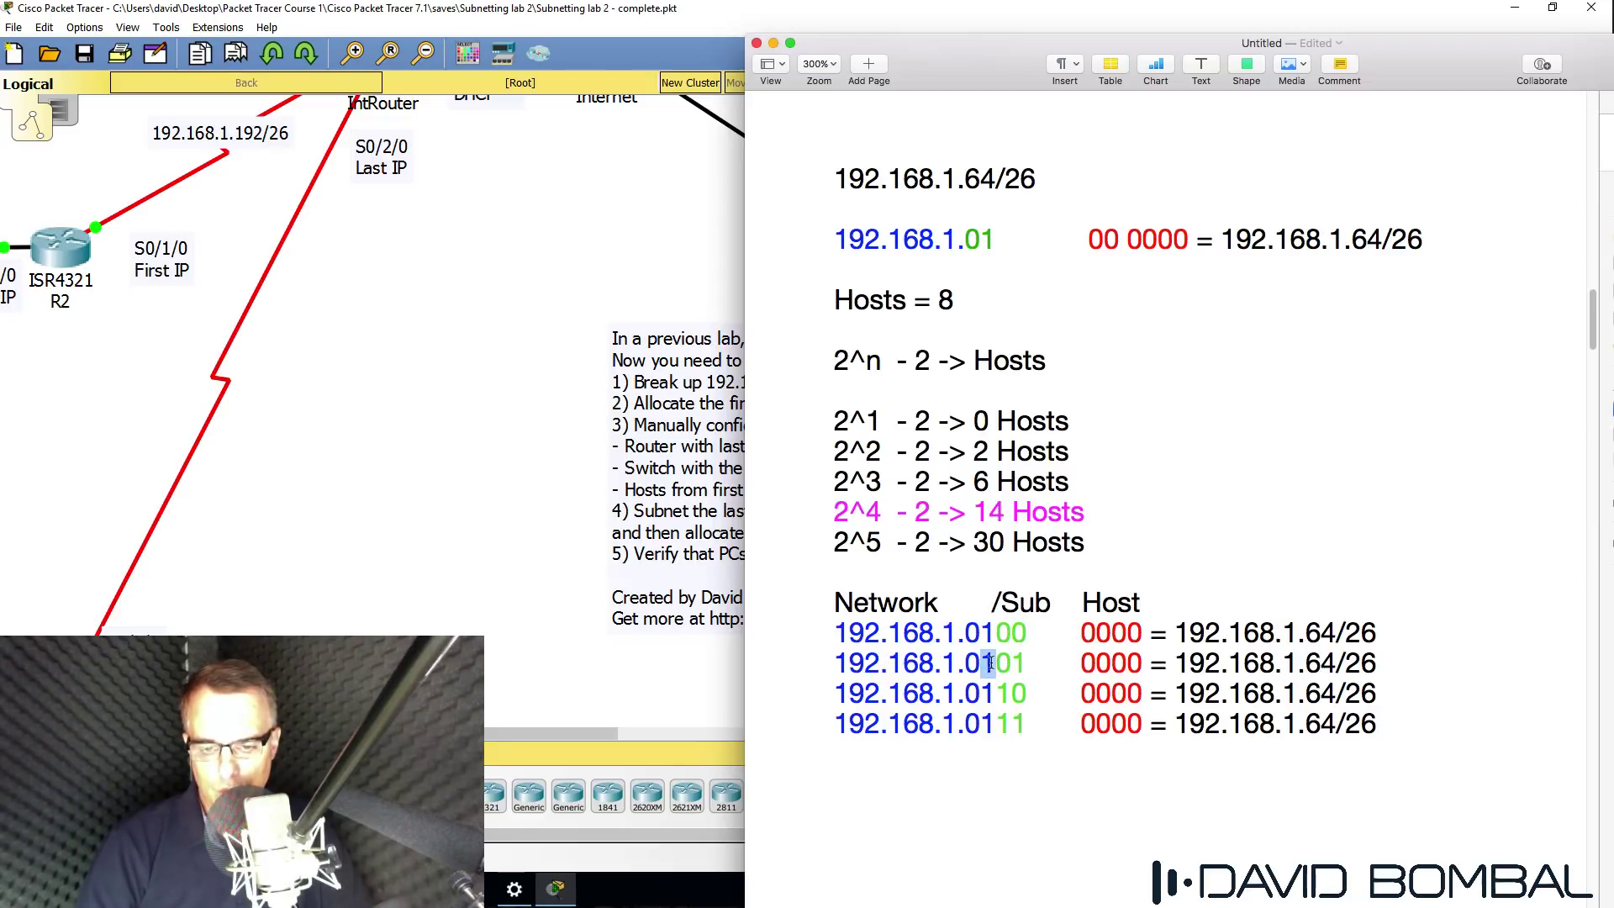
left_click_drag(1304, 663, 1337, 664)
Enter 80 in Calculator and view it in binary
type("80")
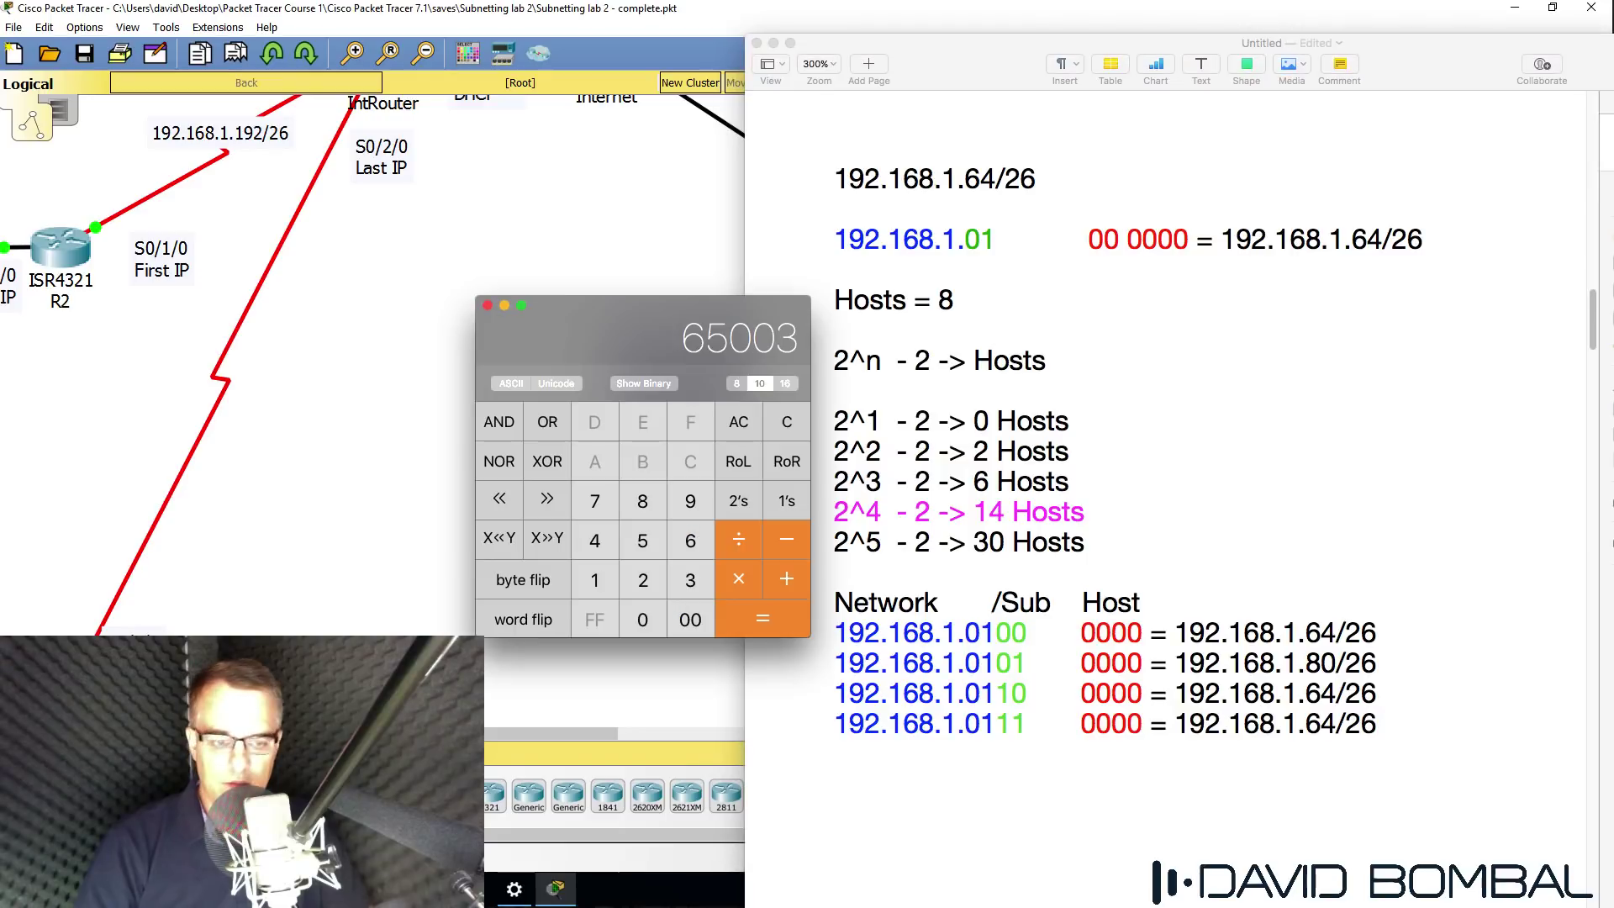
left_click_drag(592, 365, 478, 357)
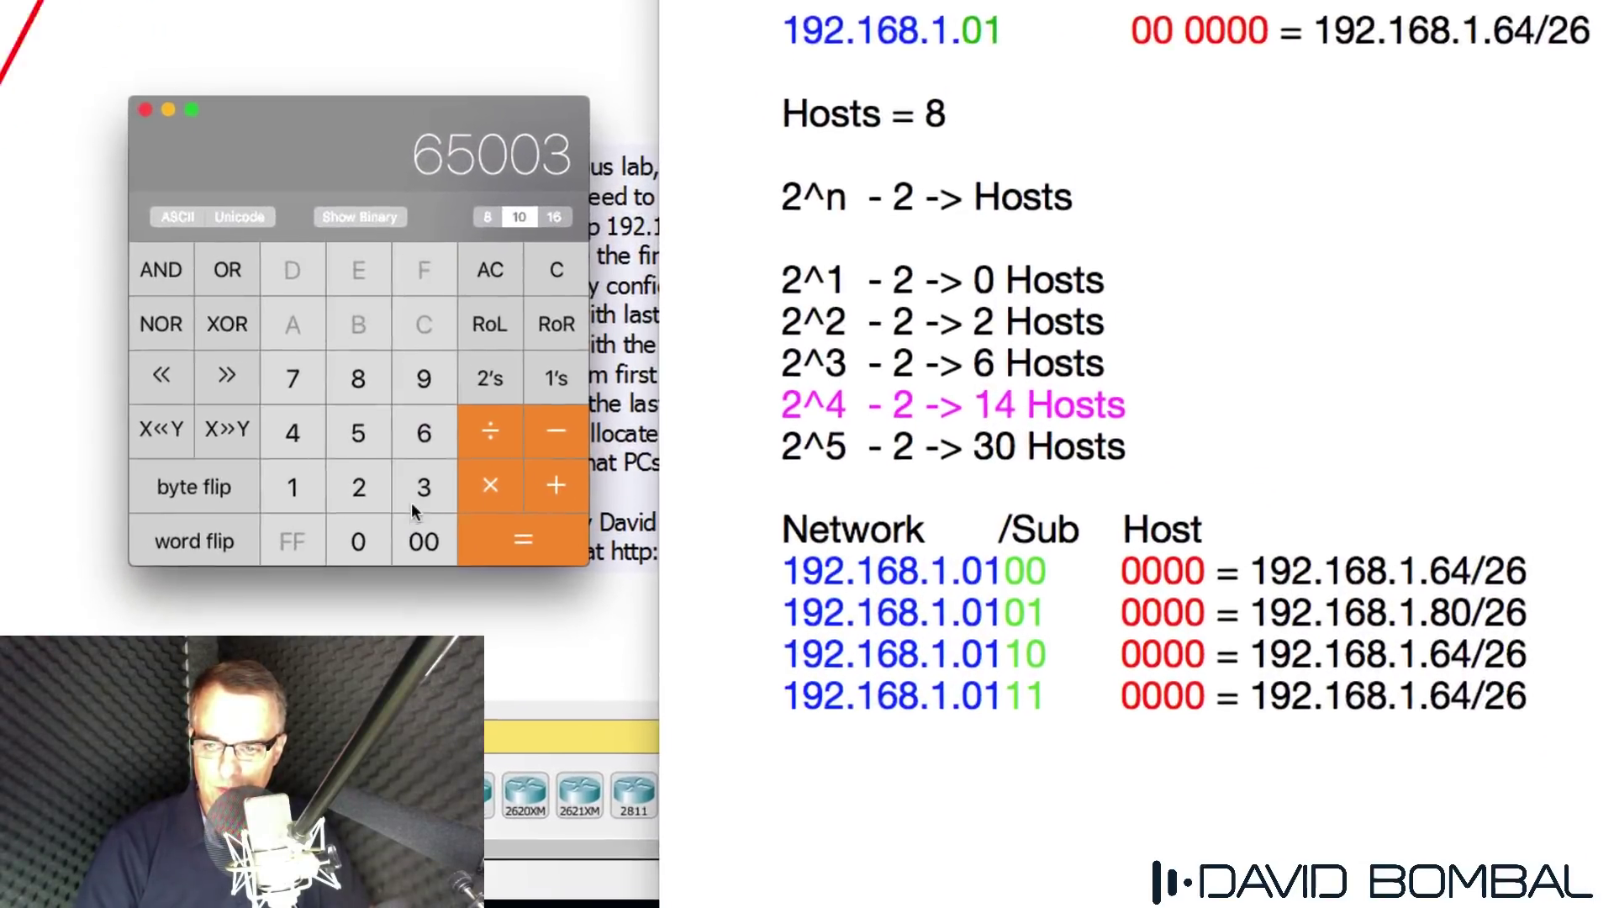
key("Escape")
type("80")
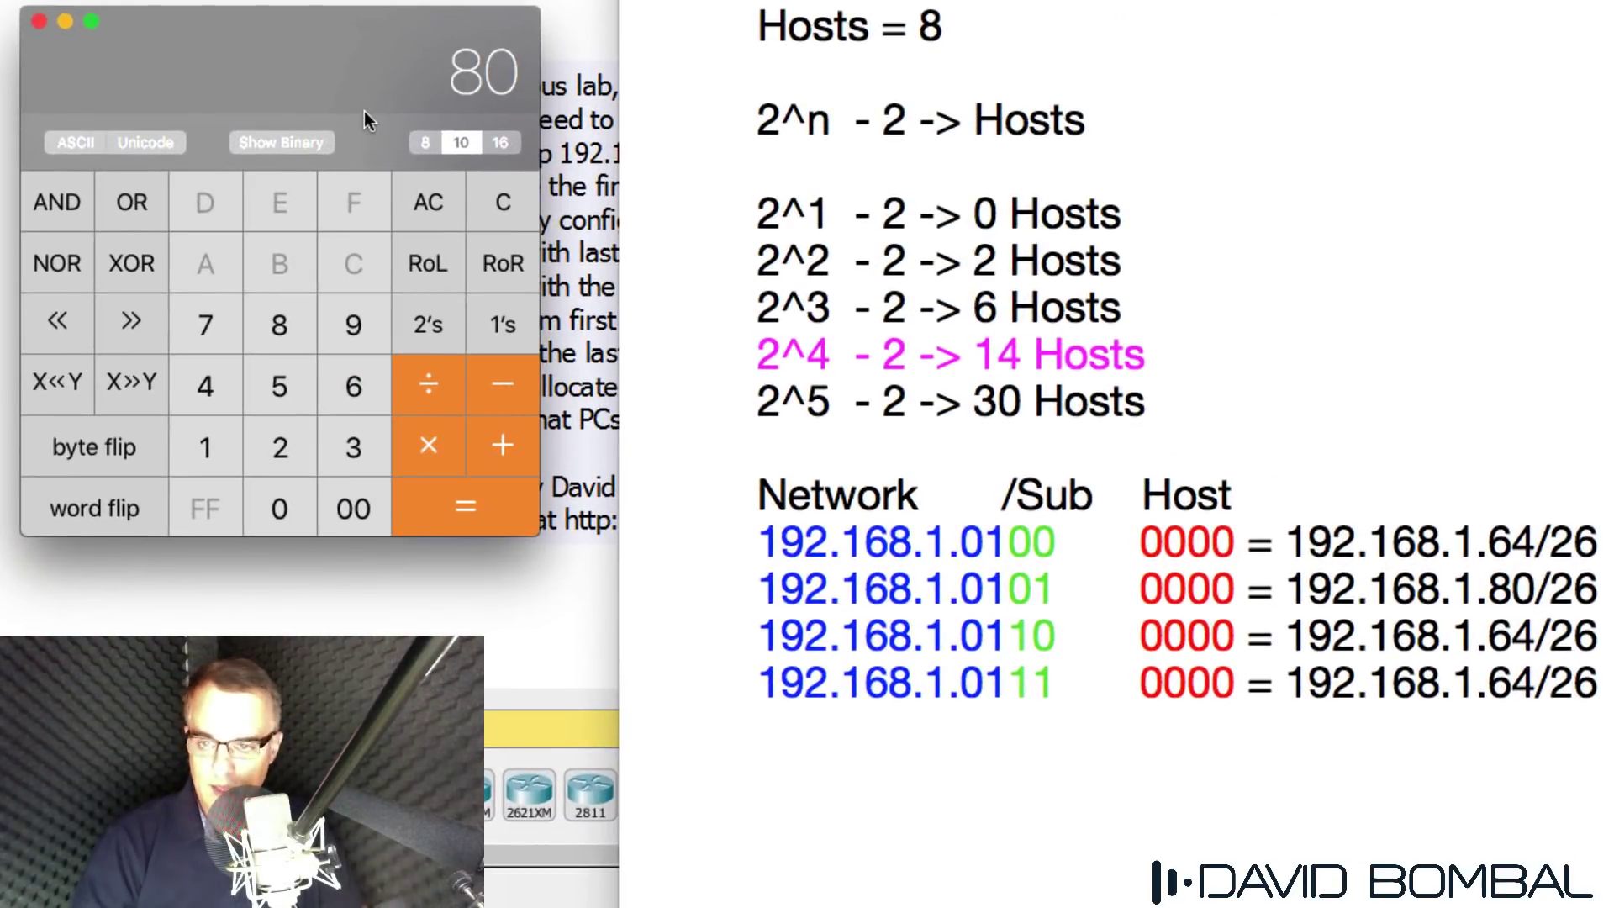
left_click(326, 141)
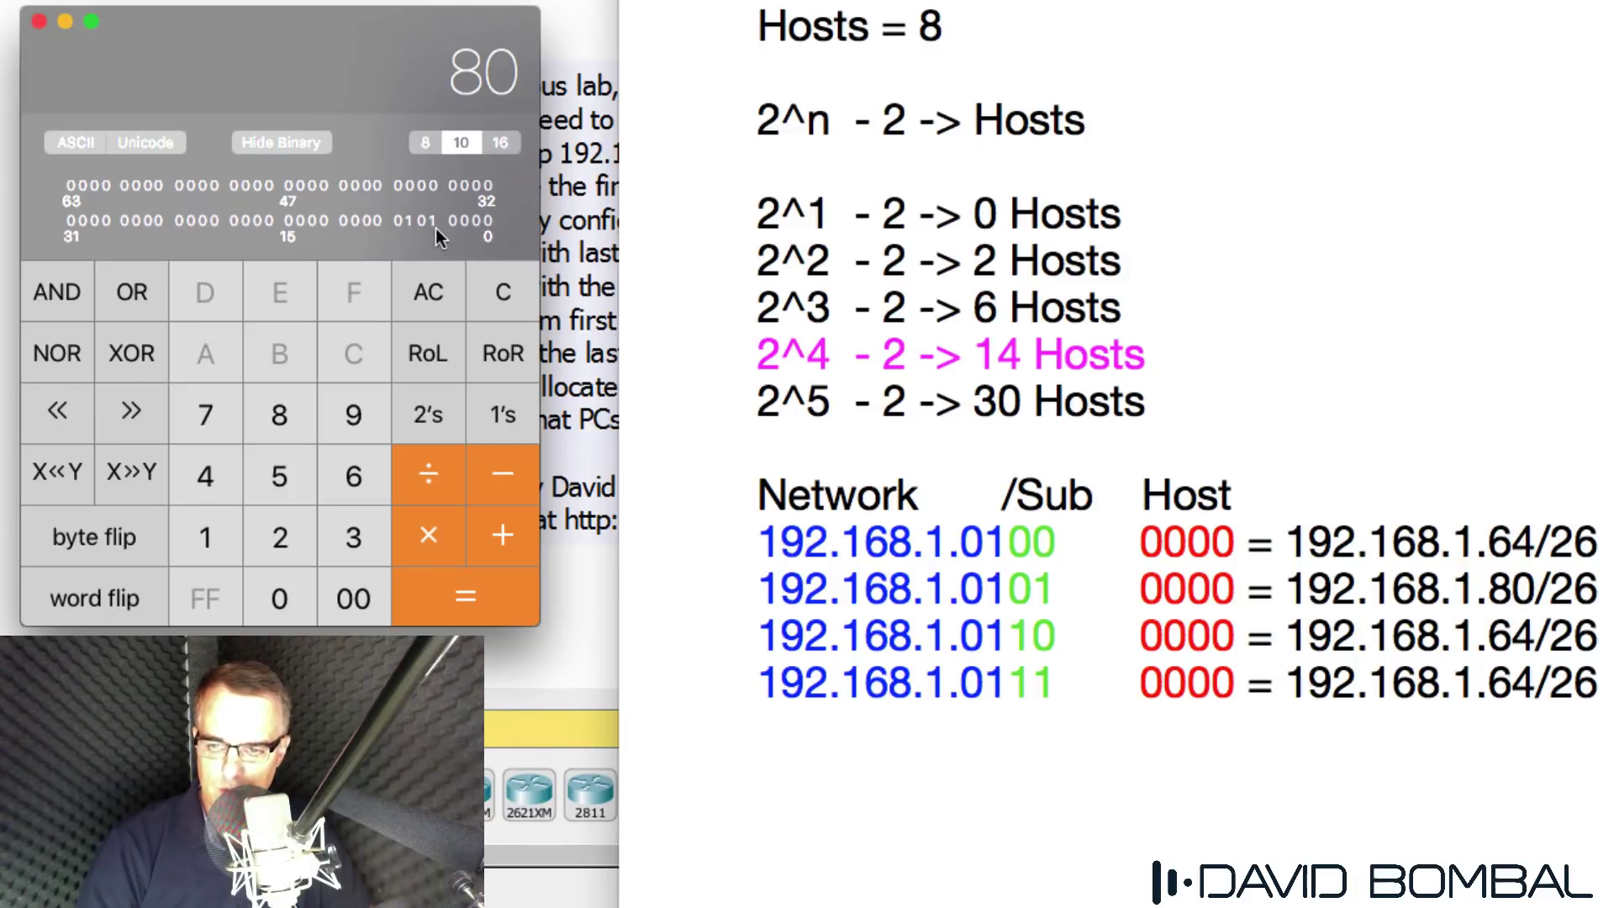
Change the third subnet row's 64 to 96 in the notes
left_click(967, 587)
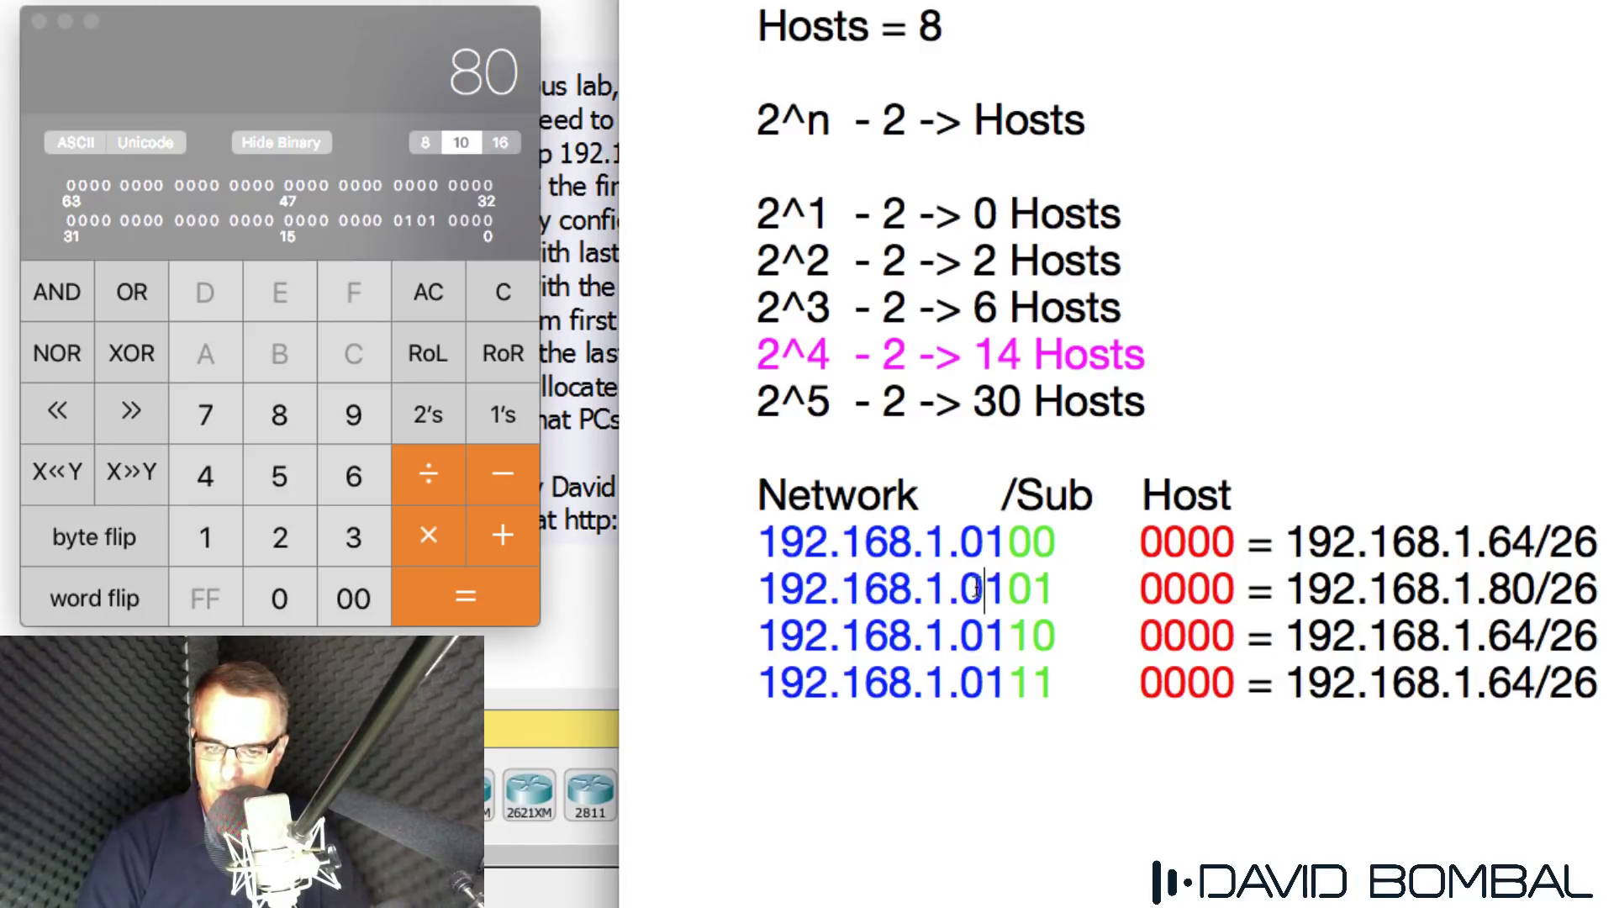
left_click_drag(962, 587, 1232, 590)
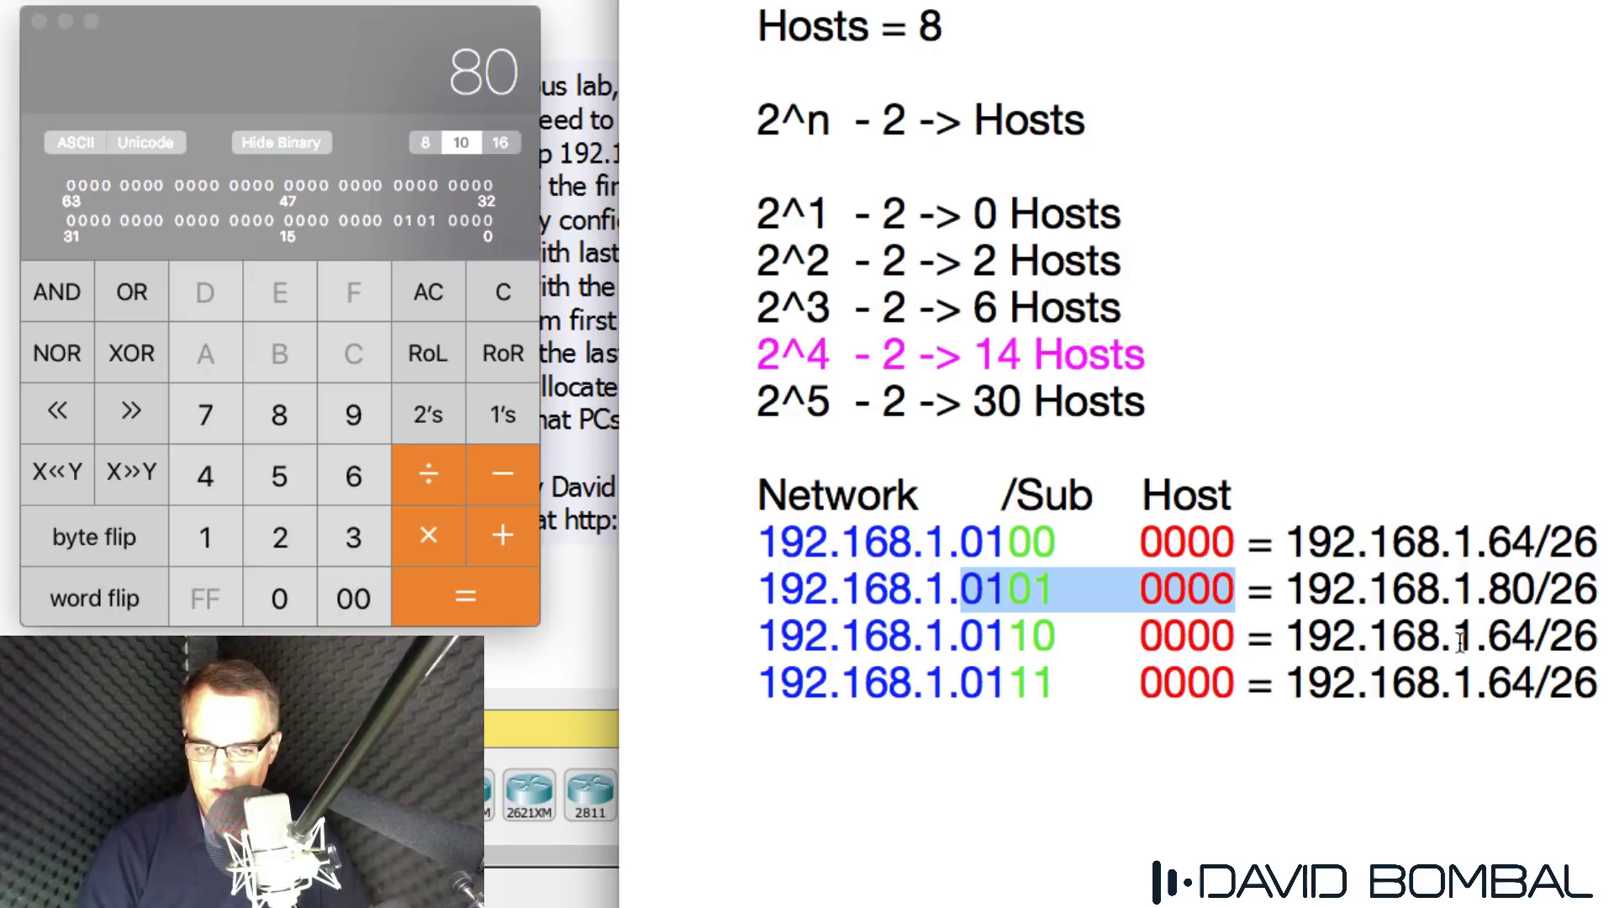
left_click_drag(1487, 643, 1554, 643)
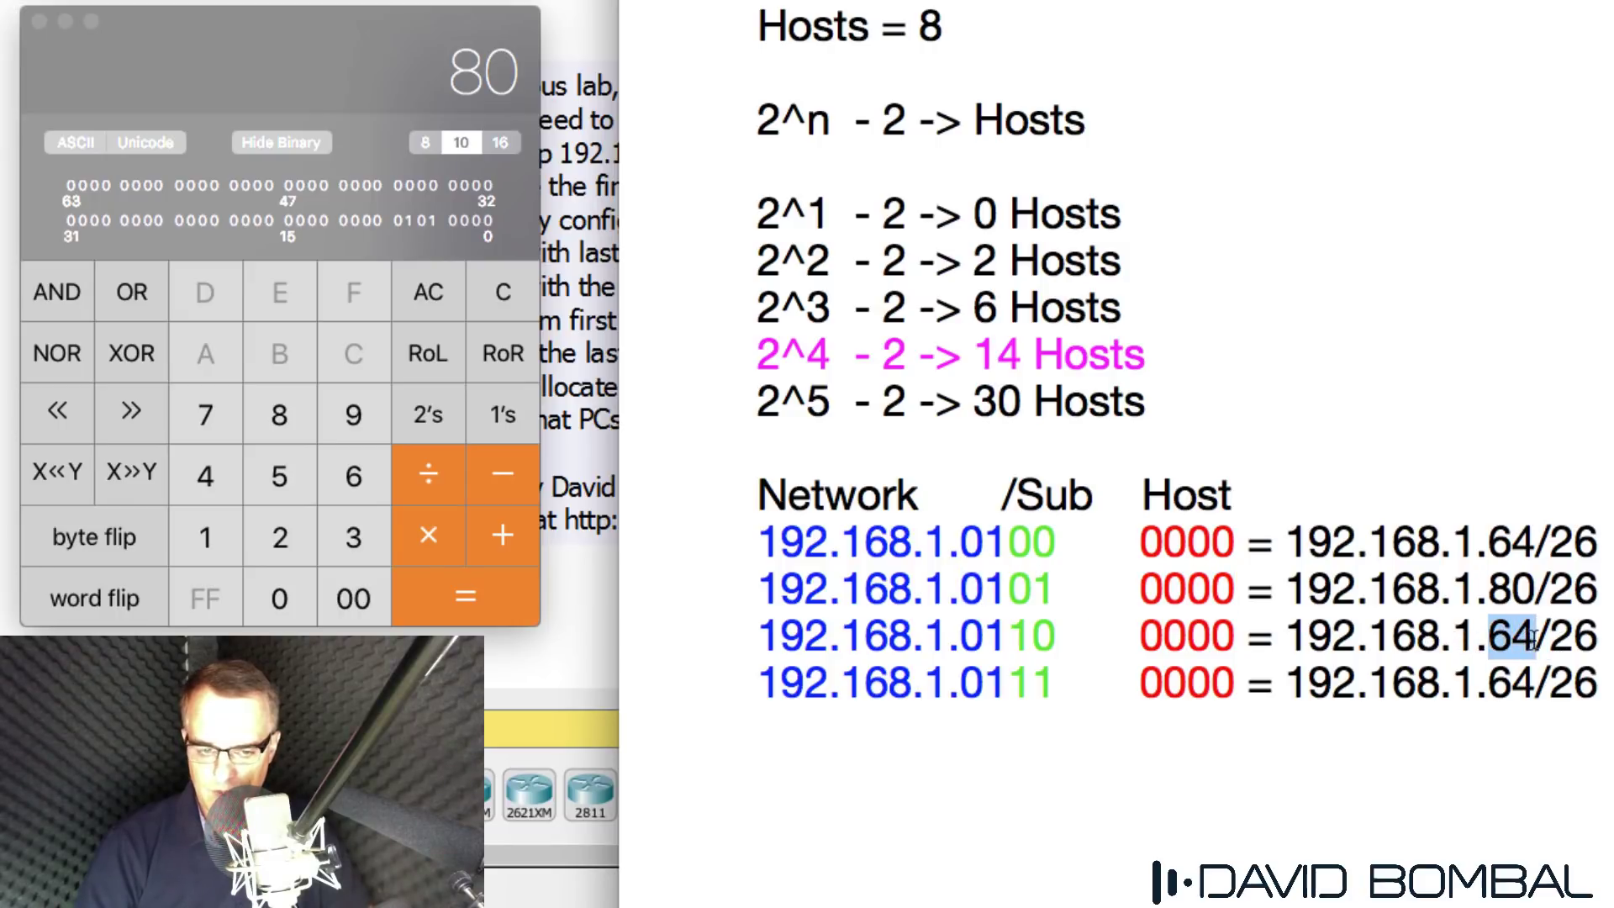
type("96")
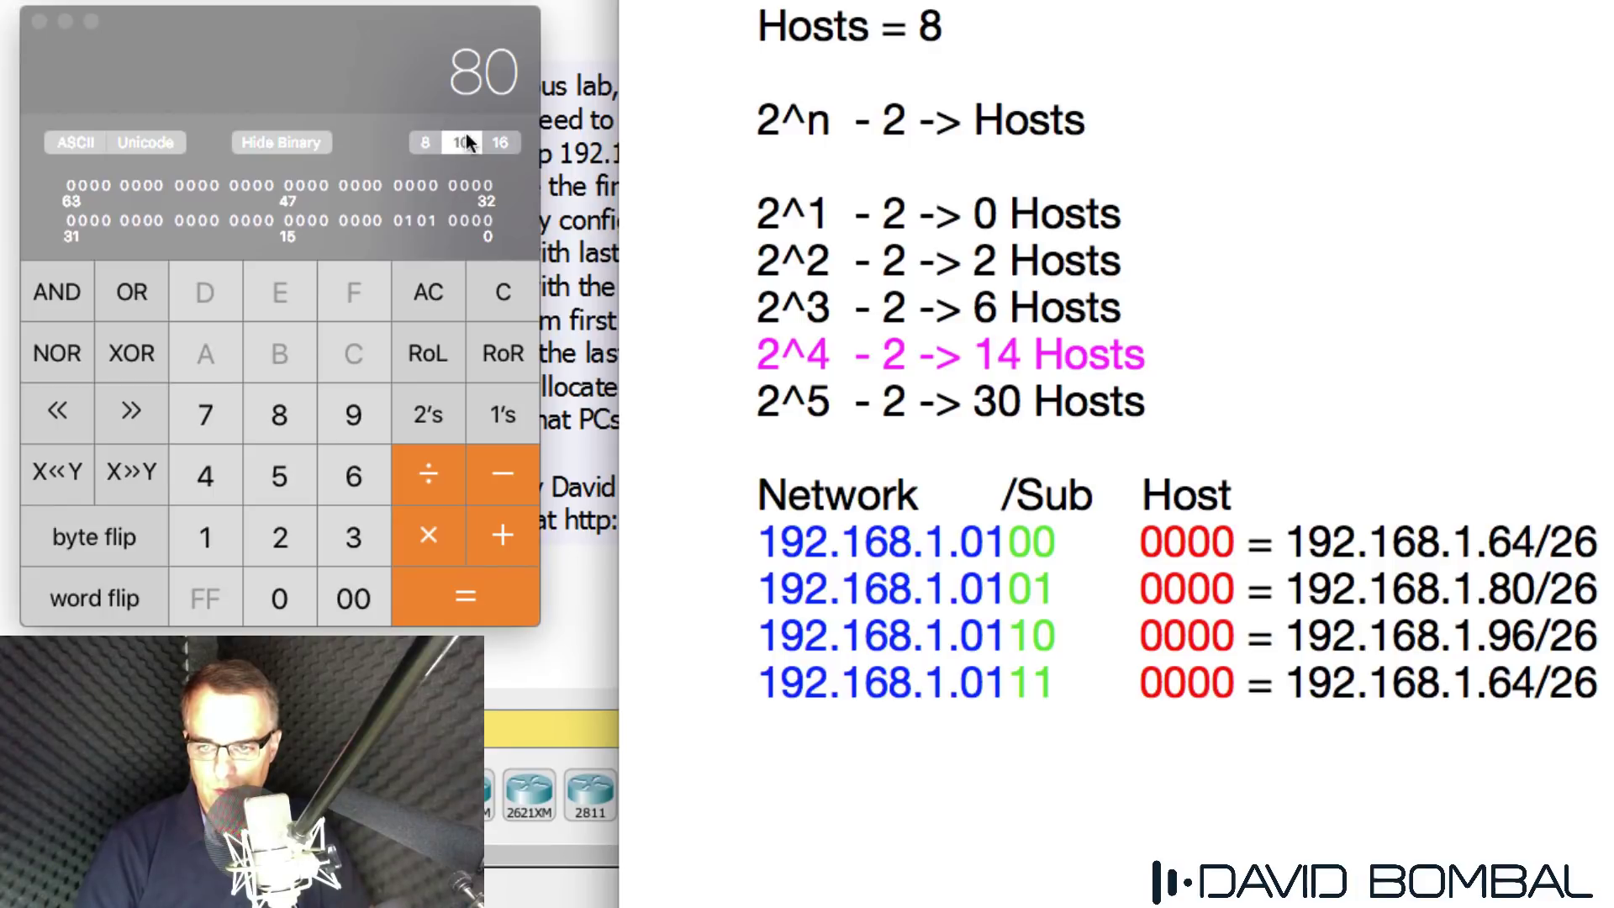
Enter 96 in Calculator, change the last row's 64 to 112, and confirm 112
left_click(500, 292)
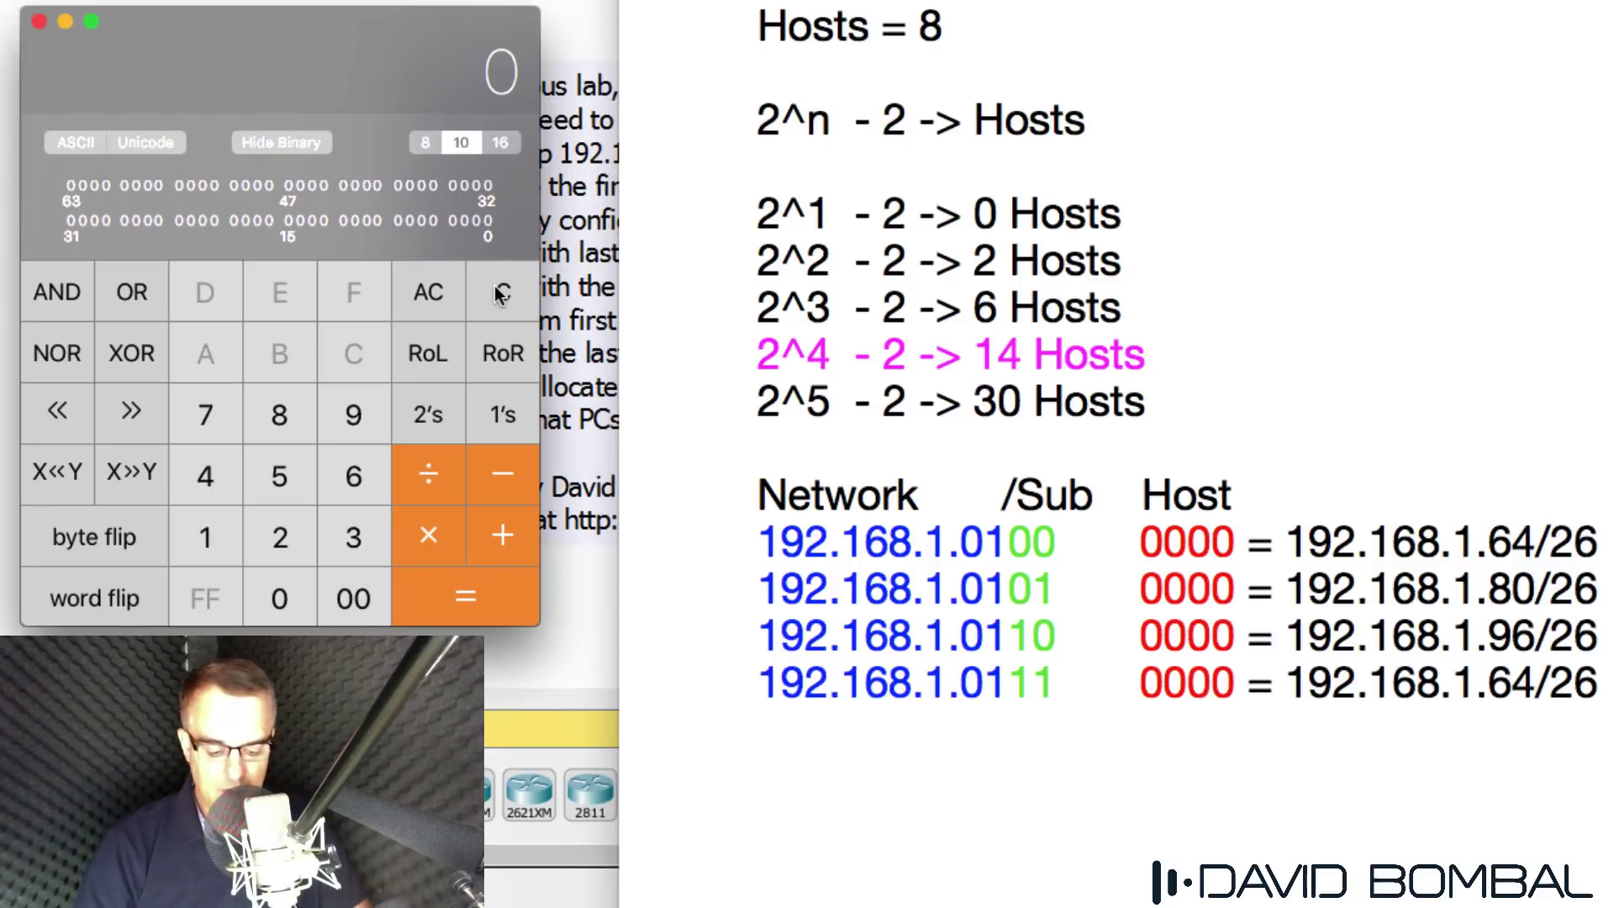
type("96")
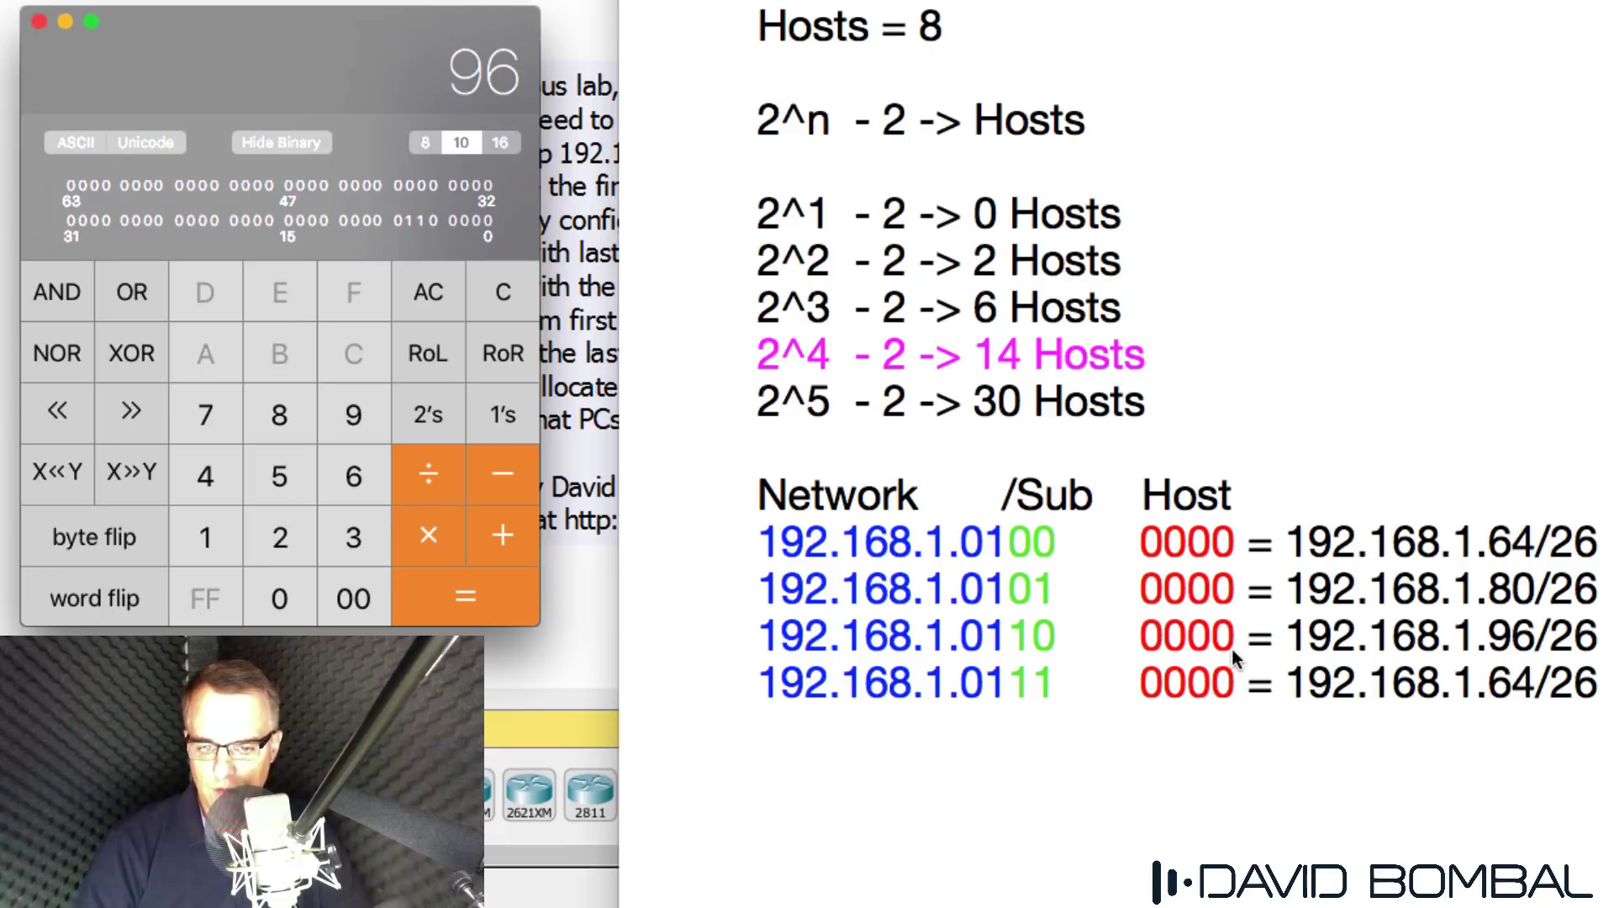
left_click(1499, 685)
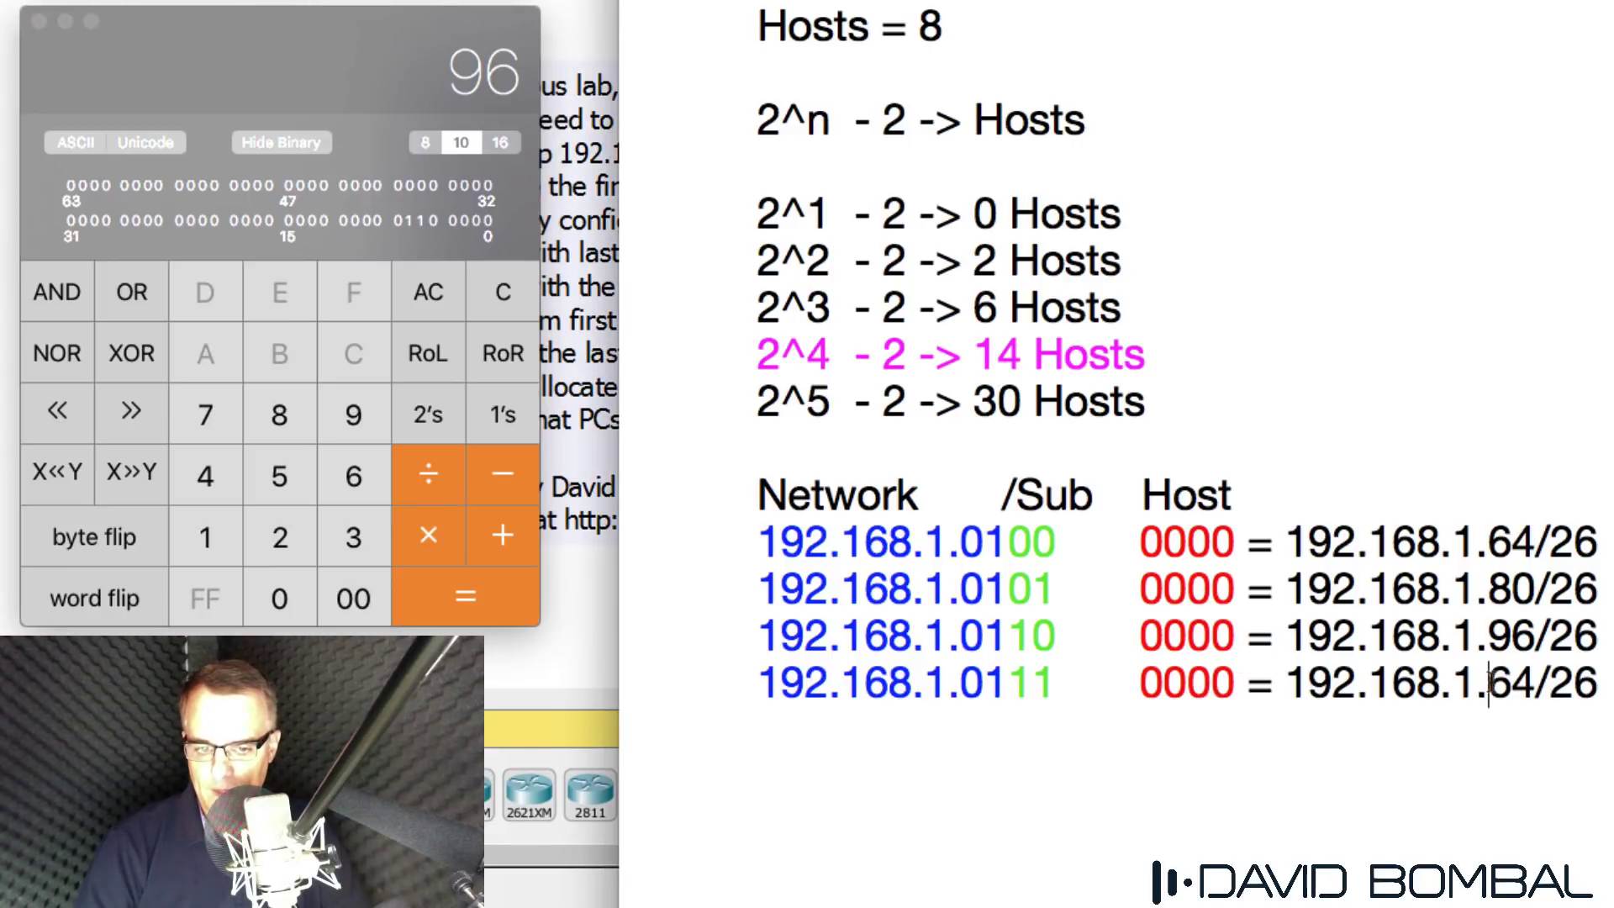
left_click_drag(1512, 685, 1535, 685)
key("BackSpace")
key("BackSpace")
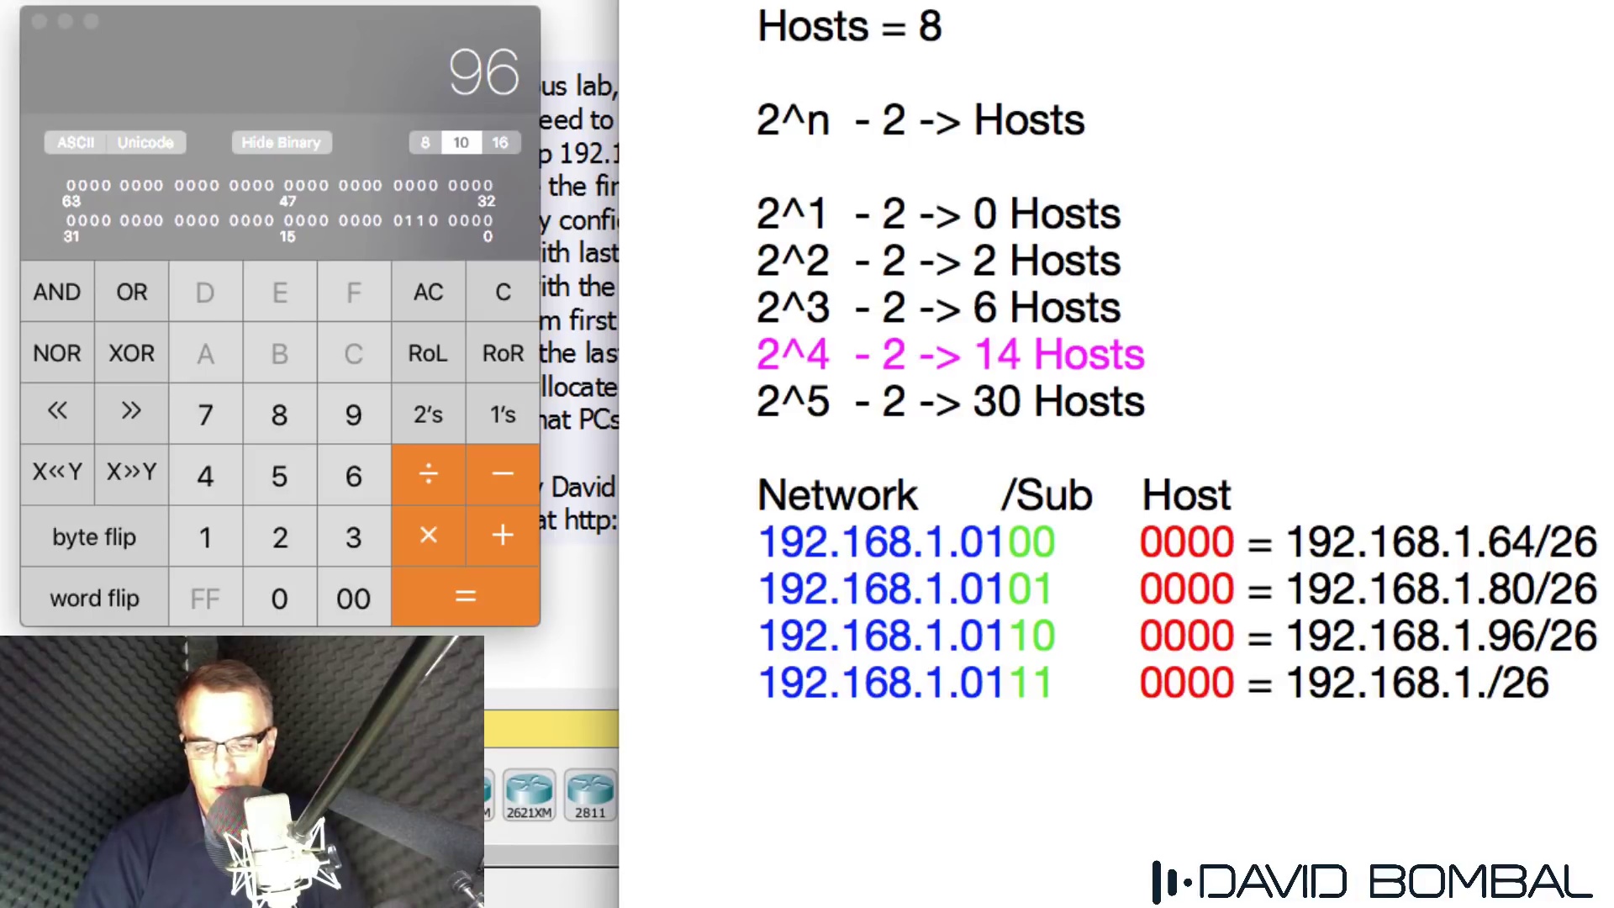
type("112")
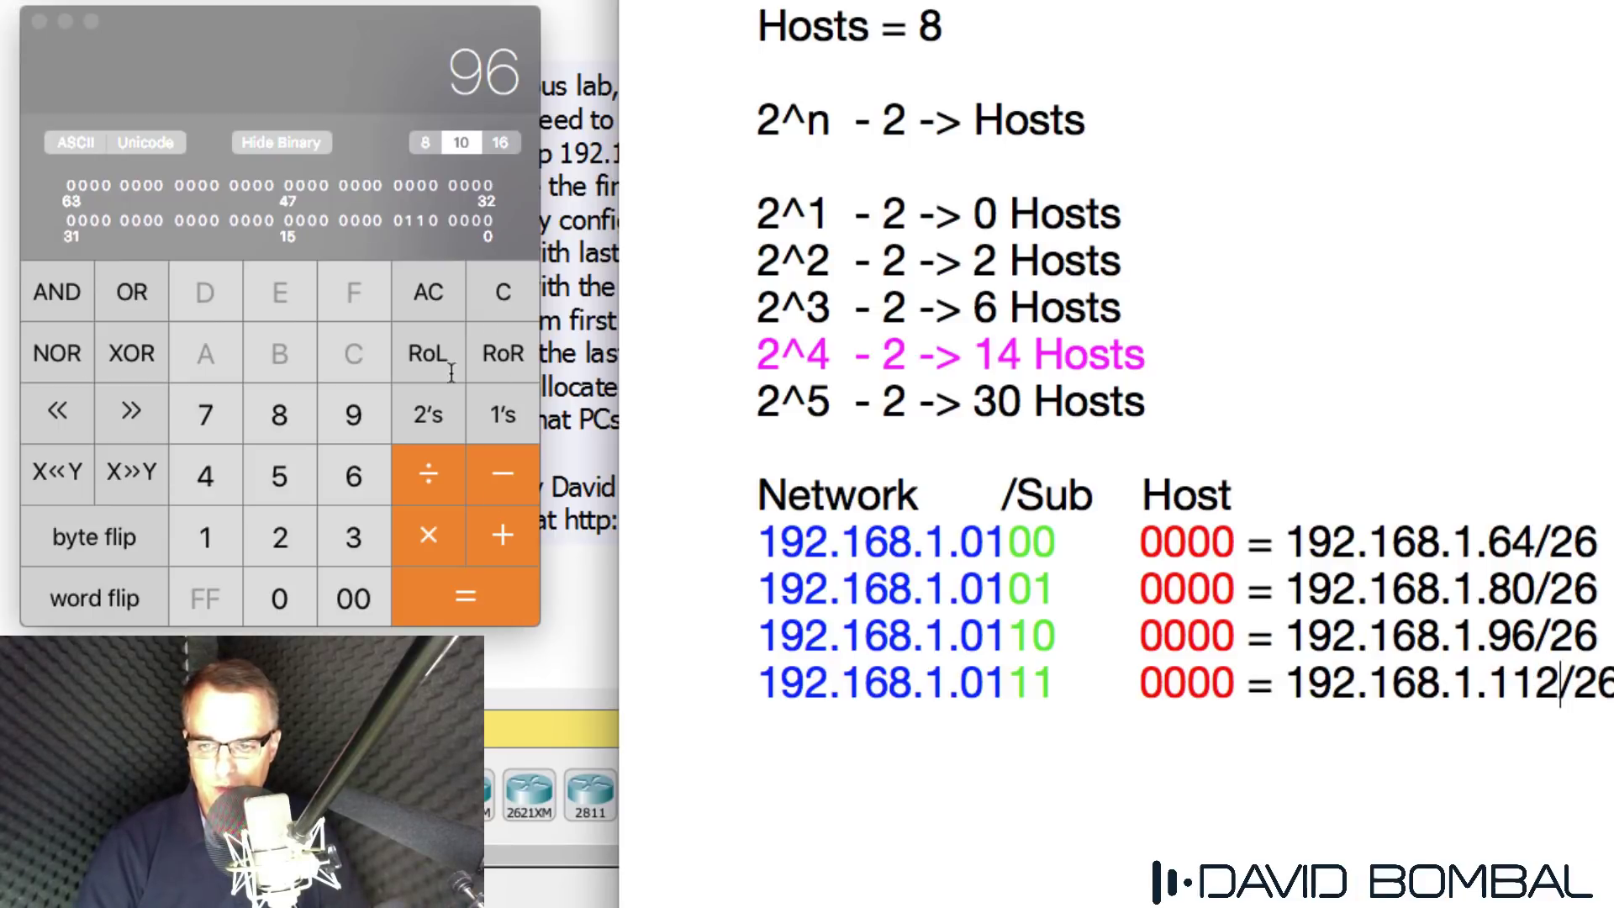
left_click(447, 294)
type("112")
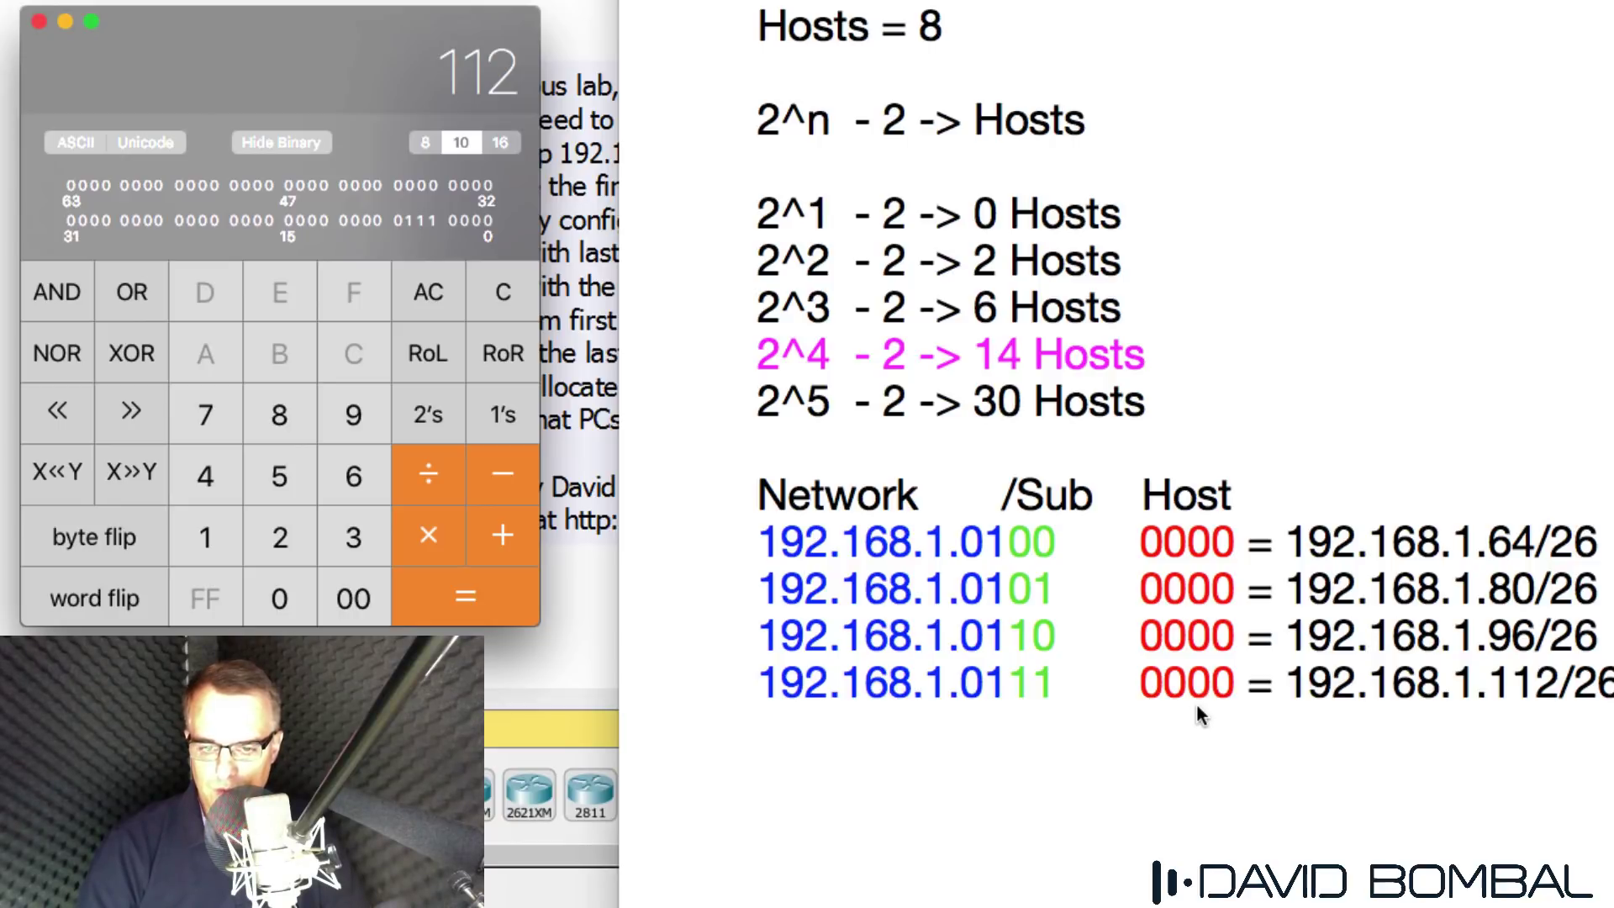
Review the notes, highlighting host and subnet bits on the .64 and .80 rows and the 2^n formulas
scroll(1208, 620, "down", 2)
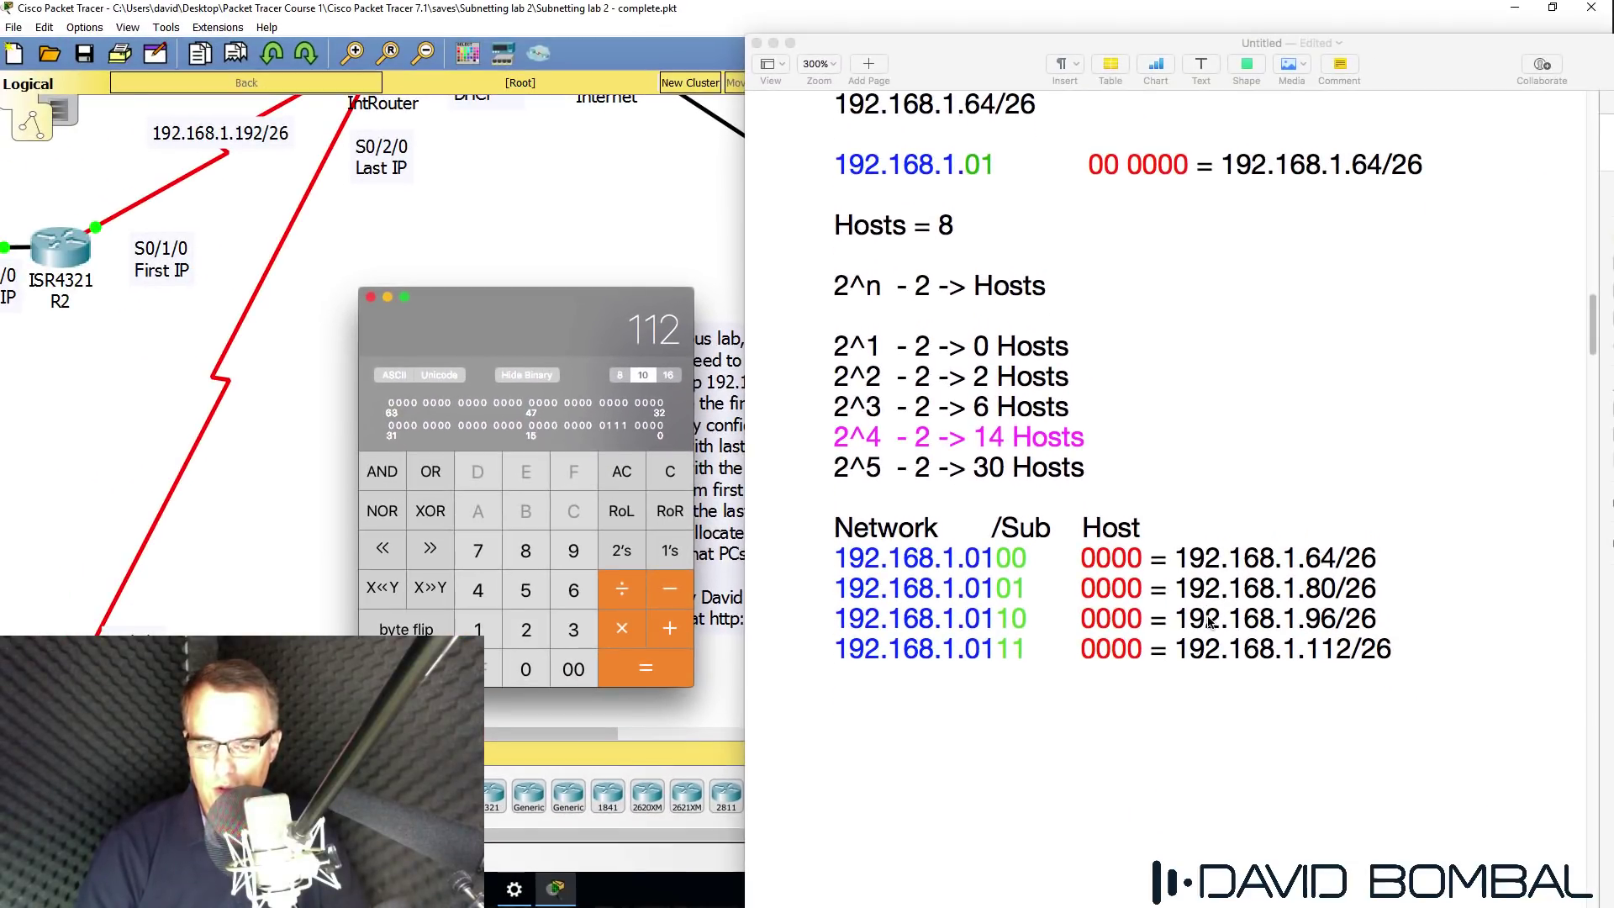
left_click(1235, 695)
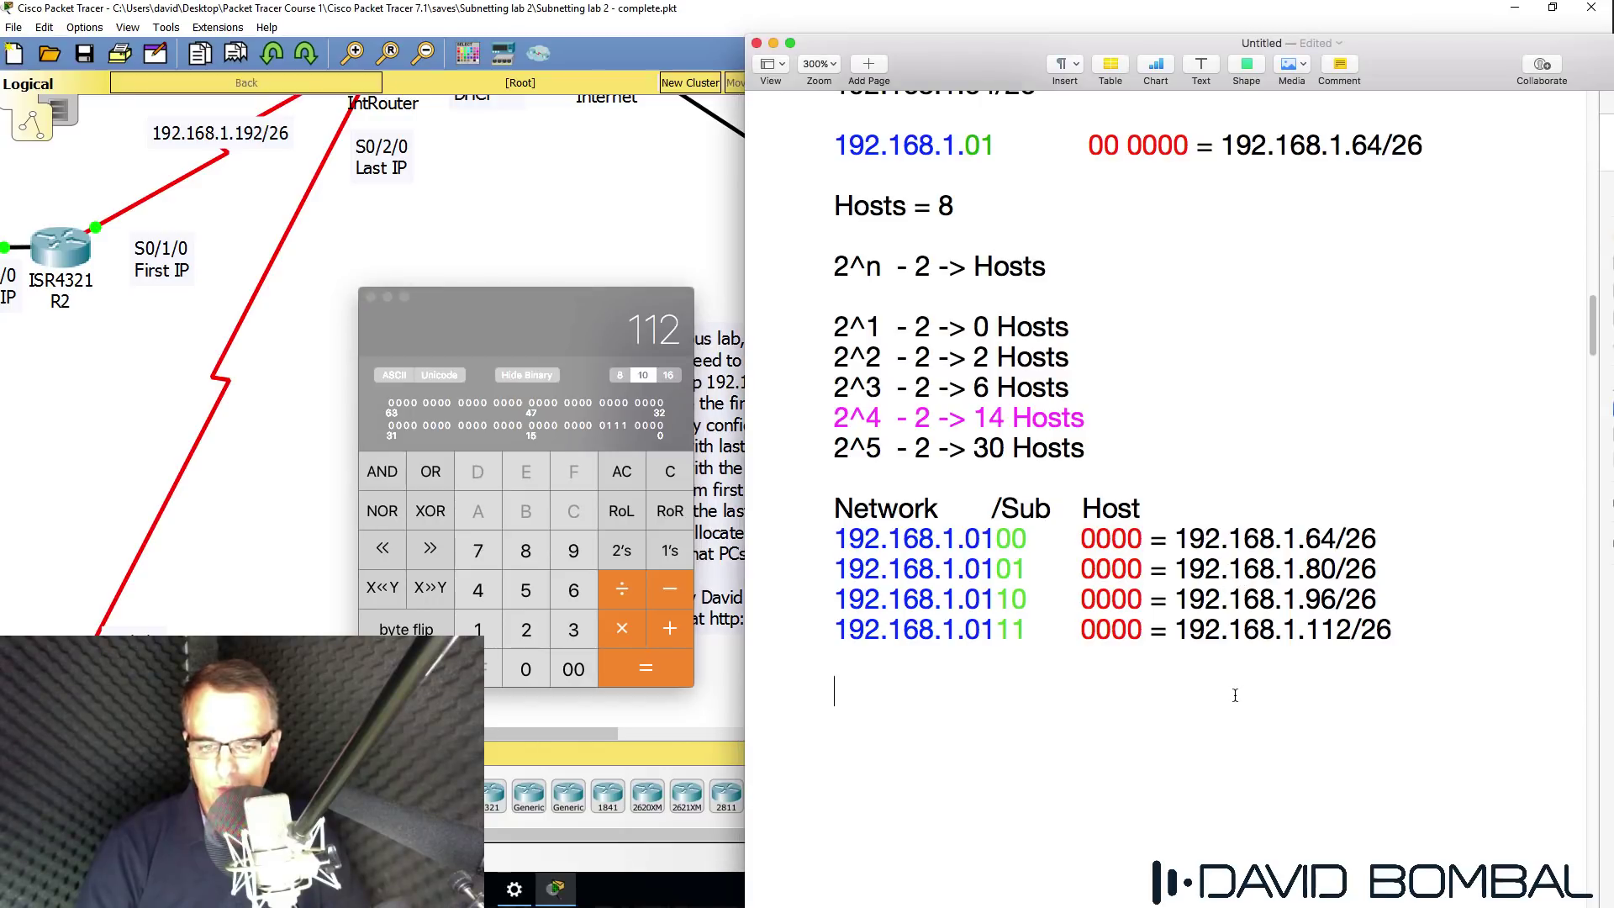
left_click_drag(1073, 539, 1138, 538)
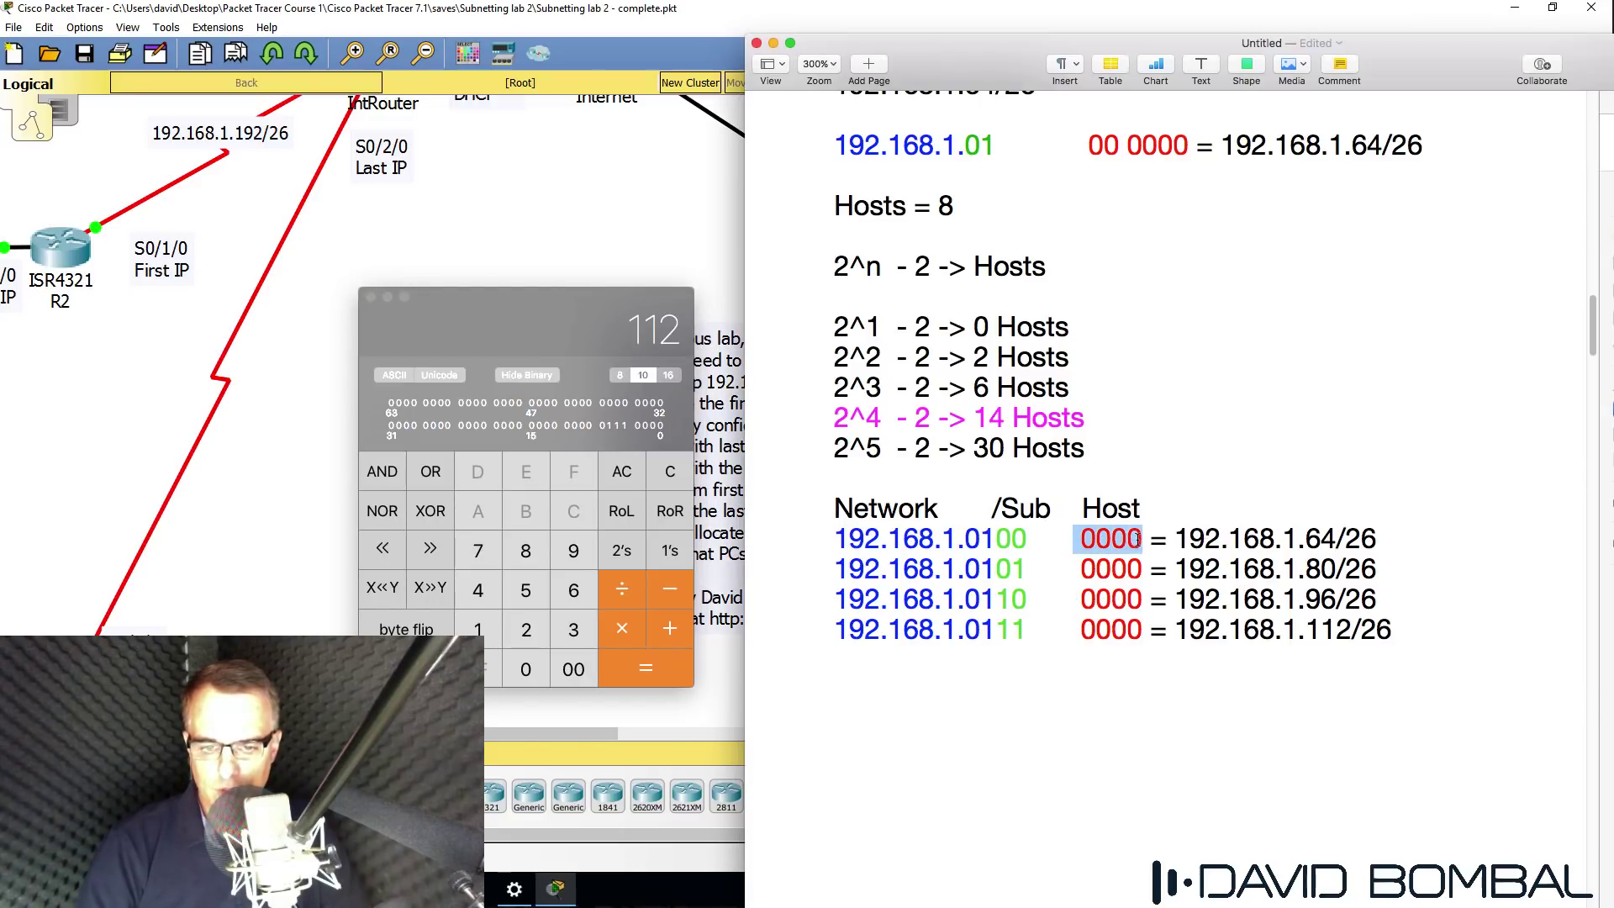
left_click(671, 205)
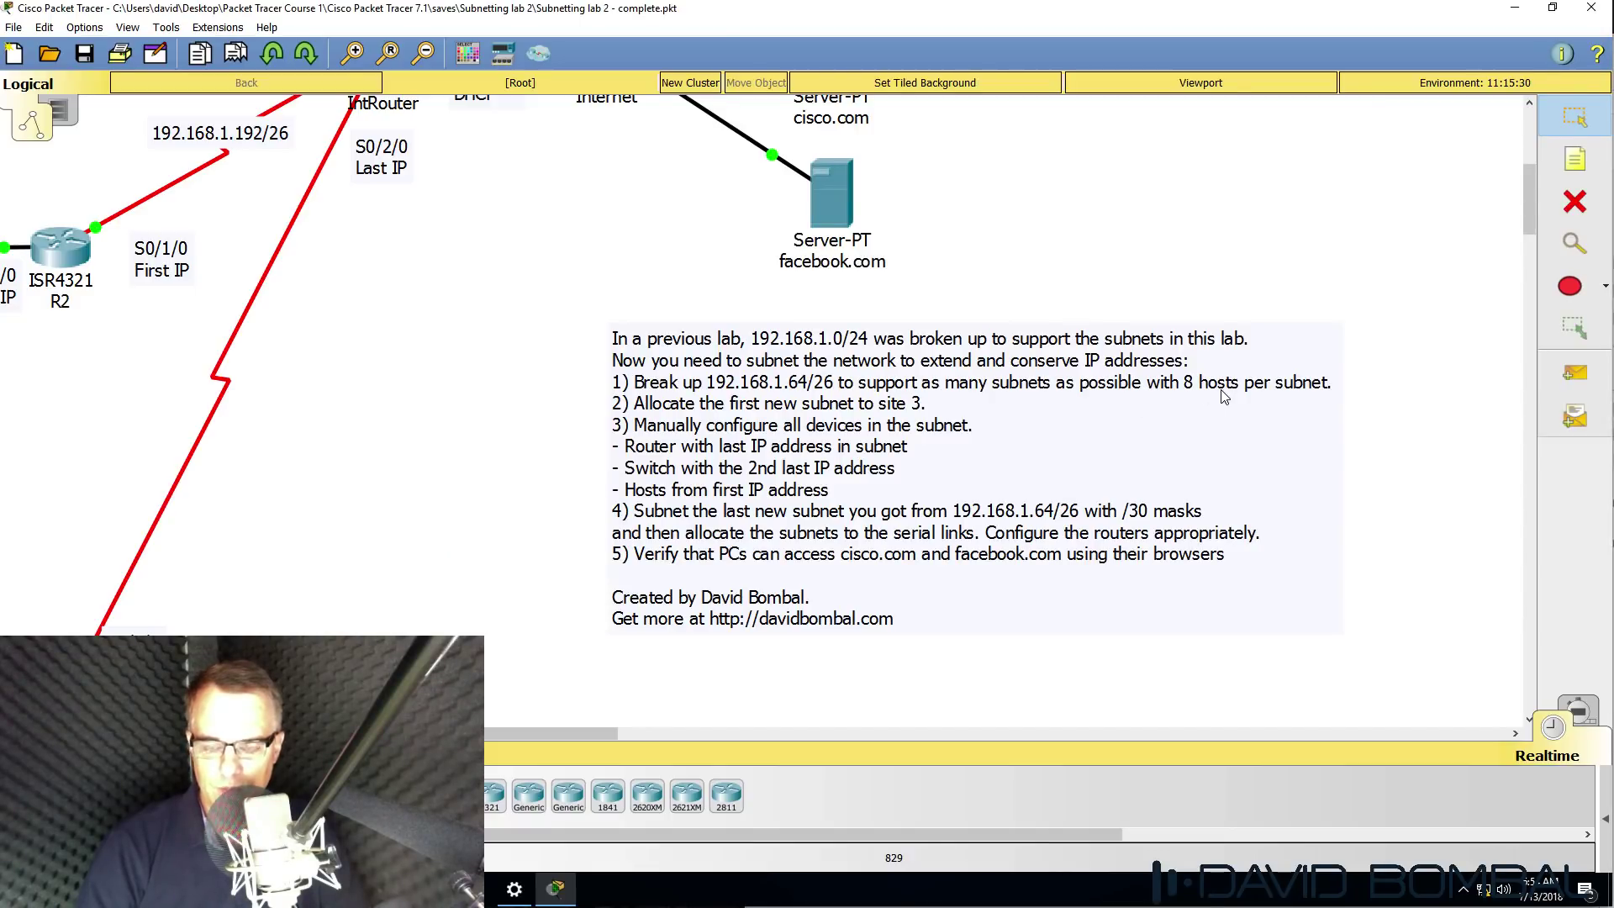
key("super+Tab")
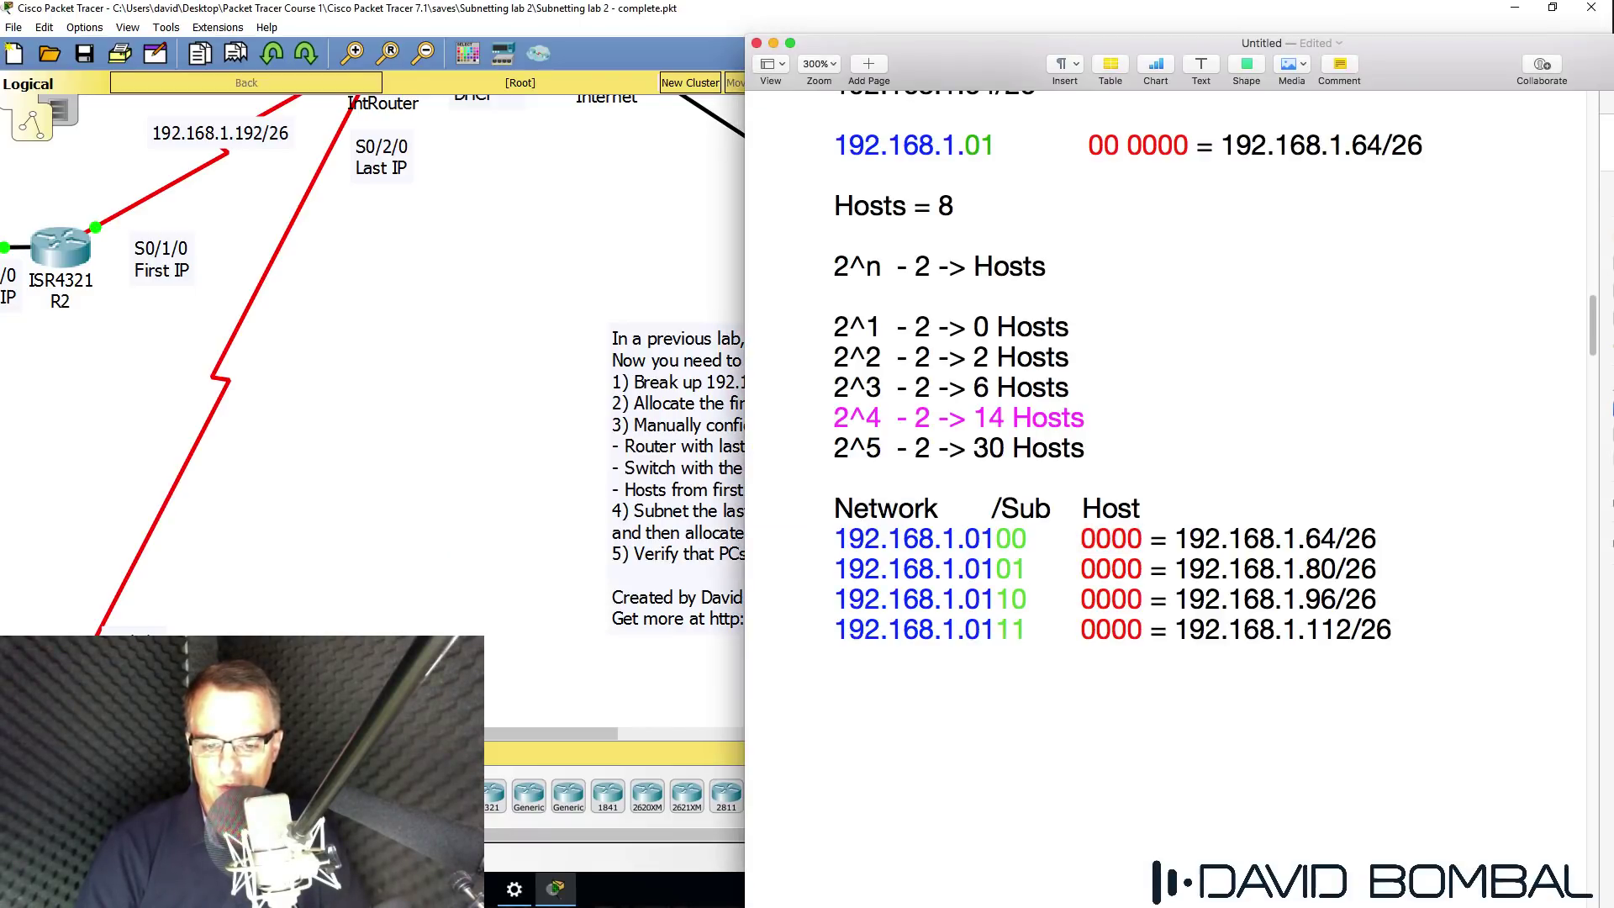
left_click_drag(1078, 575, 1089, 570)
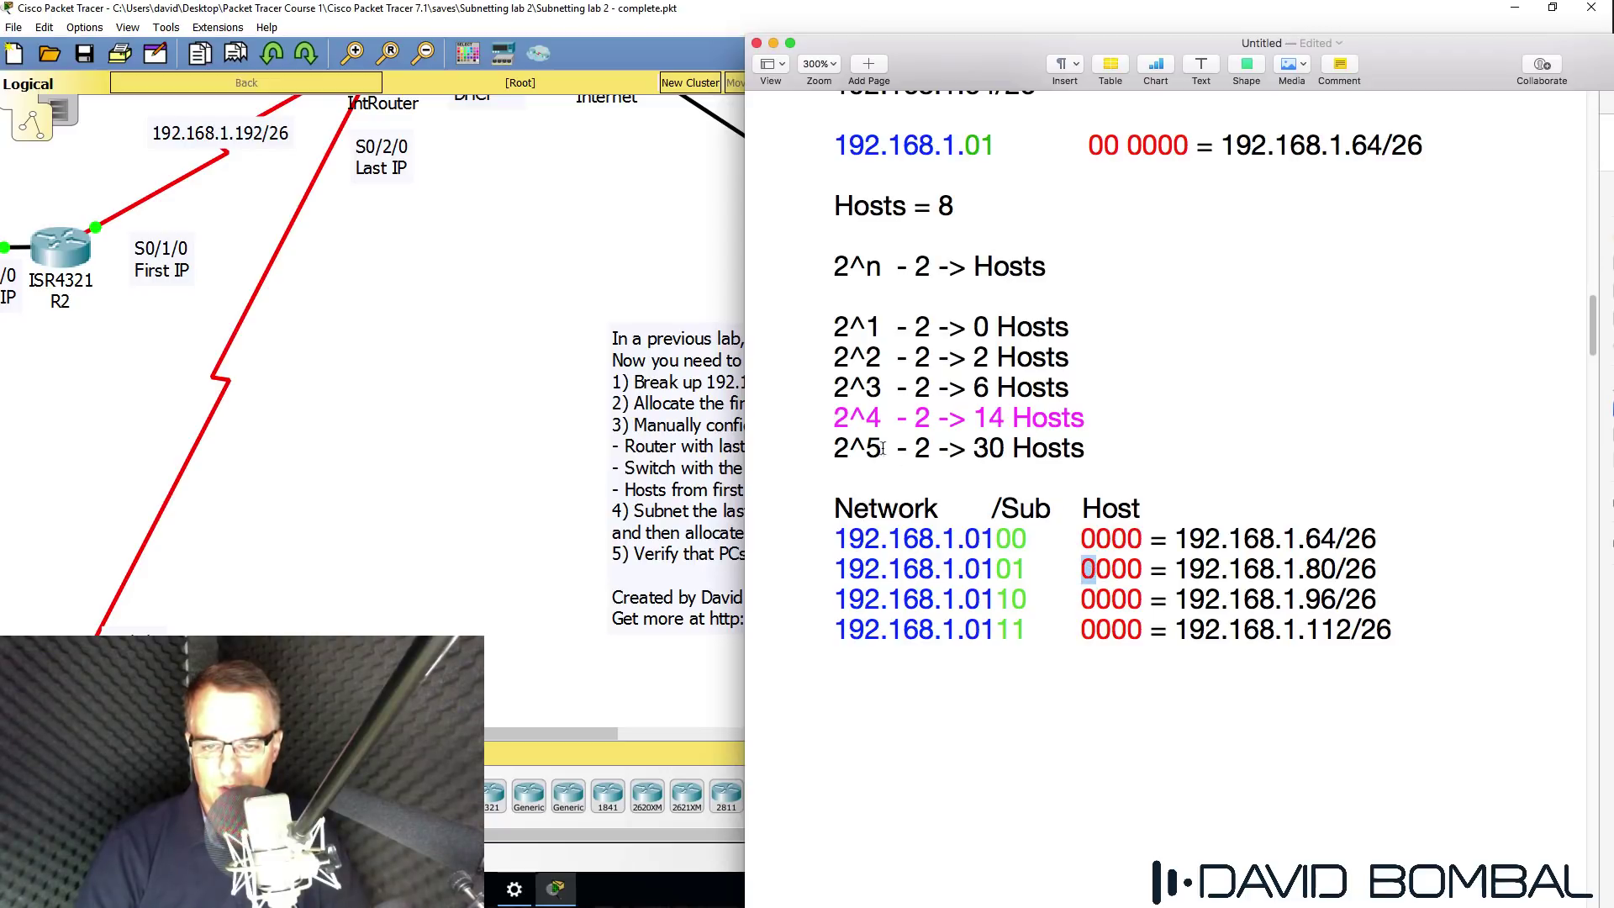
left_click_drag(867, 386, 1113, 389)
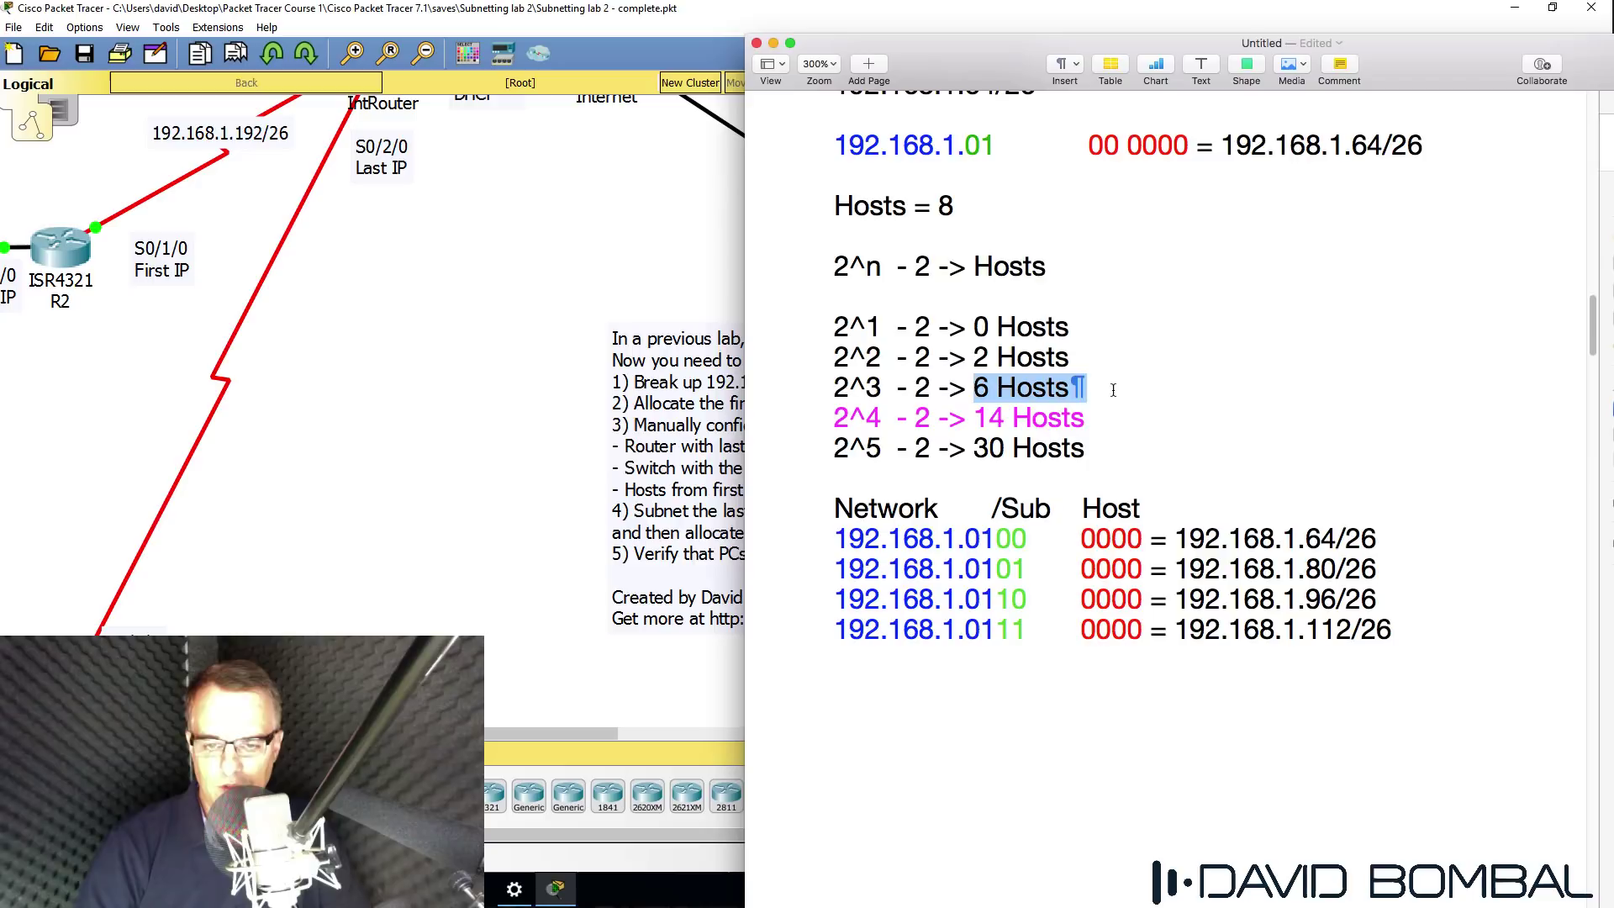
left_click_drag(805, 417, 1075, 425)
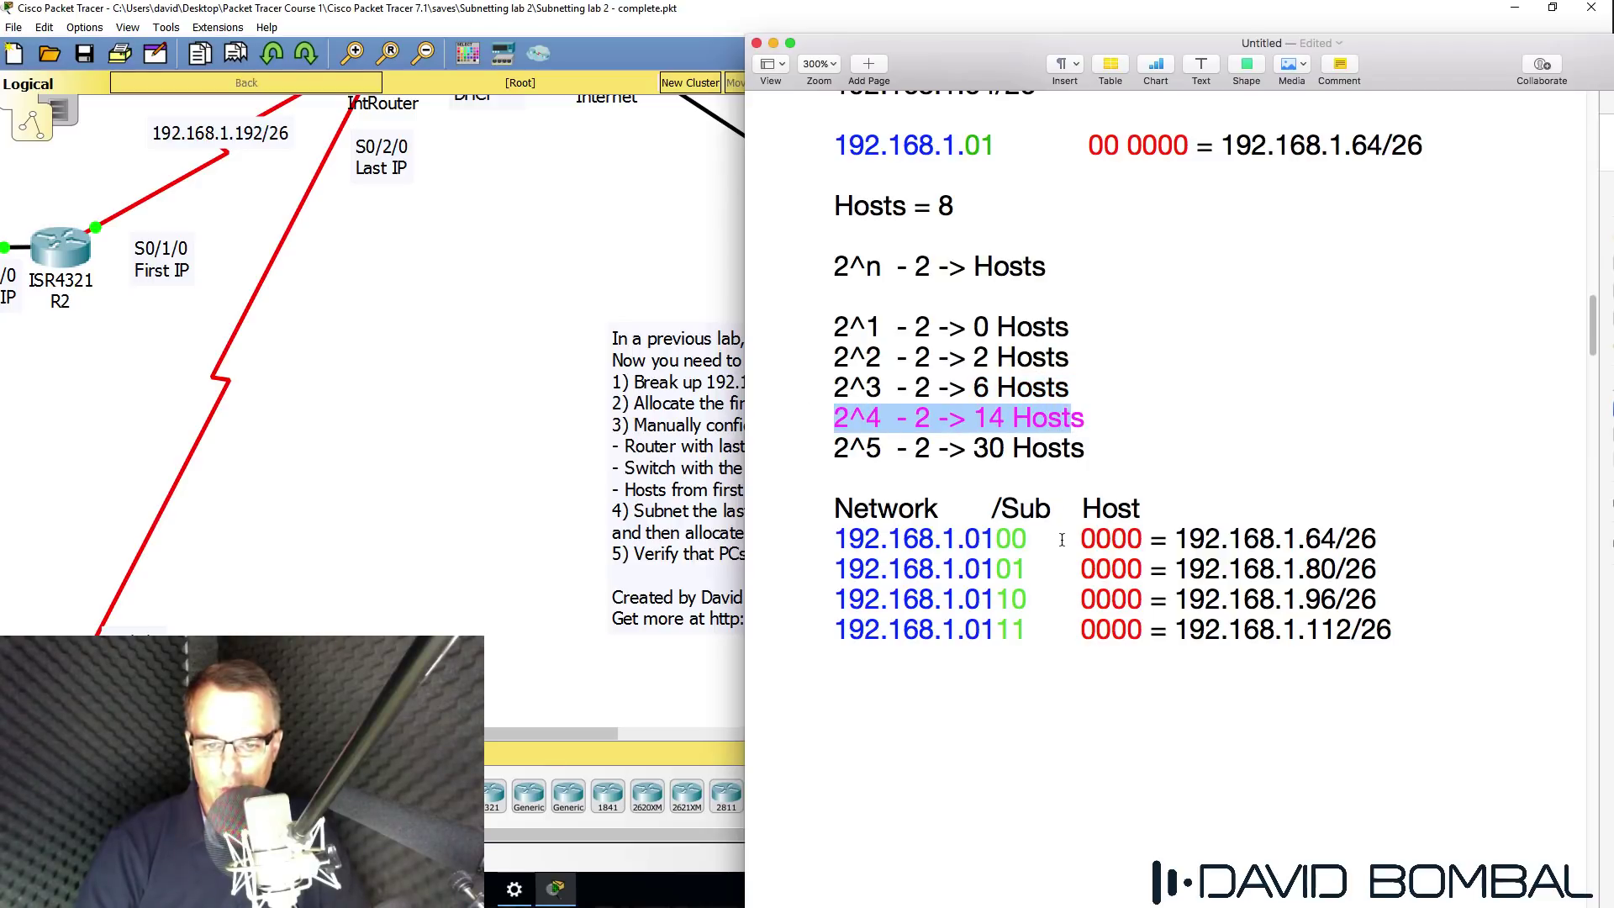
left_click_drag(1062, 540, 1150, 540)
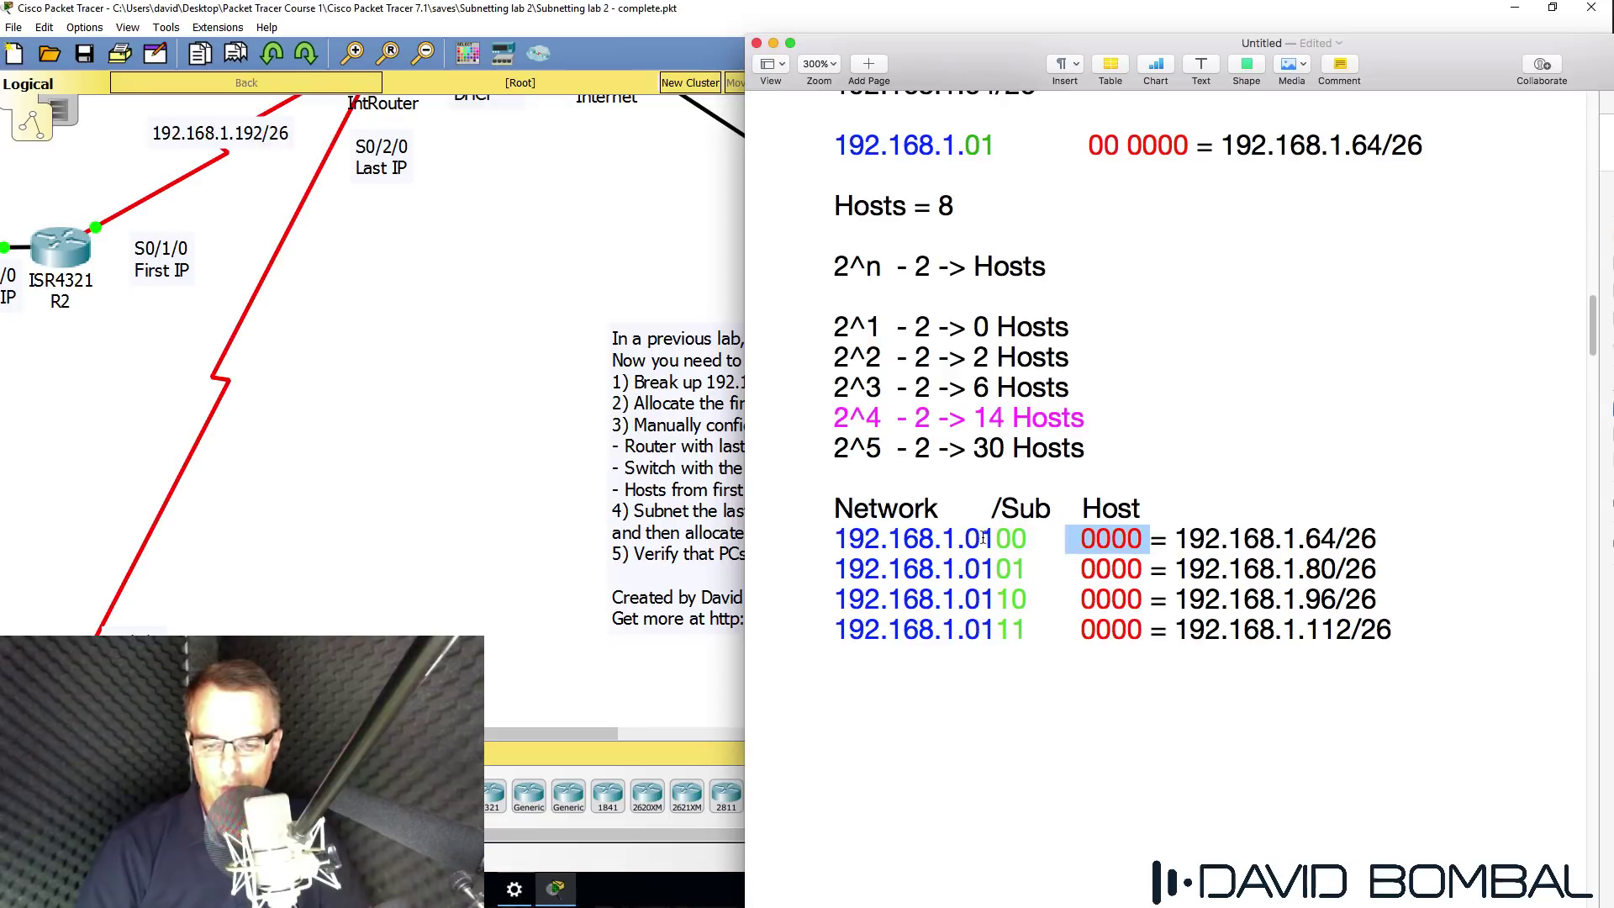
left_click_drag(999, 539, 1026, 630)
left_click_drag(834, 267, 876, 269)
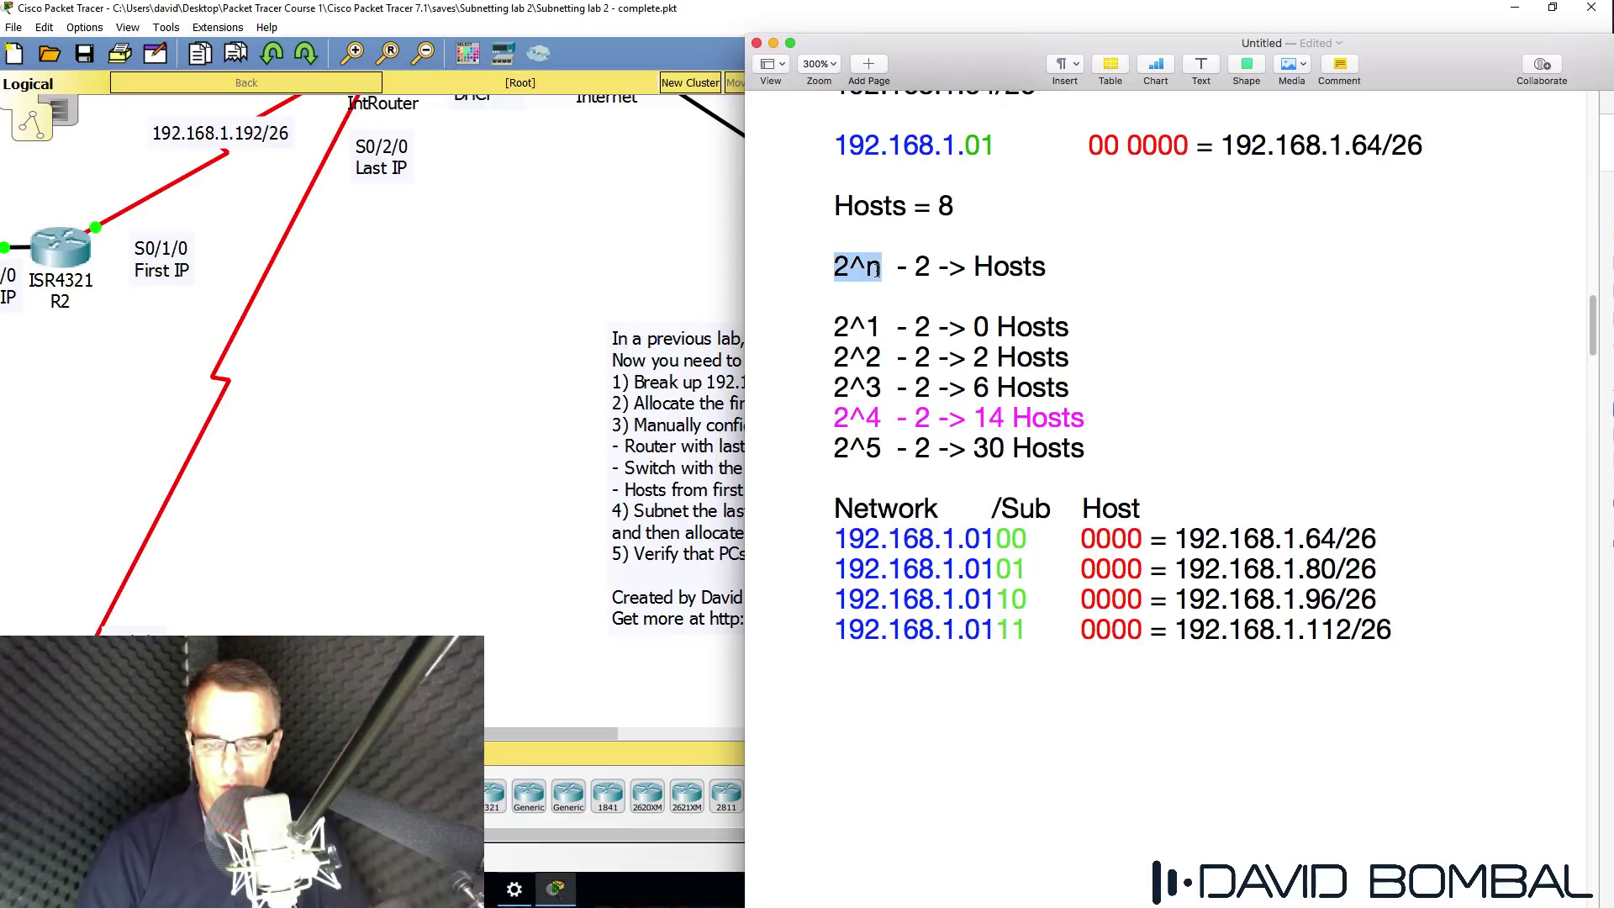
Add the line '2^2 = 4 subnets' beneath 'Hosts = 8'
left_click(876, 269)
key("Up")
type("2^2  = 4")
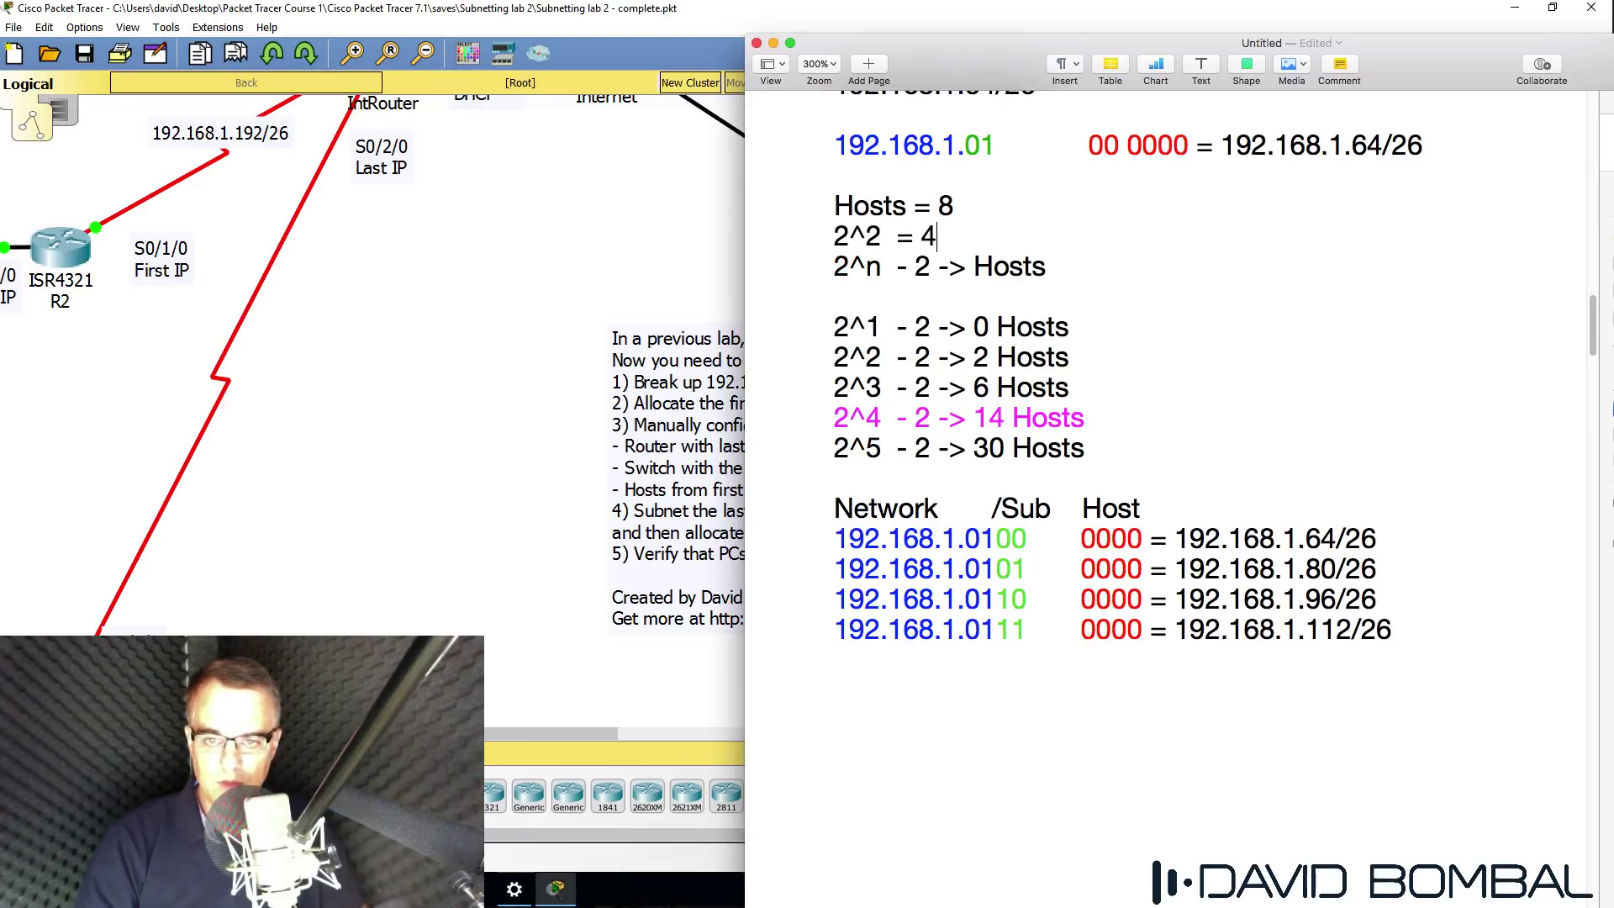
type(" subnets")
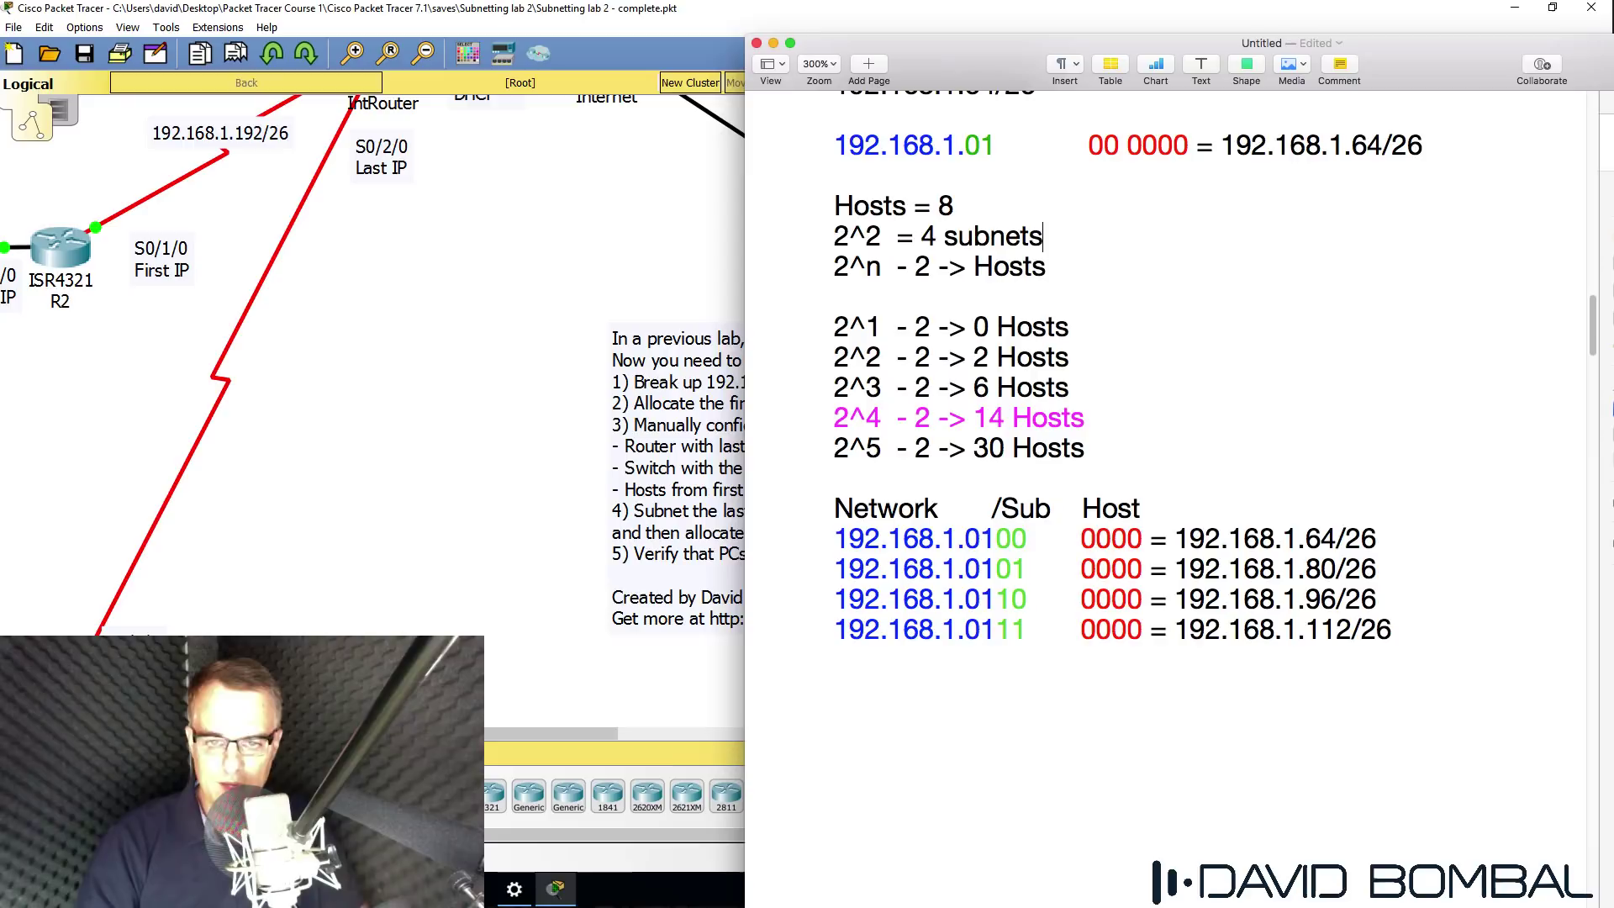
key("Down")
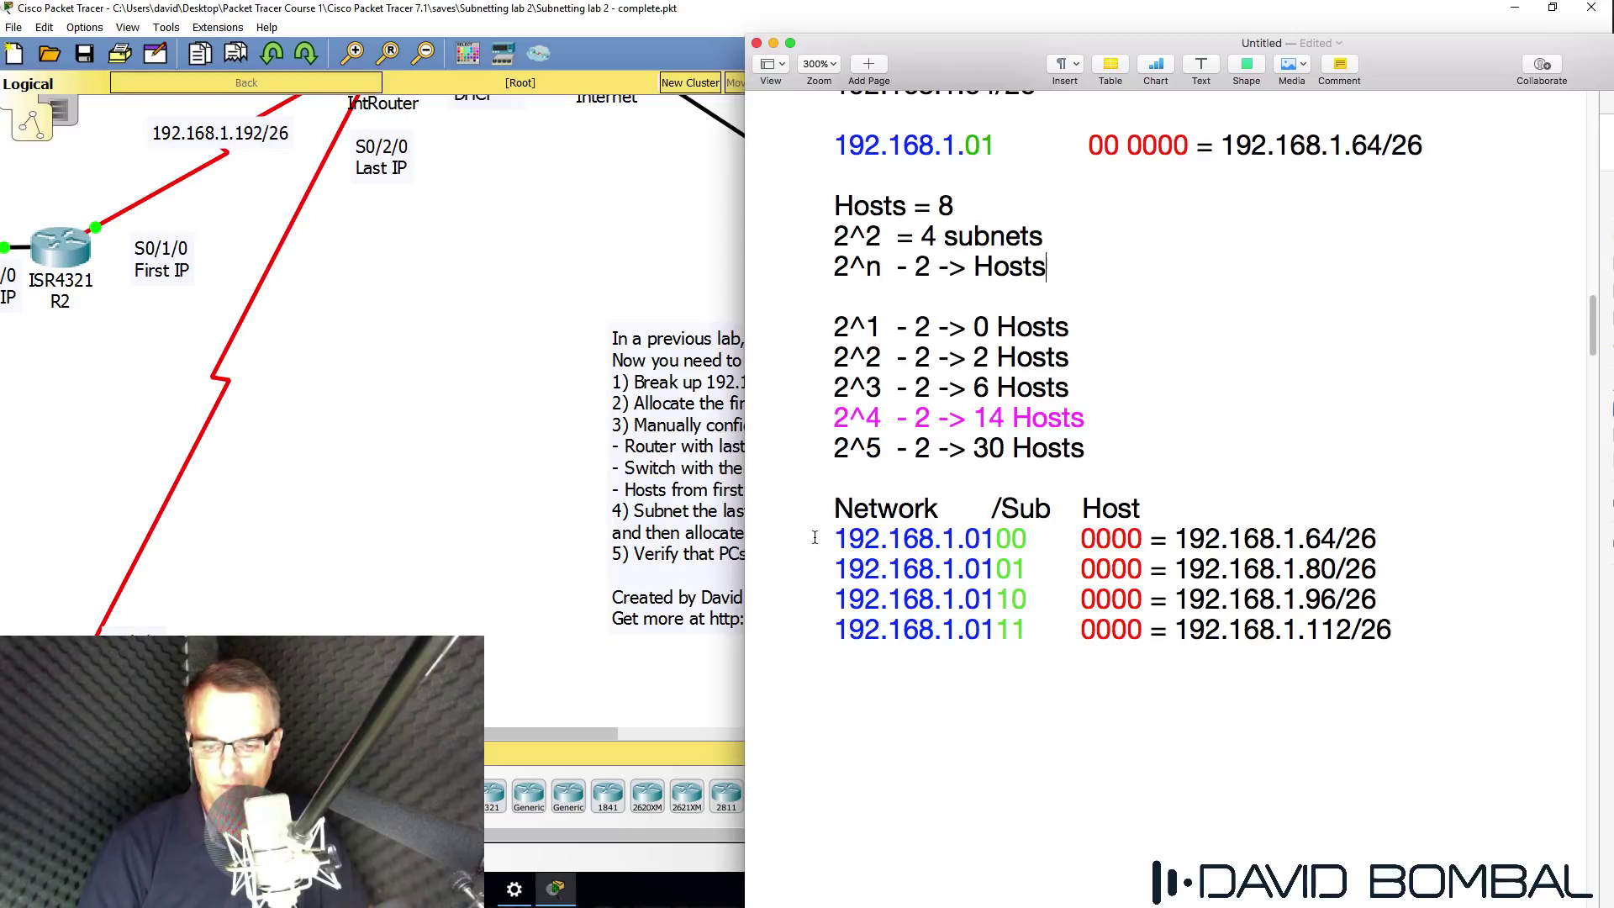
Select the first subnet row, then place a note beside Switch3 reading '192.168.1.'
triple_click(1458, 538)
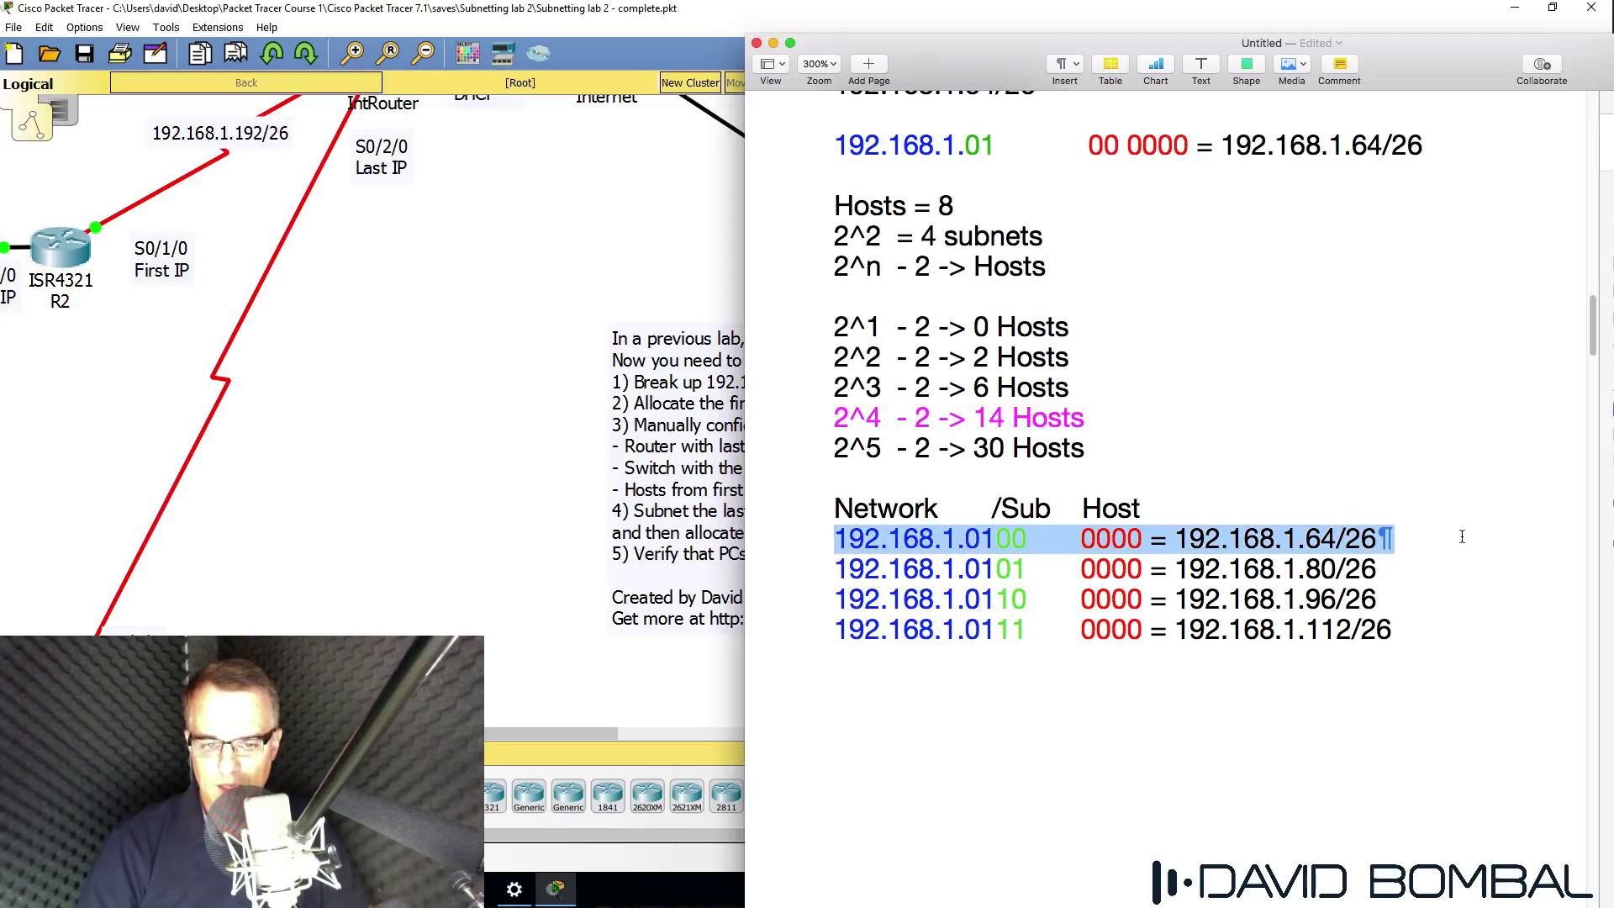
scroll(440, 587, "left", 5)
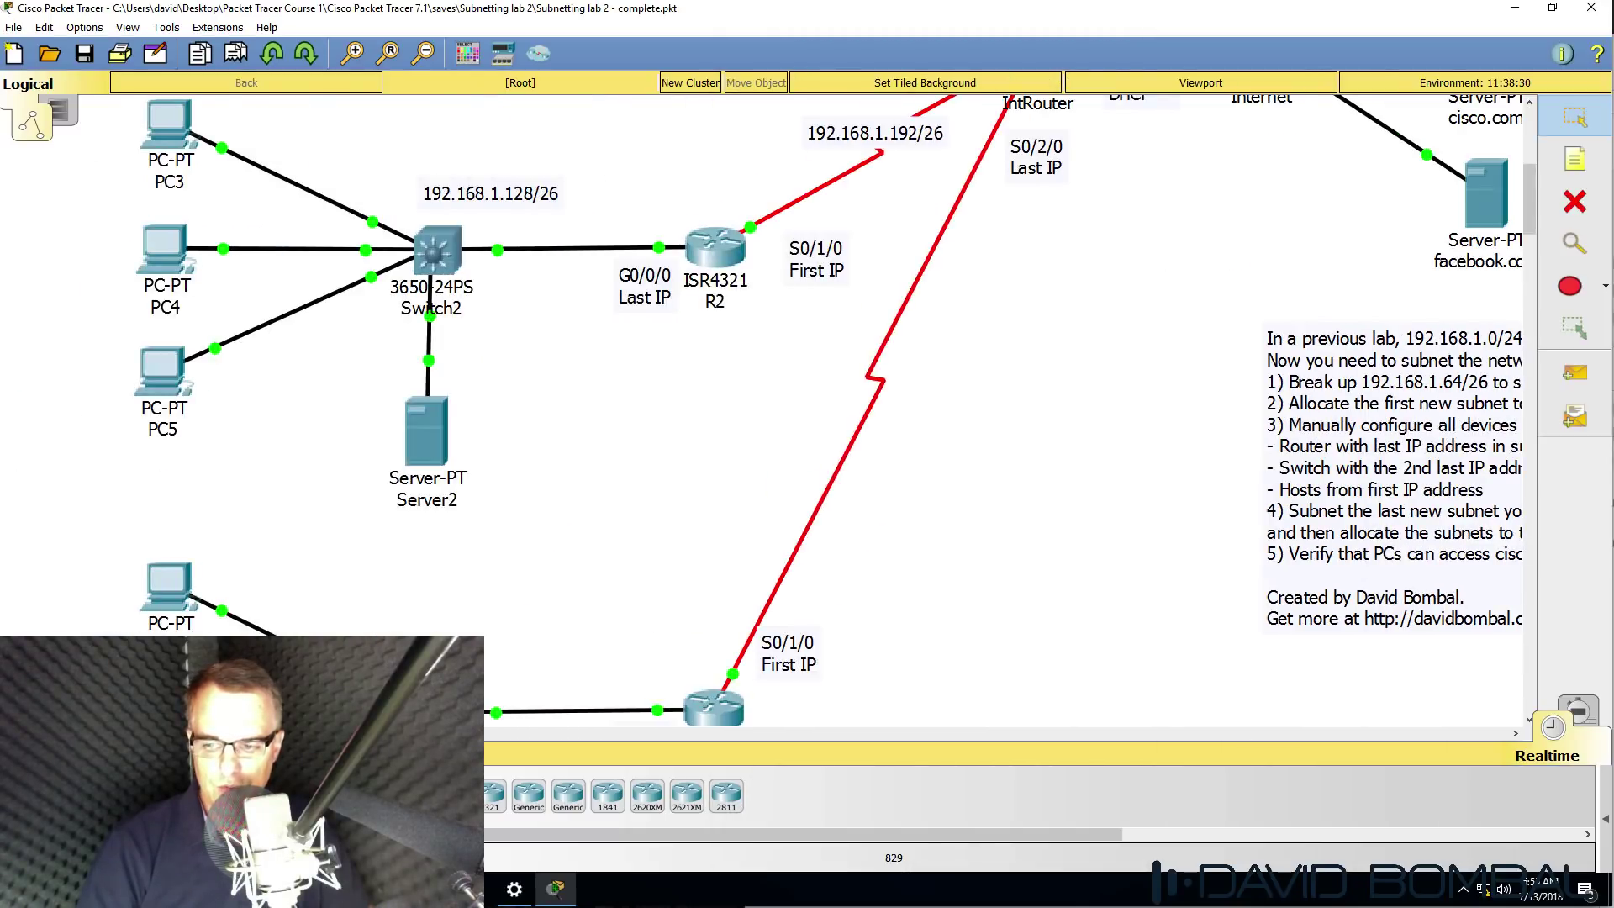
scroll(441, 587, "down", 3)
scroll(443, 593, "up", 2)
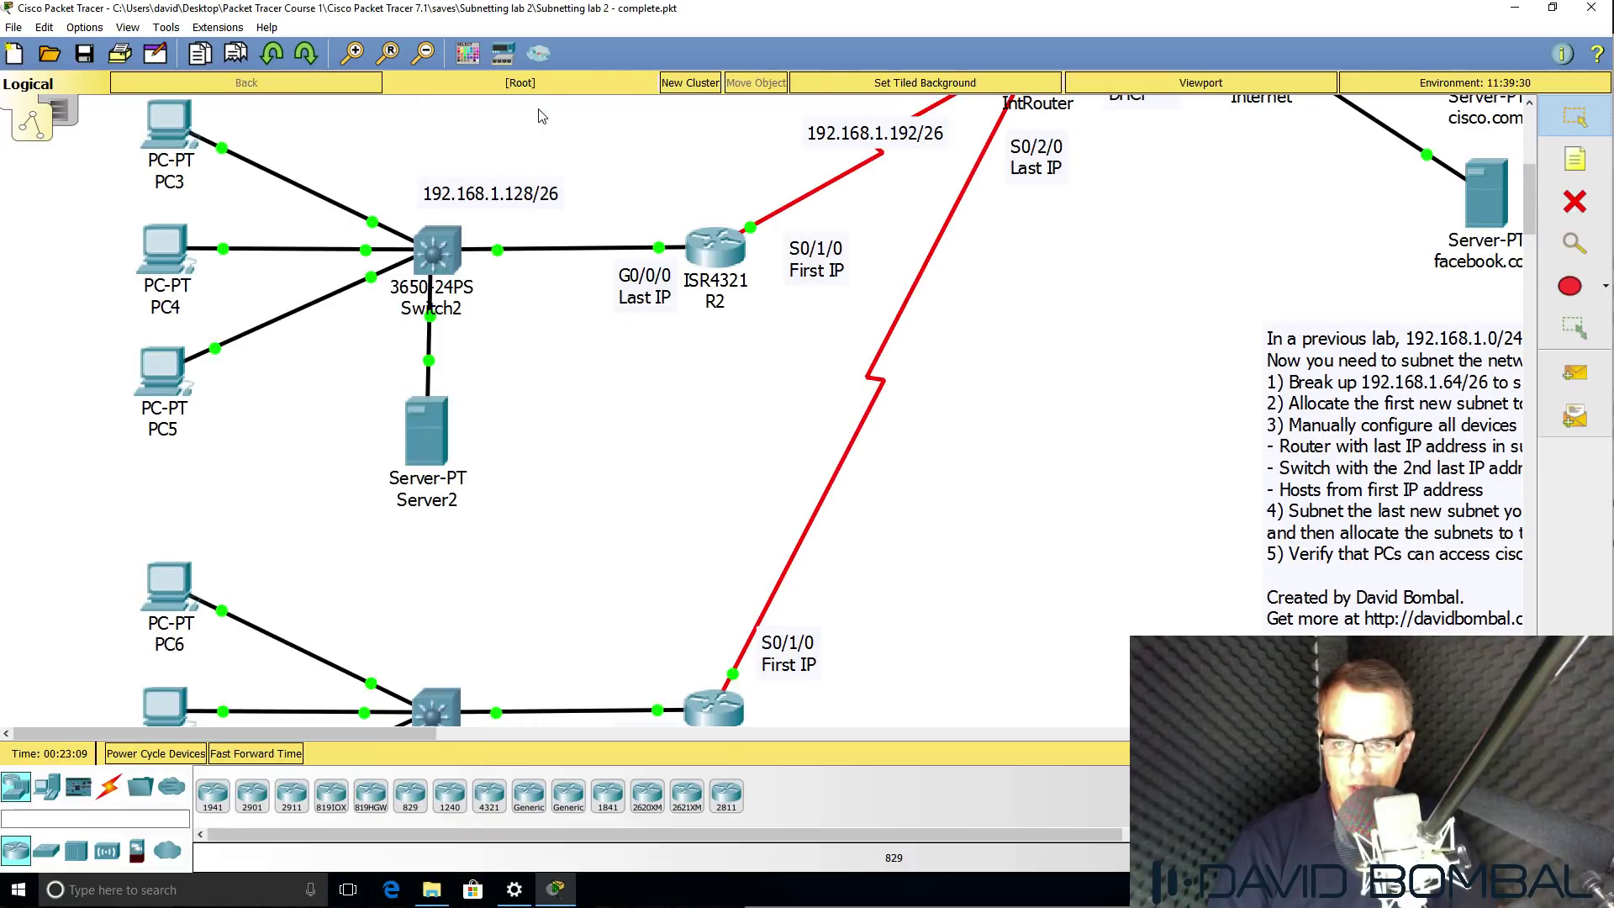
scroll(440, 600, "down", 3)
scroll(437, 598, "up", 2)
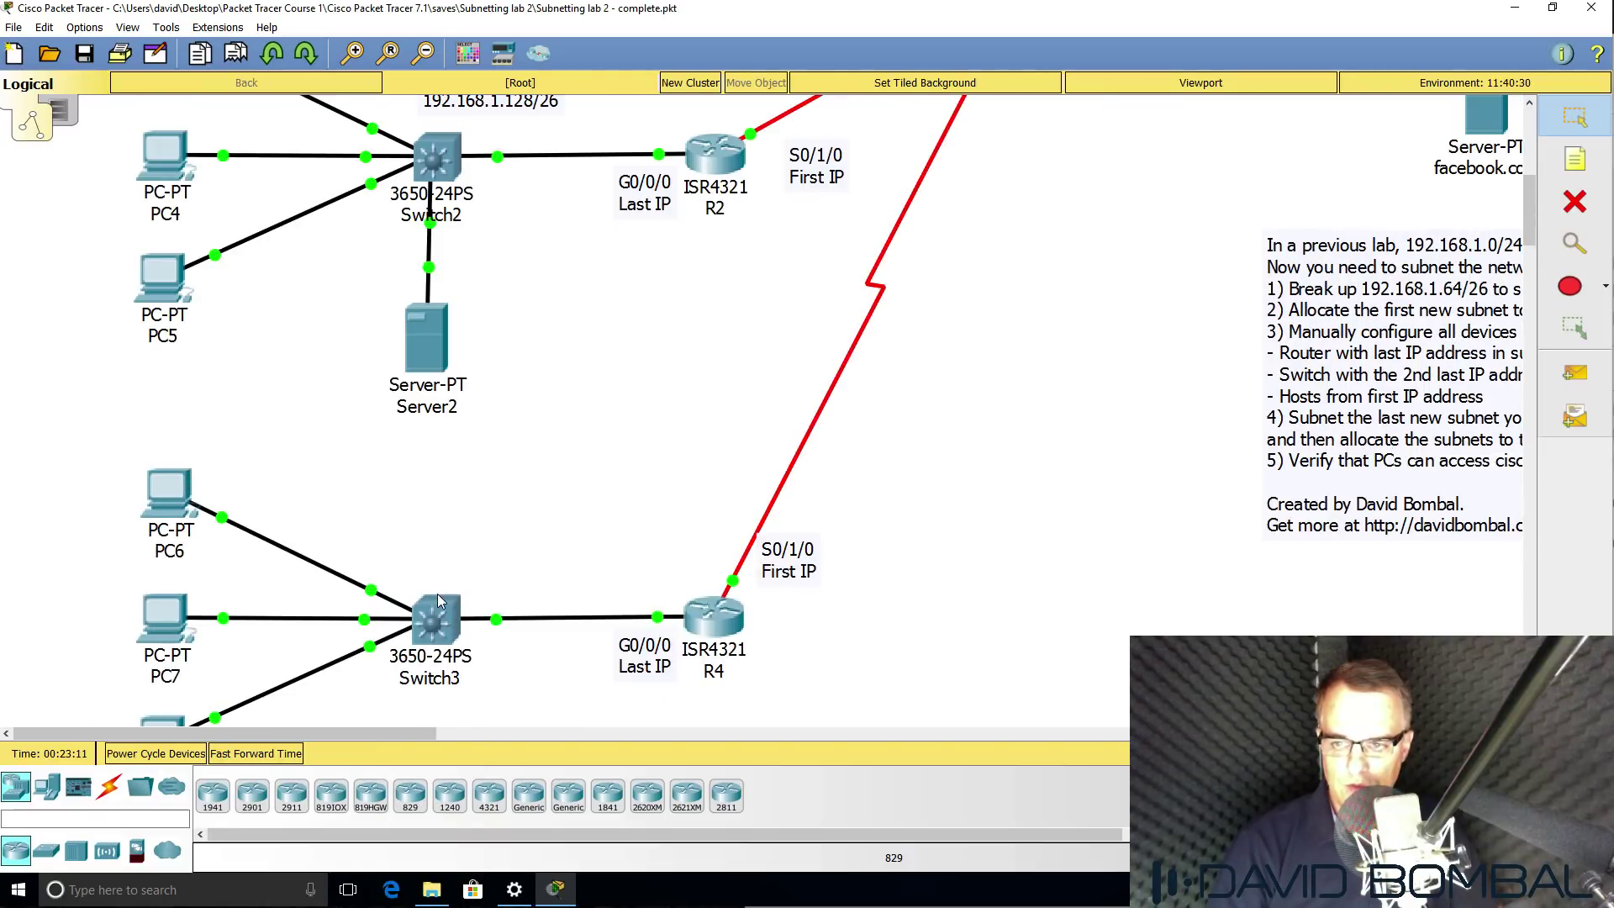
left_click(1575, 160)
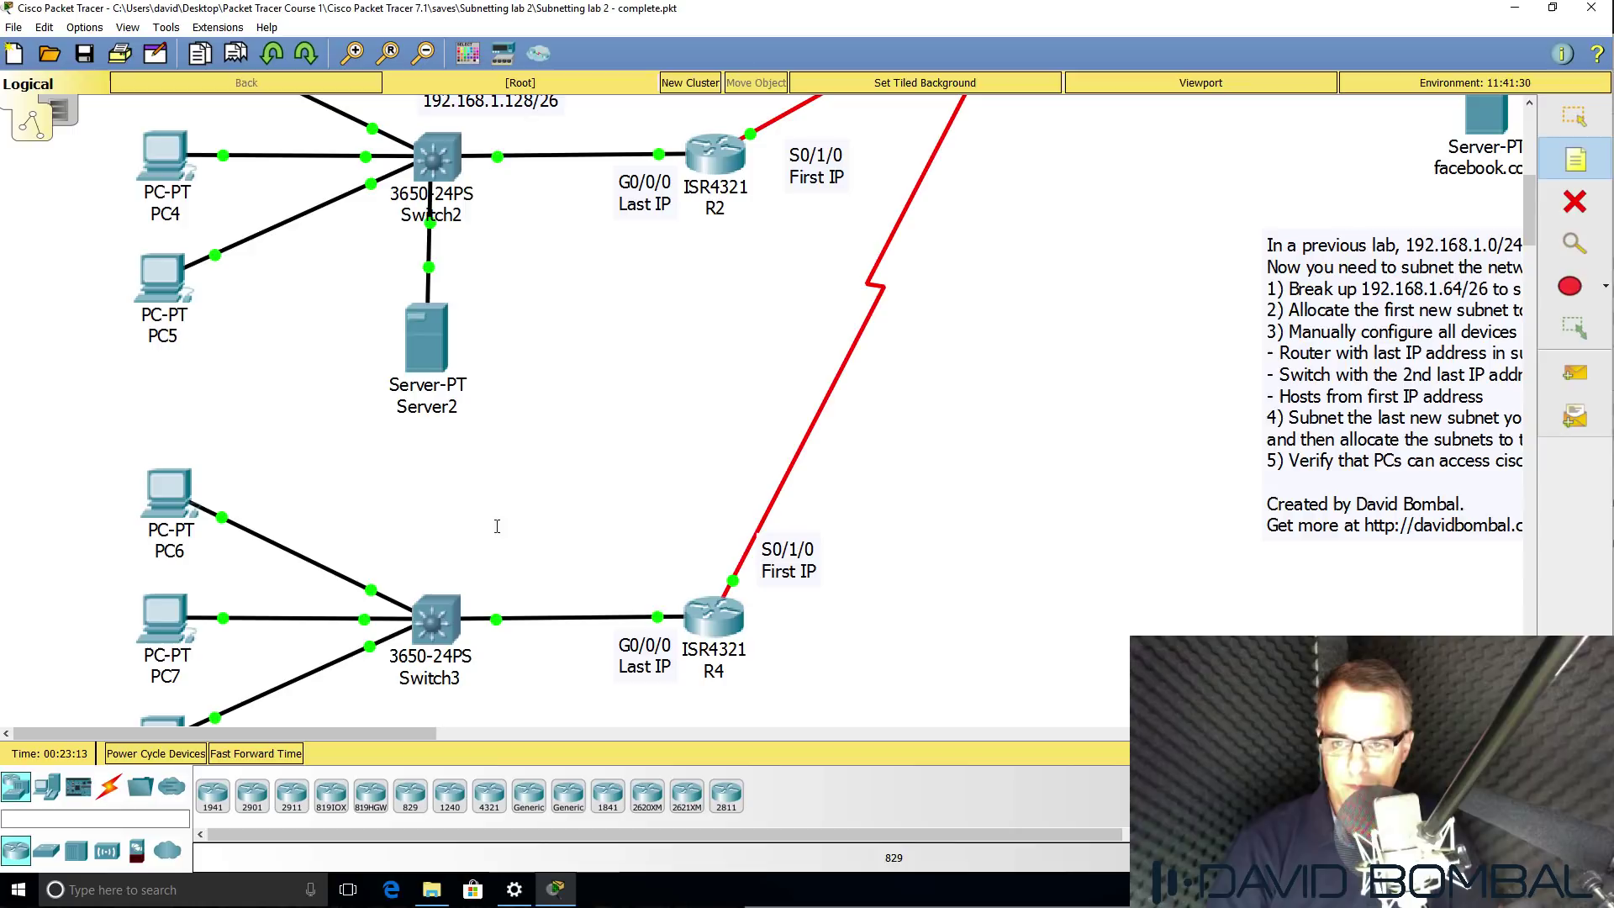
left_click(412, 552)
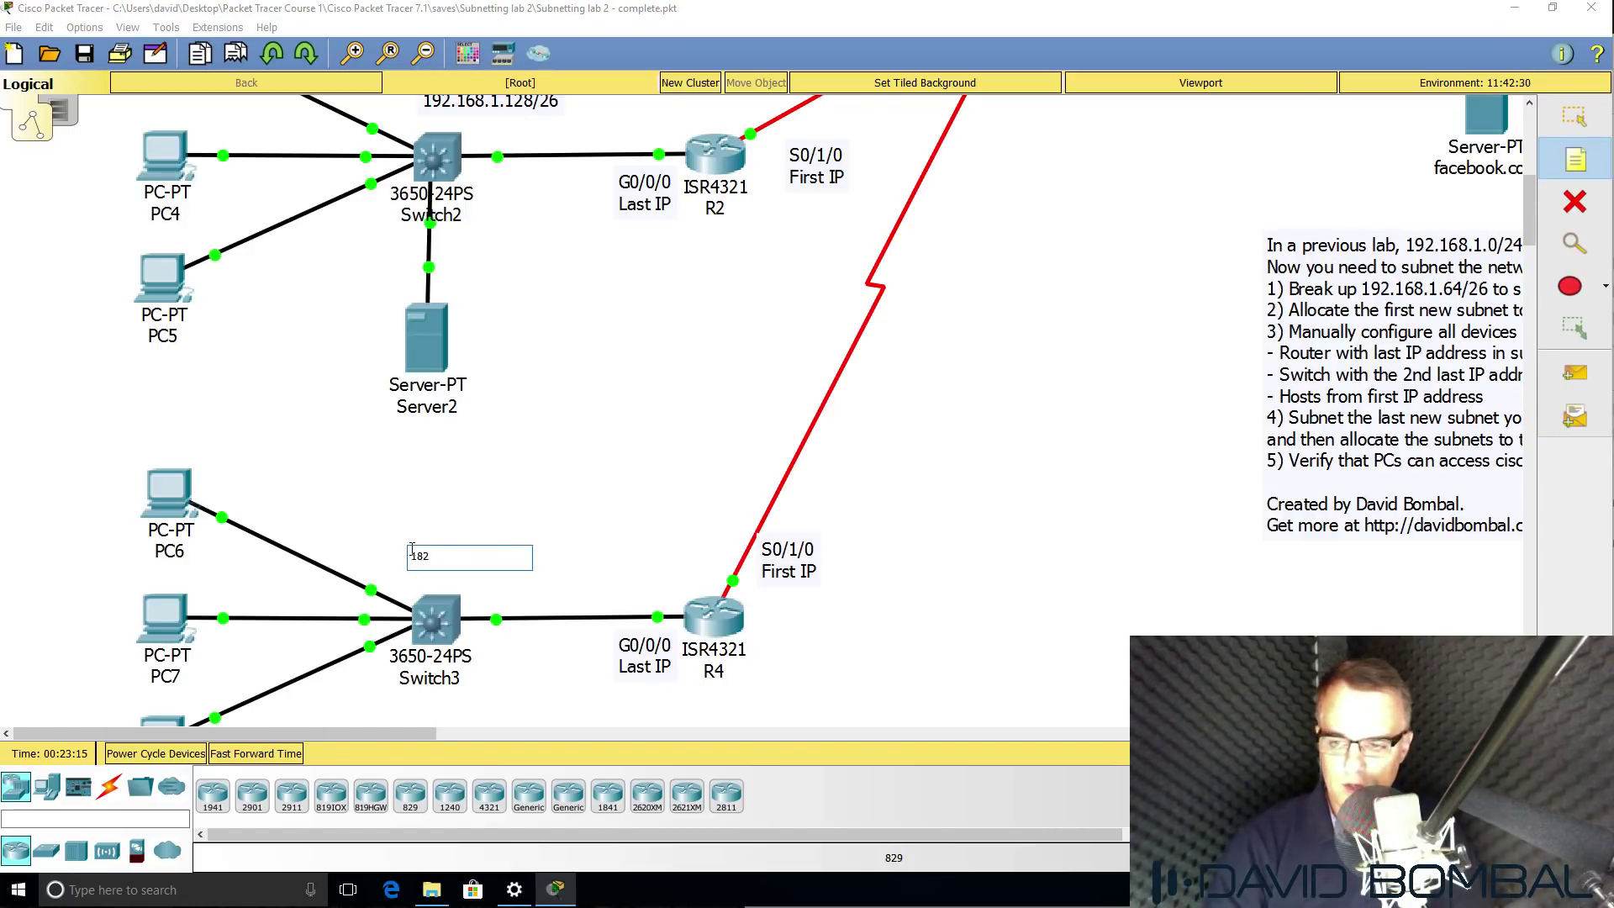
type("192.16")
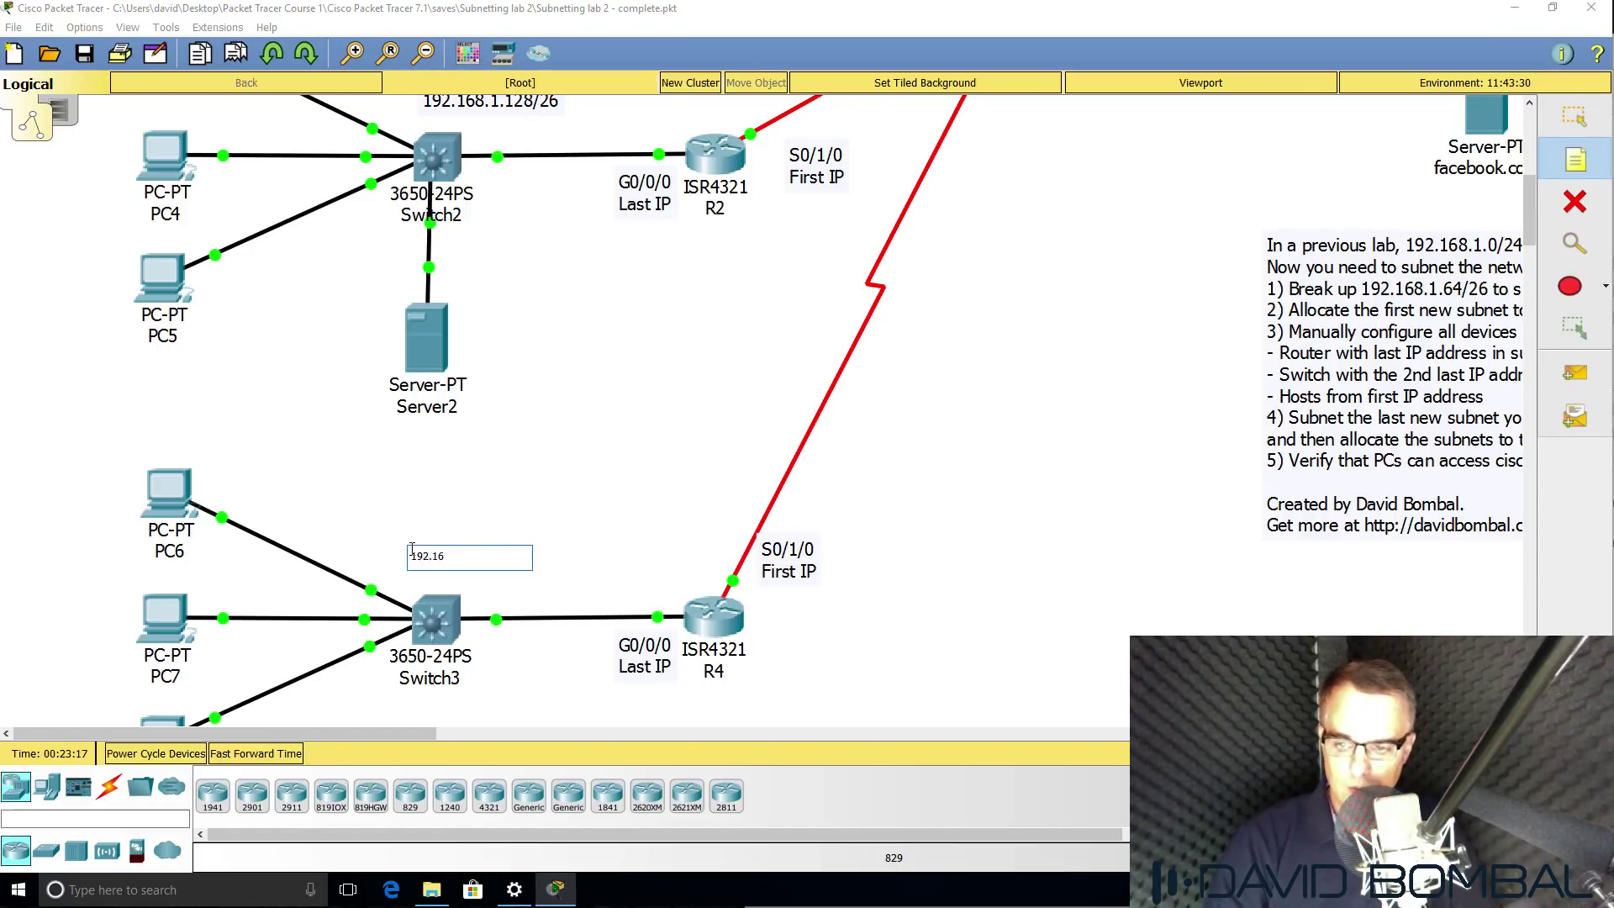
type("8.1.")
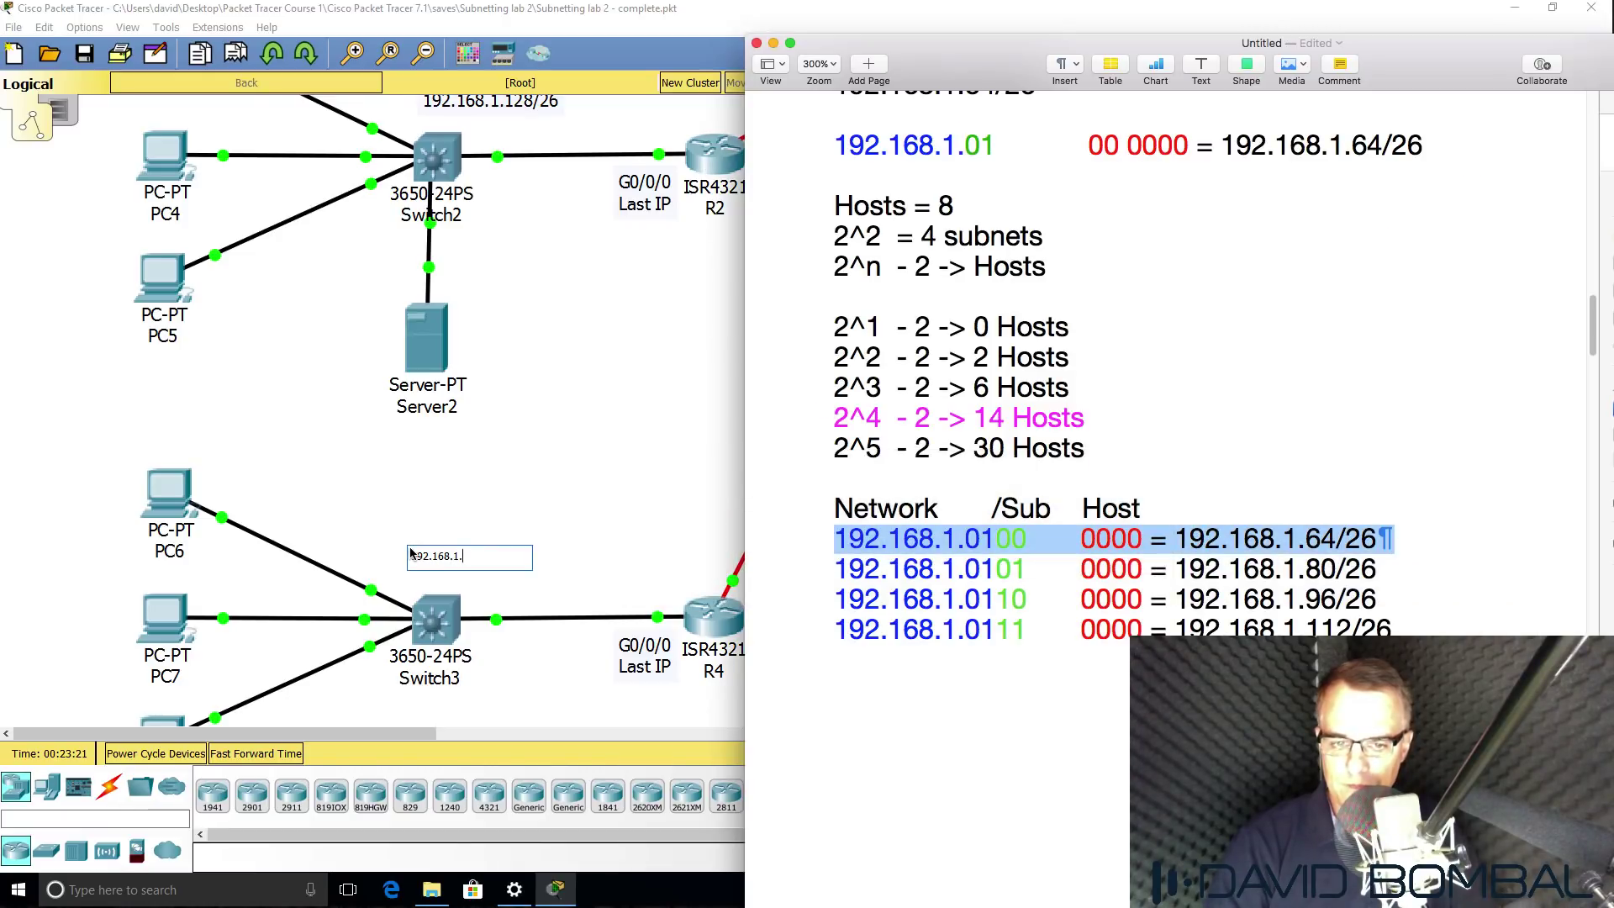
Extend the Switch3 note to '192.168.1.64/' and make the first subnet row 192.168.1.64/28
key("super+Tab")
type("64/")
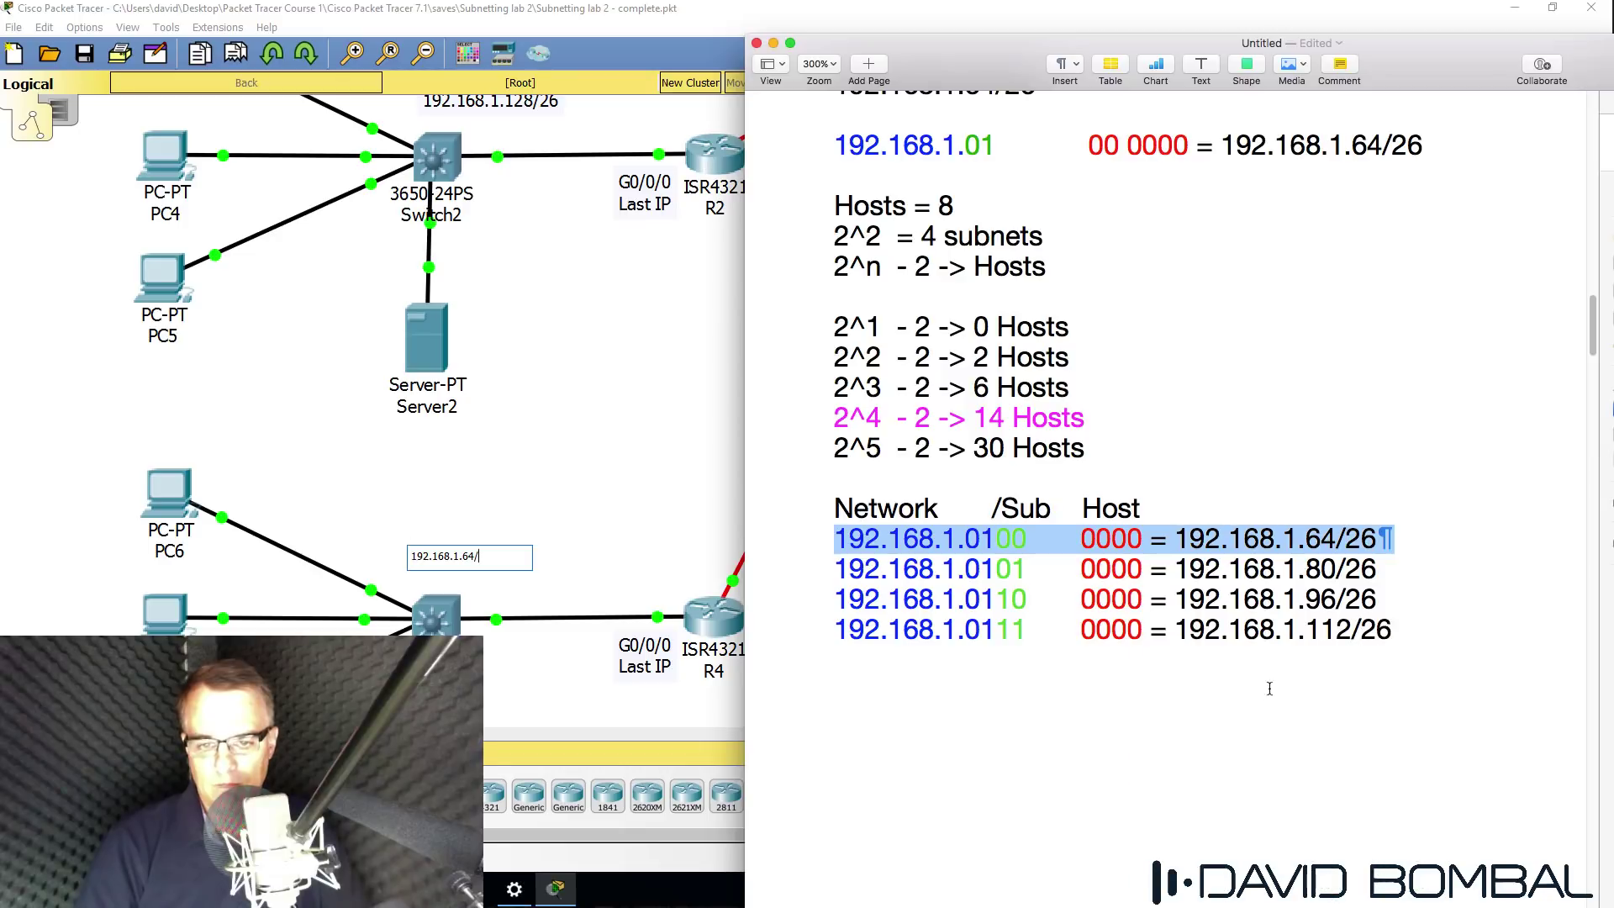
left_click(1345, 537)
left_click_drag(1347, 538, 1396, 539)
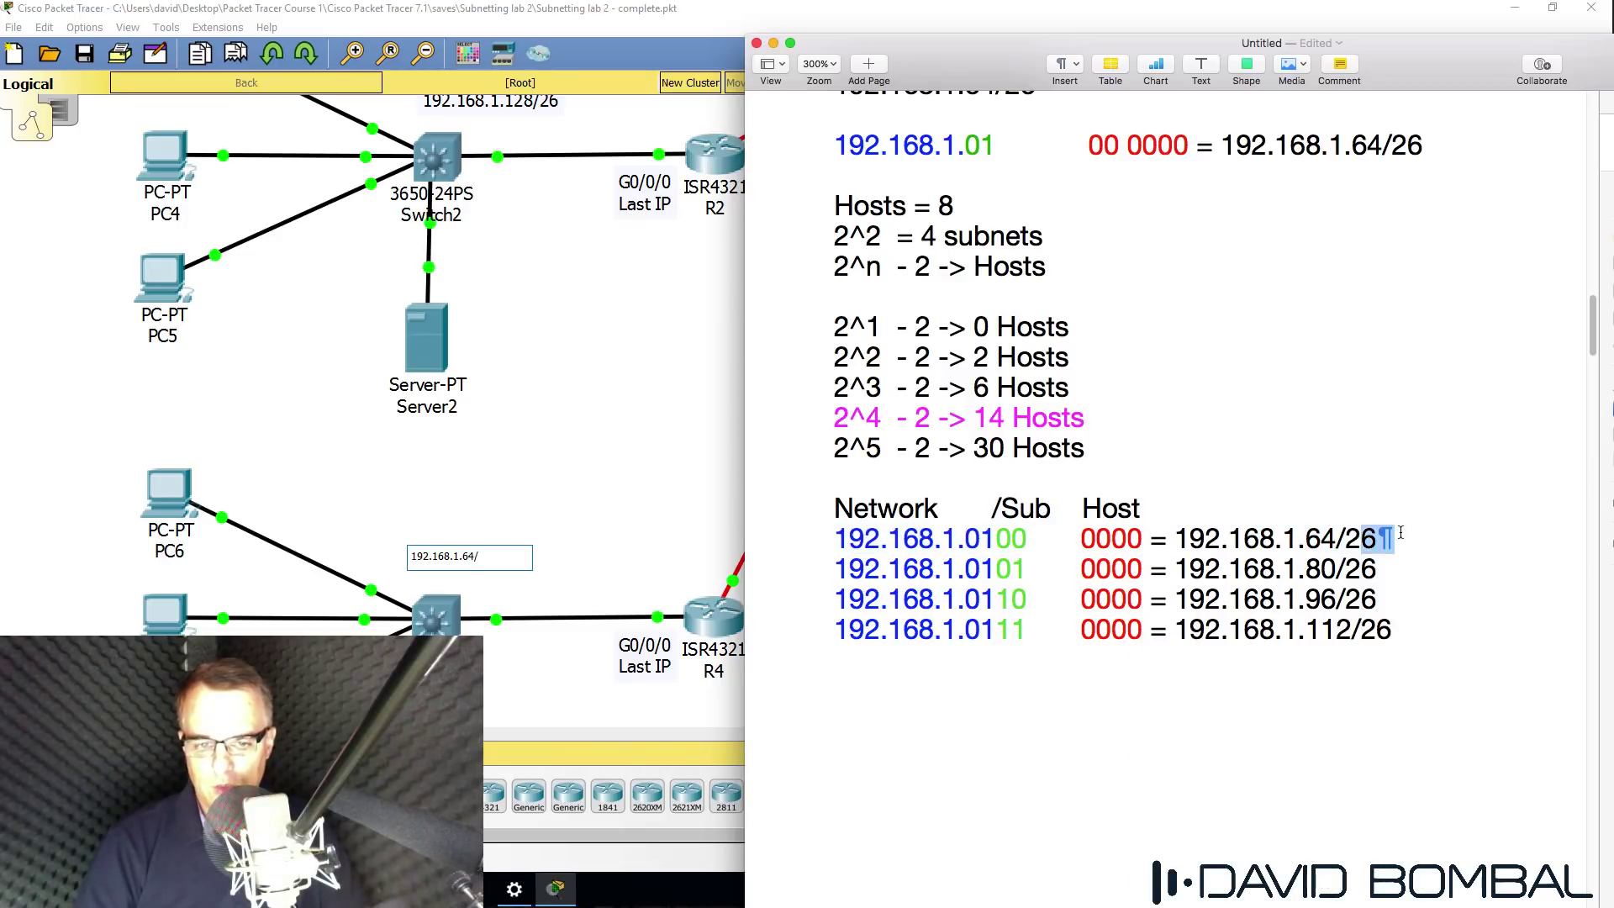
key("BackSpace")
key("Return")
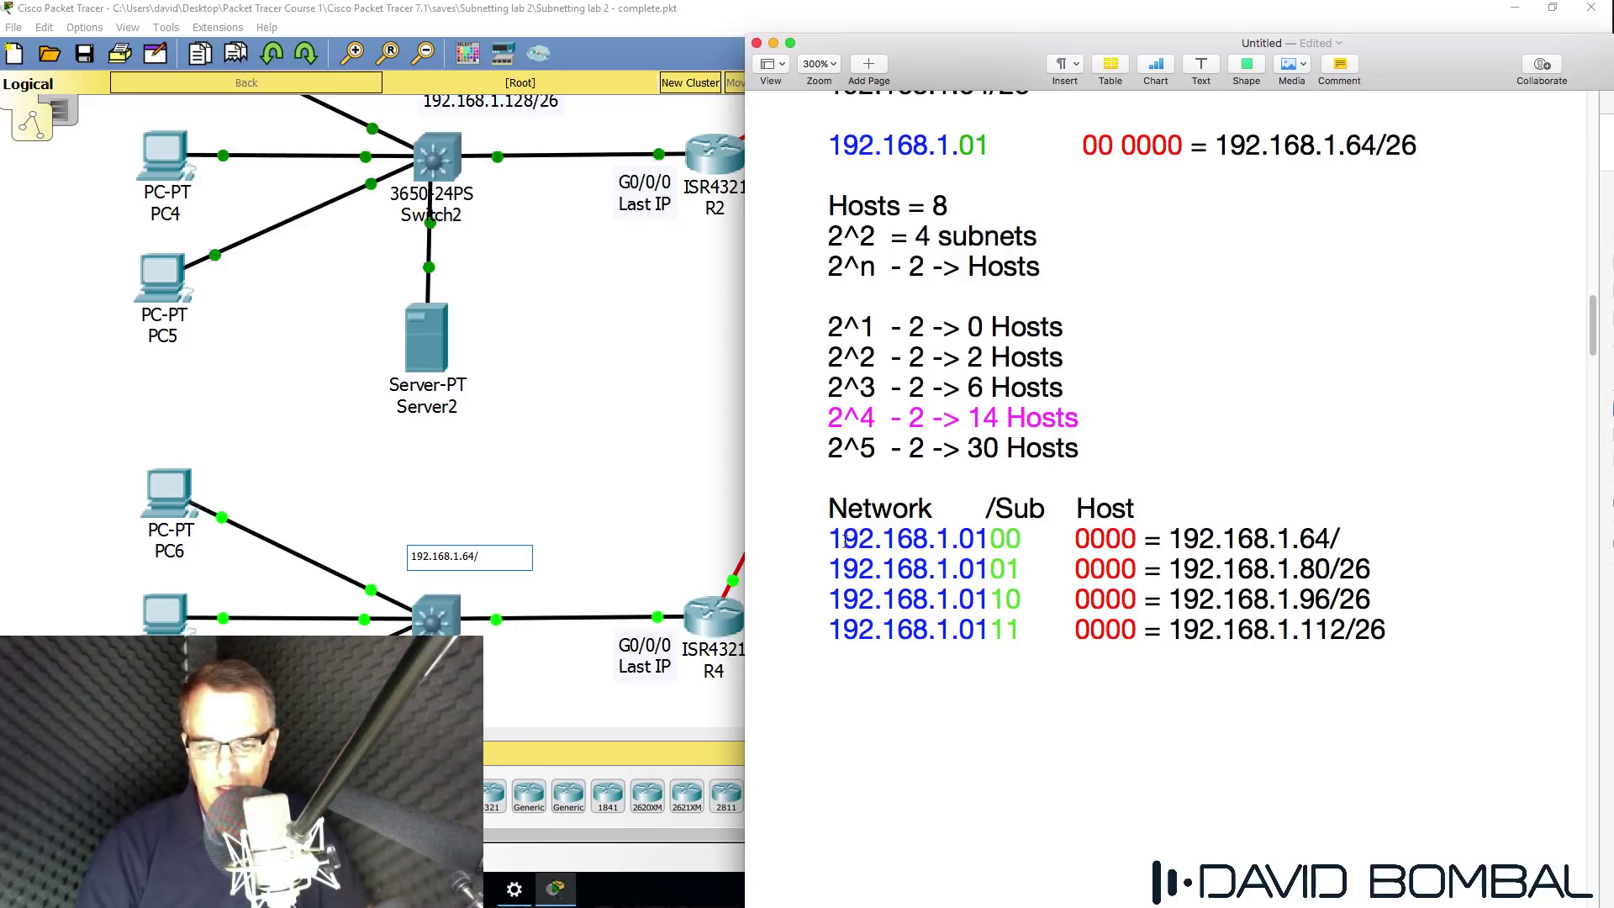
left_click_drag(829, 539, 951, 540)
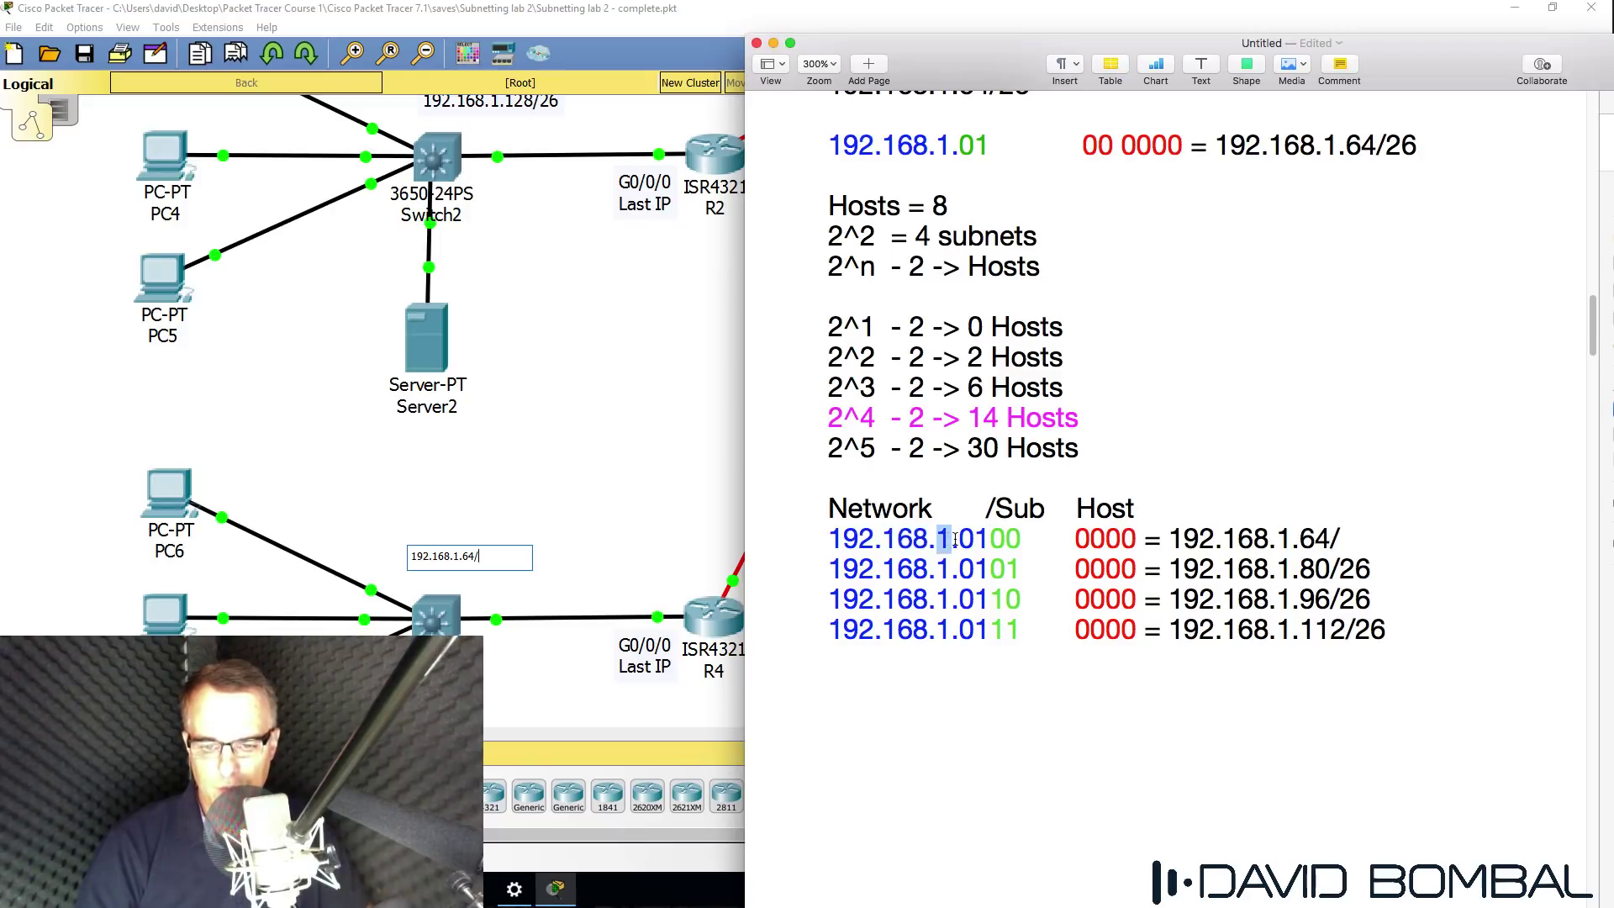
left_click_drag(955, 539, 1015, 538)
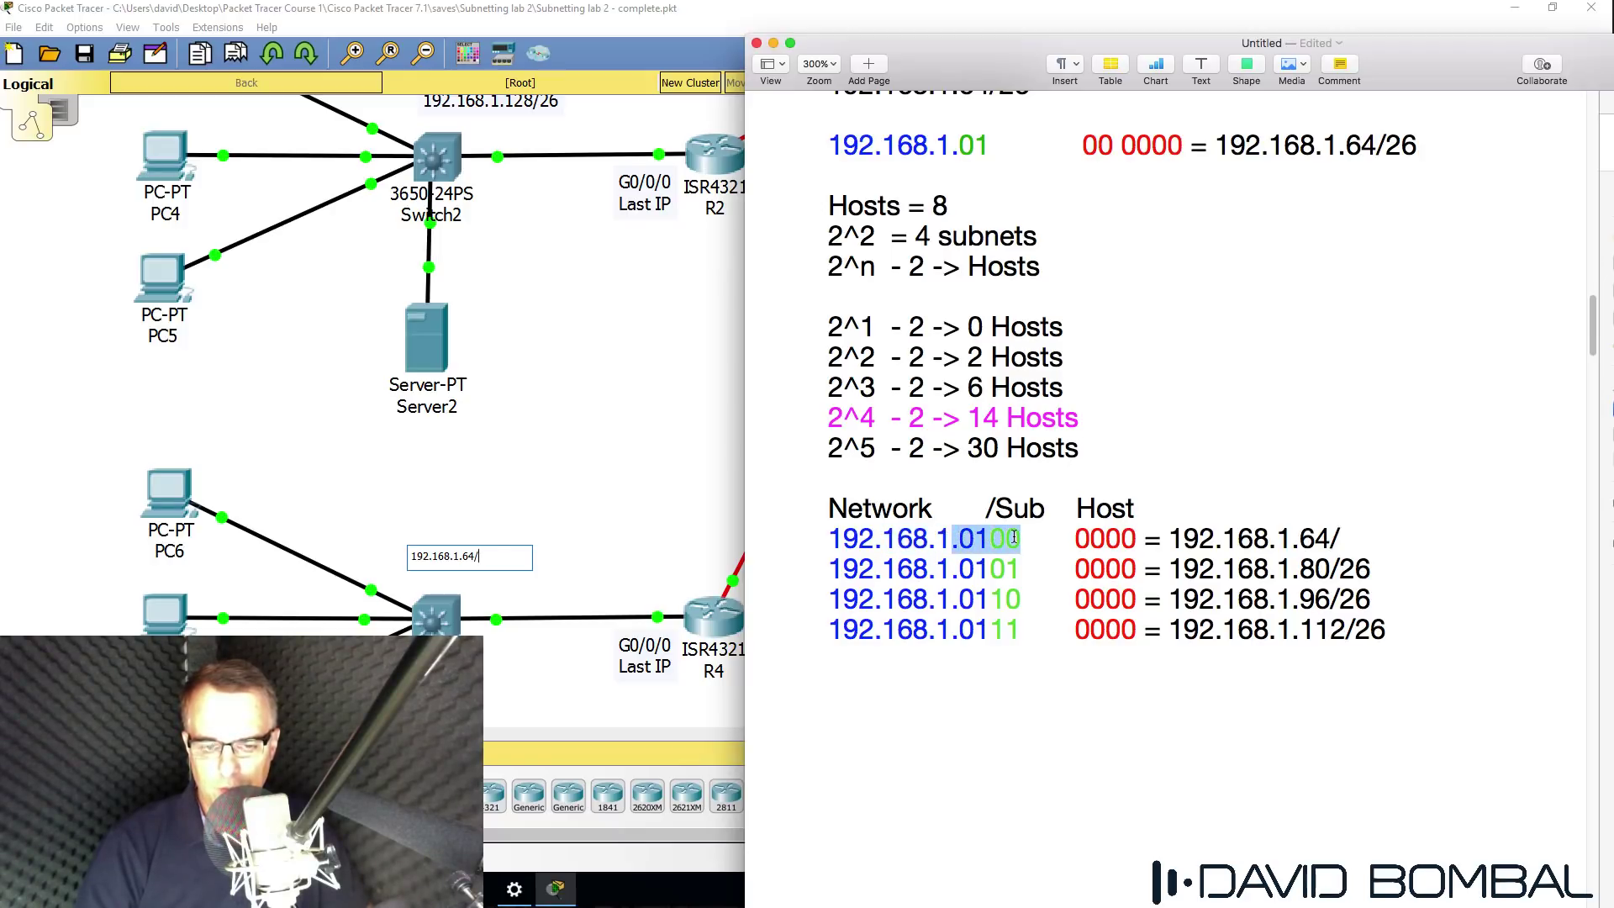
left_click(1387, 539)
type("28")
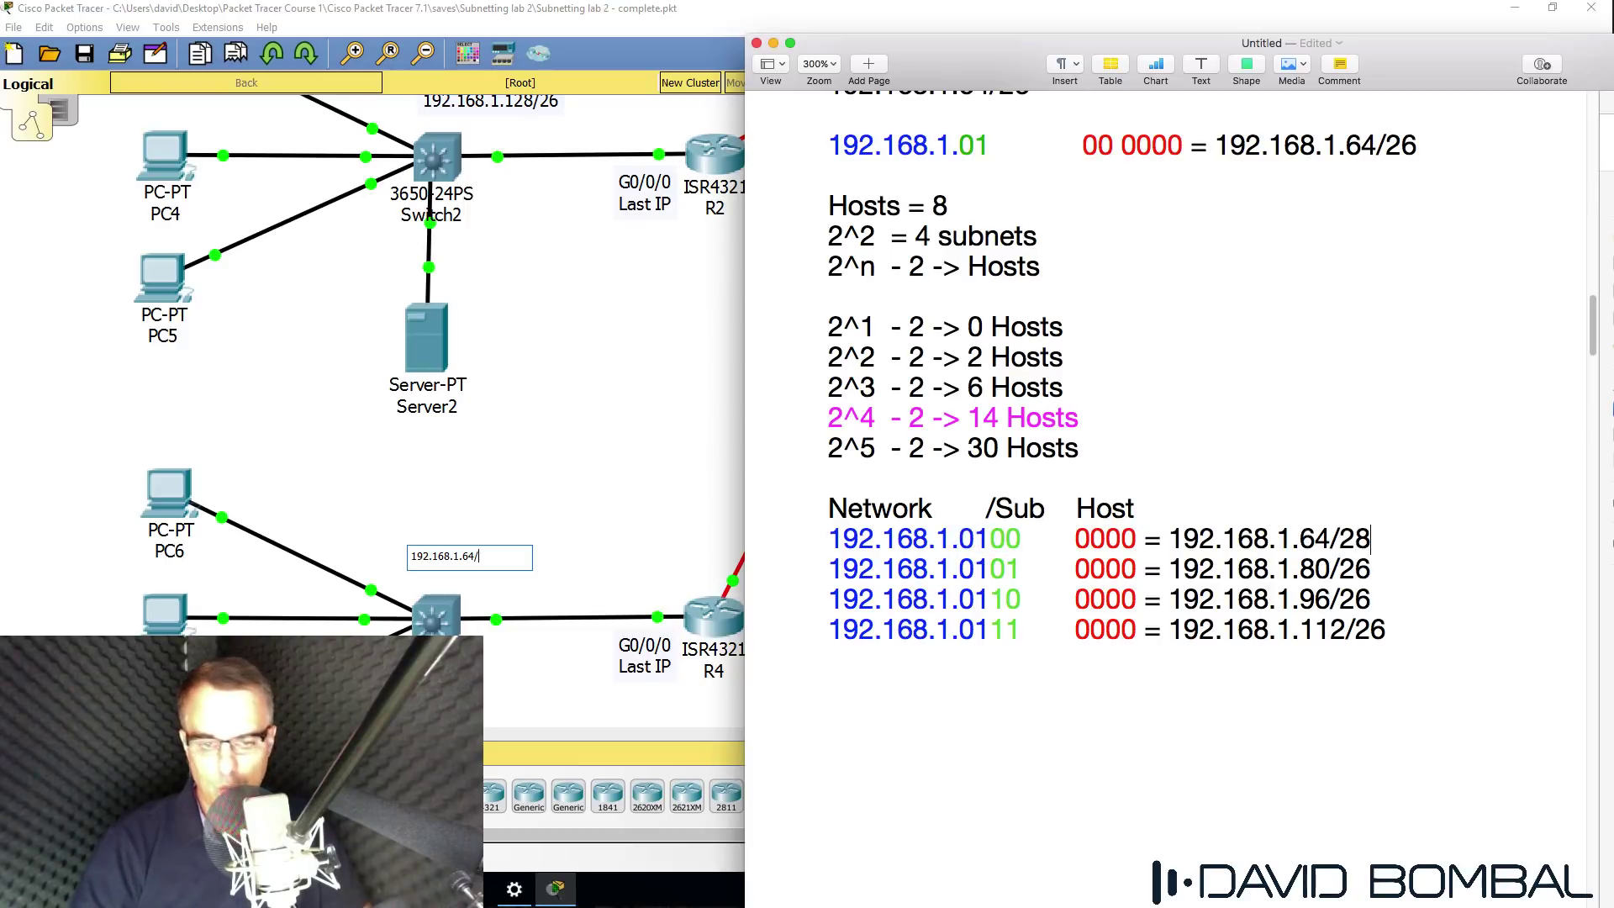
Change the .80 and .96 rows to /28 and delete the 6 from the .112 row's /26
left_click_drag(959, 570, 1027, 569)
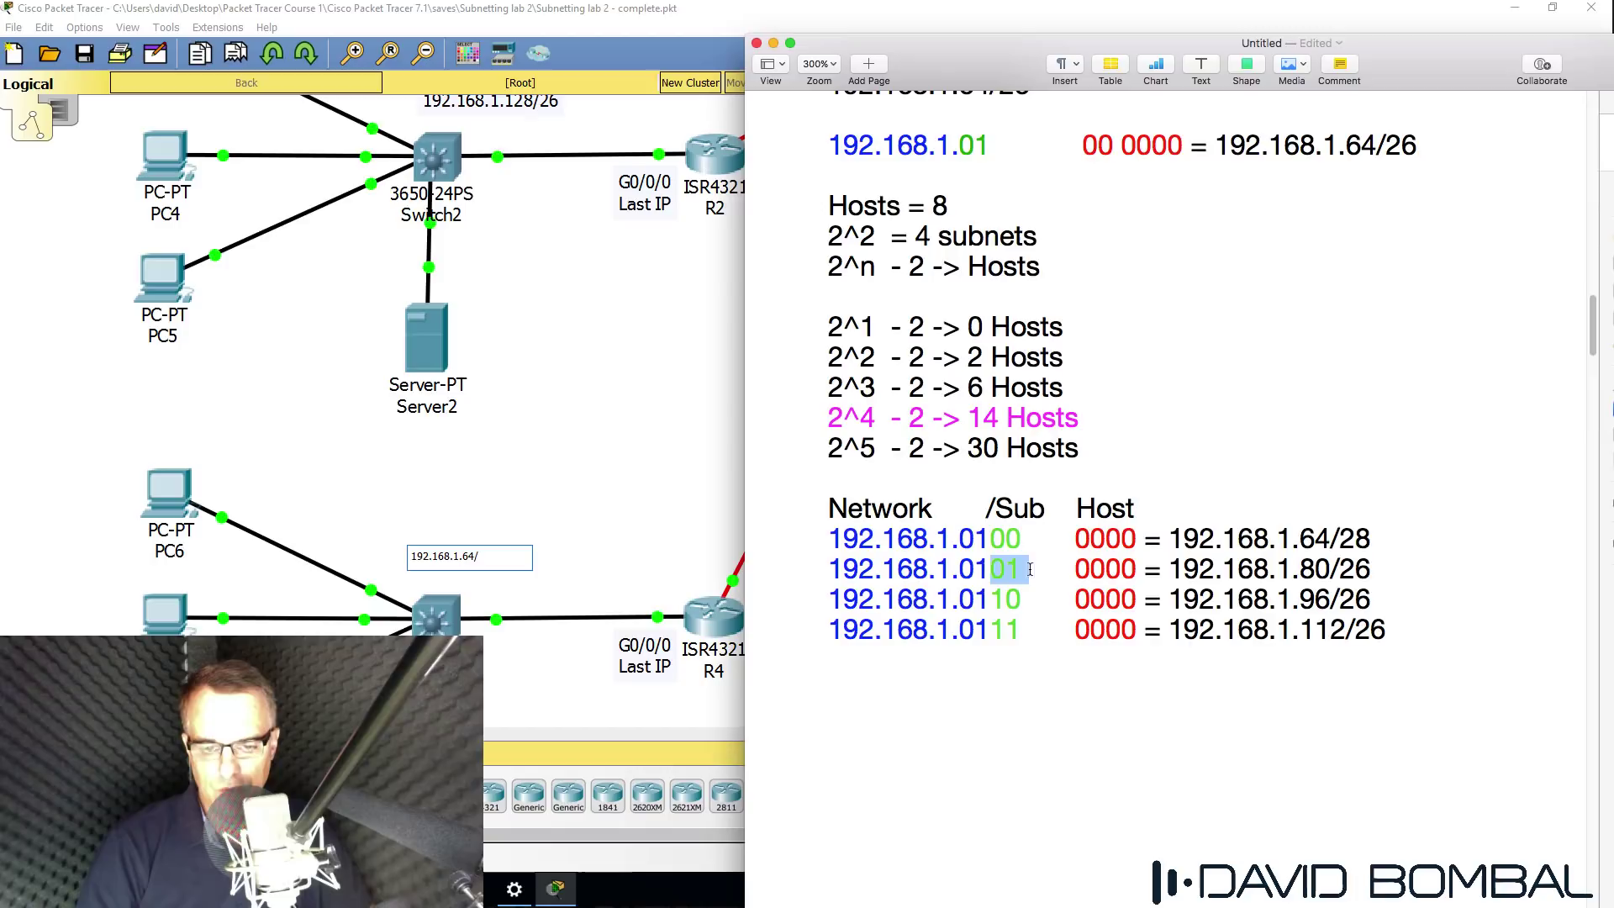
left_click(1381, 562)
key("BackSpace")
type("8")
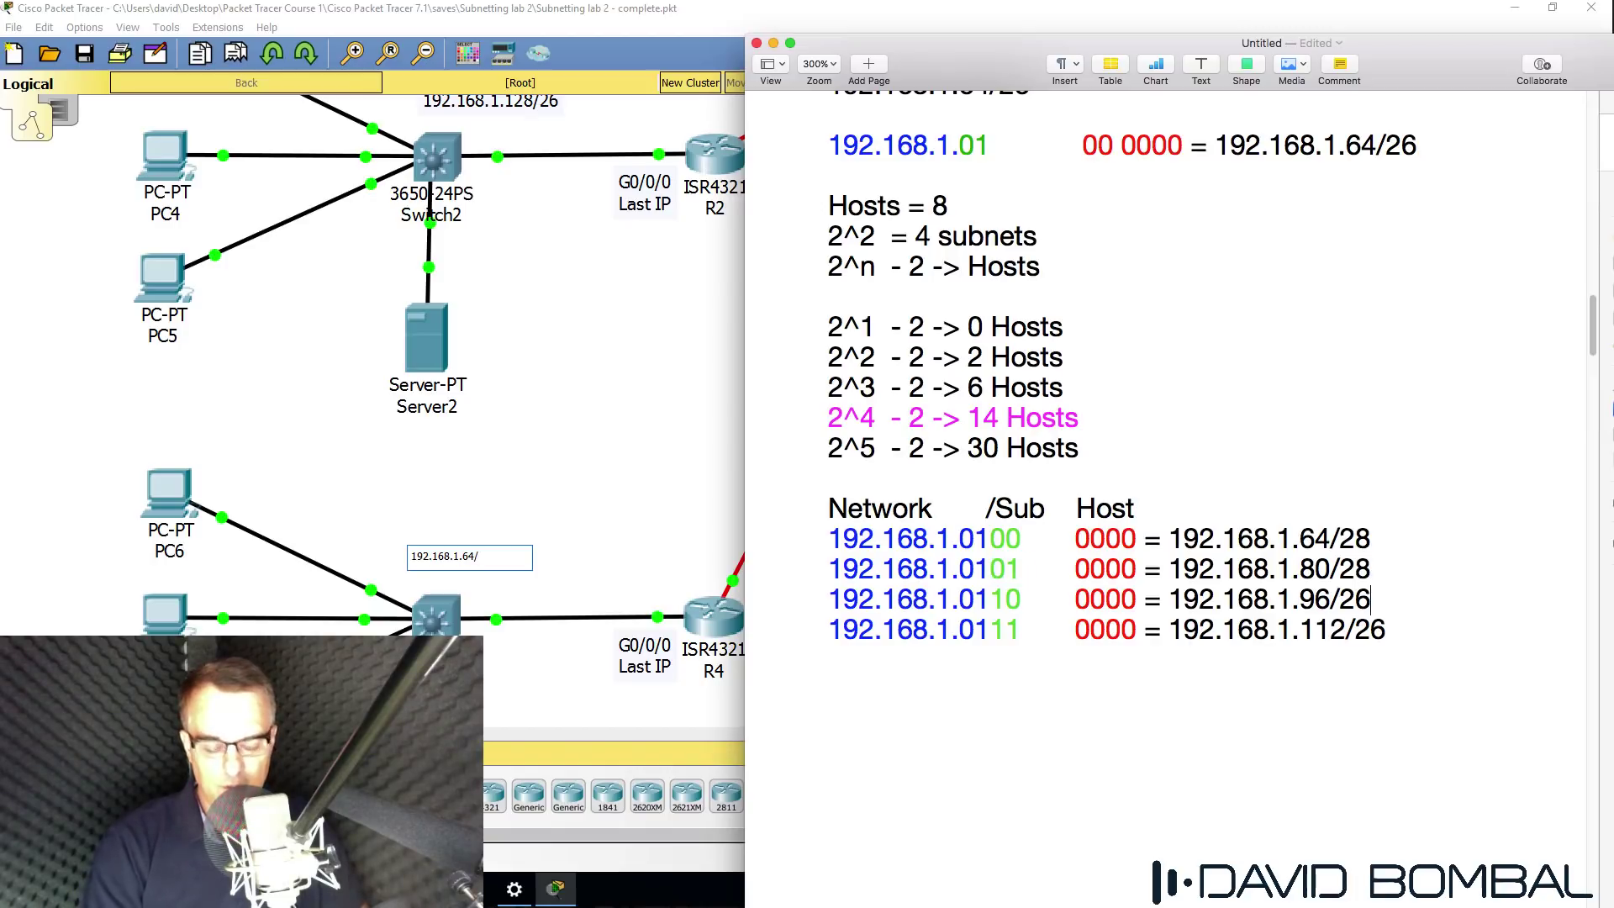
key("Down")
key("BackSpace")
type("8")
key("Down")
key("Right")
key("BackSpace")
Finish the .112 row as /28 and complete the Switch3 note as 192.168.1.64/28
type("8")
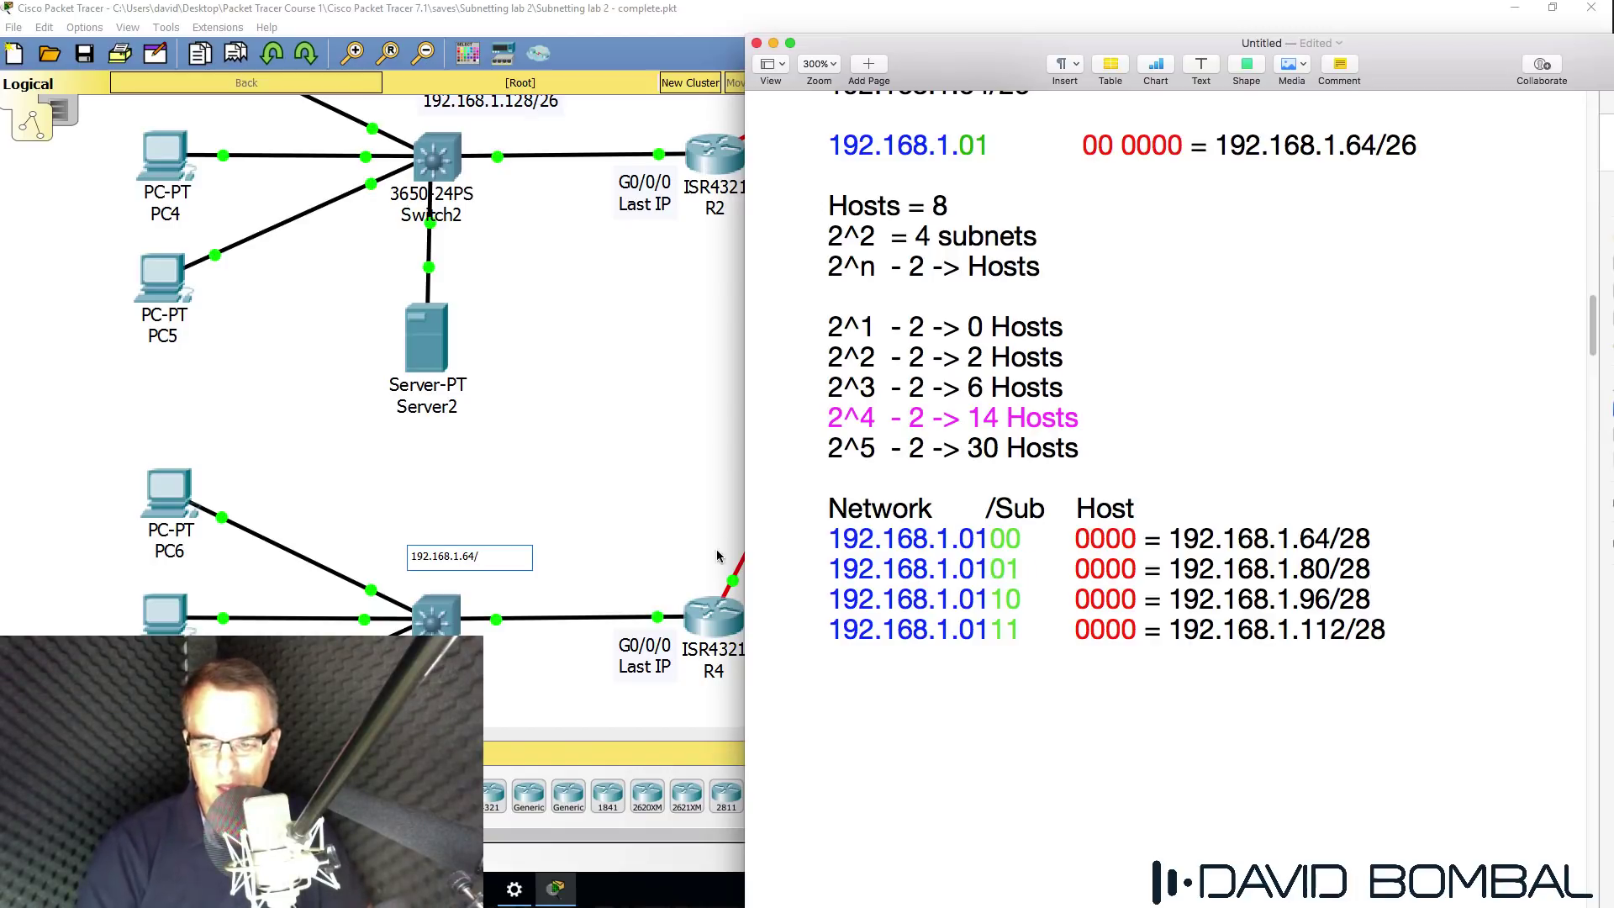
left_click(505, 553)
type("28")
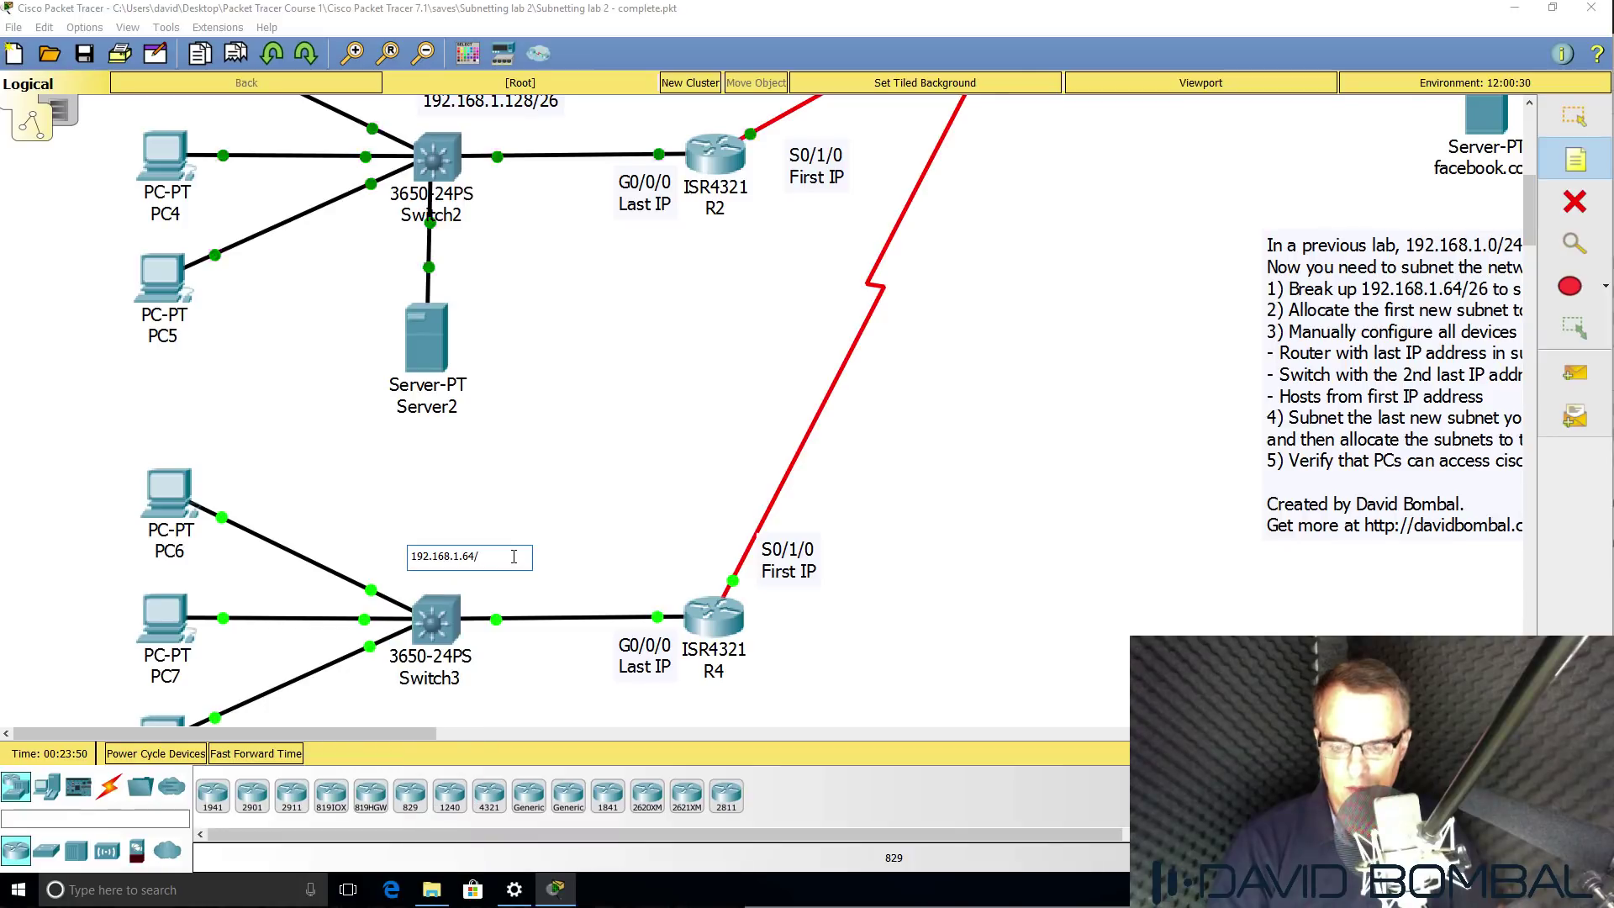
left_click(1107, 557)
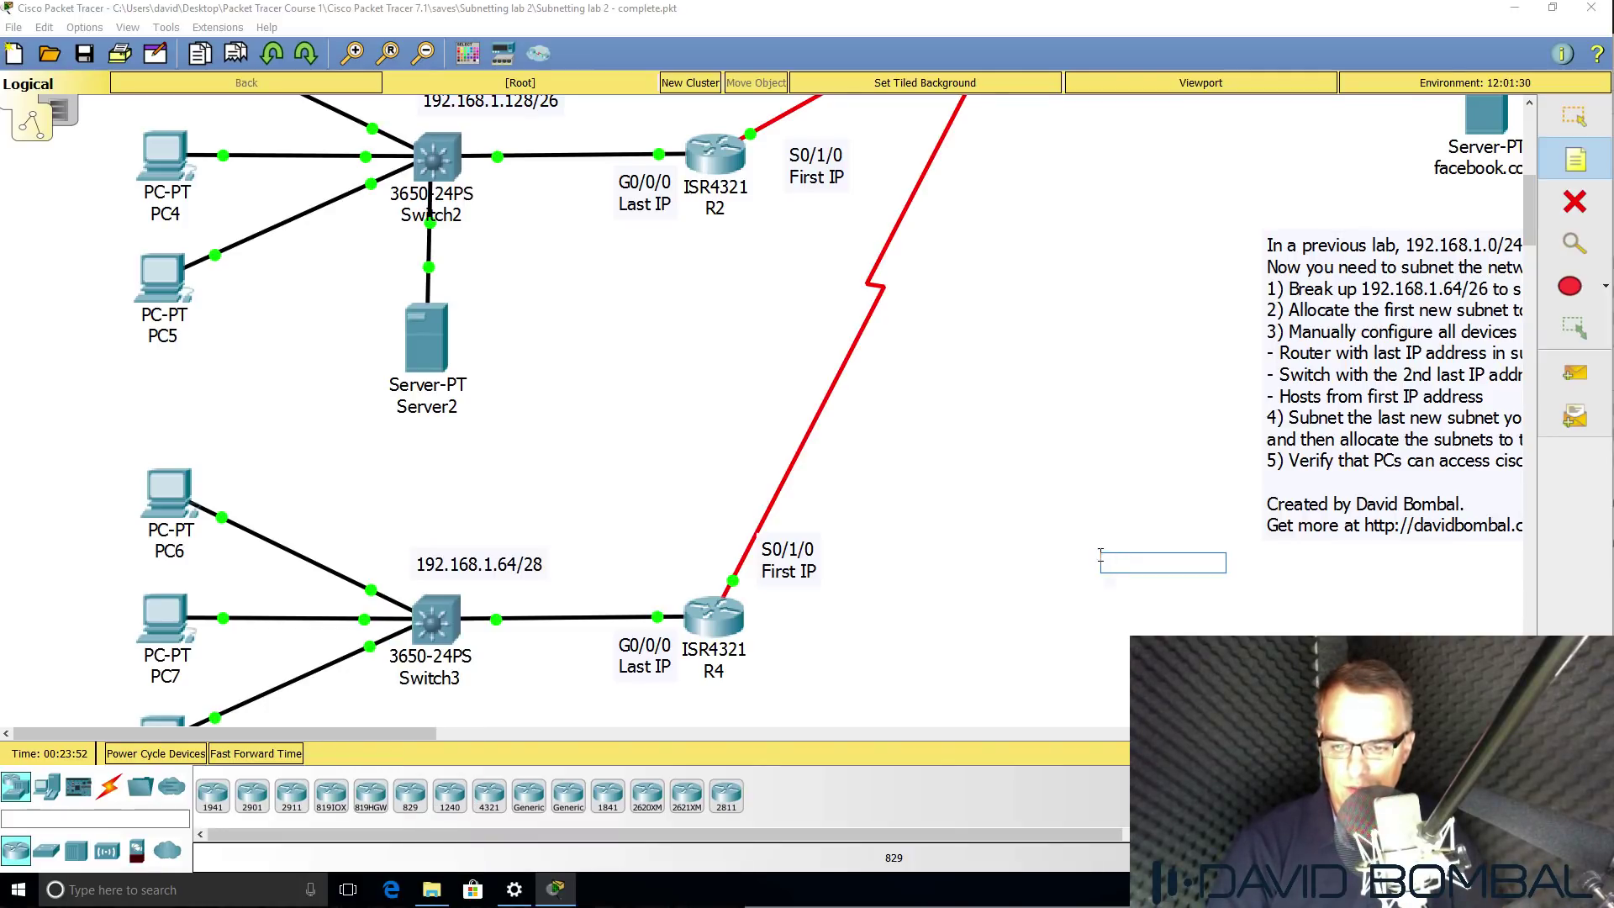
left_click(1578, 126)
Check the 192.168.1.64/26 link label, then select the 192.168.1.112/28 line in the notes
scroll(781, 540, "up", 3)
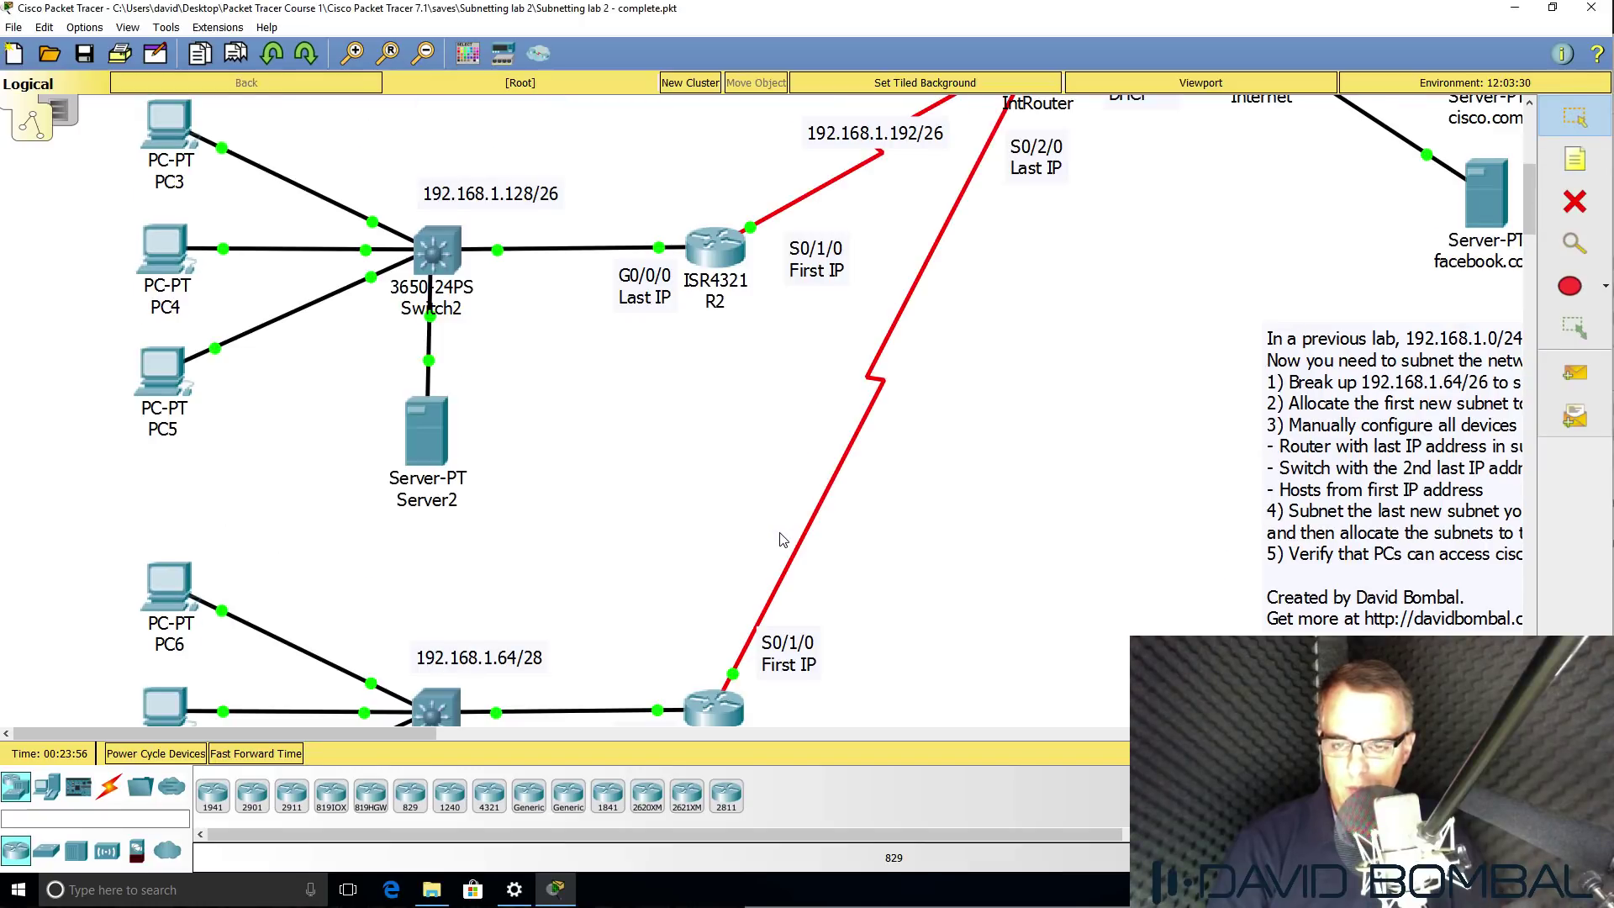
scroll(782, 540, "up", 5)
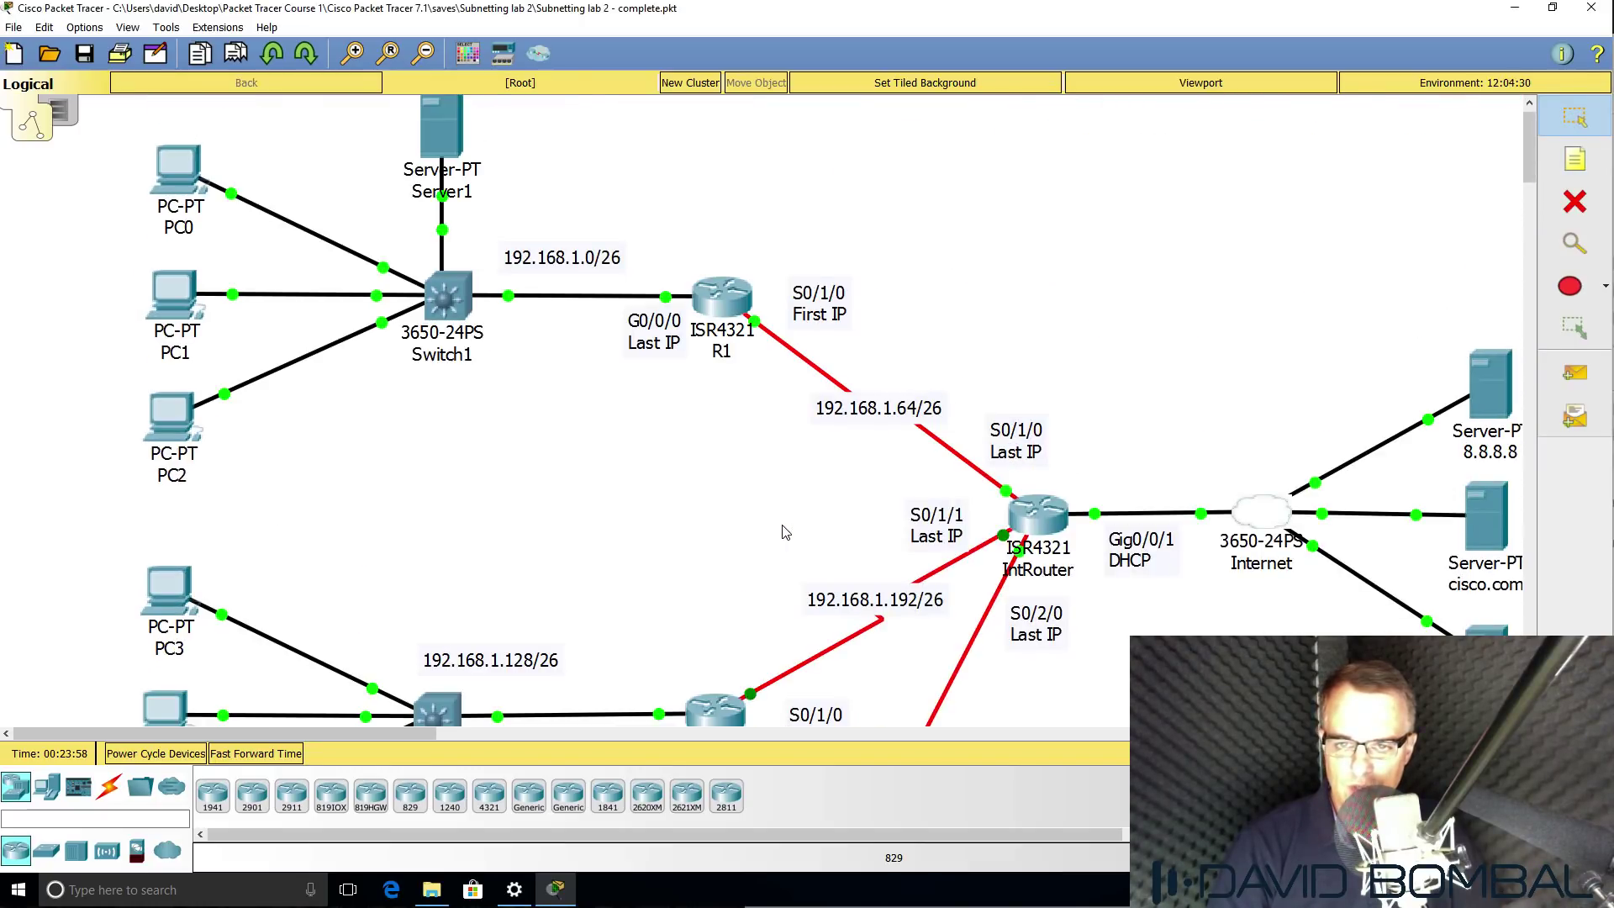
double_click(915, 412)
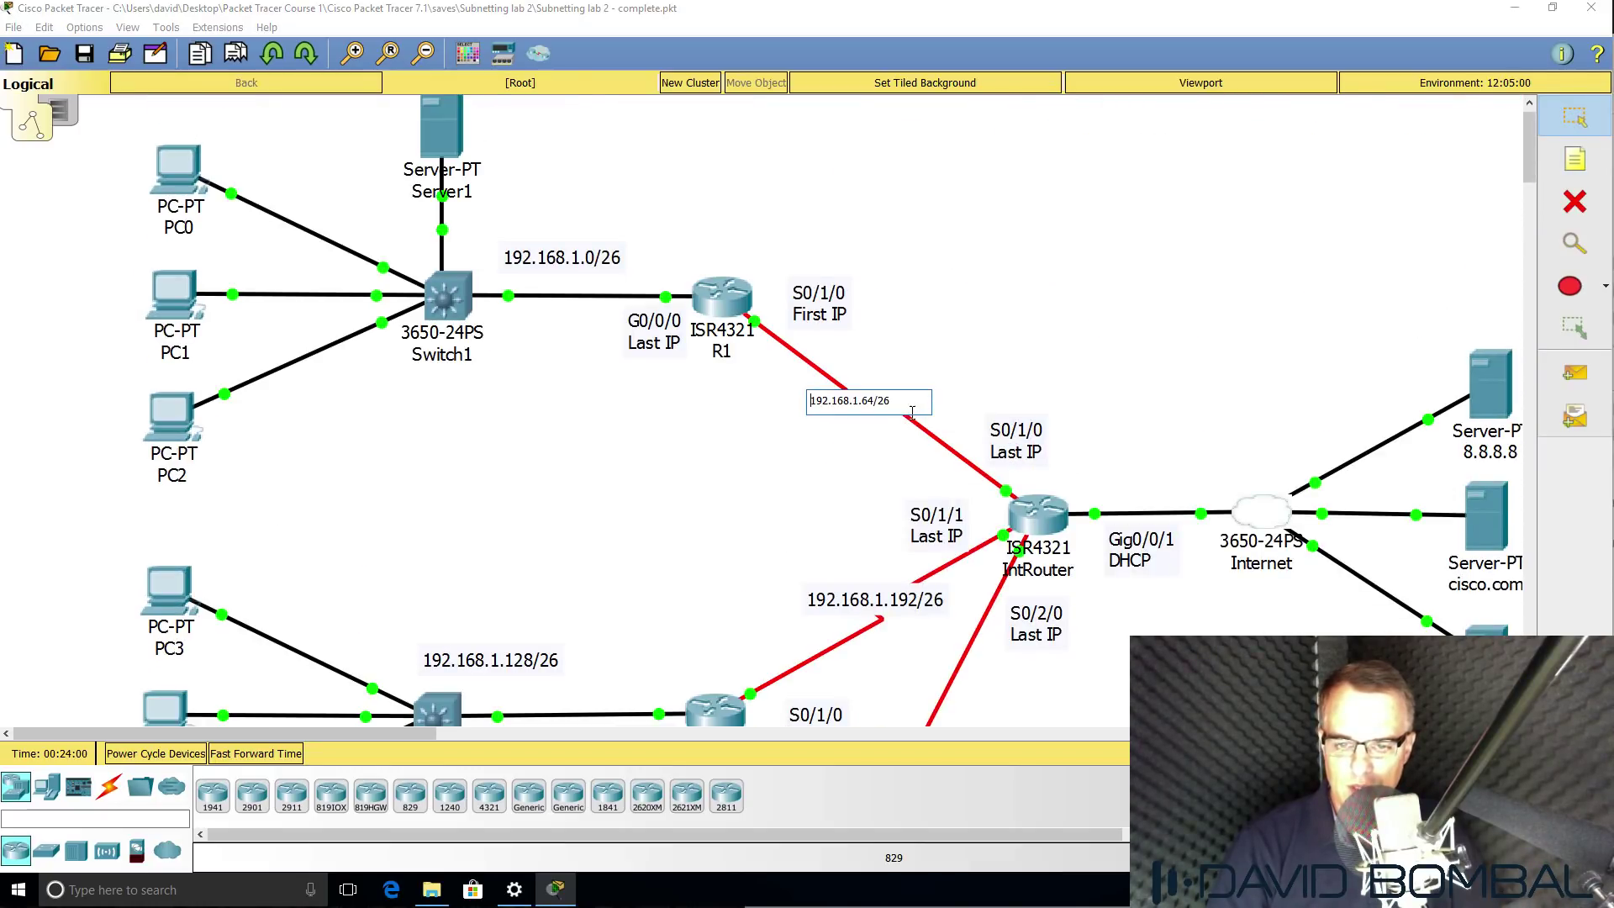
left_click(821, 435)
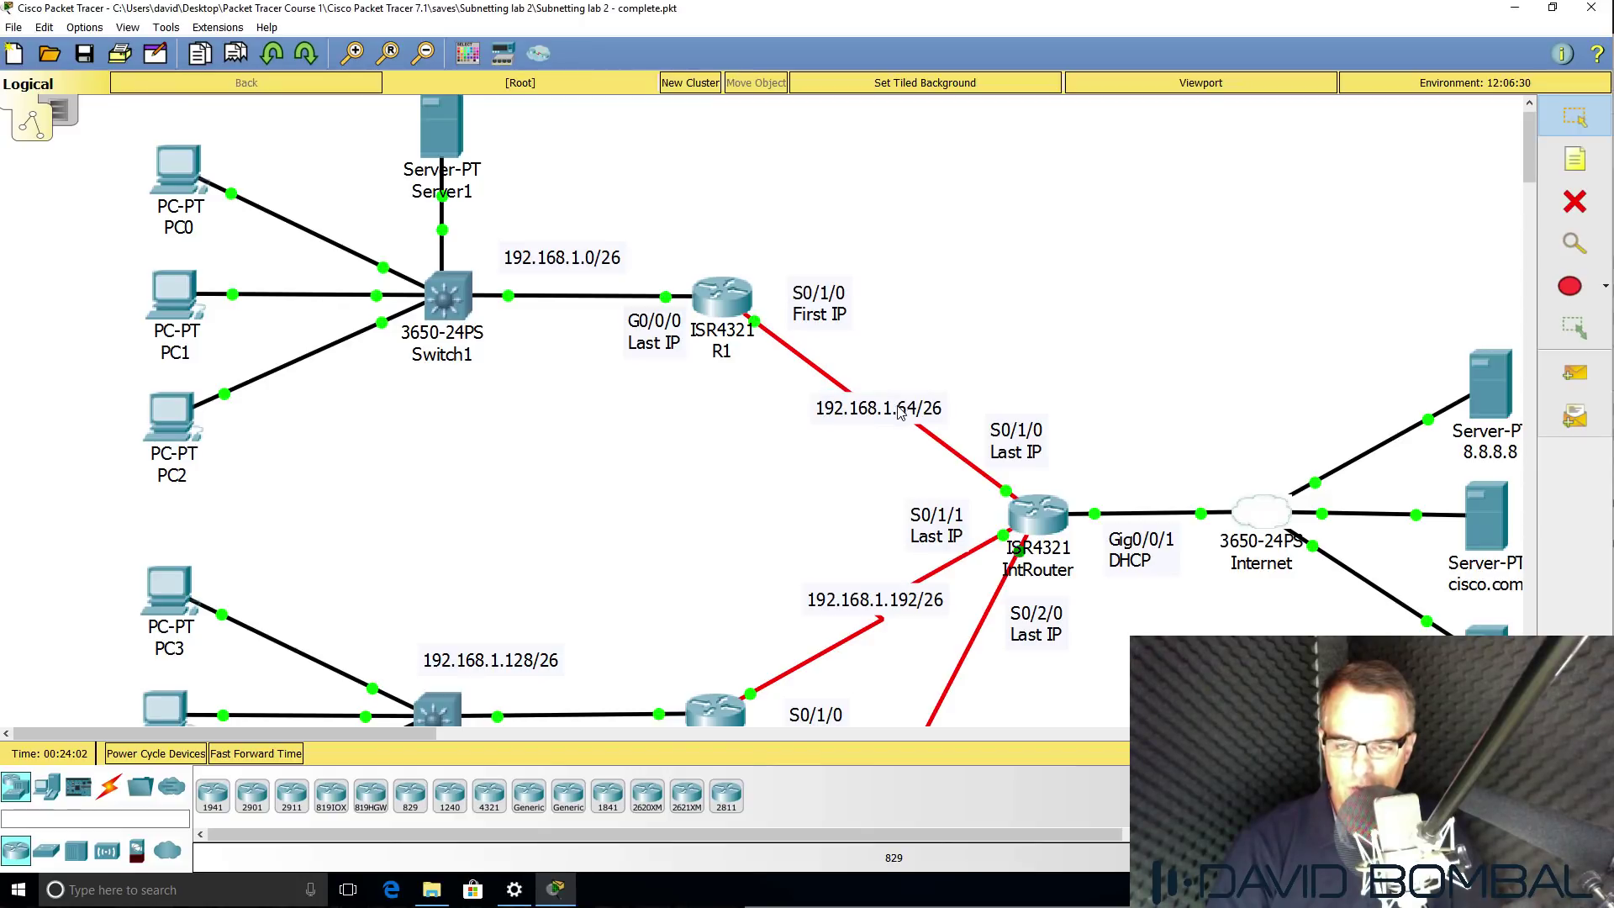
scroll(807, 654, "down", 2)
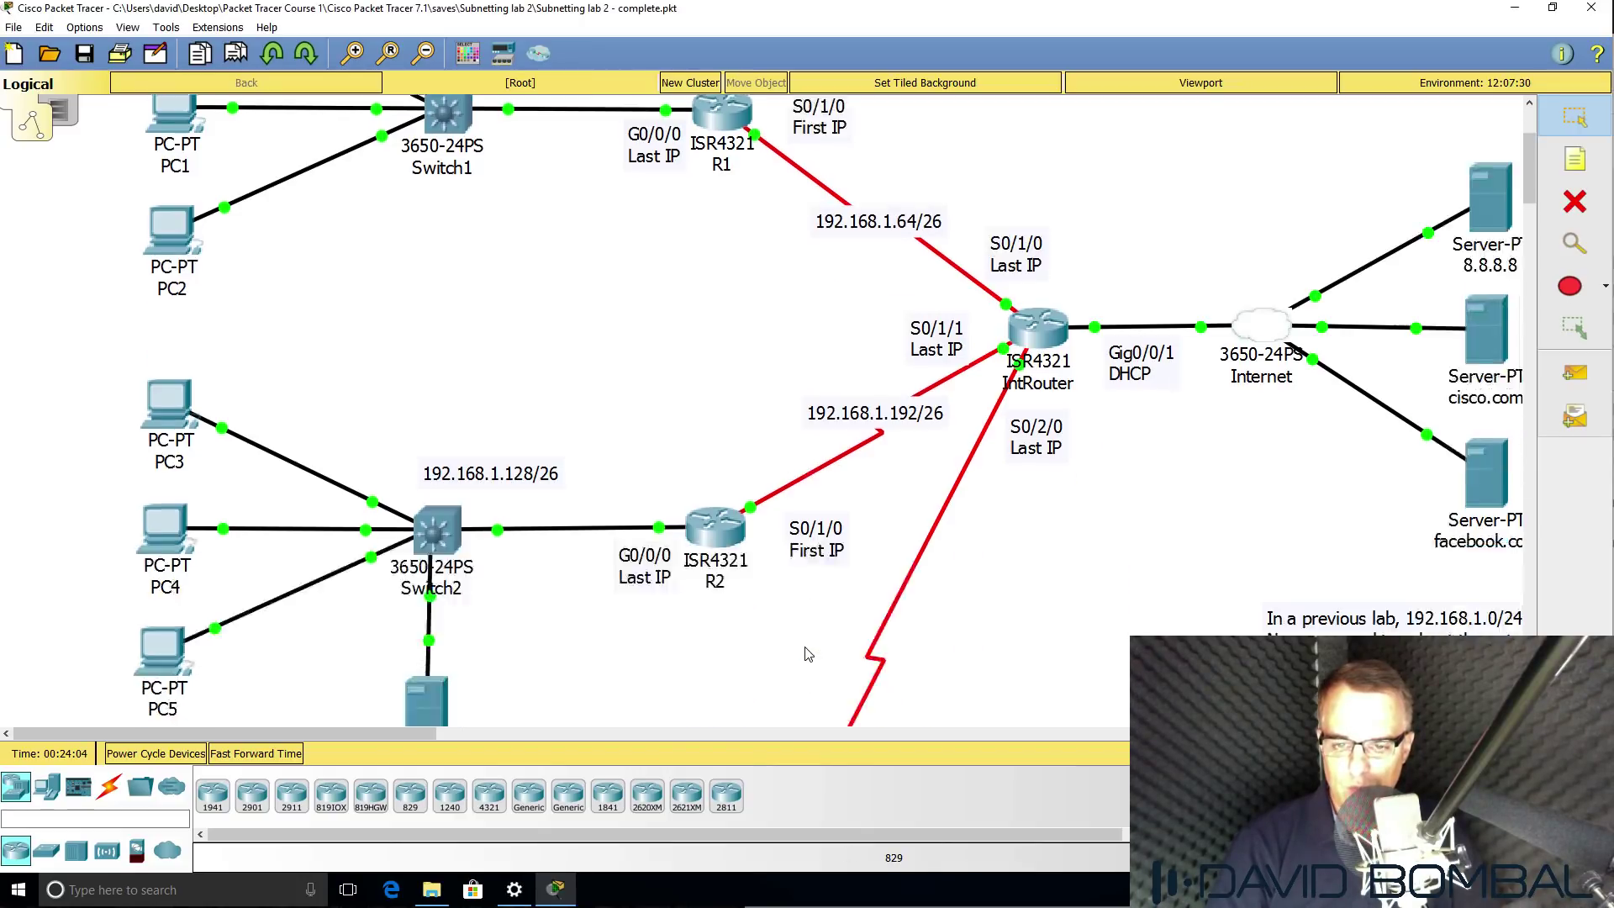
scroll(807, 654, "down", 4)
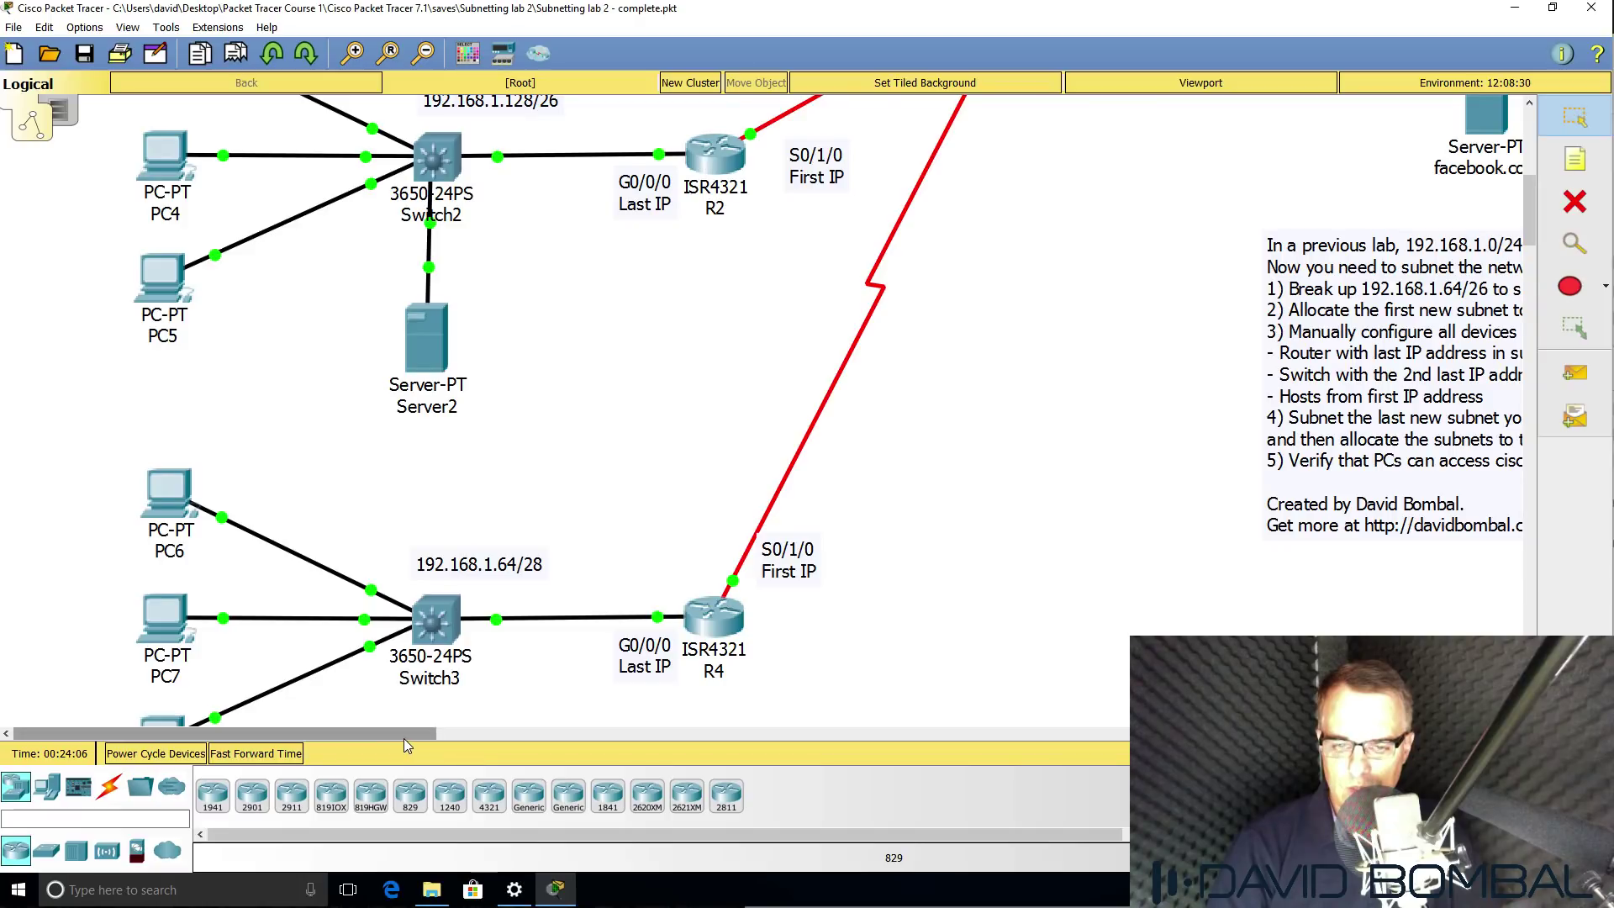
left_click_drag(404, 736, 589, 731)
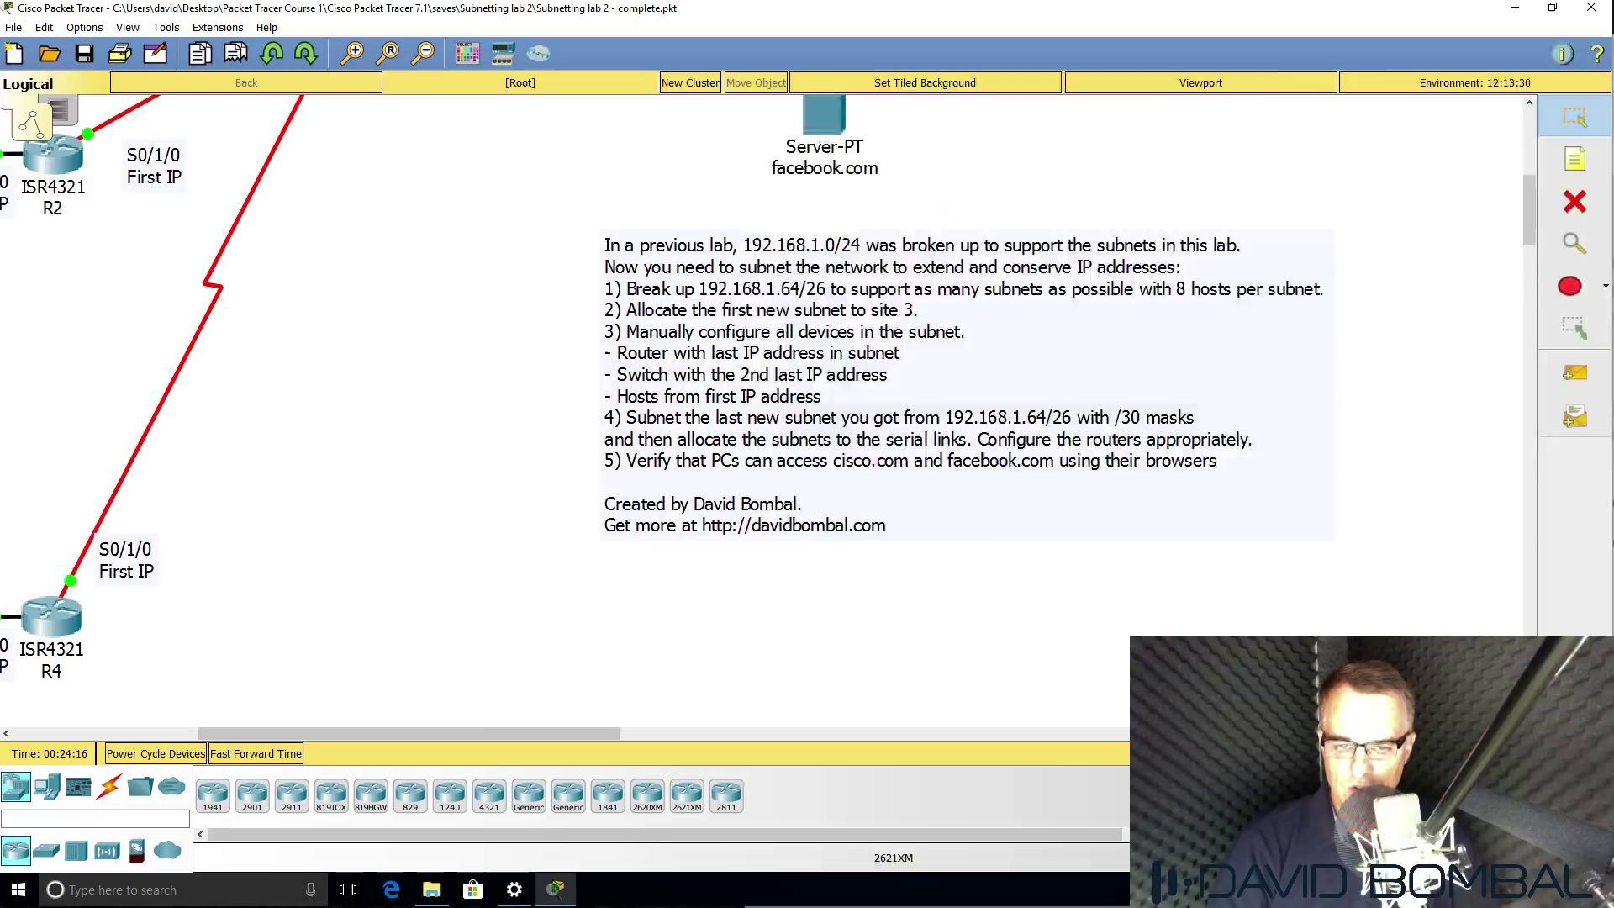
left_click_drag(818, 629, 1404, 633)
key("super+c")
Paste a copy of the 192.168.1.112/28 line below the table with a 'Network' heading above it
key("Down")
key("Return")
key("Return")
key("super+v")
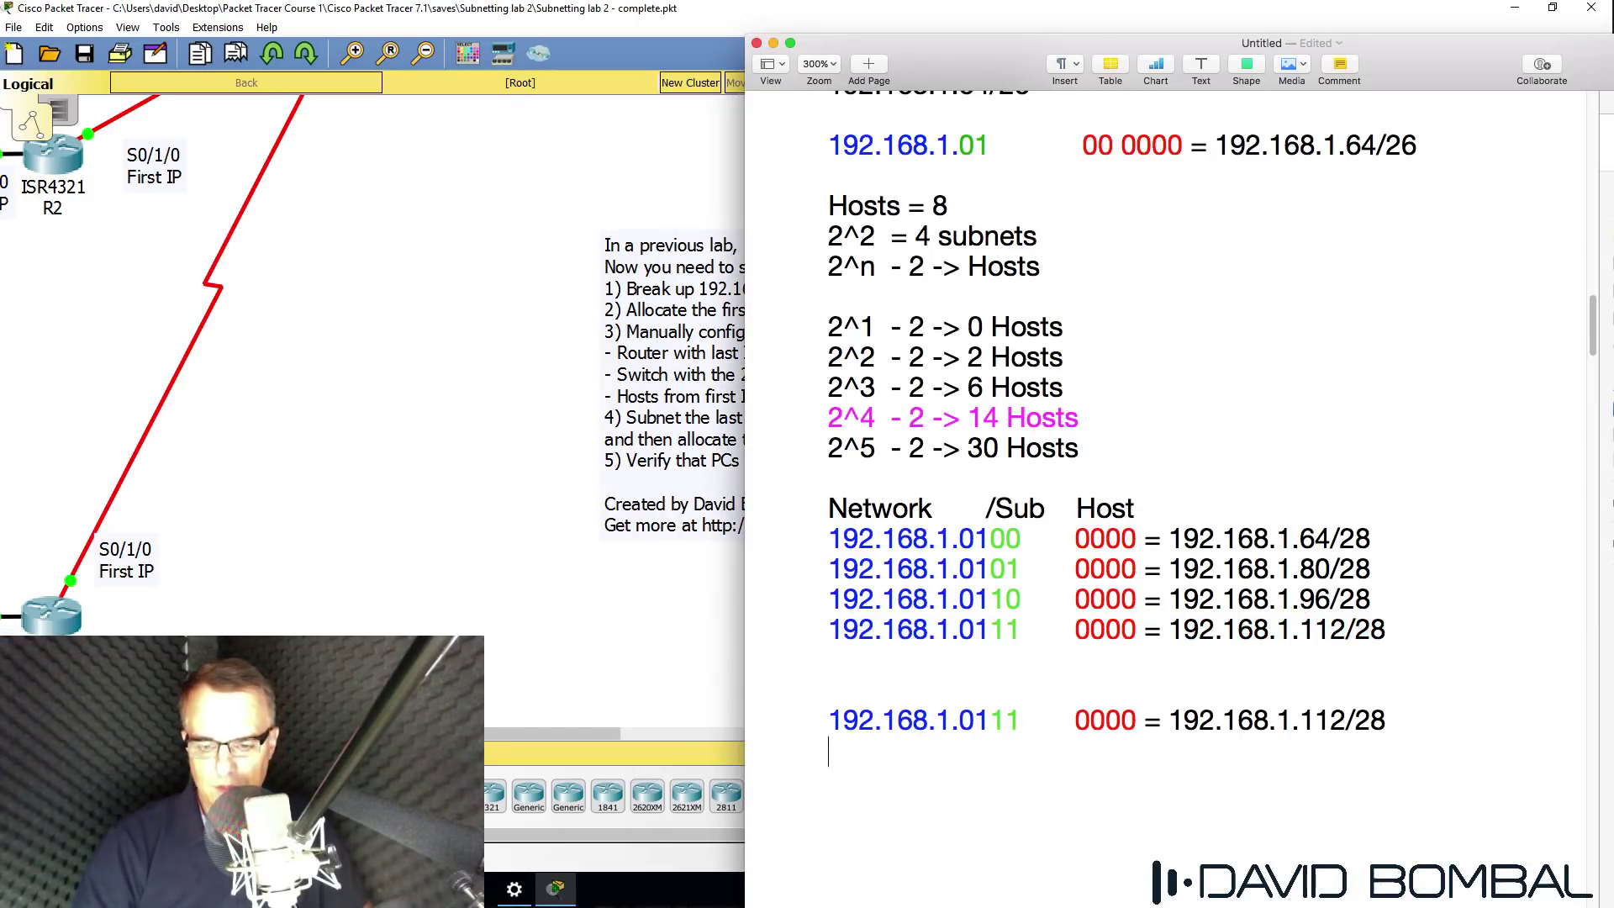
key("Up")
type("Network")
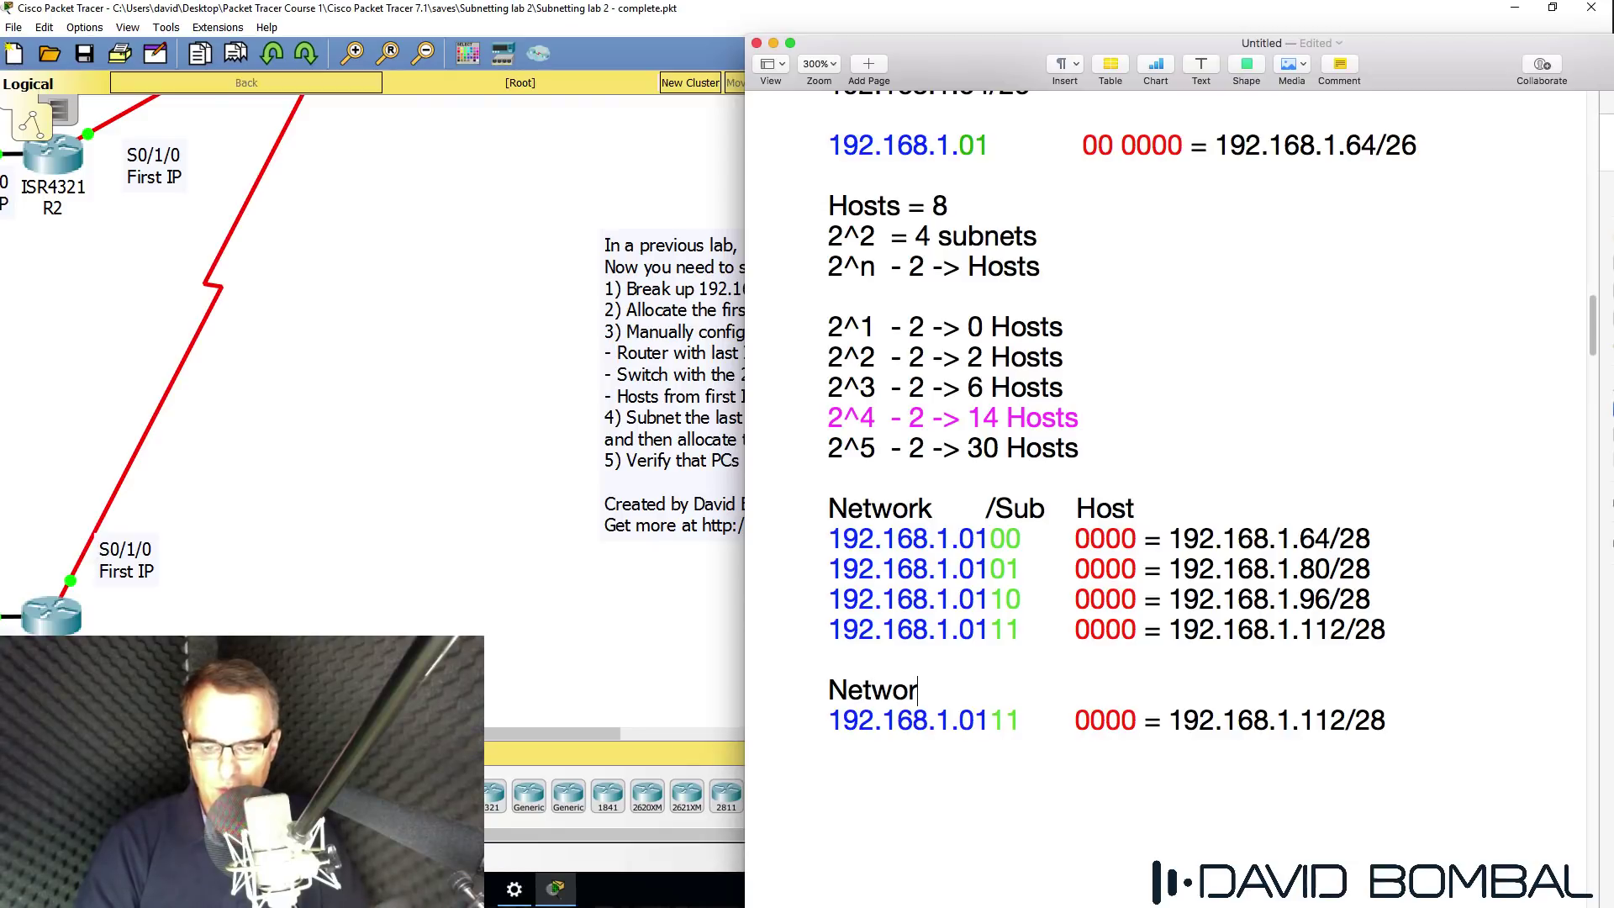
key("Down")
key("Right")
key("Right")
key("Right")
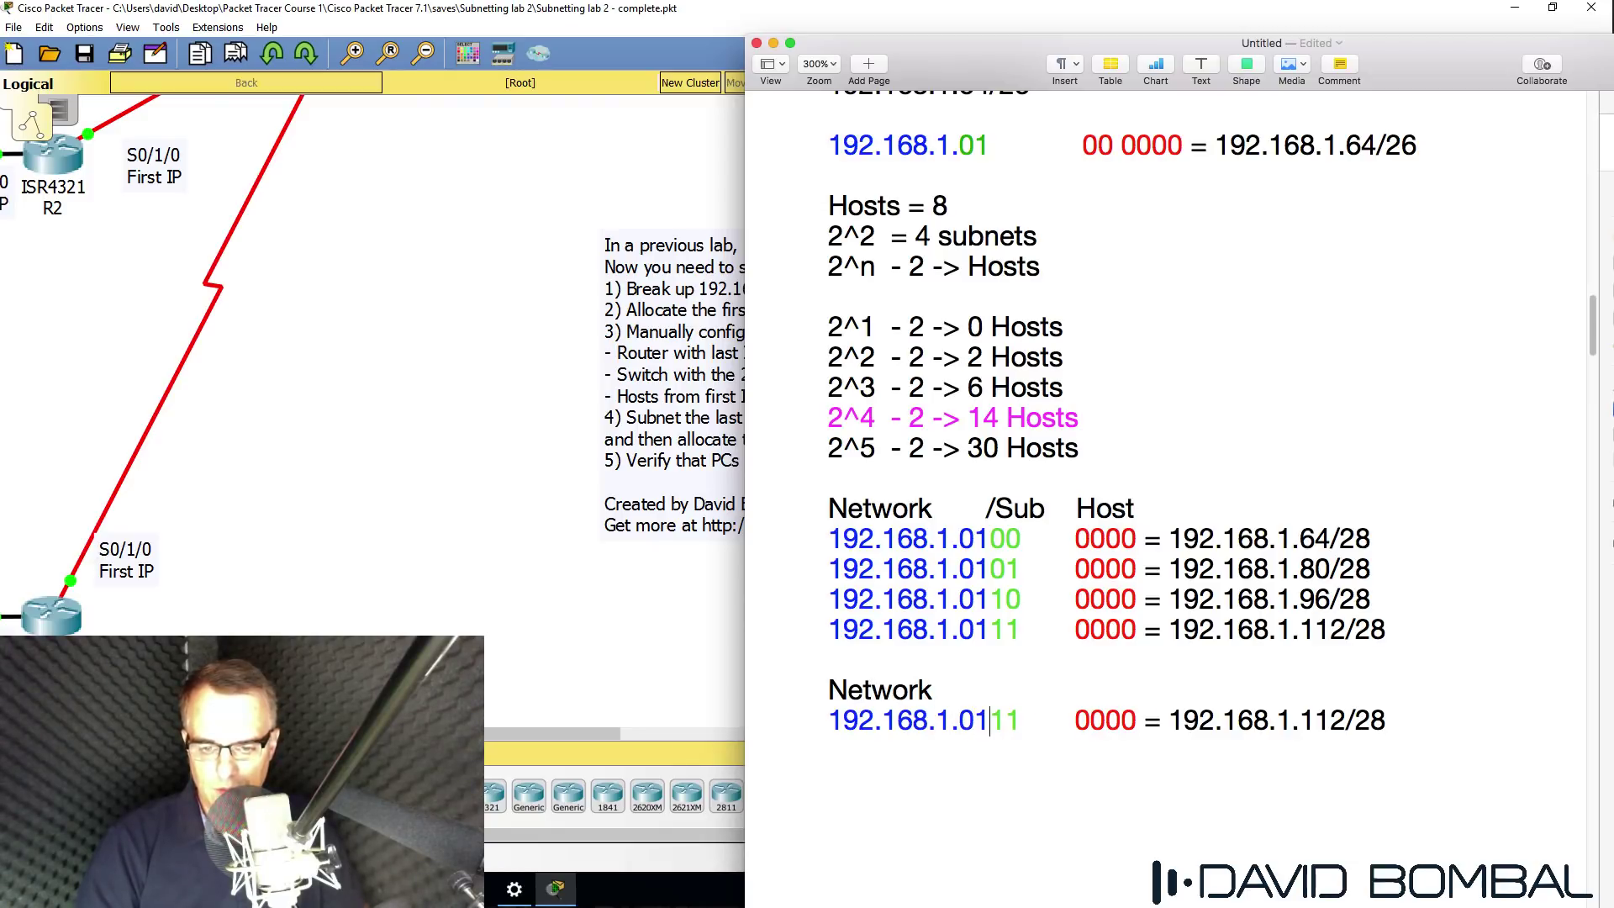
type("11")
key("Delete")
key("Delete")
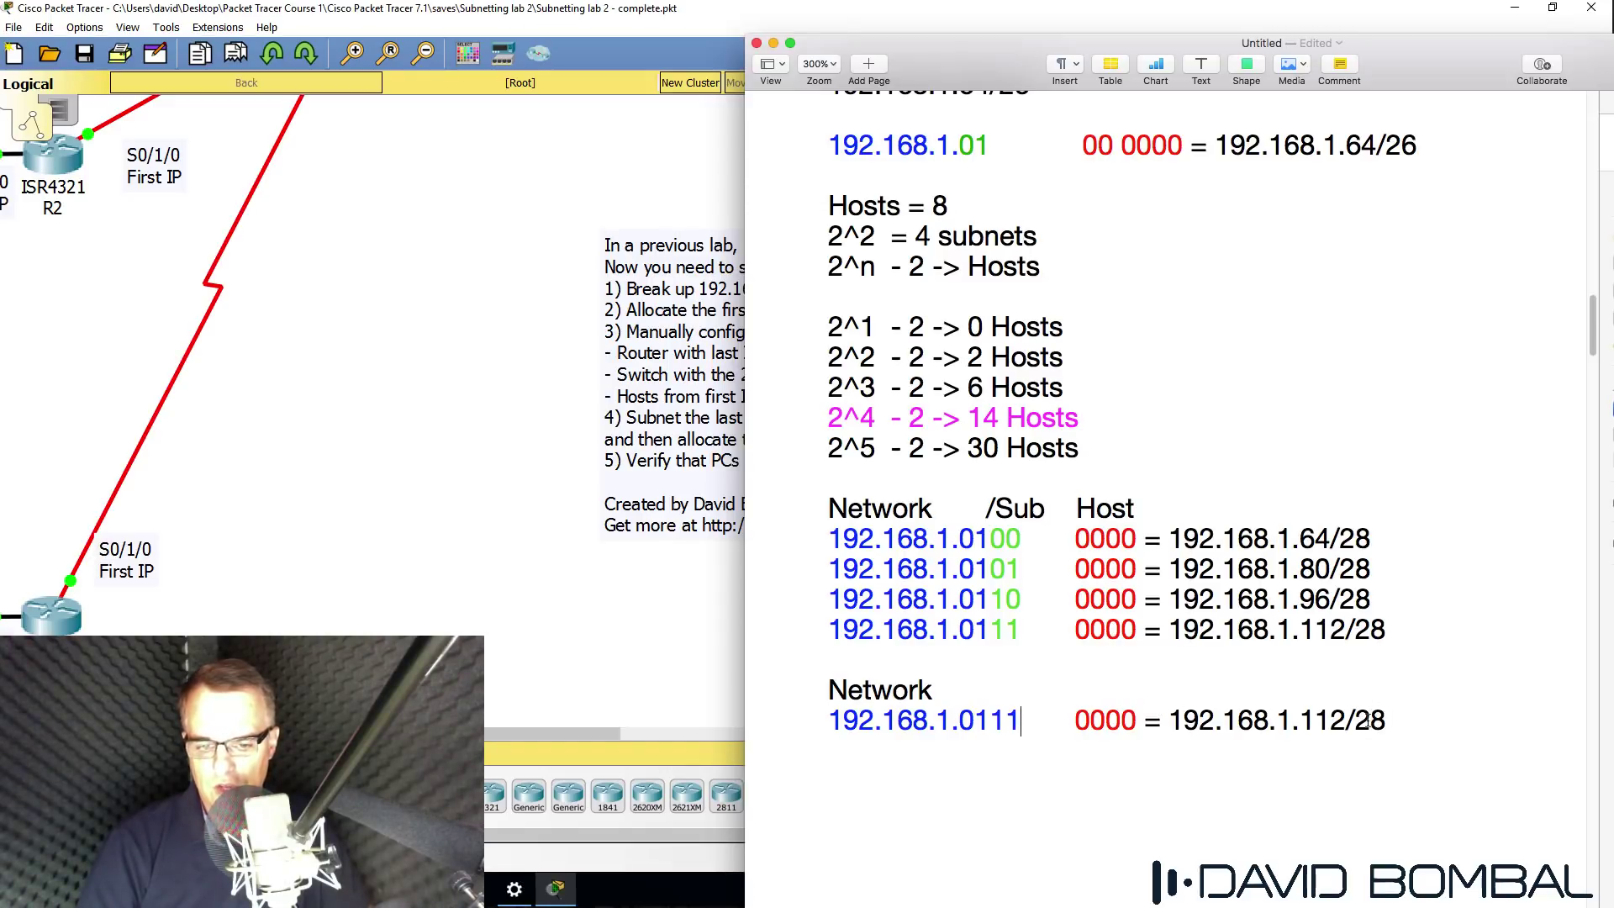
Colour the first two host bits green and extend the heading to 'Network Sub Host'
left_click(1391, 630)
key("Return")
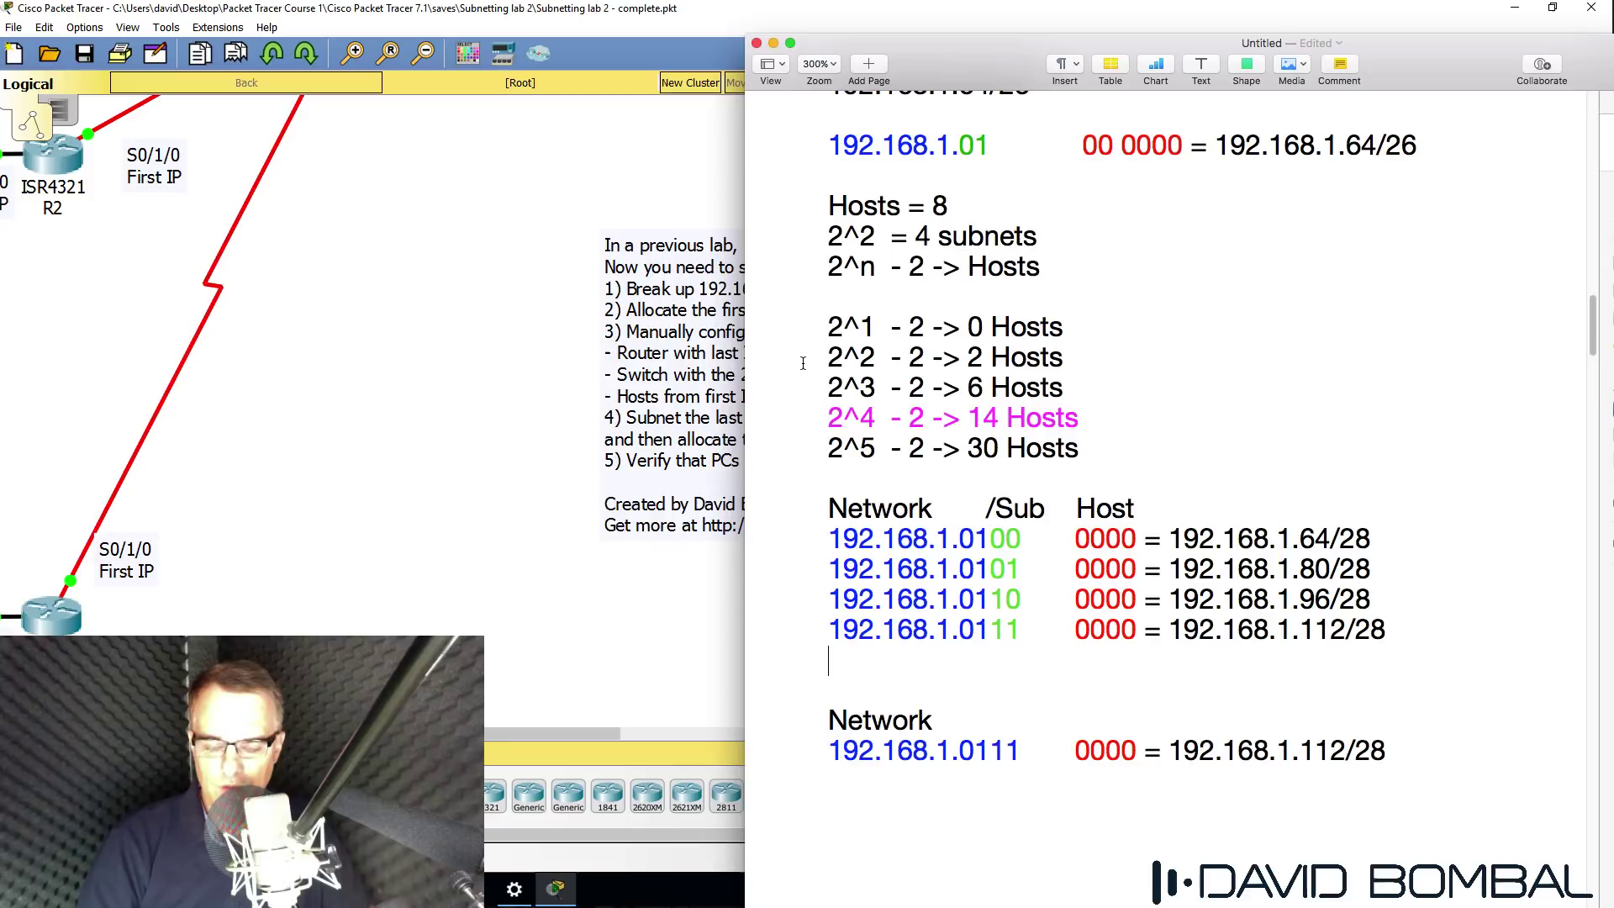
left_click_drag(803, 360, 1105, 353)
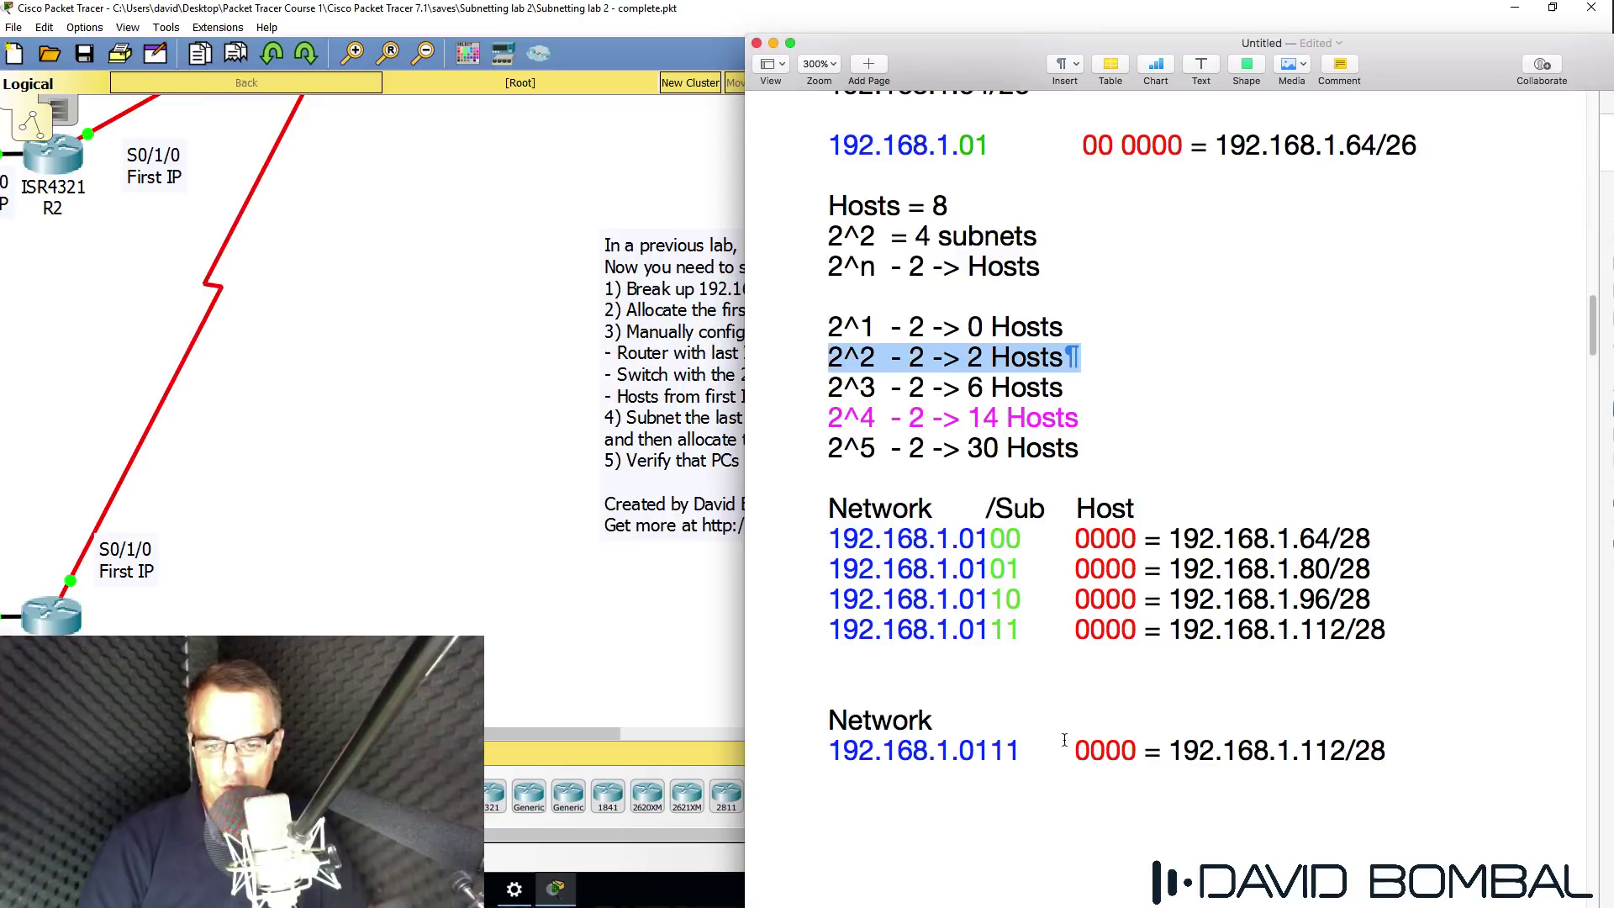
left_click_drag(1065, 740, 1110, 746)
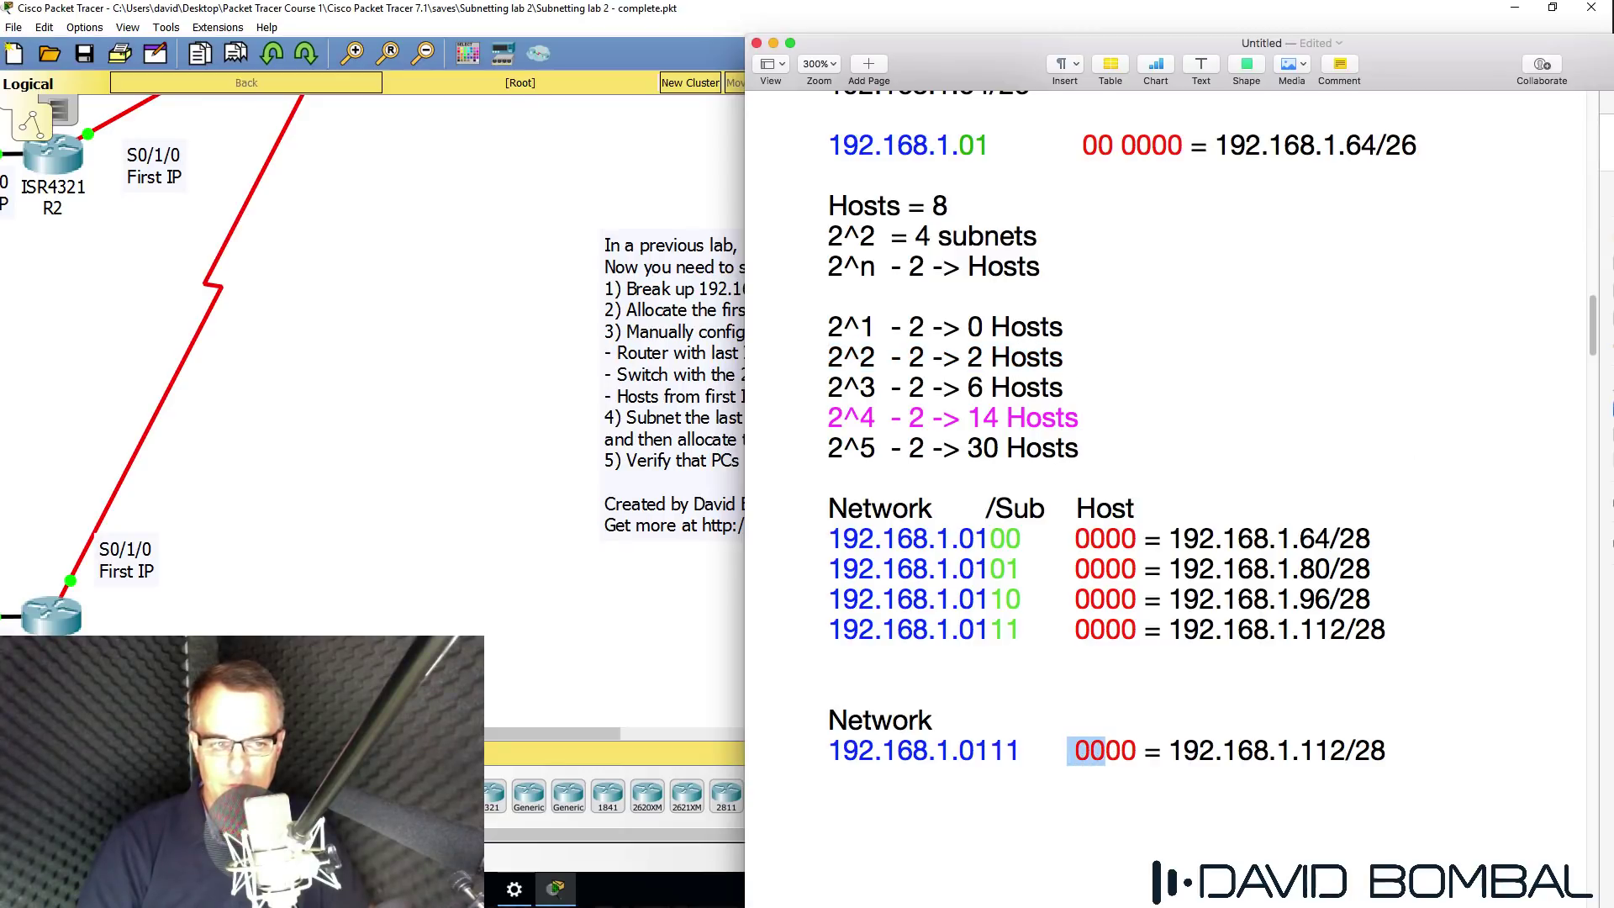
left_click(1078, 768)
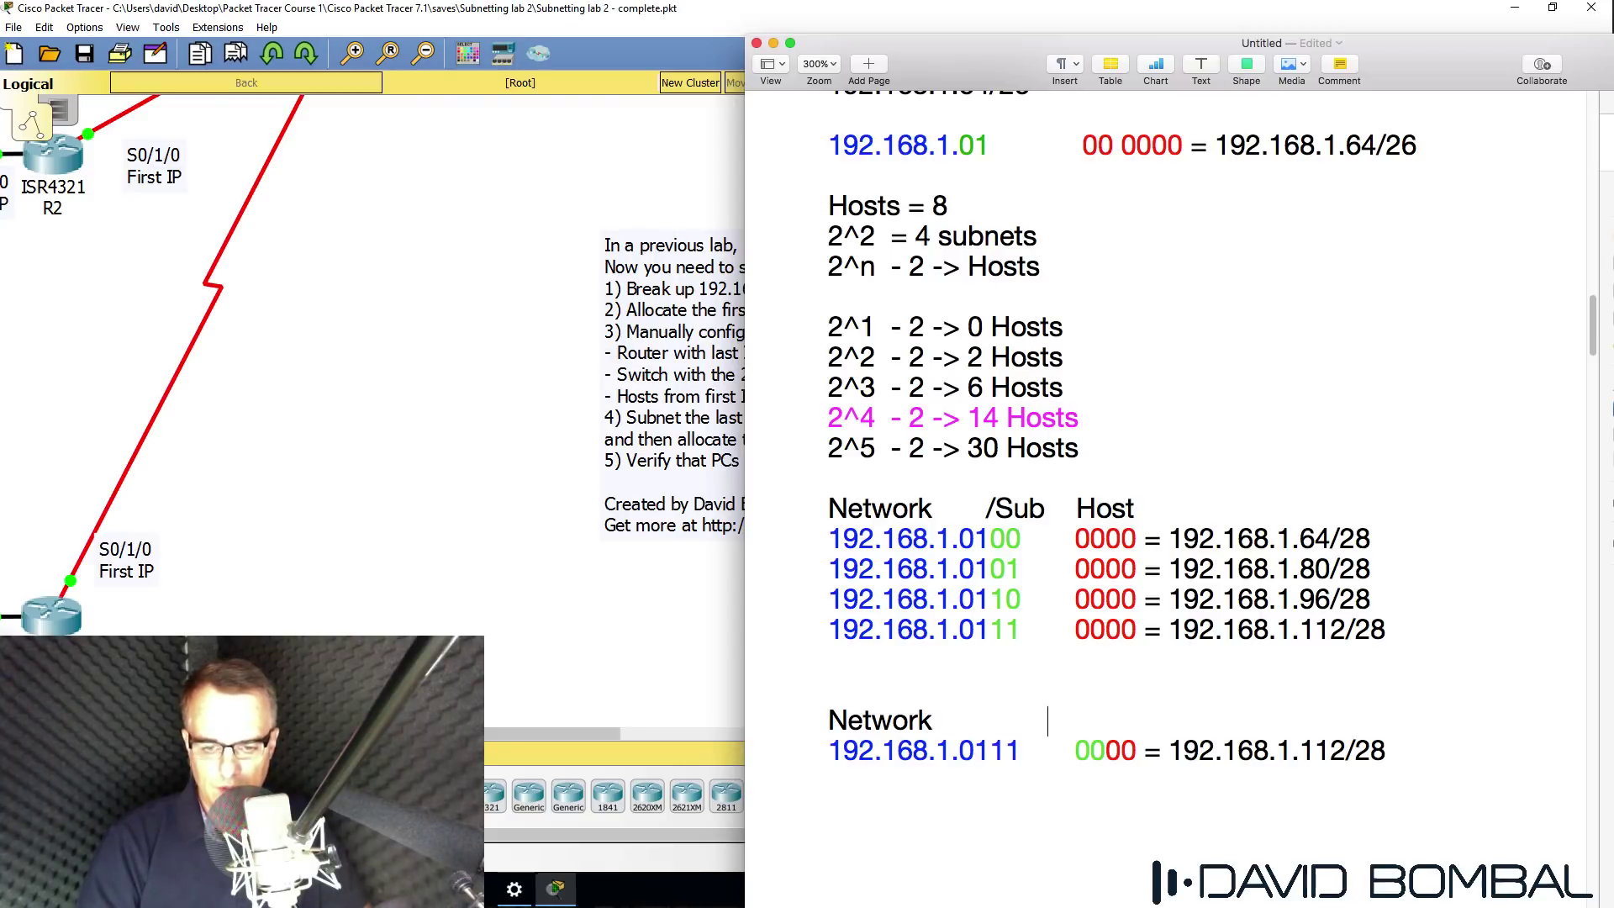
type("Sub  HOs")
key("BackSpace")
key("BackSpace")
key("BackSpace")
type("H")
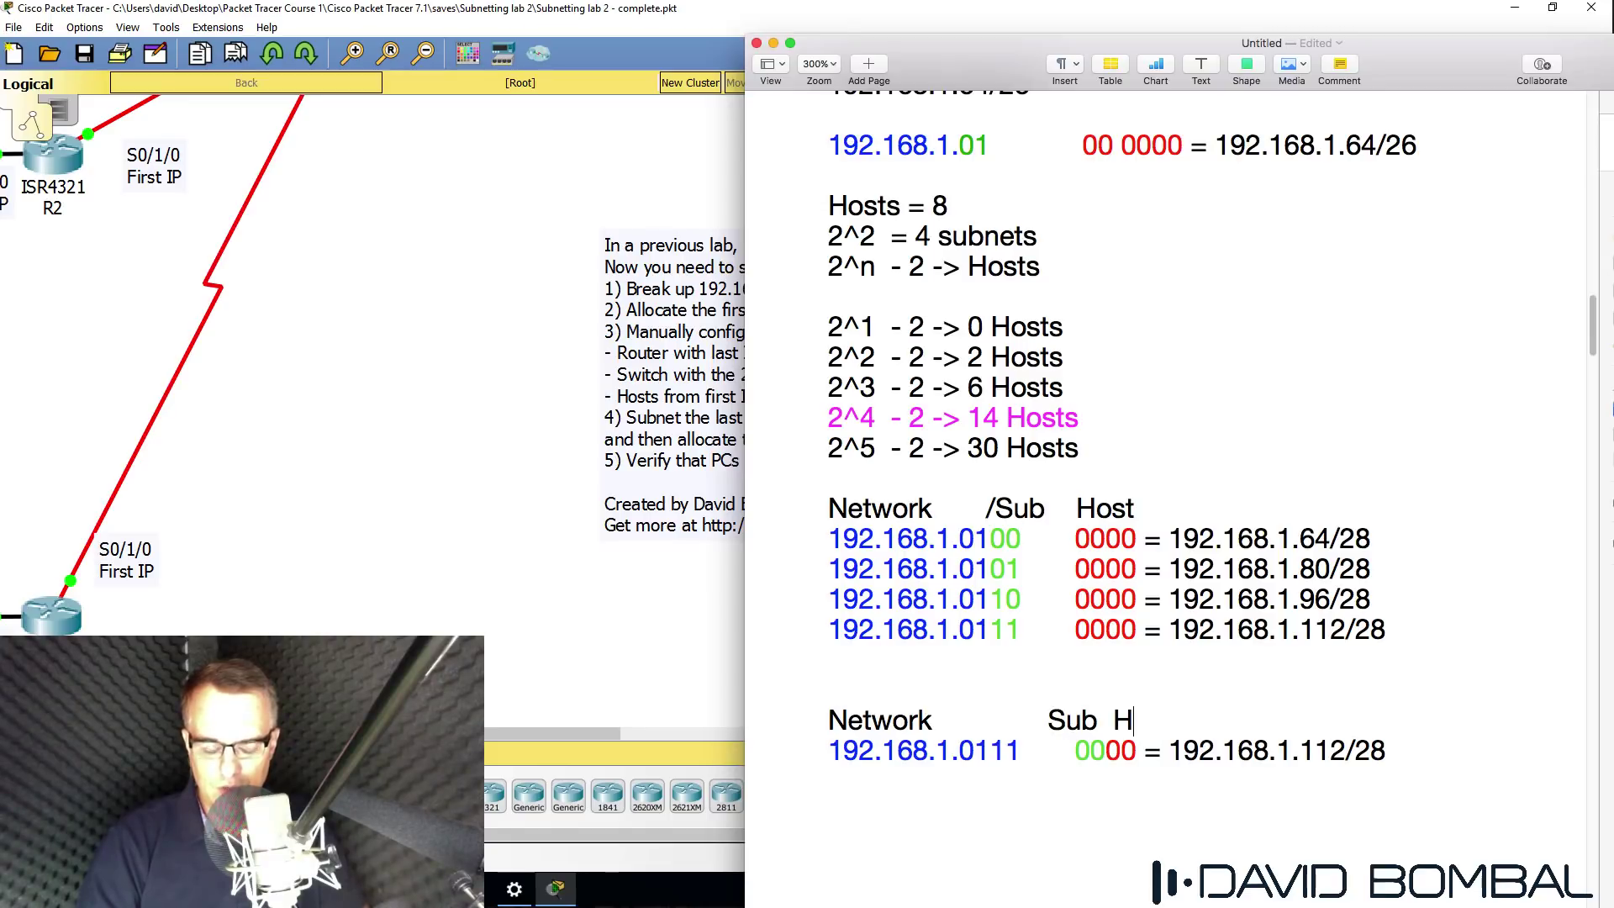
type("ost")
scroll(1068, 688, "down", 1)
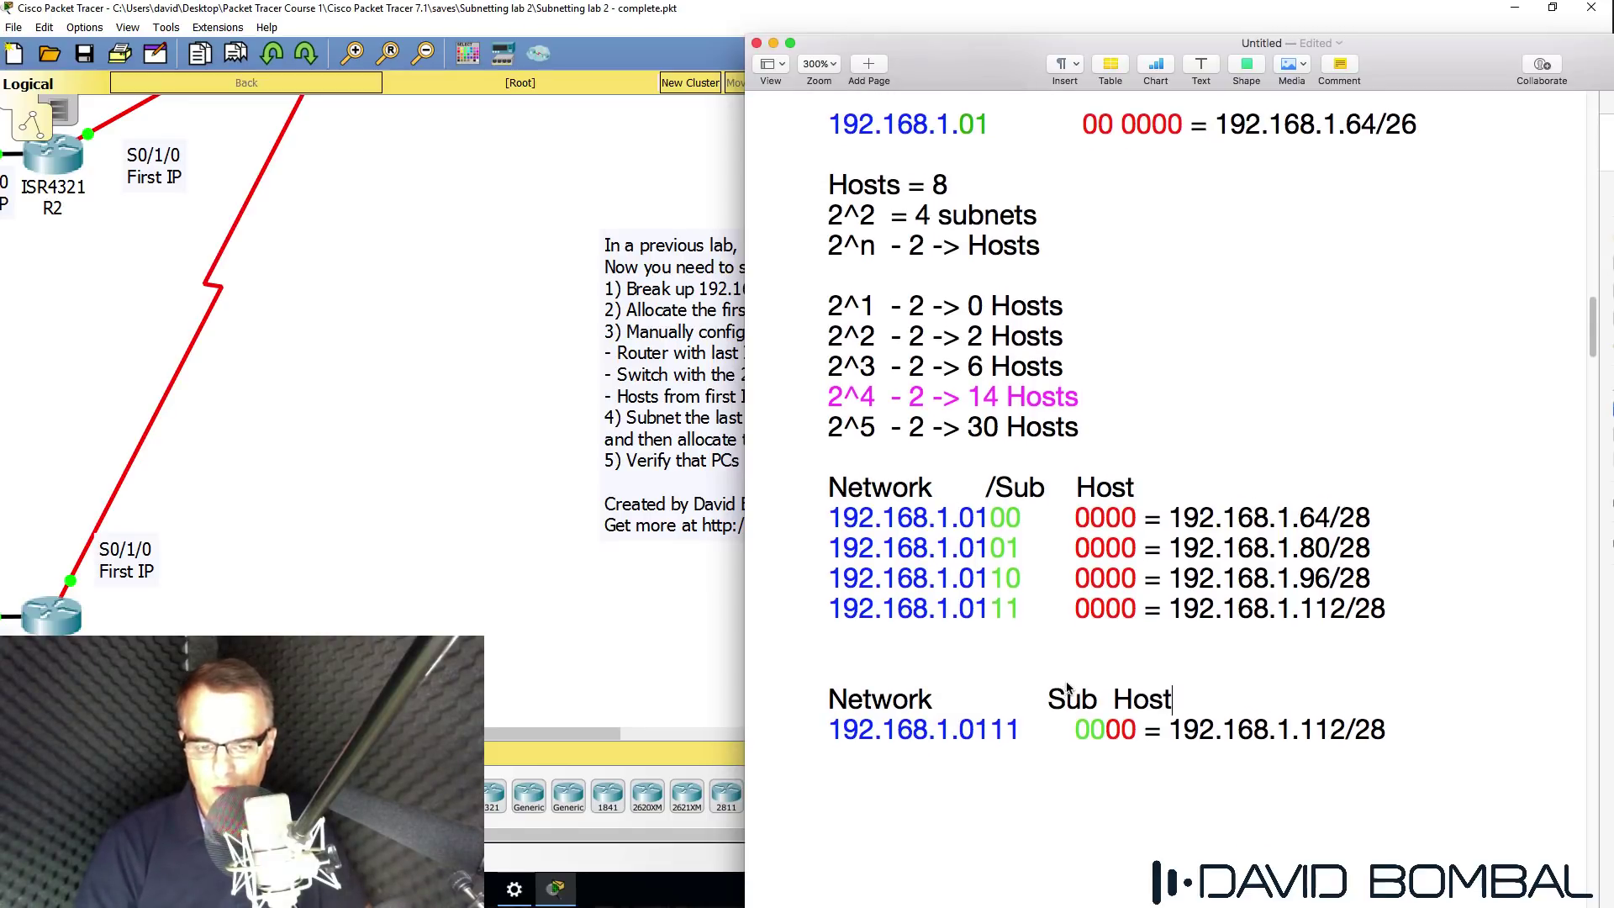
left_click_drag(1468, 743, 799, 731)
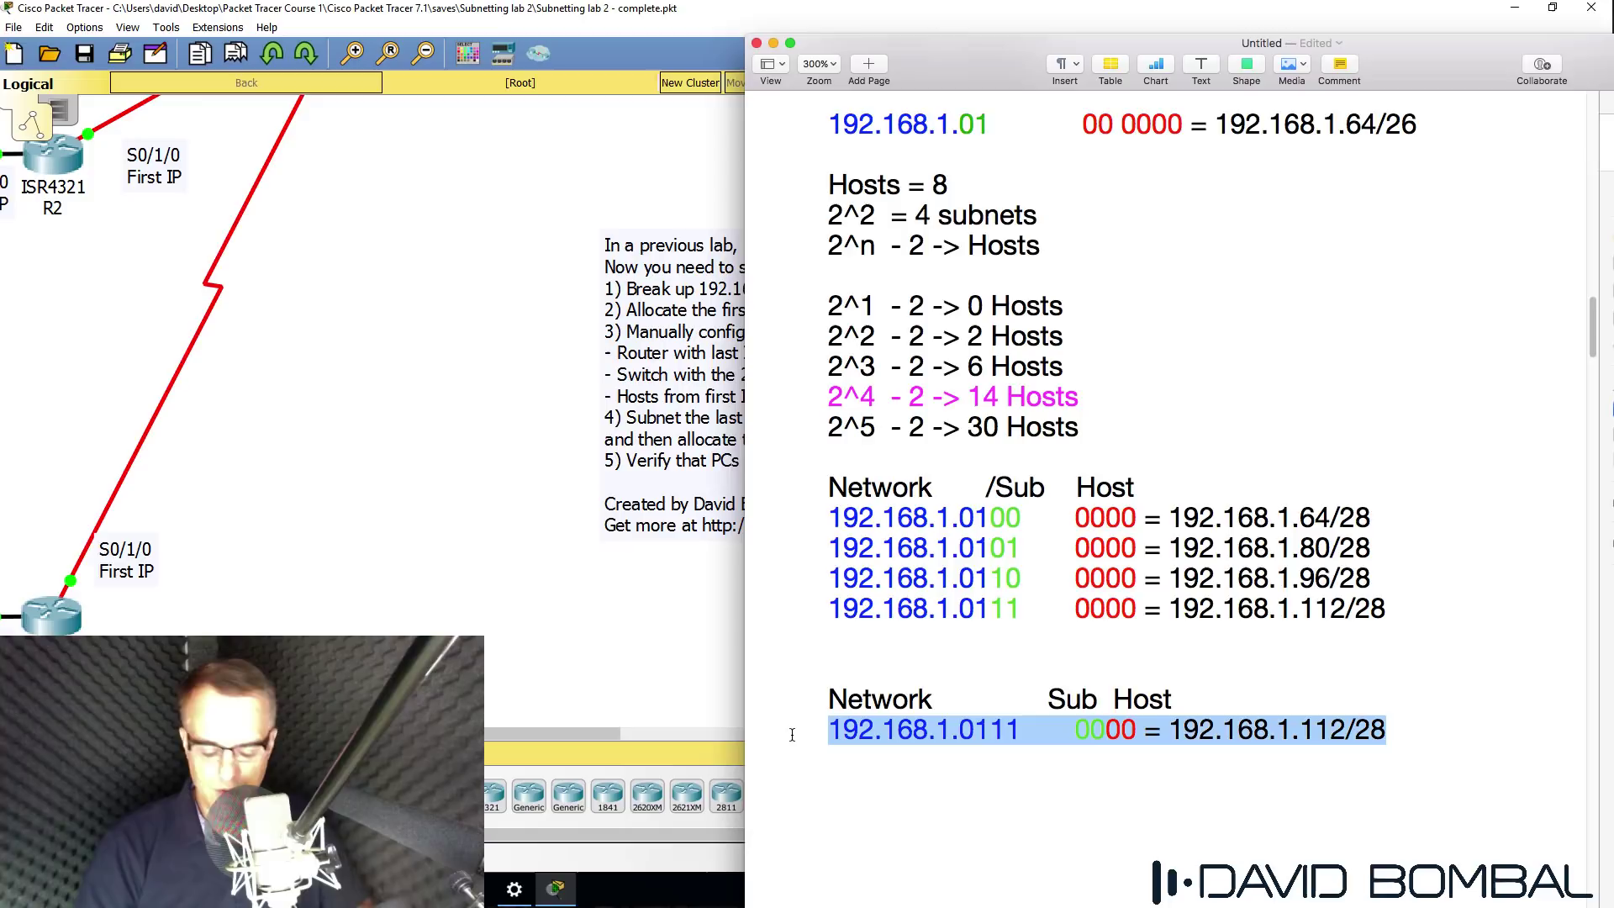
Duplicate the 192.168.1.0111 line into four rows below the heading
key("super+c")
key("Right")
key("Return")
key("super+v")
key("super+v")
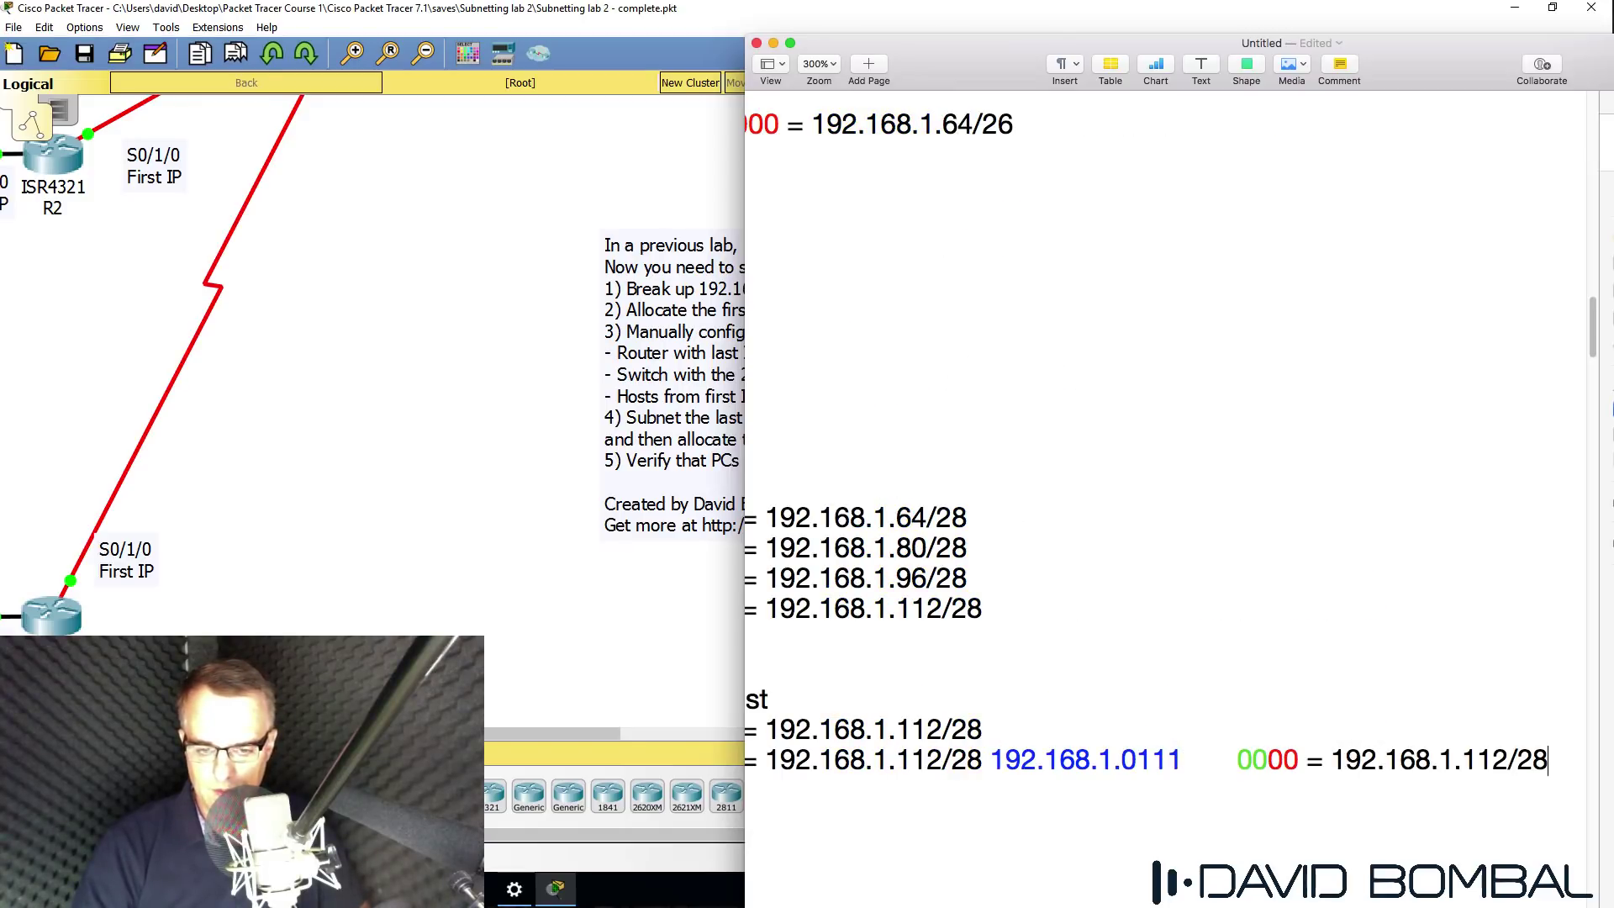
key("super+z")
key("super+z")
key("Return")
key("super+v")
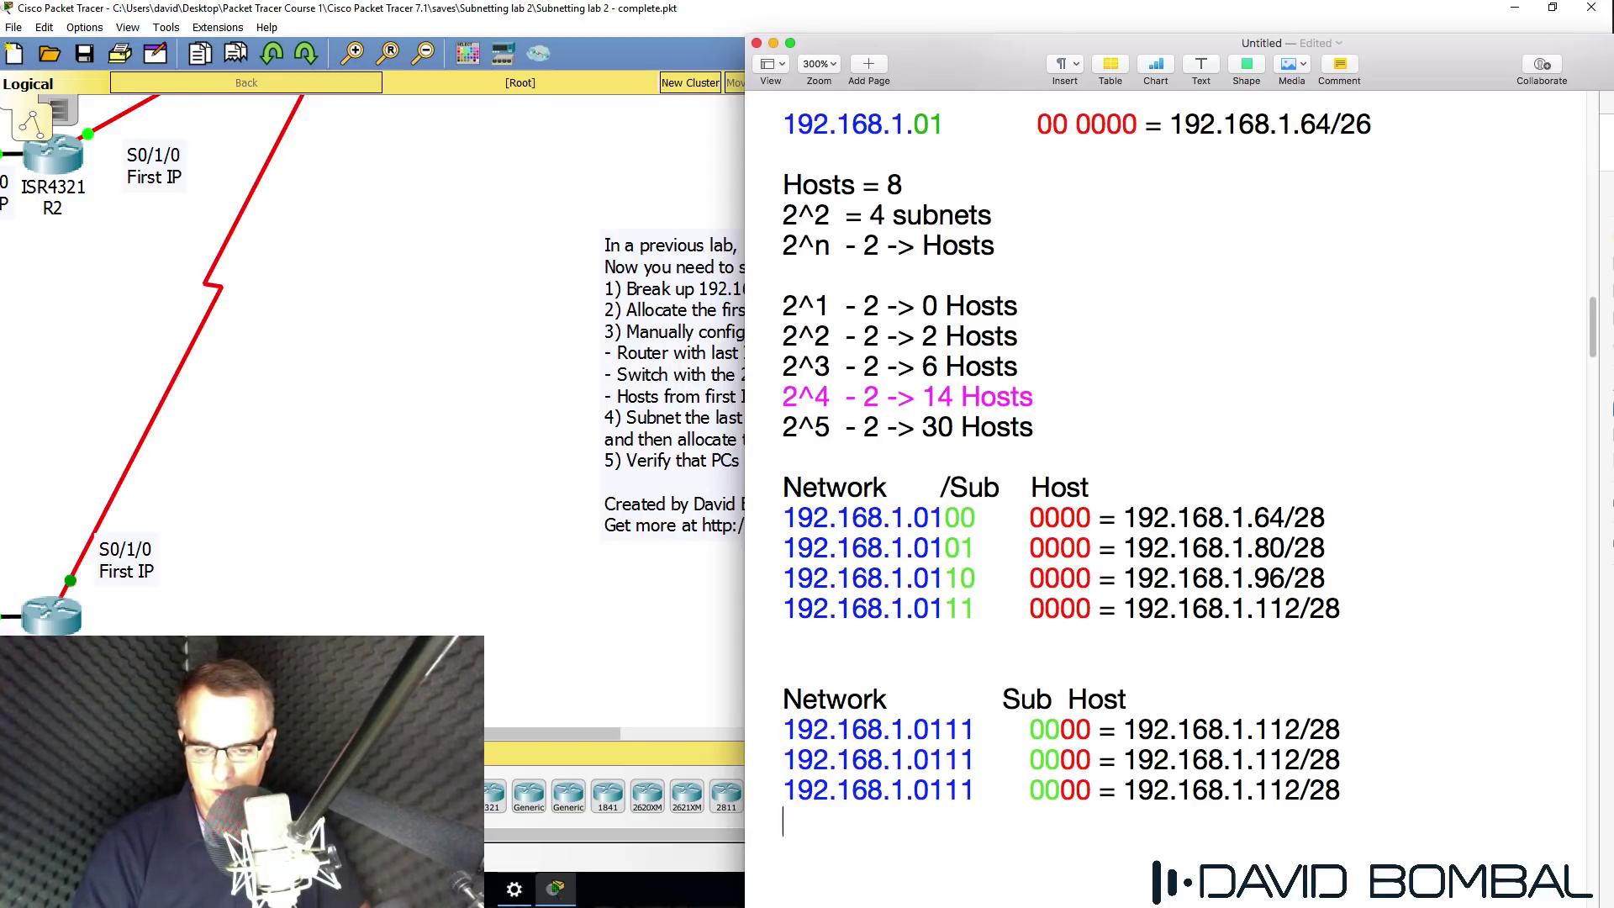
key("super+v")
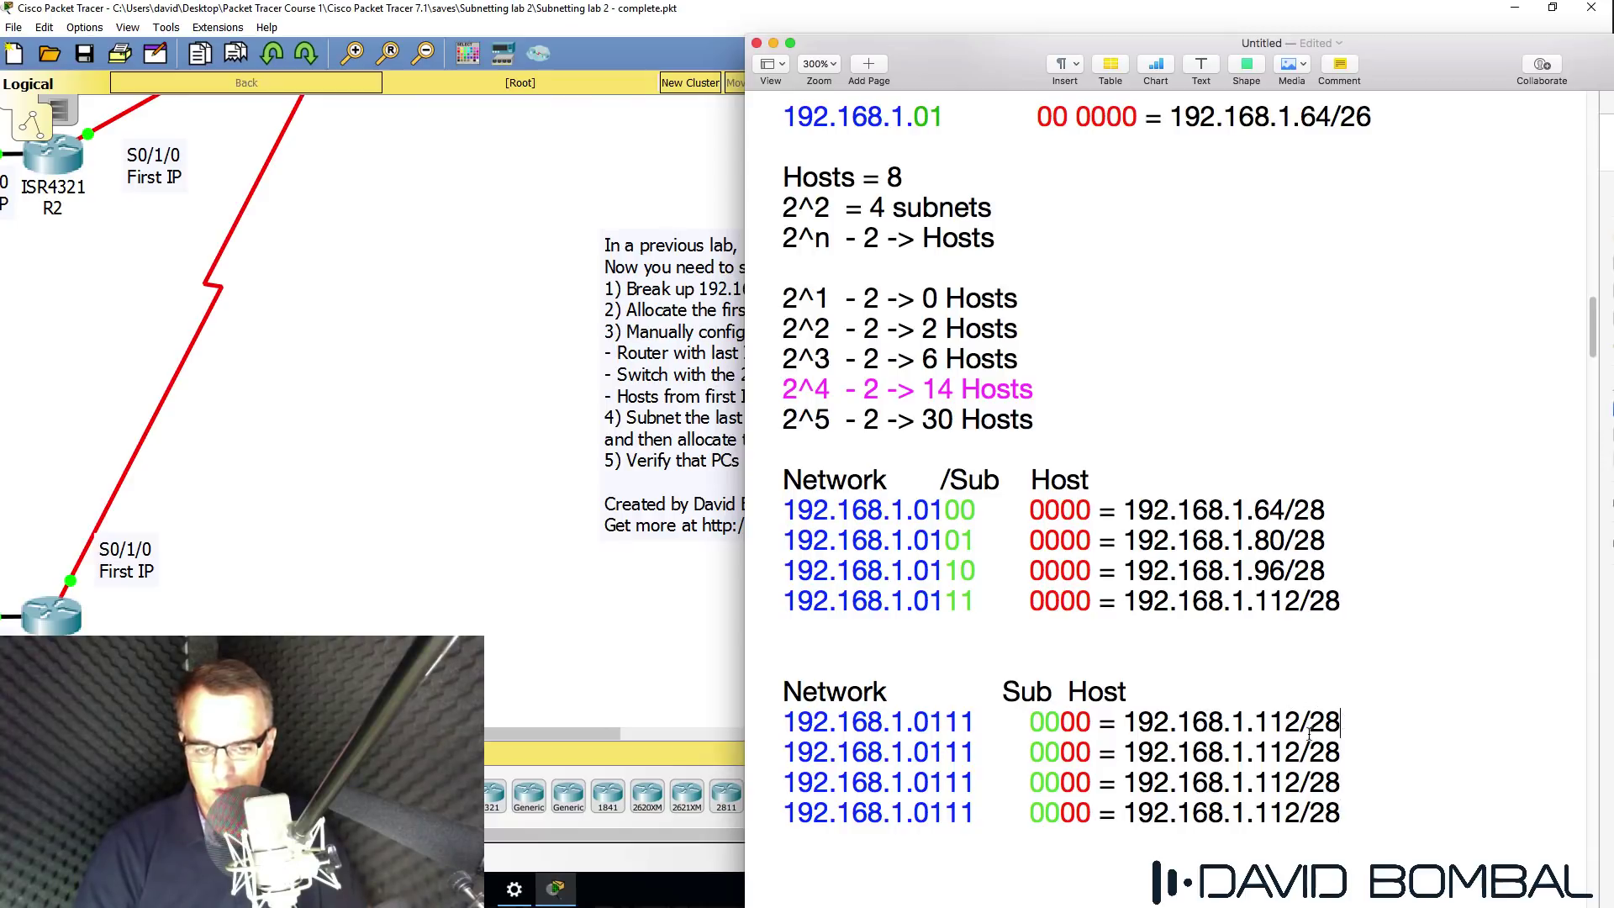
Change the four copies' prefixes from /28 to /30
key("BackSpace")
key("BackSpace")
type("00")
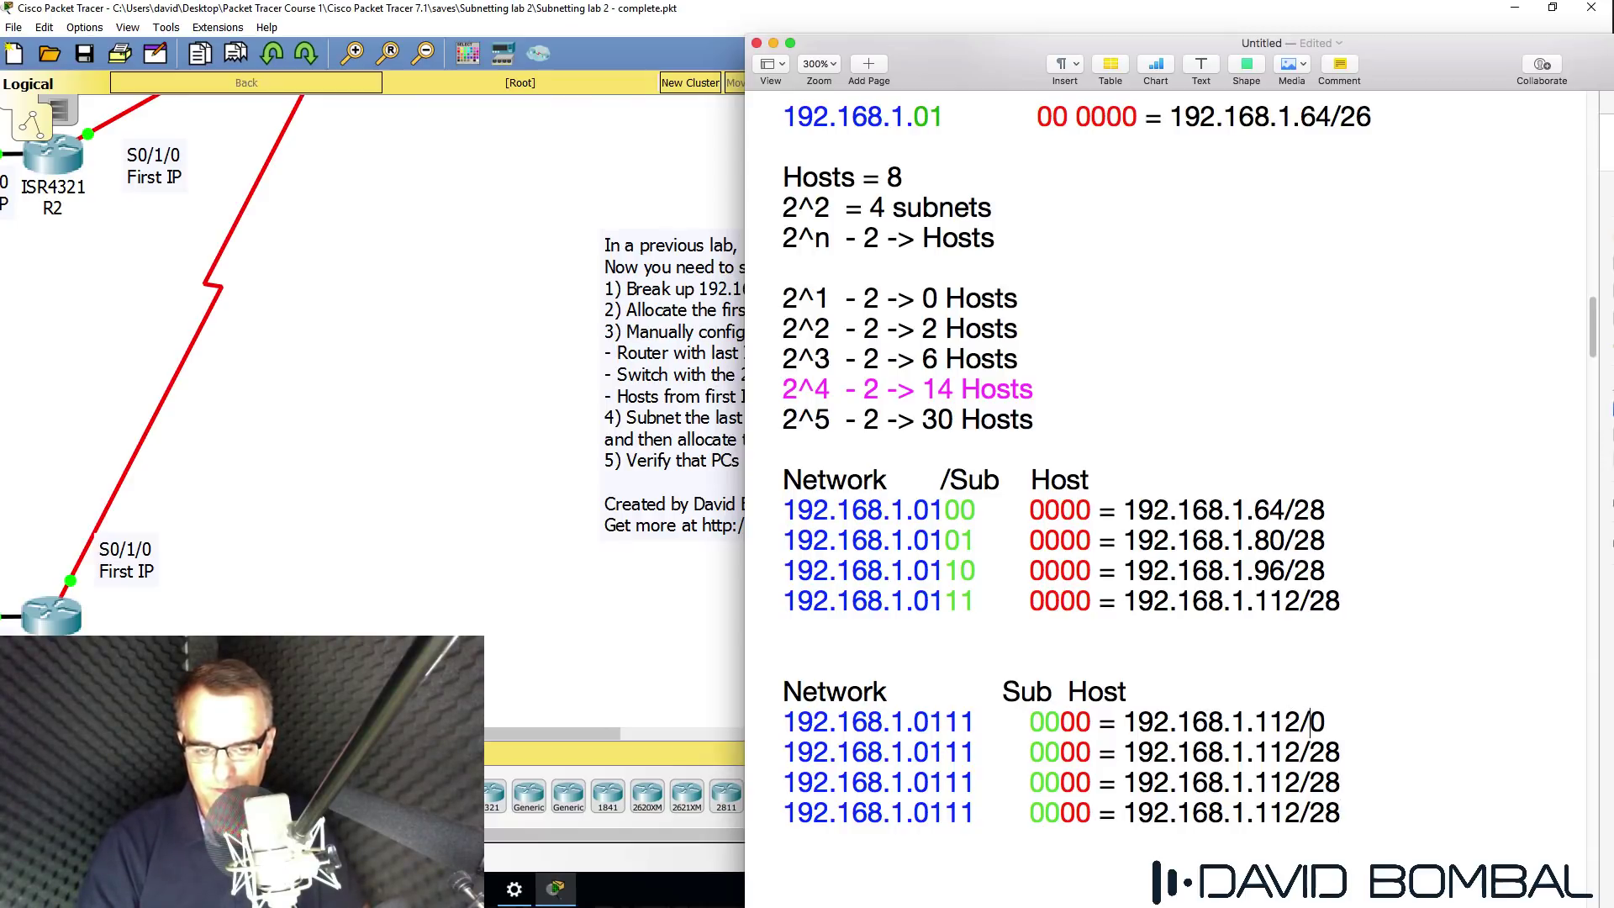
key("Down")
key("Left")
key("BackSpace")
key("Delete")
type("30")
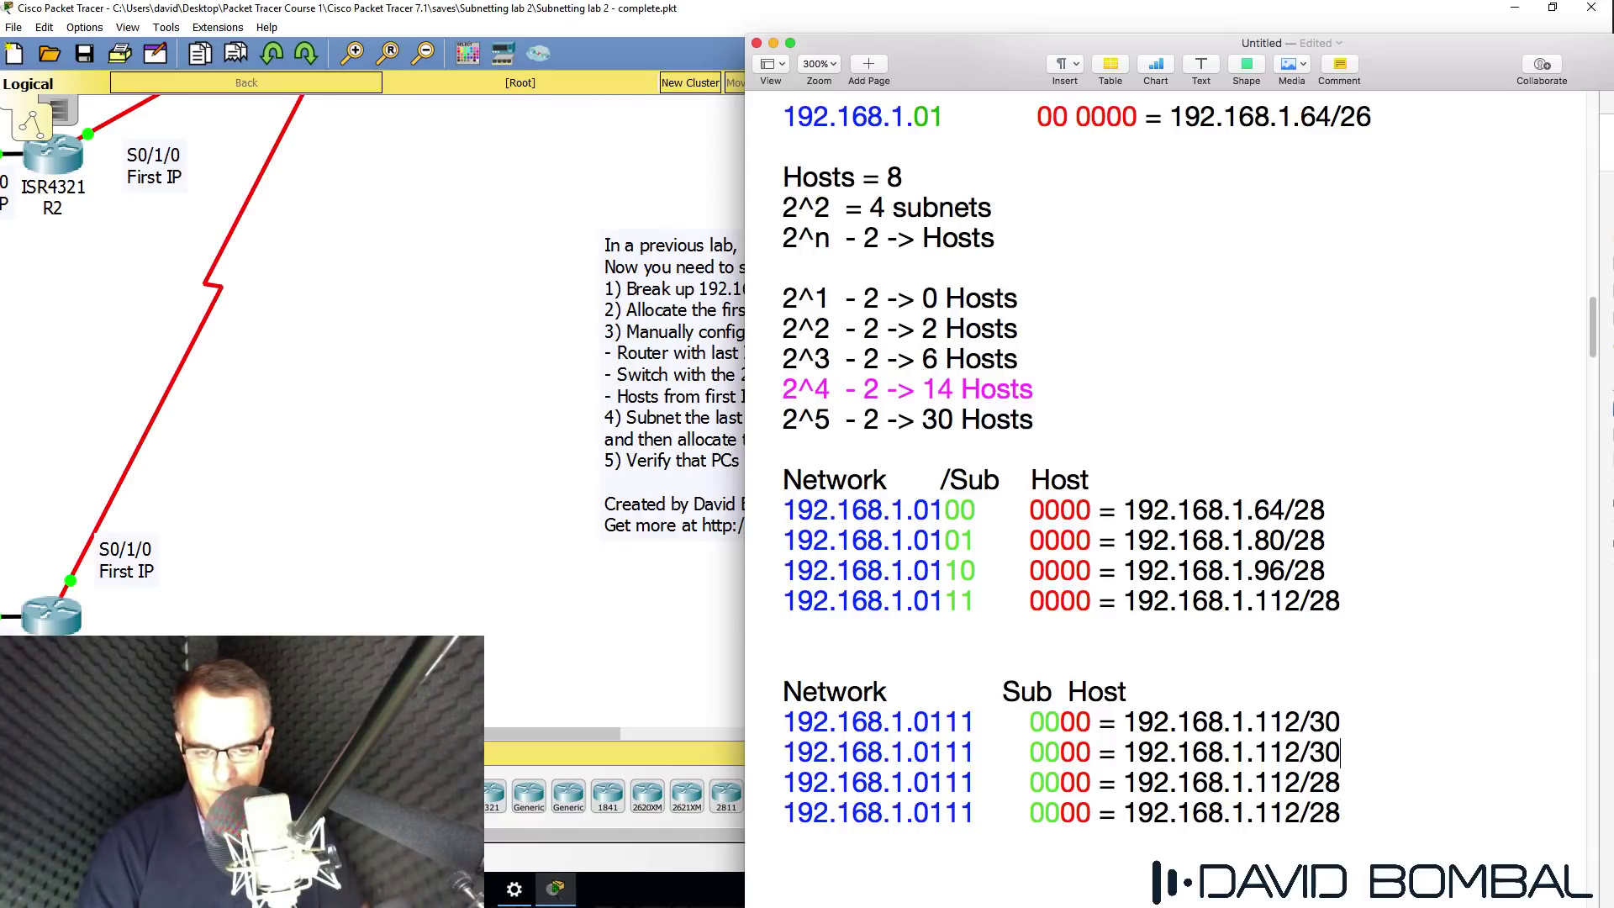
key("Down")
key("BackSpace")
key("BackSpace")
type("30")
key("Down")
key("BackSpace")
key("BackSpace")
type("30")
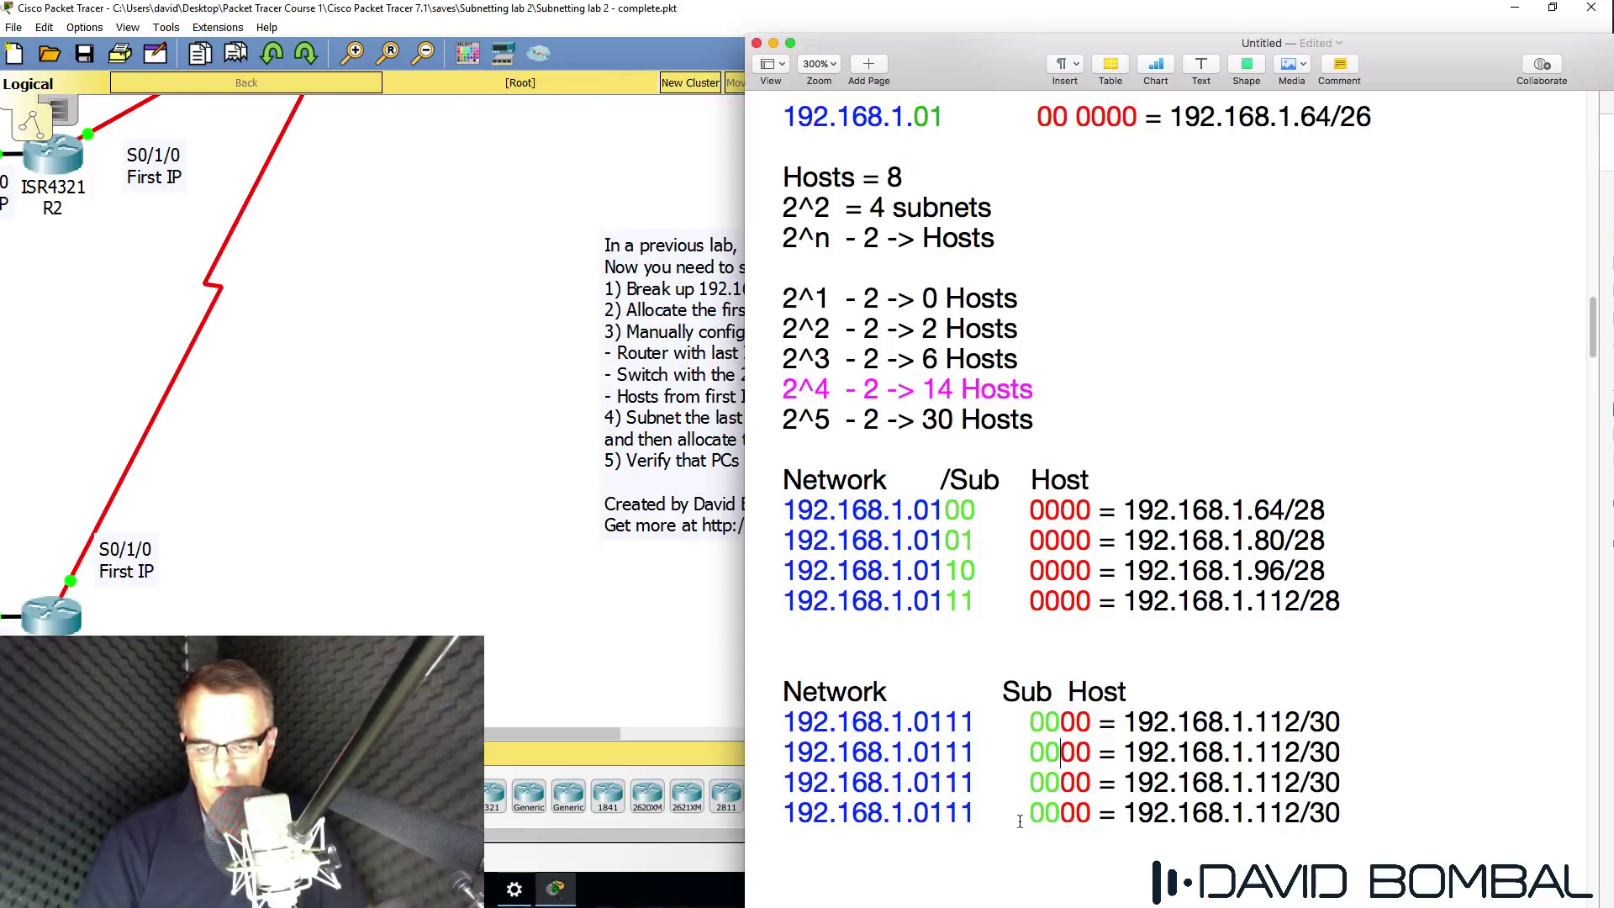
Set the green sub bits of rows two to four to 01, 10 and 11
key("BackSpace")
type("1")
key("Down")
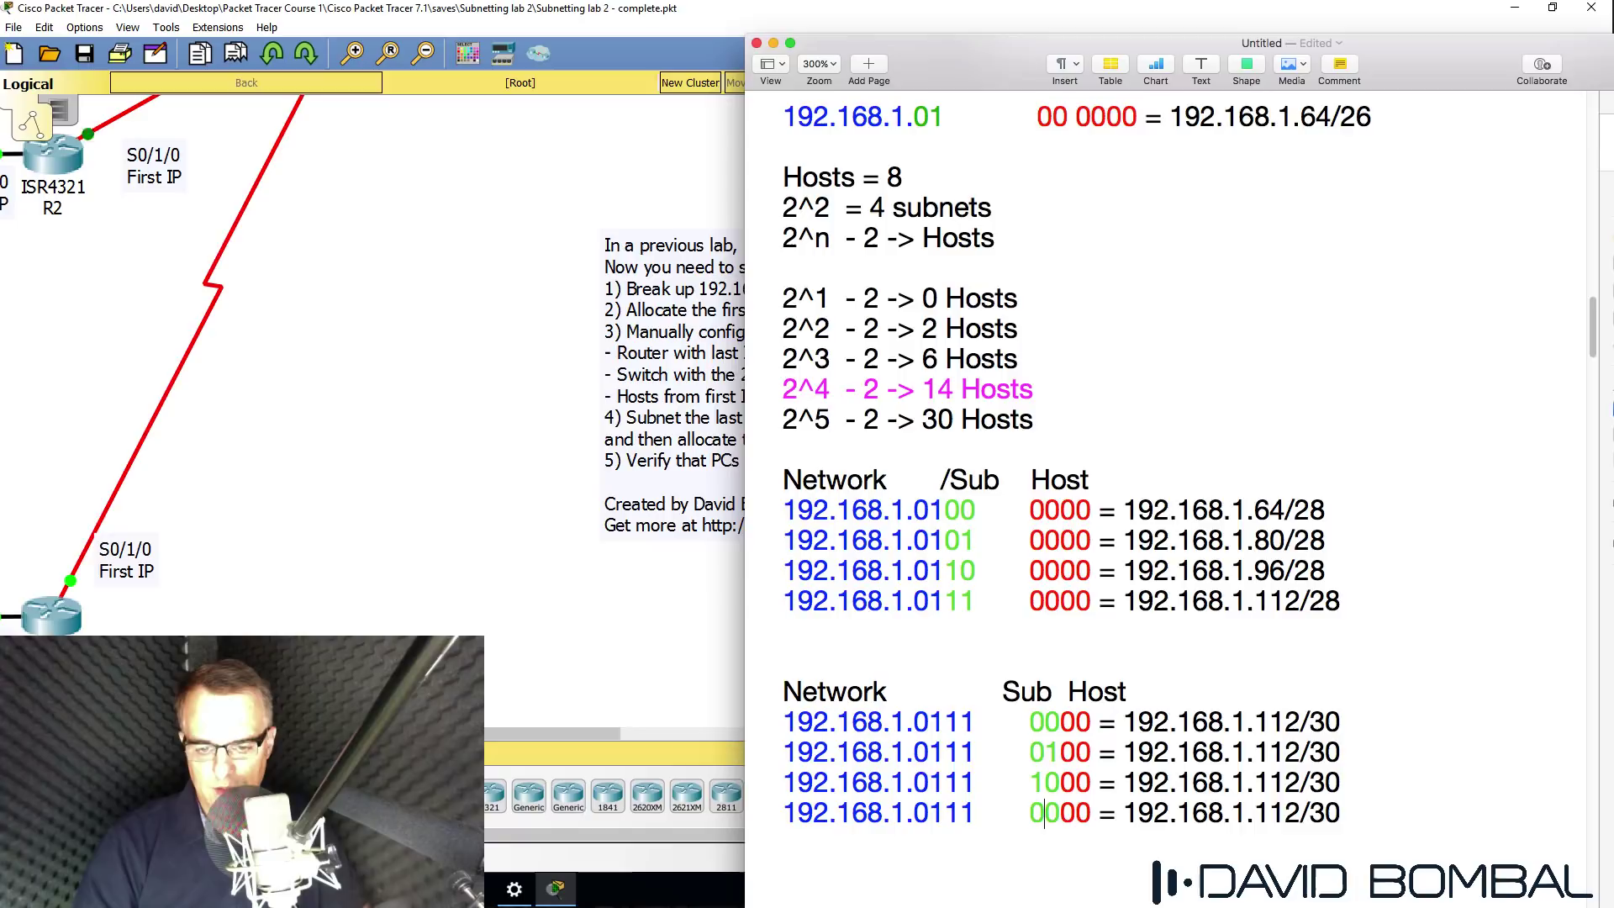
key("BackSpace")
type("1")
key("Right")
key("BackSpace")
type("1")
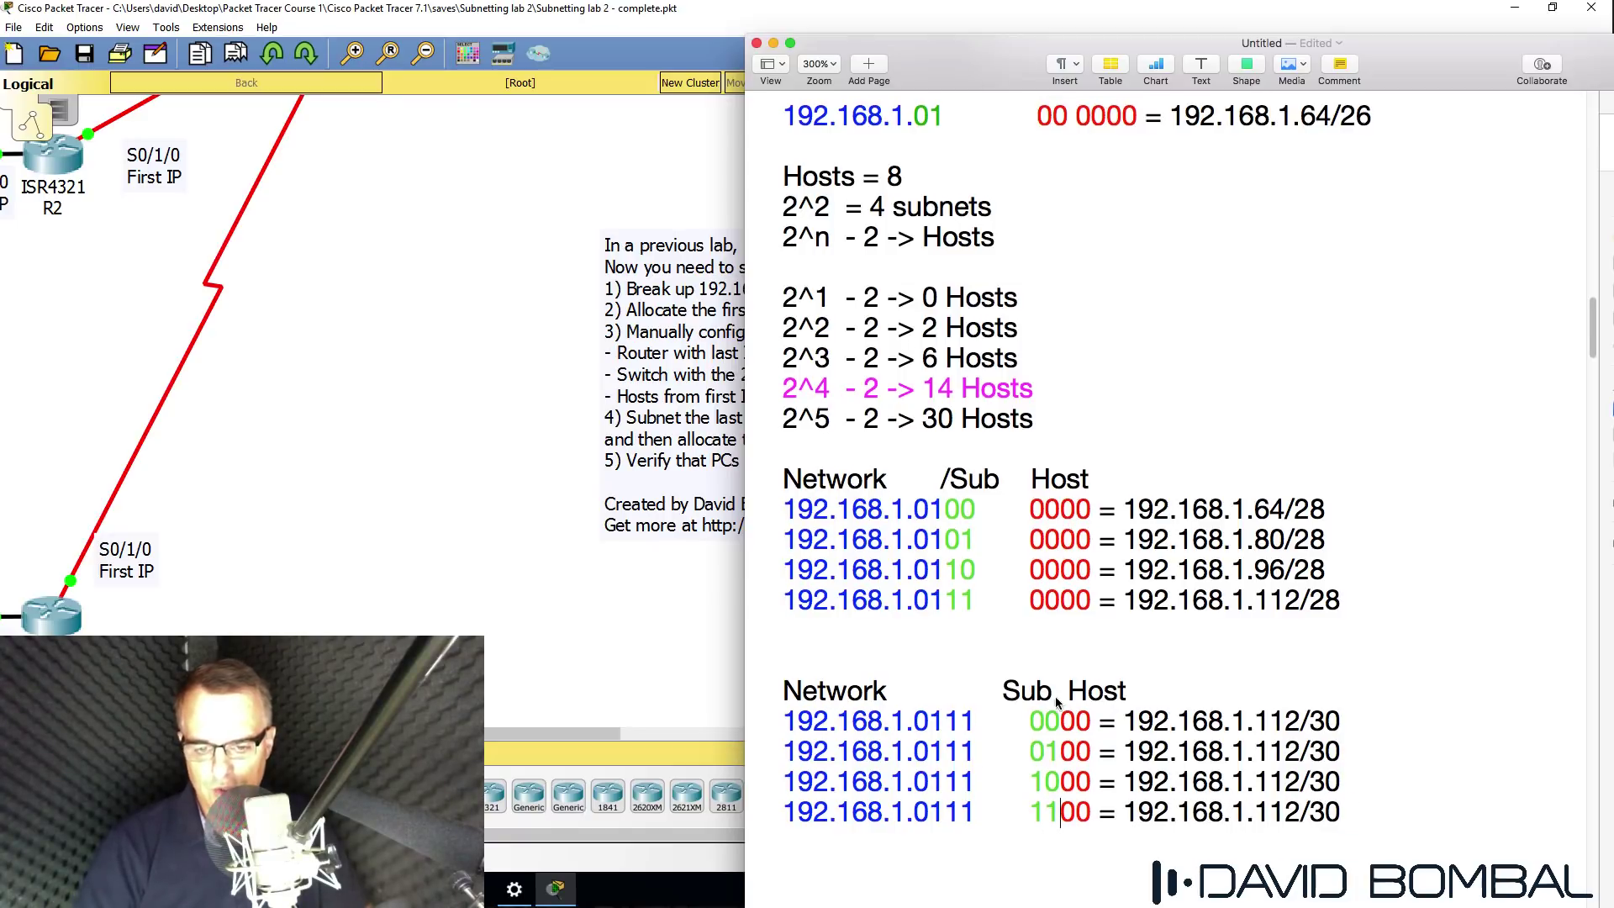
scroll(1058, 699, "down", 1)
Change rows two to four's addresses to 192.168.1.116, .120 and .124
left_click_drag(1060, 709, 1047, 711)
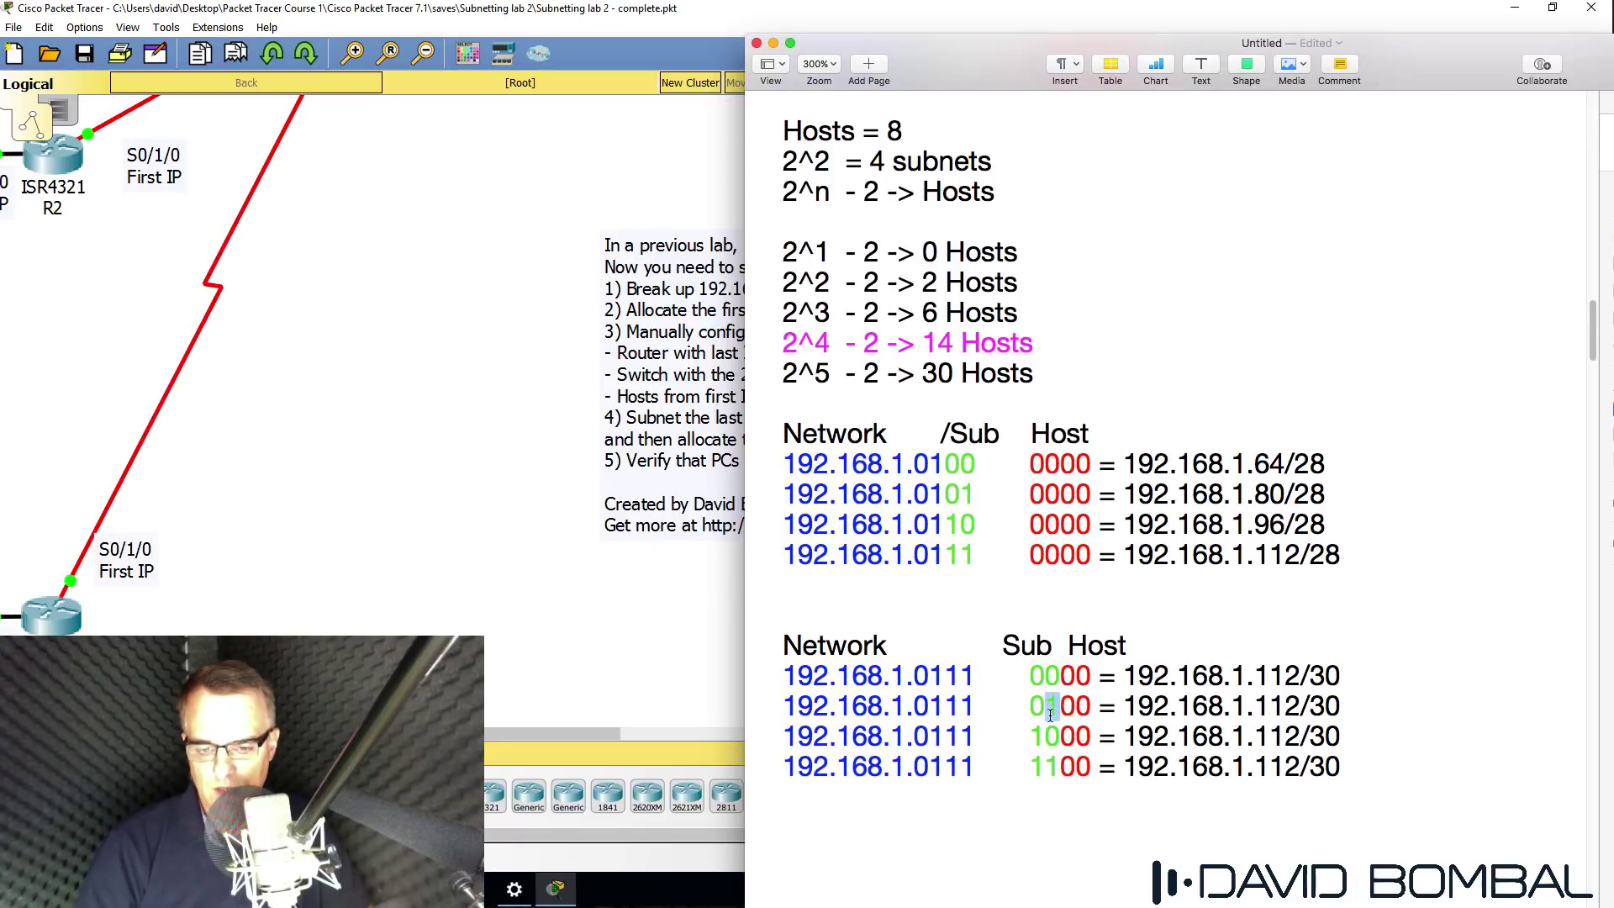
left_click(1291, 706)
key("BackSpace")
type("6")
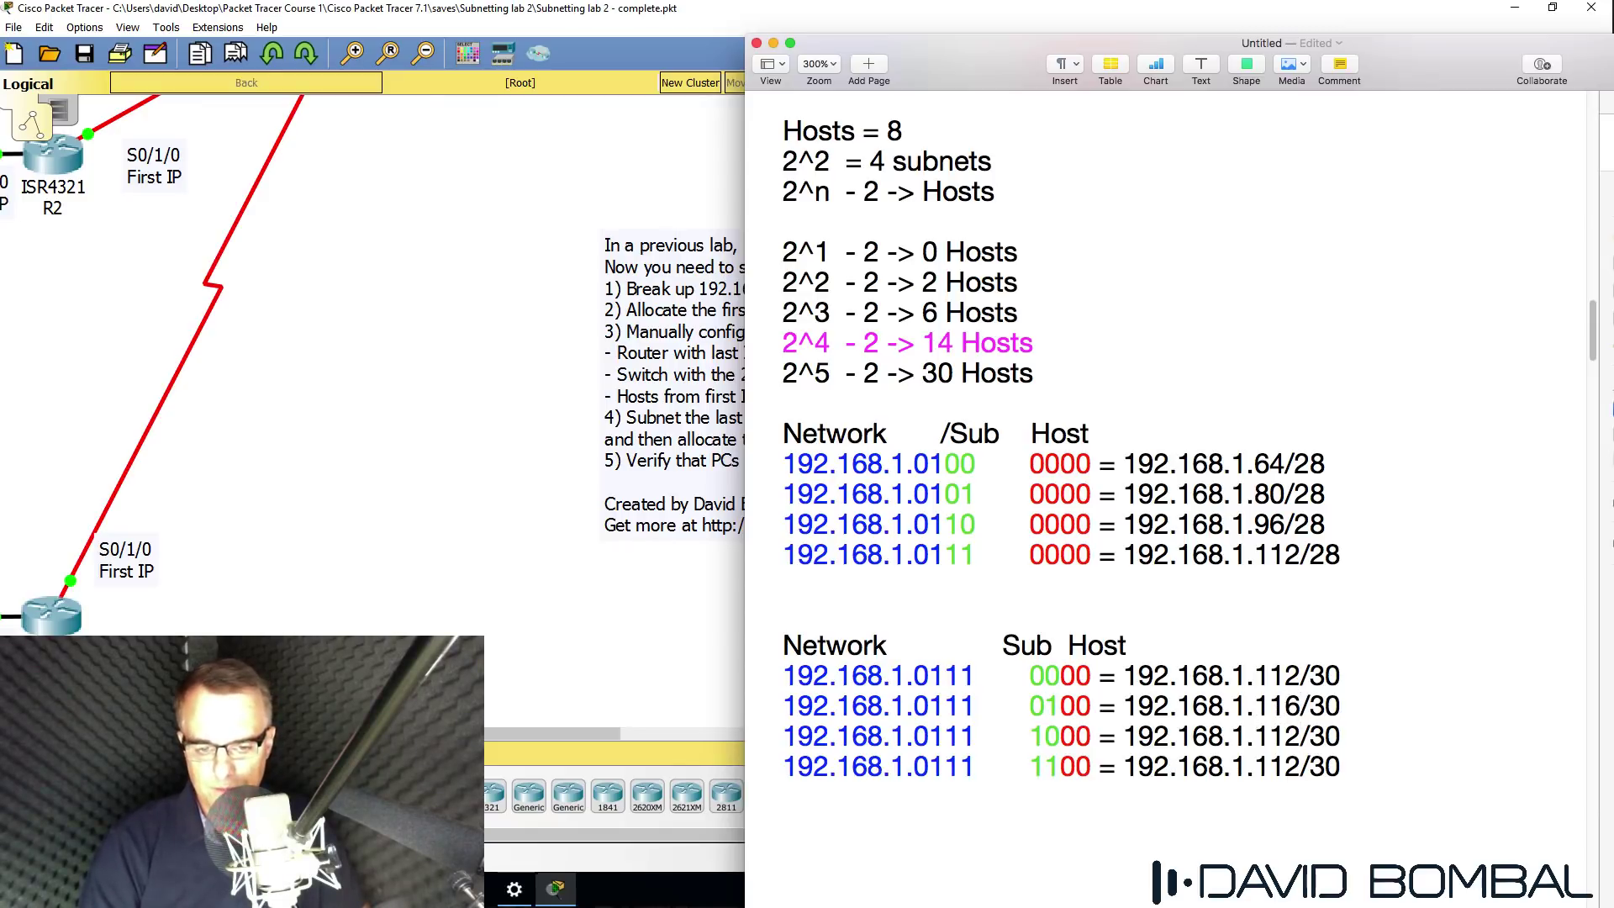
left_click(1301, 736)
key("BackSpace")
key("BackSpace")
type("20")
left_click(1301, 767)
key("BackSpace")
key("BackSpace")
type("2")
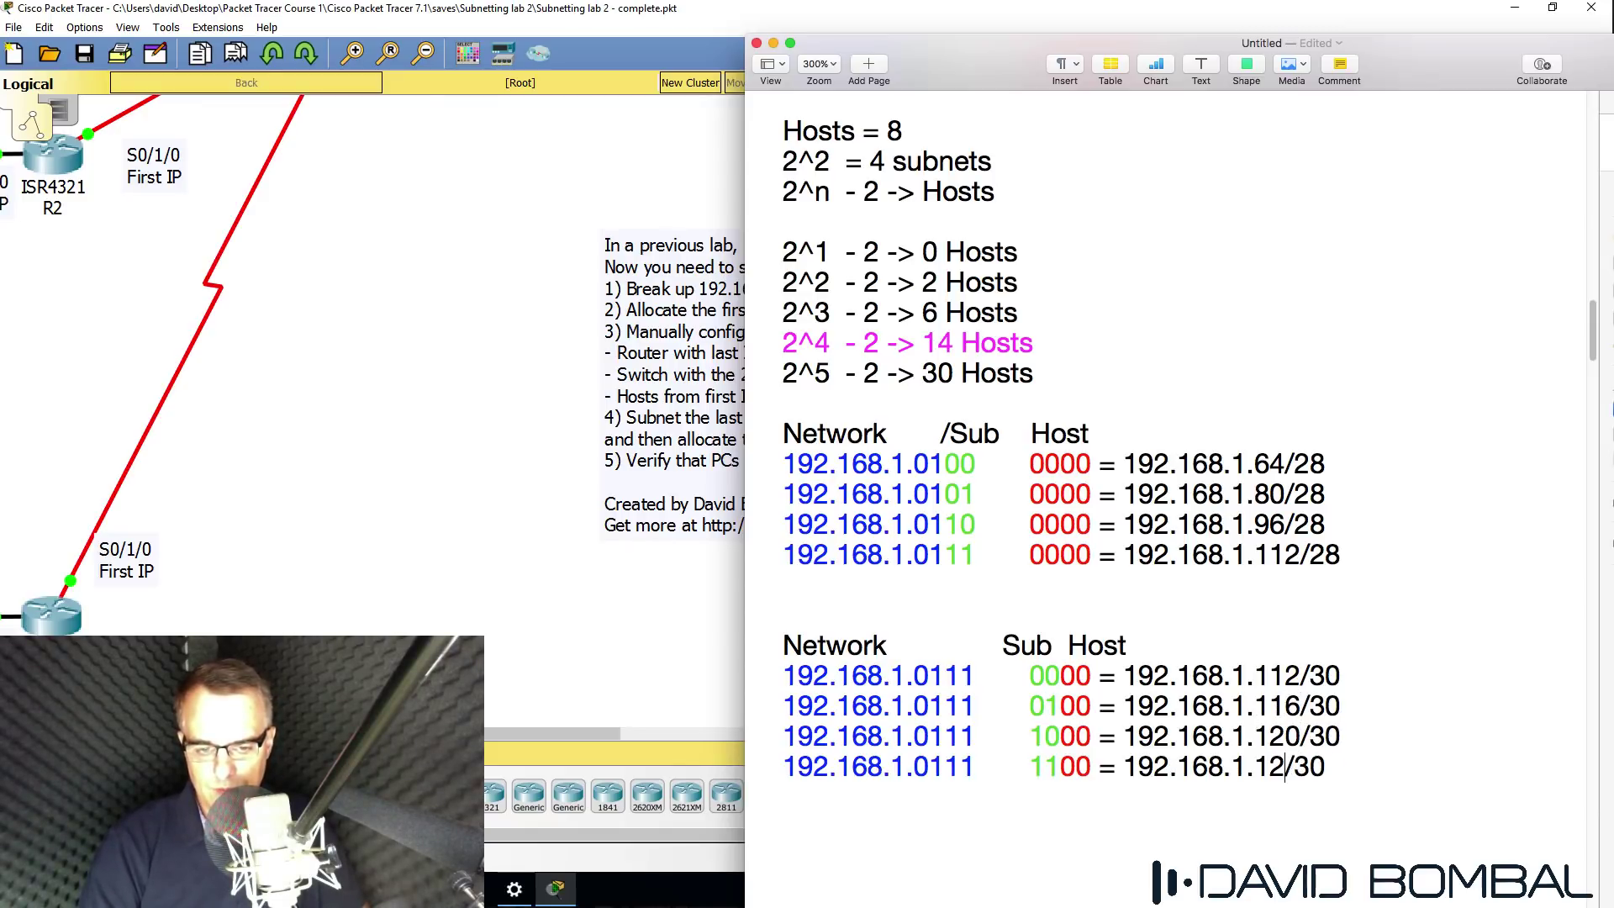
type("5")
key("BackSpace")
type("4")
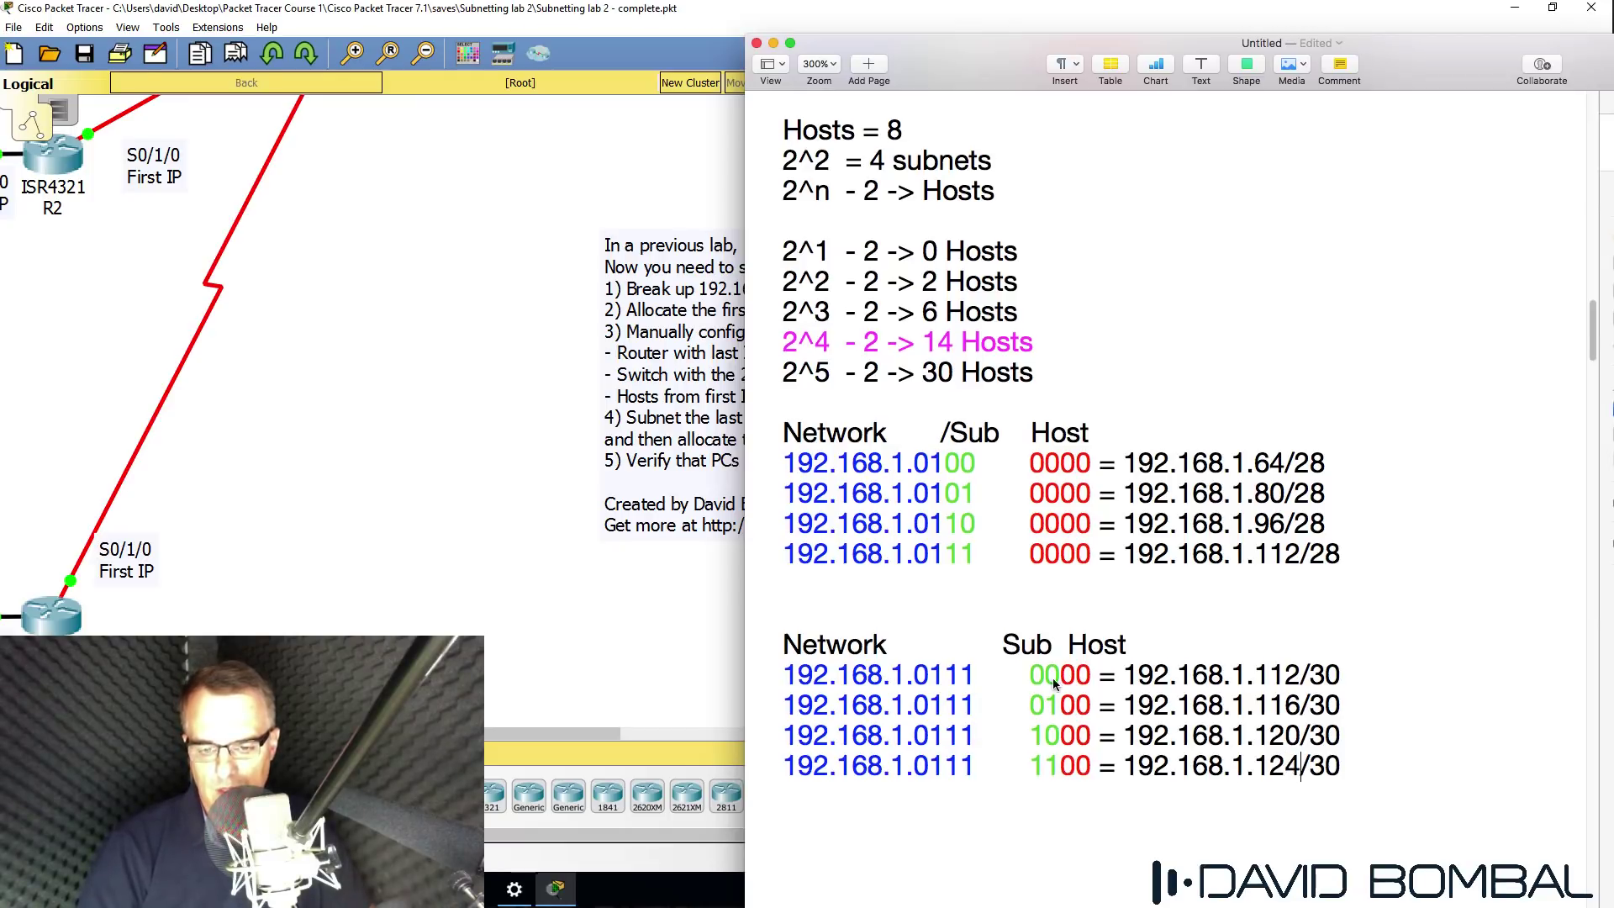
scroll(1054, 685, "down", 1)
key("super+Tab")
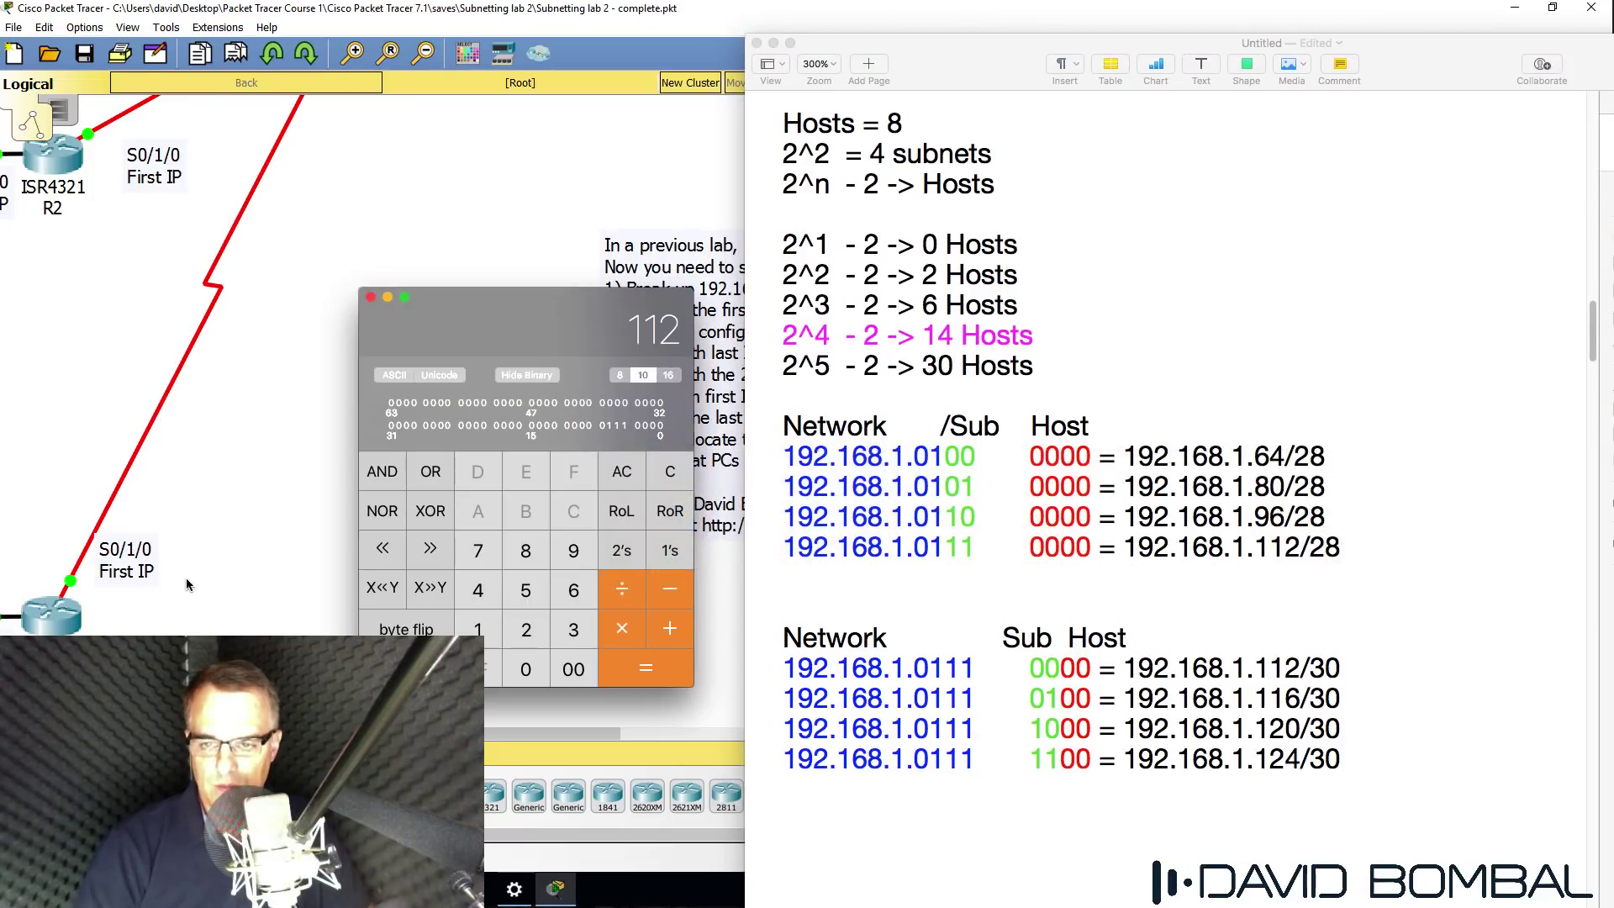
Enter 112, 116, 120 and 124 in Calculator in turn, ending with 124 shown as 0111 1100
left_click(673, 478)
type("112")
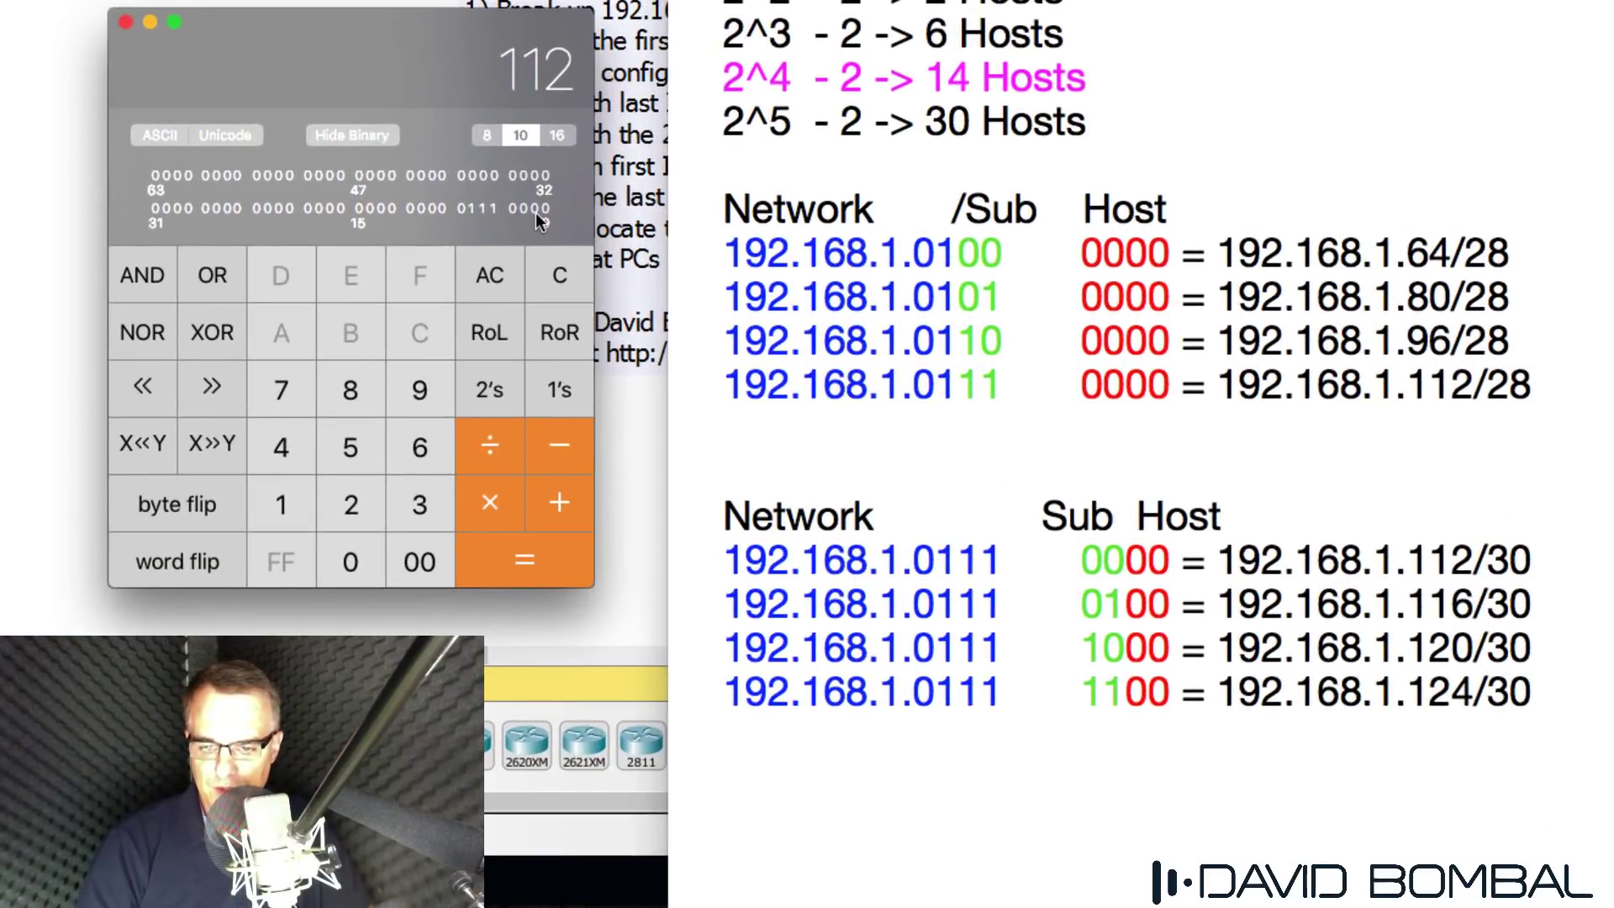
left_click(561, 280)
type("116")
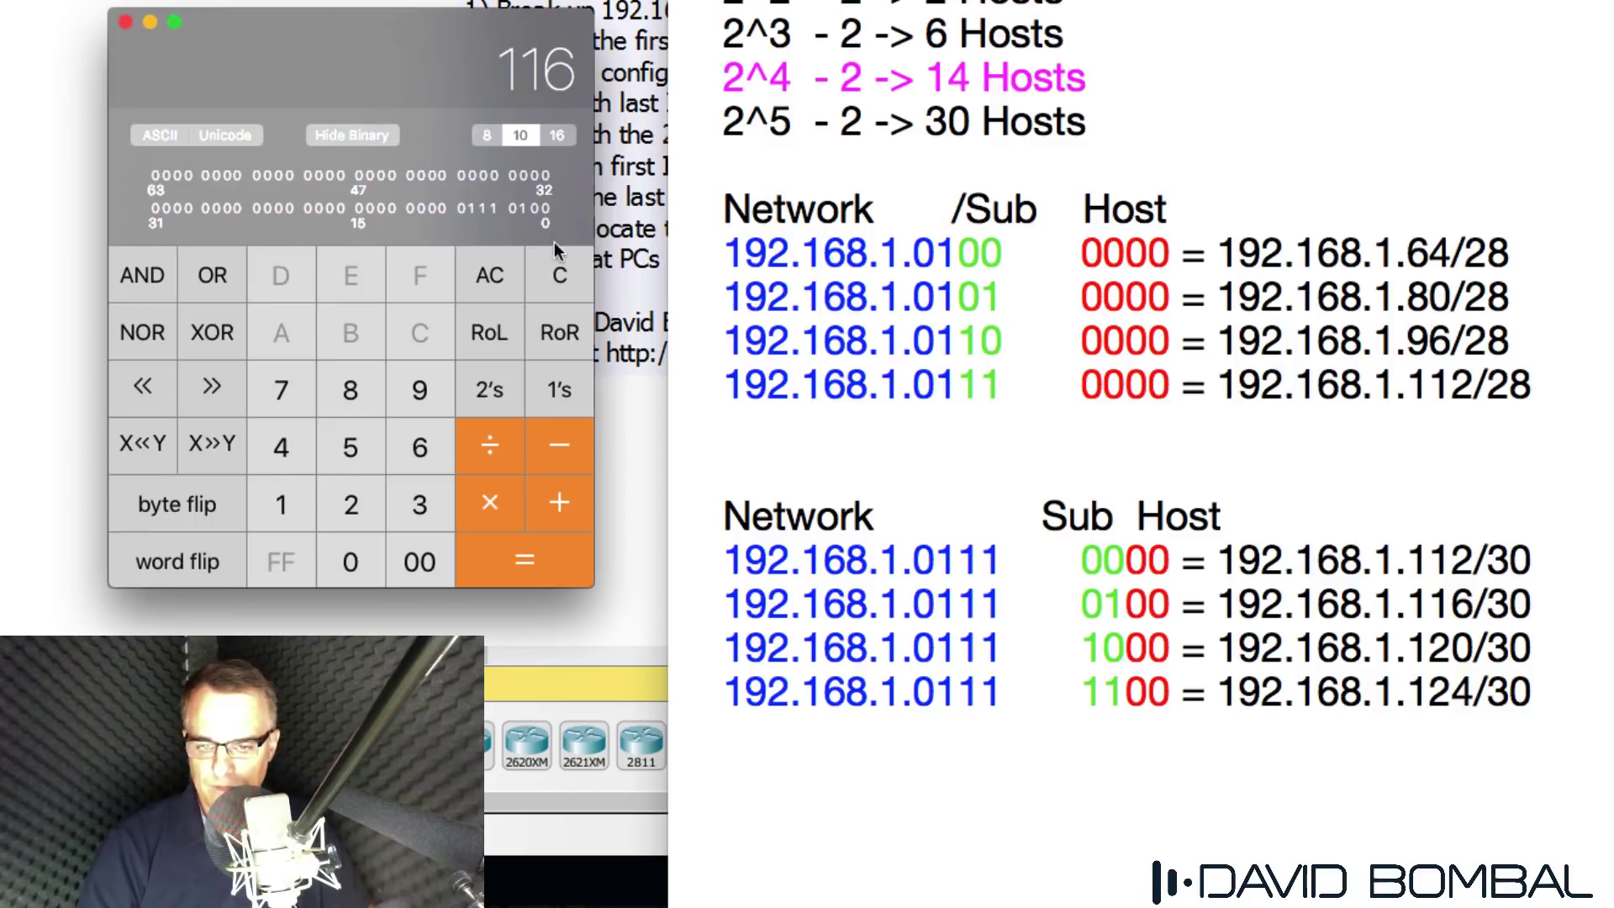
left_click(557, 275)
type("120")
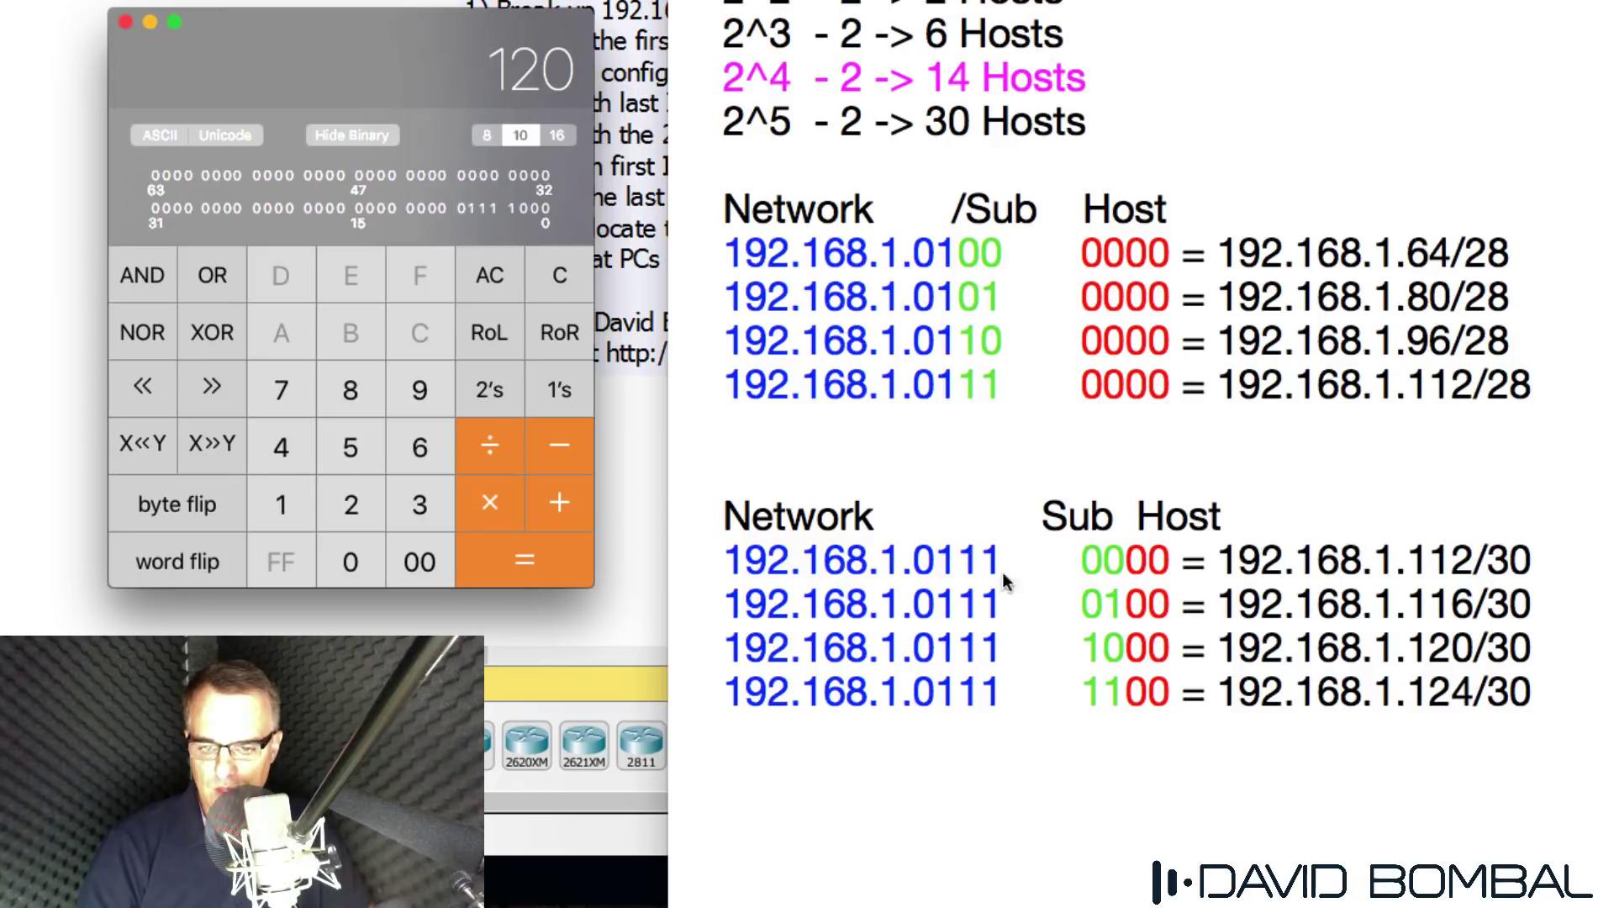
left_click(552, 283)
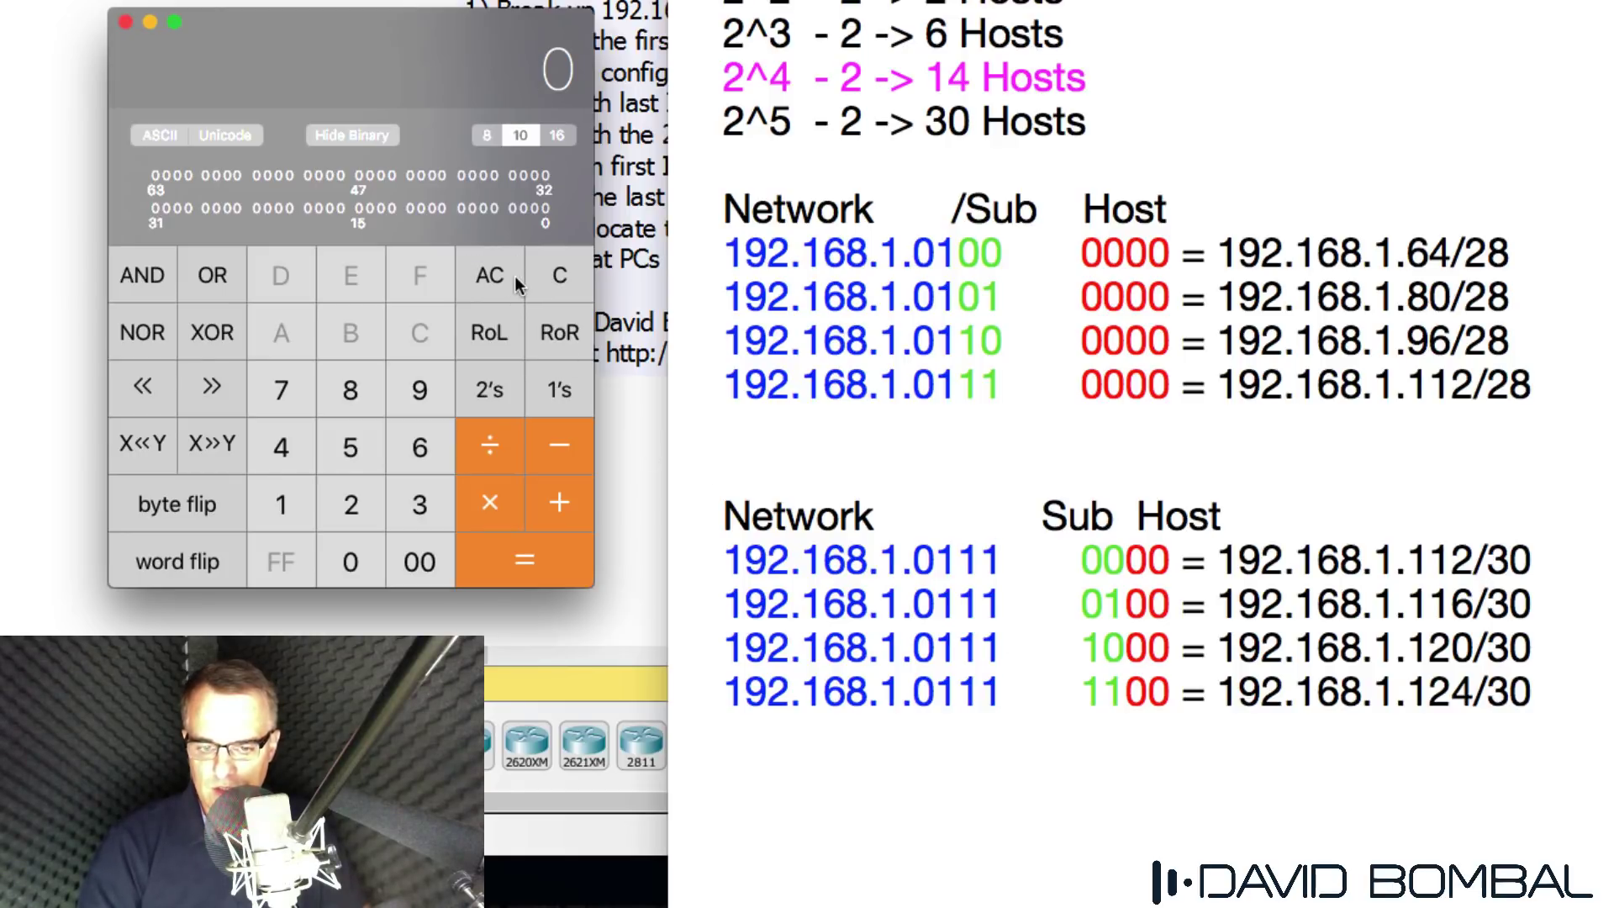
type("23")
left_click(514, 276)
type("124")
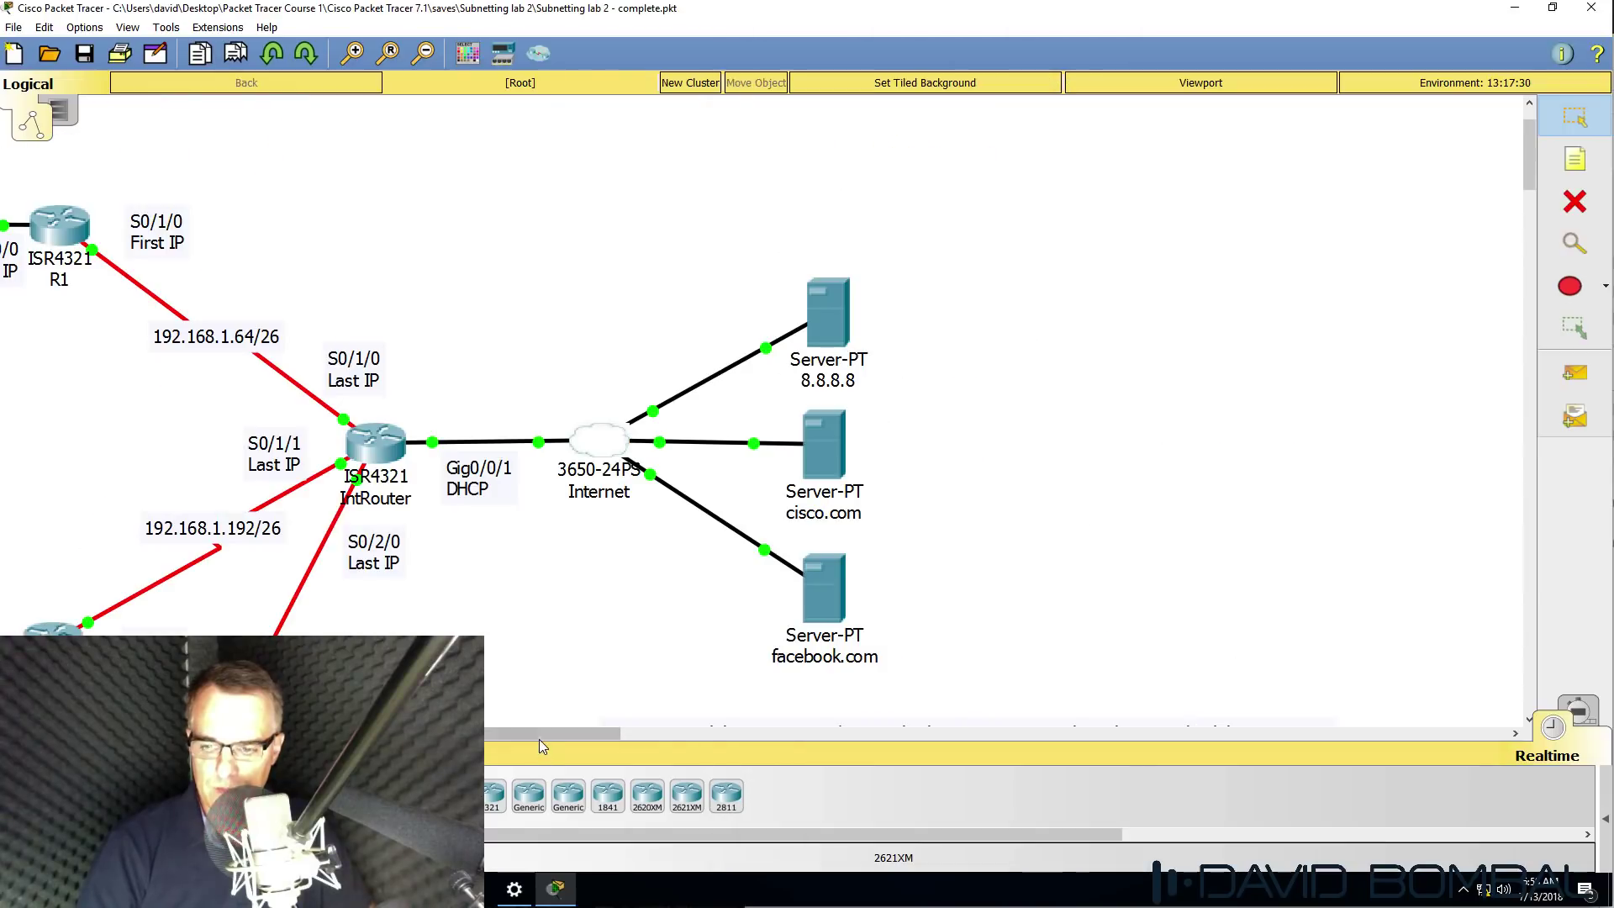
Edit the R1–IntRouter link note, replacing 64 with 112 and /26 with /30
left_click_drag(513, 734, 442, 738)
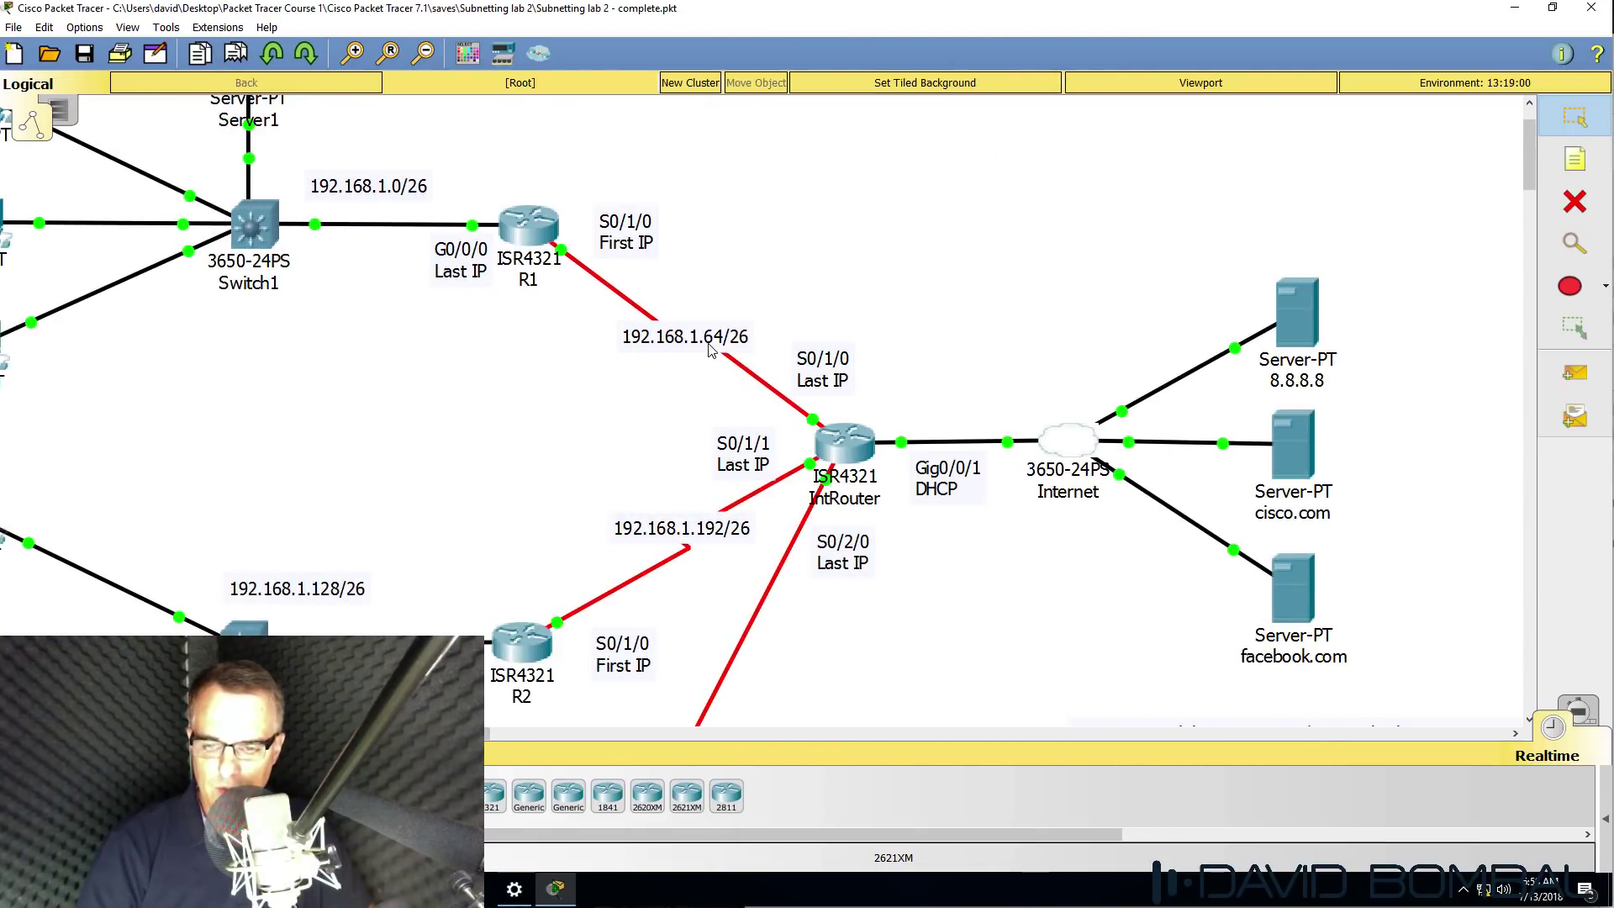
key("super+Tab")
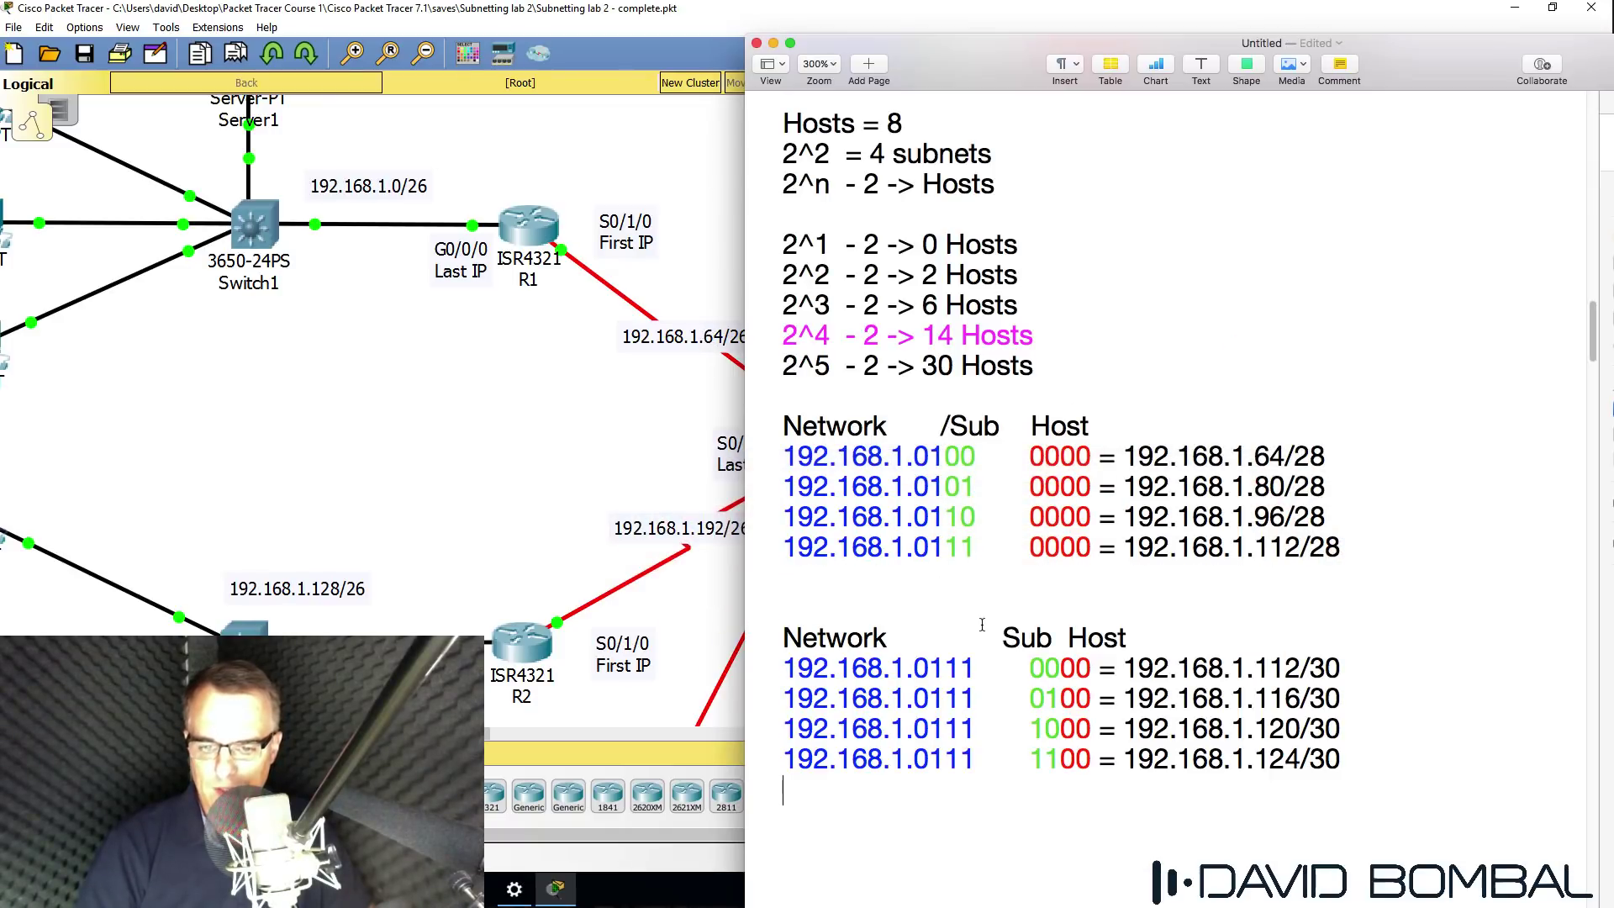
double_click(711, 336)
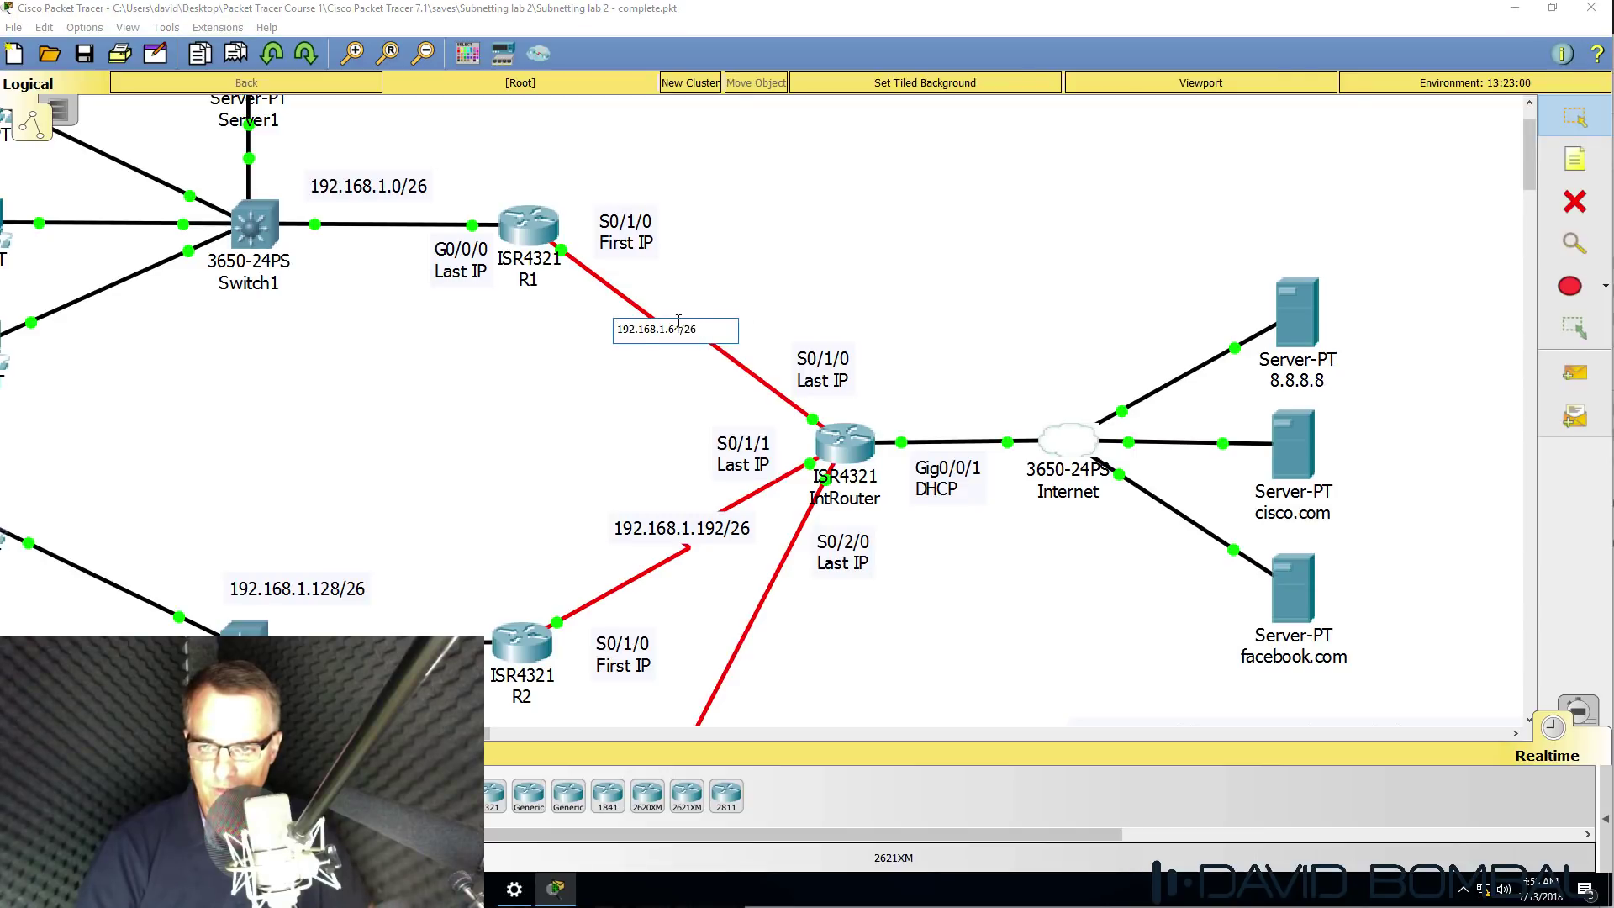
key("BackSpace")
key("BackSpace")
type("112")
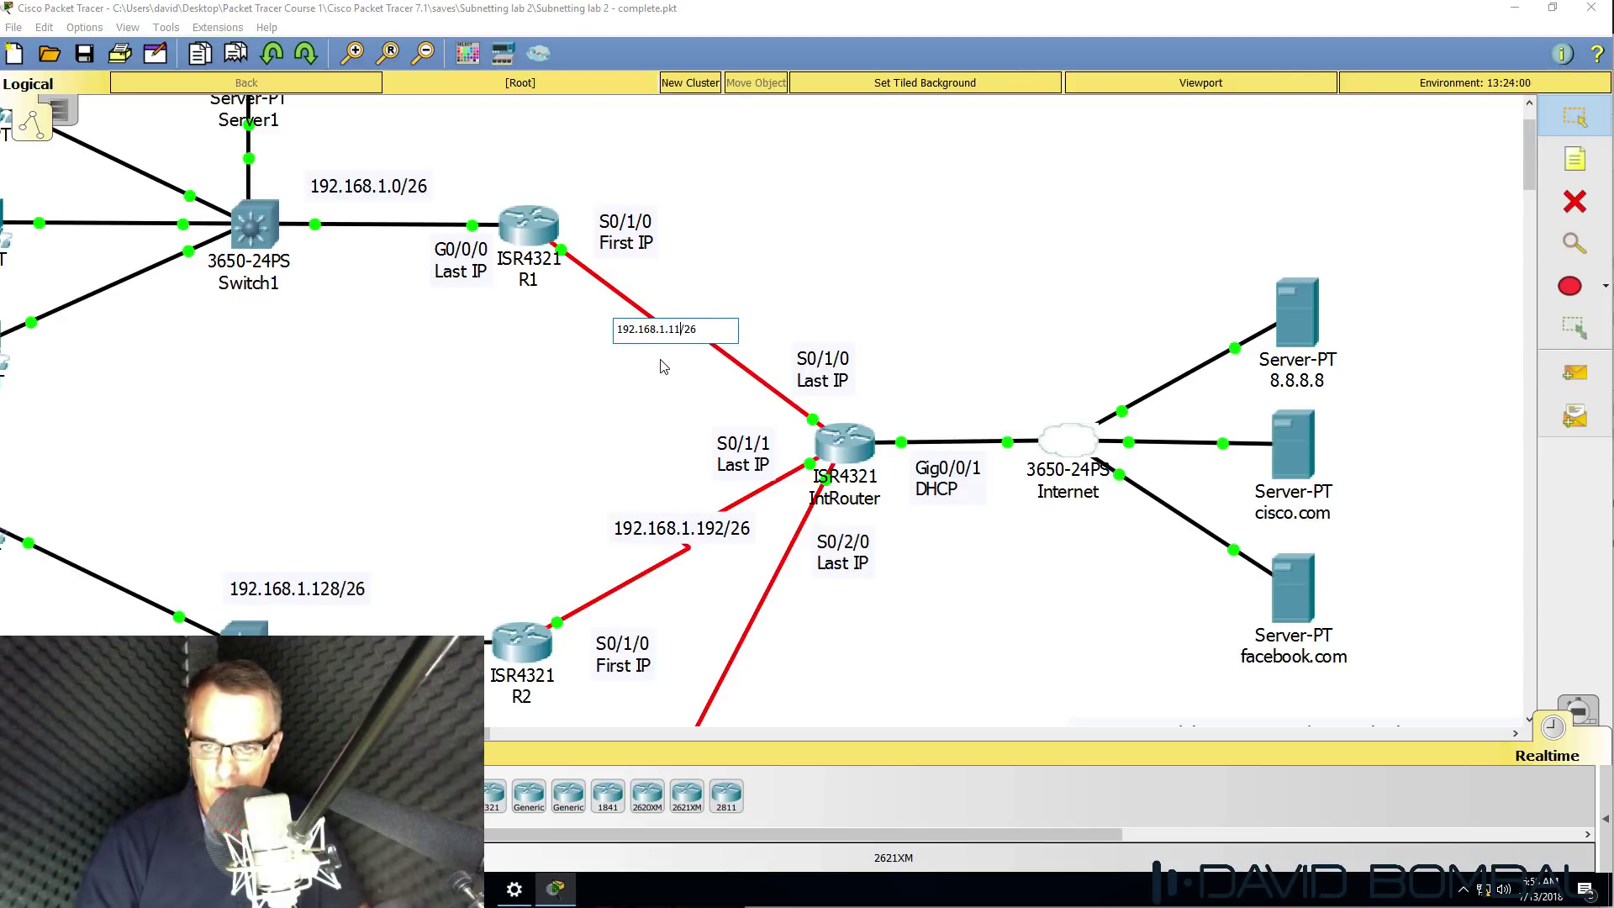
key("Delete")
key("Delete")
type("30")
left_click(664, 366)
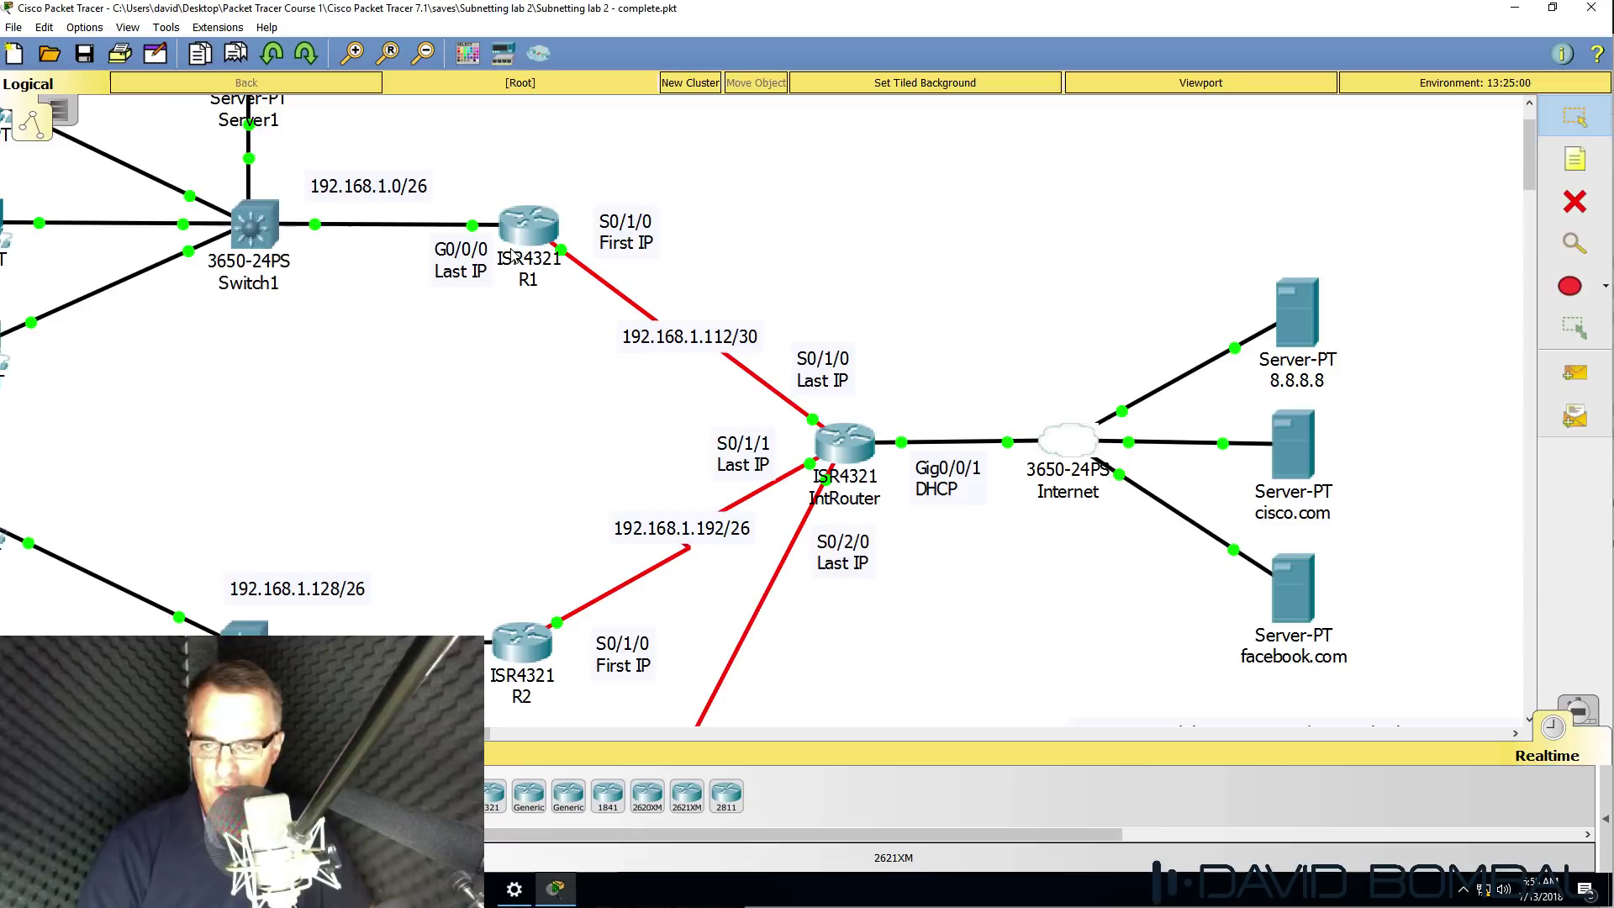
Open R1's CLI and page through its running configuration with sh run
left_click(529, 210)
left_click_drag(660, 192, 157, 309)
left_click_drag(1533, 154, 1539, 170)
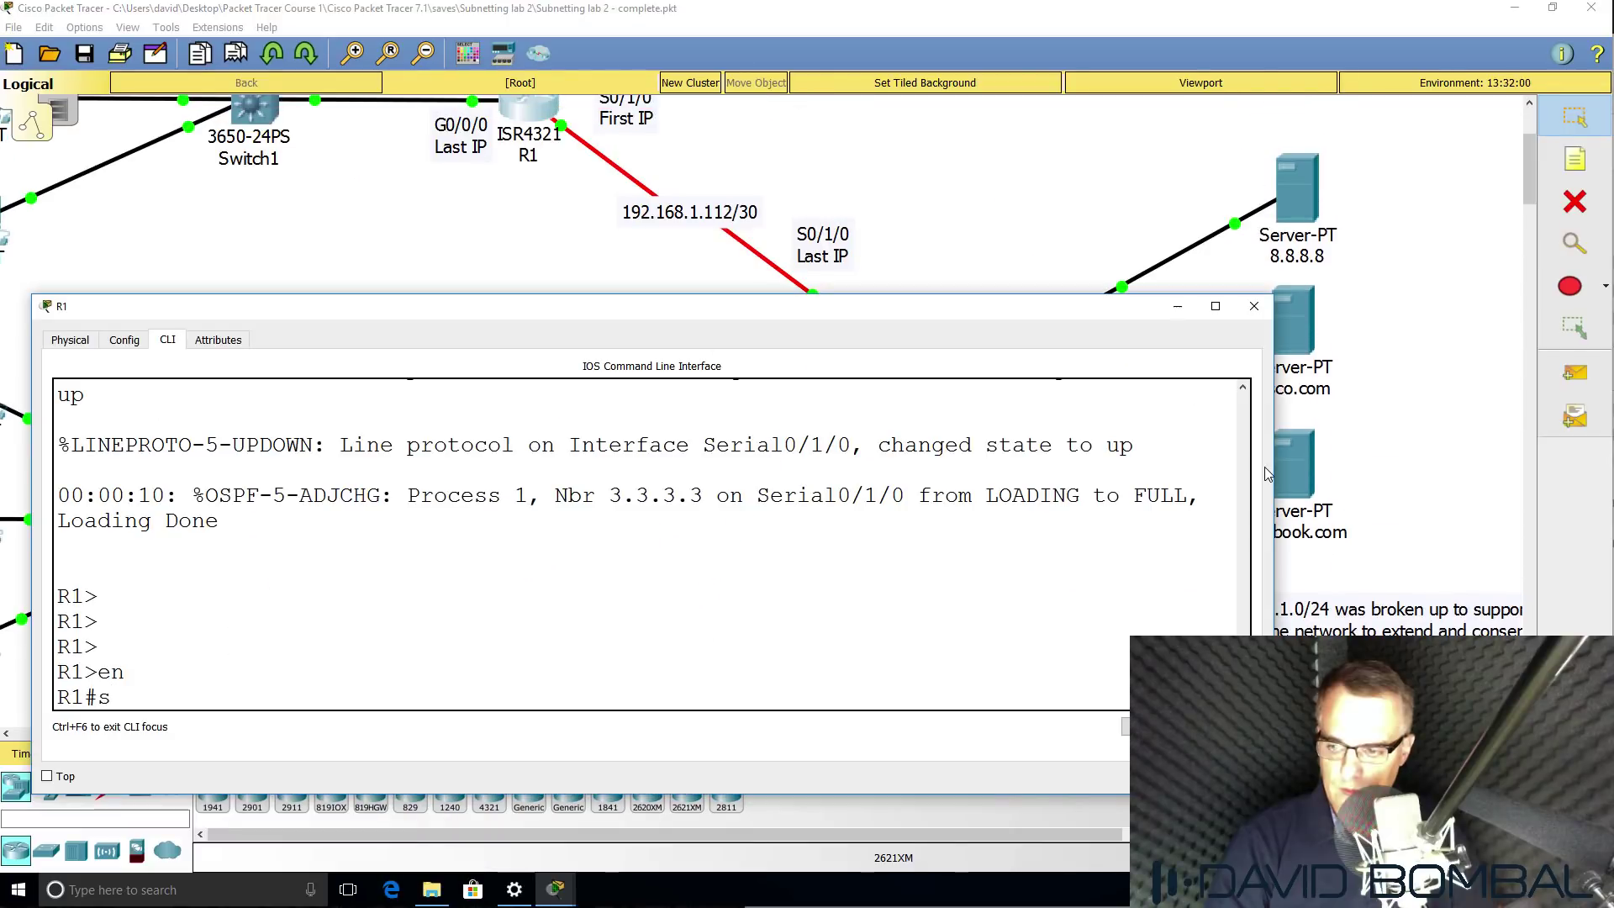
type("sh run")
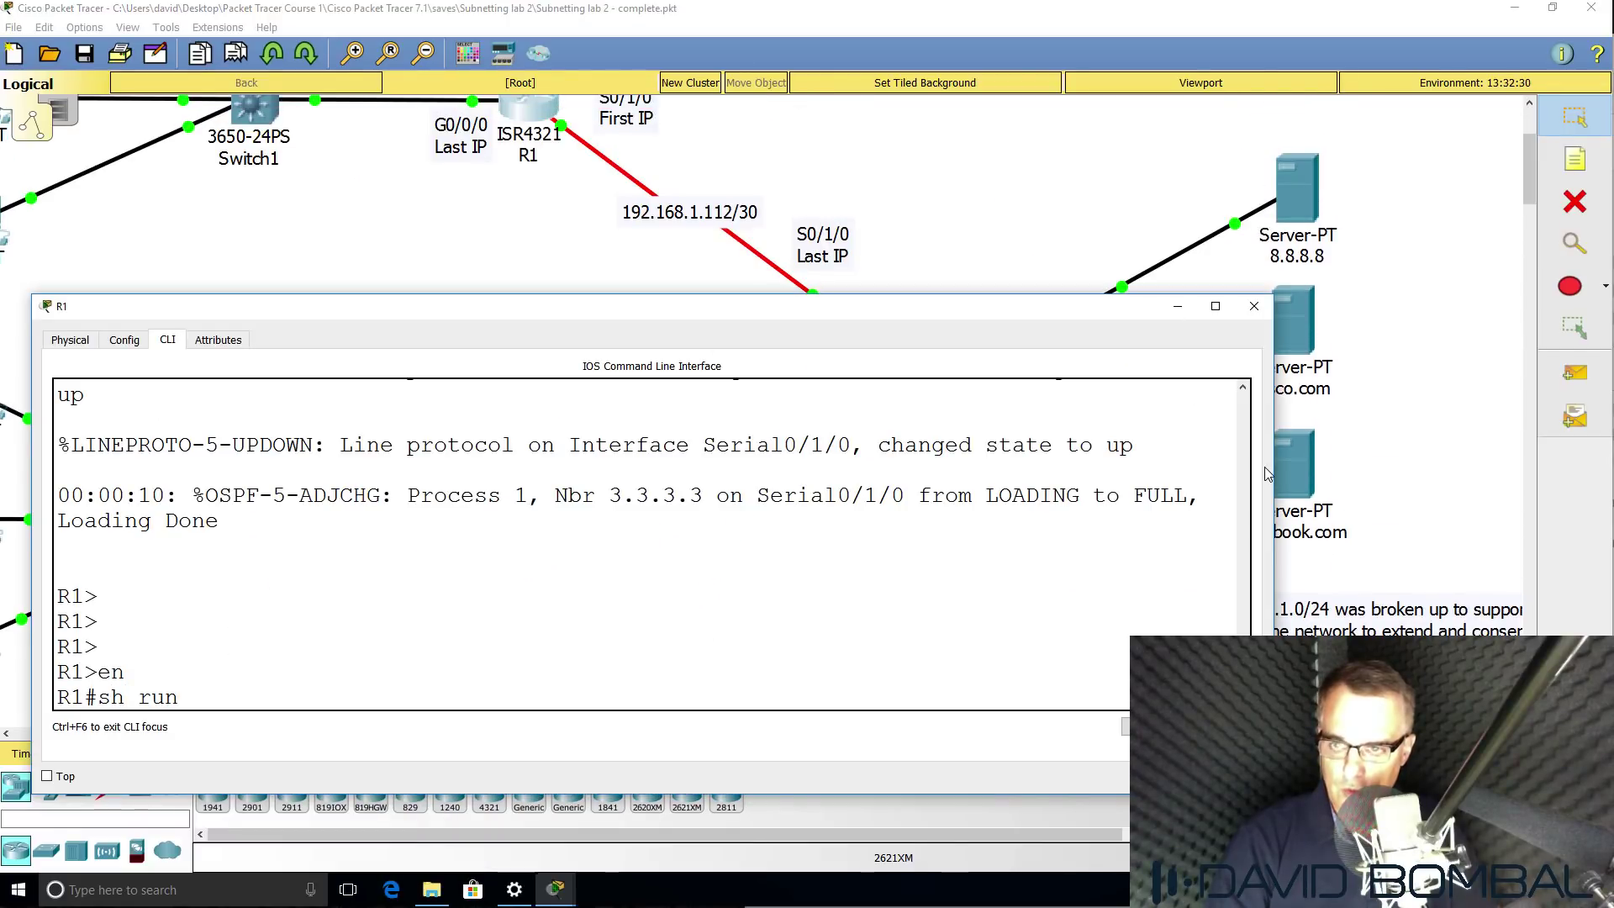
key("Return")
key("space")
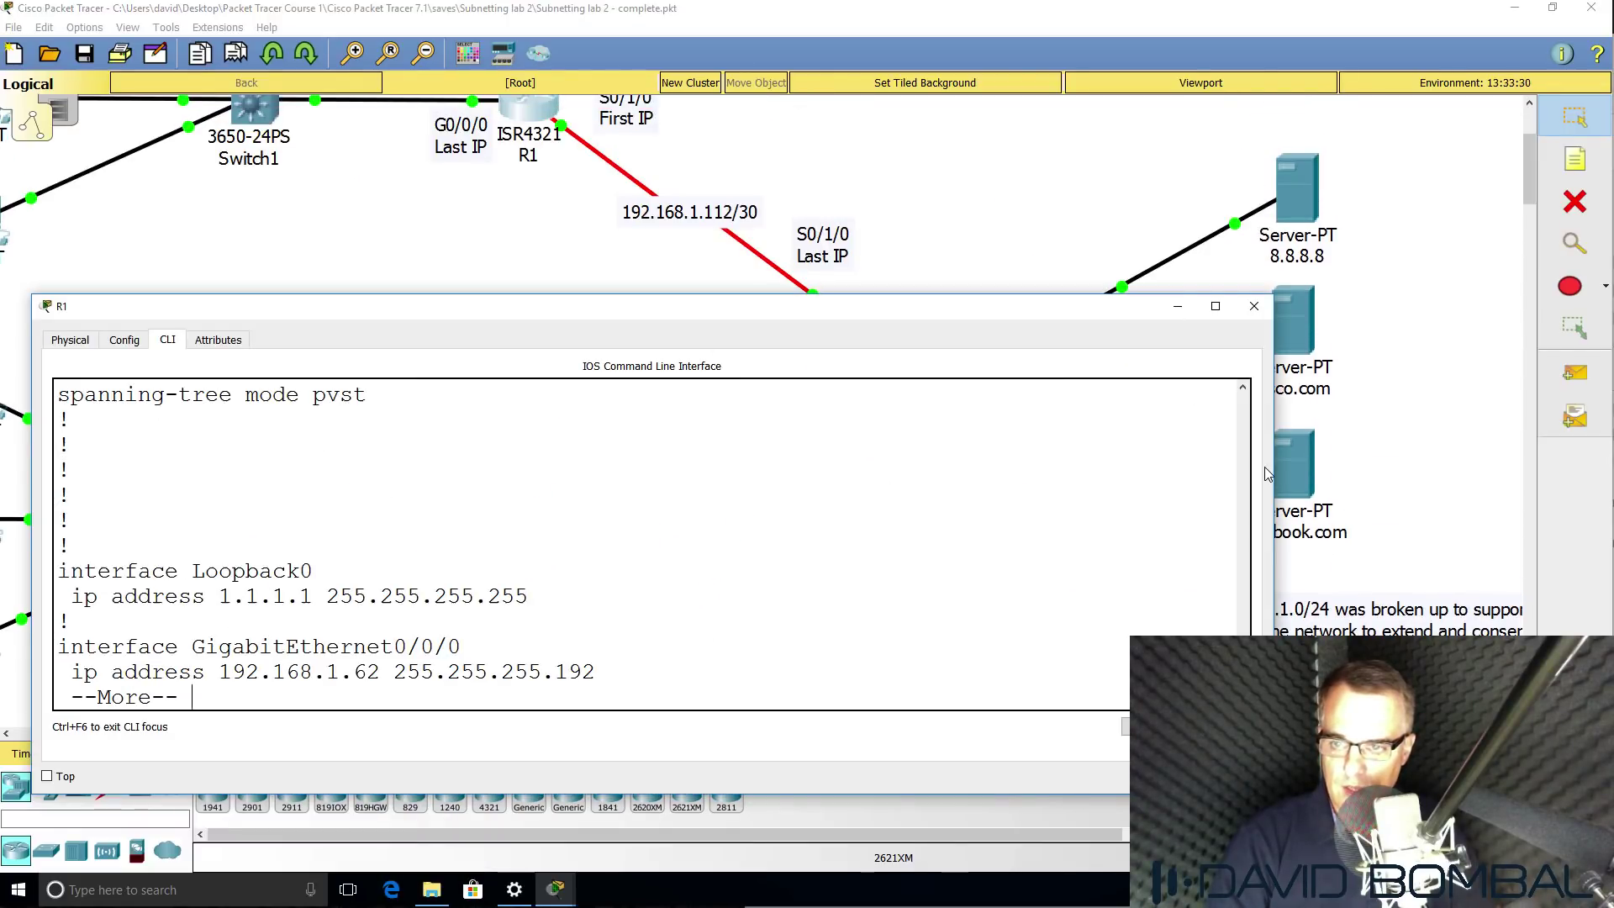
key("Return")
key("Return")
key("Return")
key("Return")
key("Return")
key("Return")
key("Return")
key("Return")
key("Return")
key("Return")
key("Return")
key("Return")
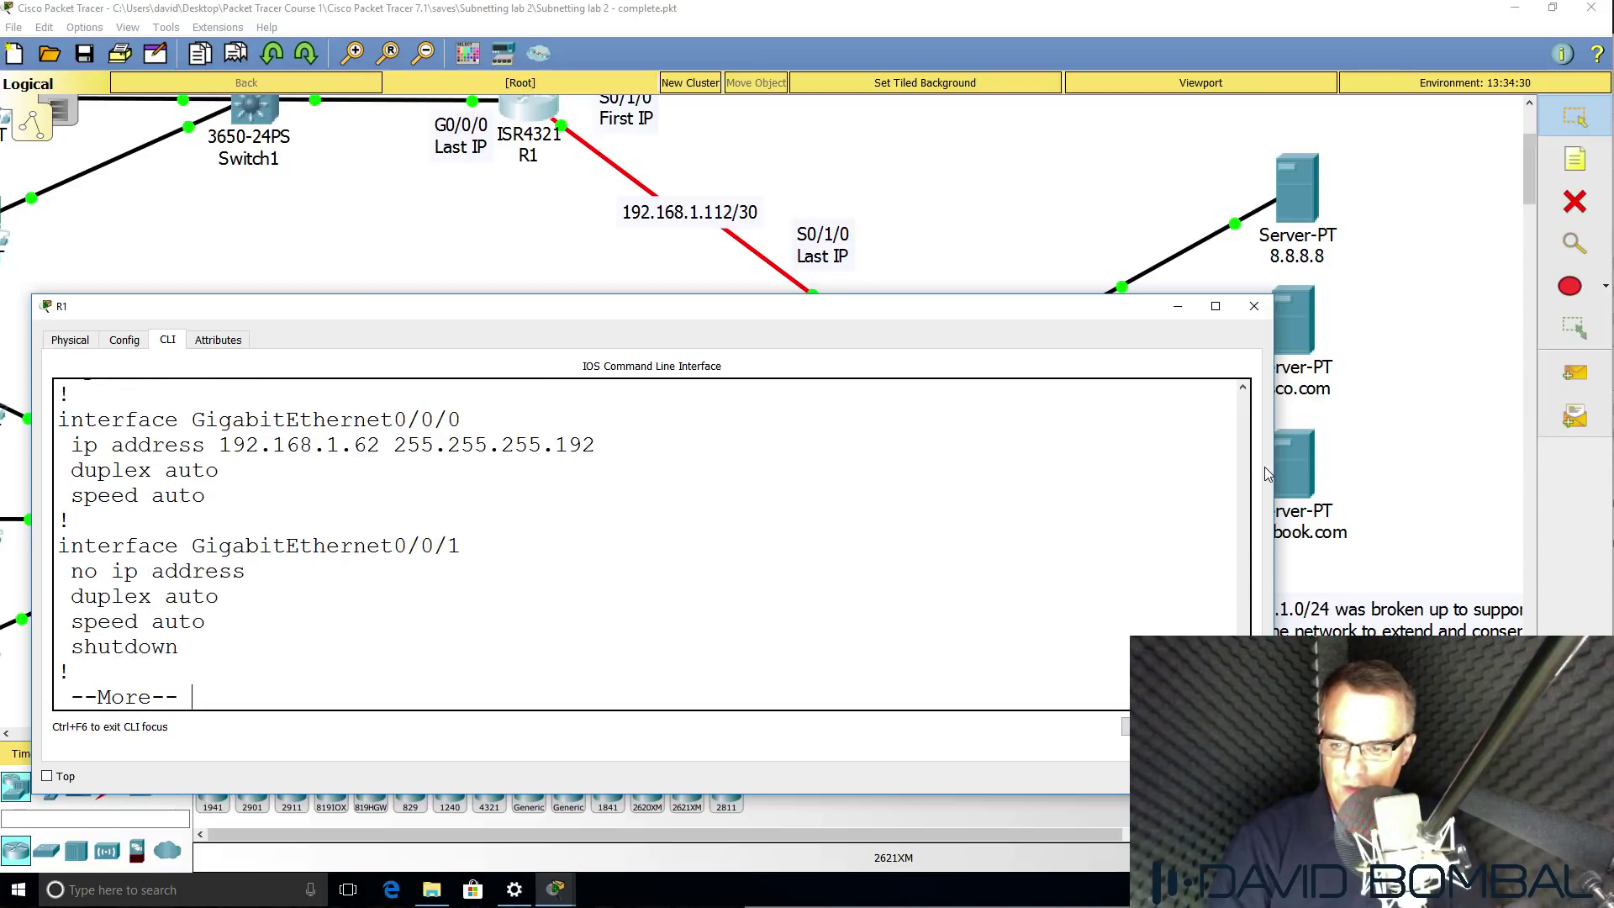
key("Return")
key("Return")
Set R1's Serial0/1/0 address to 192.168.1.113 255.255.255.252
type("qconf t")
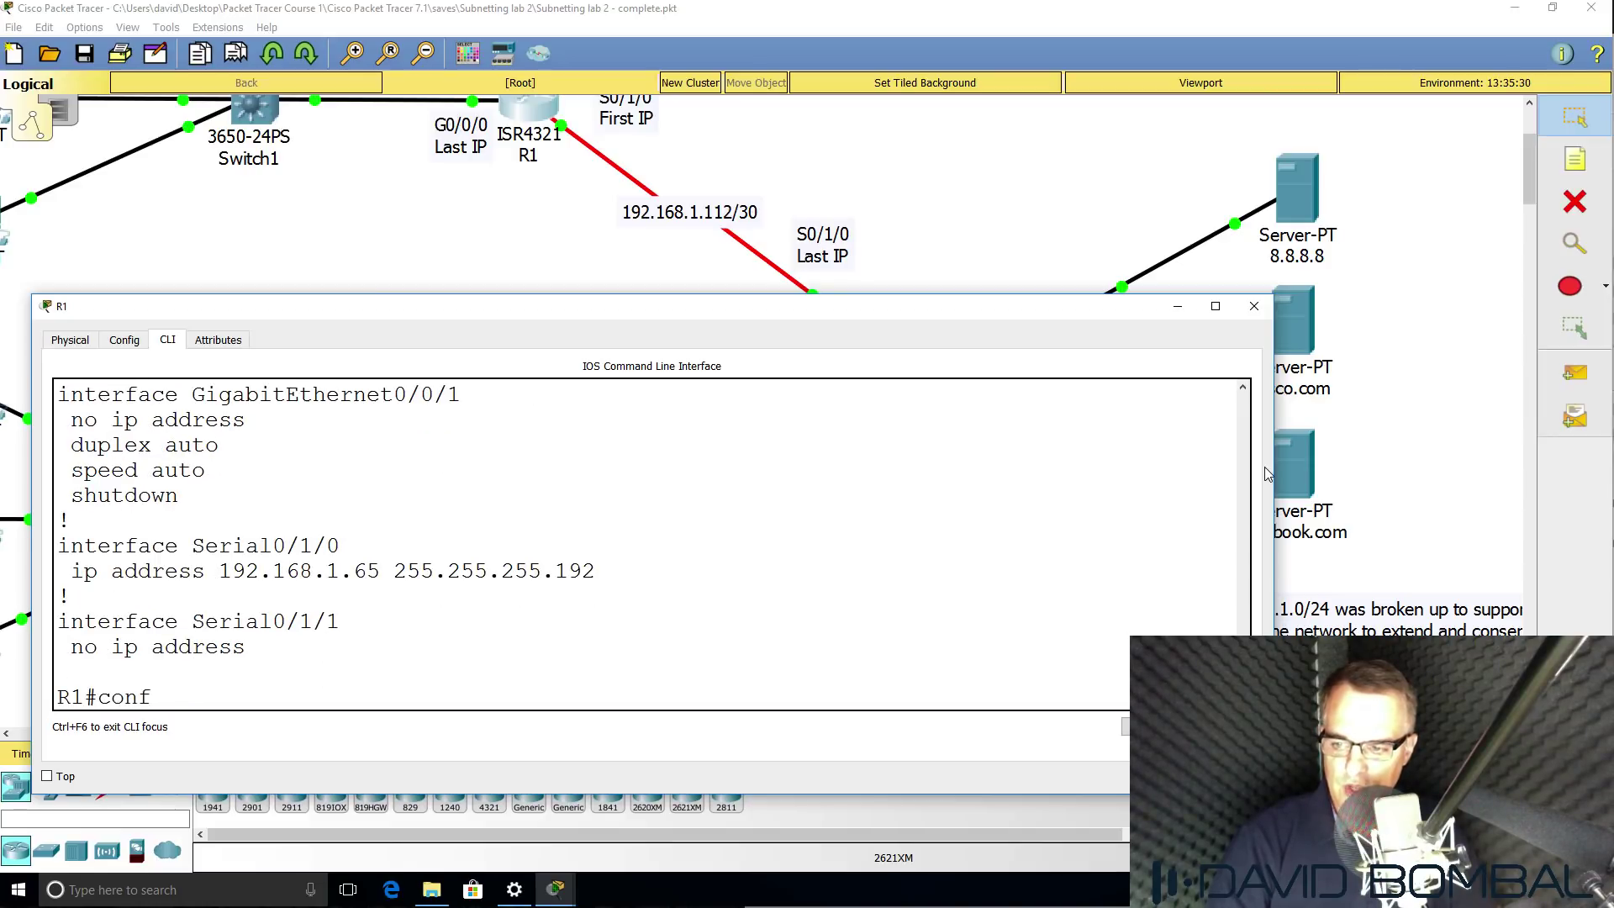
key("Return")
type("int s0/1/0")
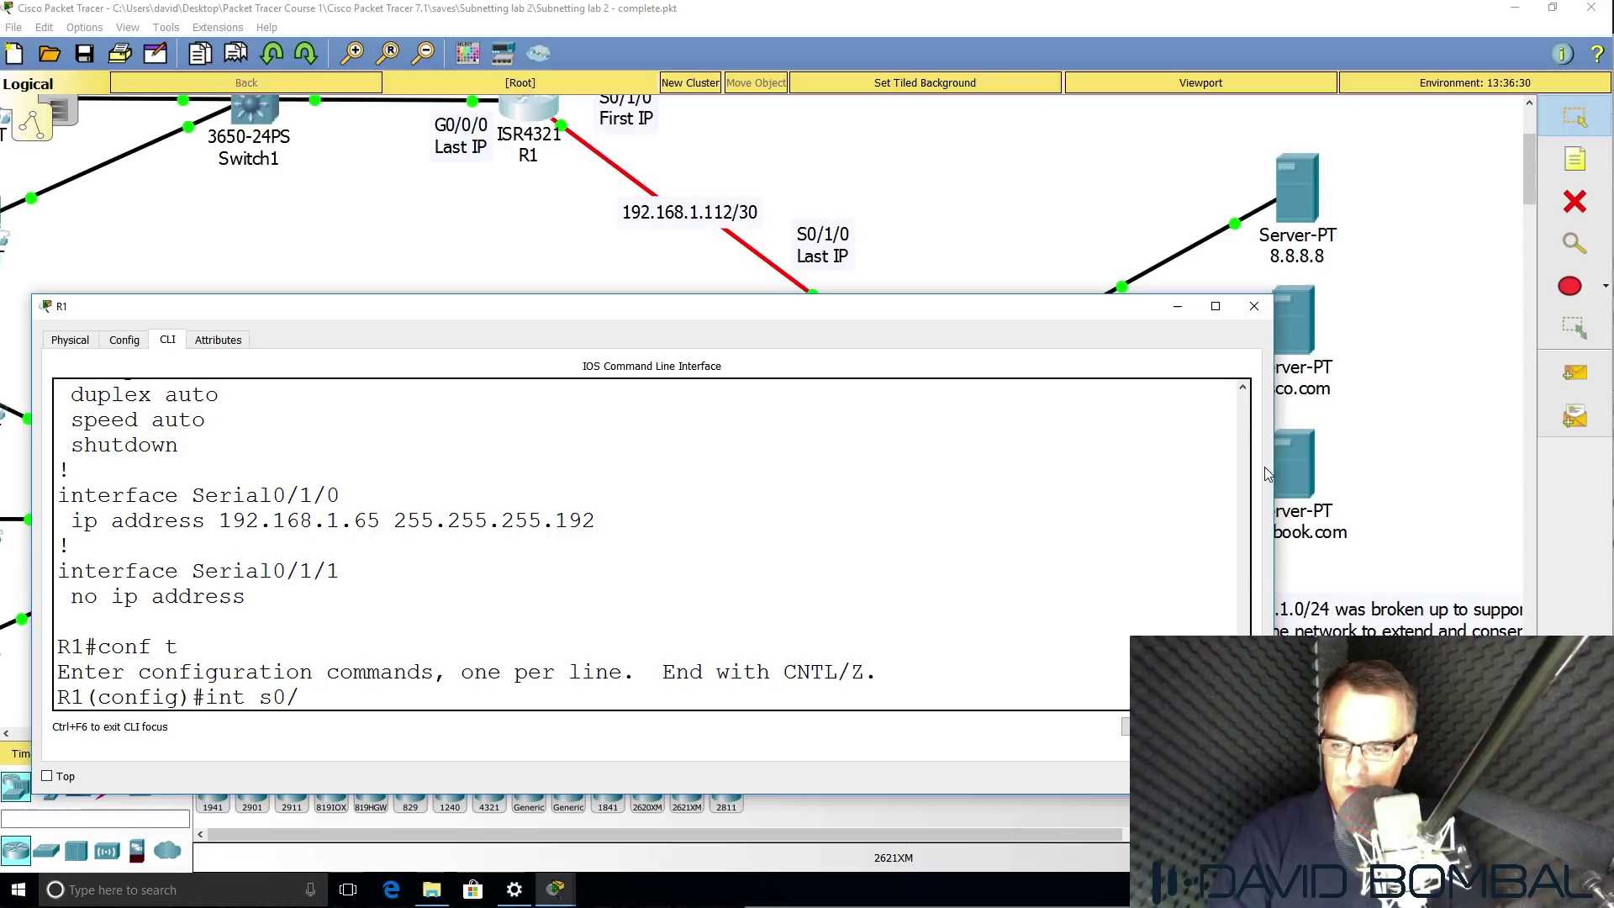
key("Return")
type("ip add")
key("Tab")
type("19")
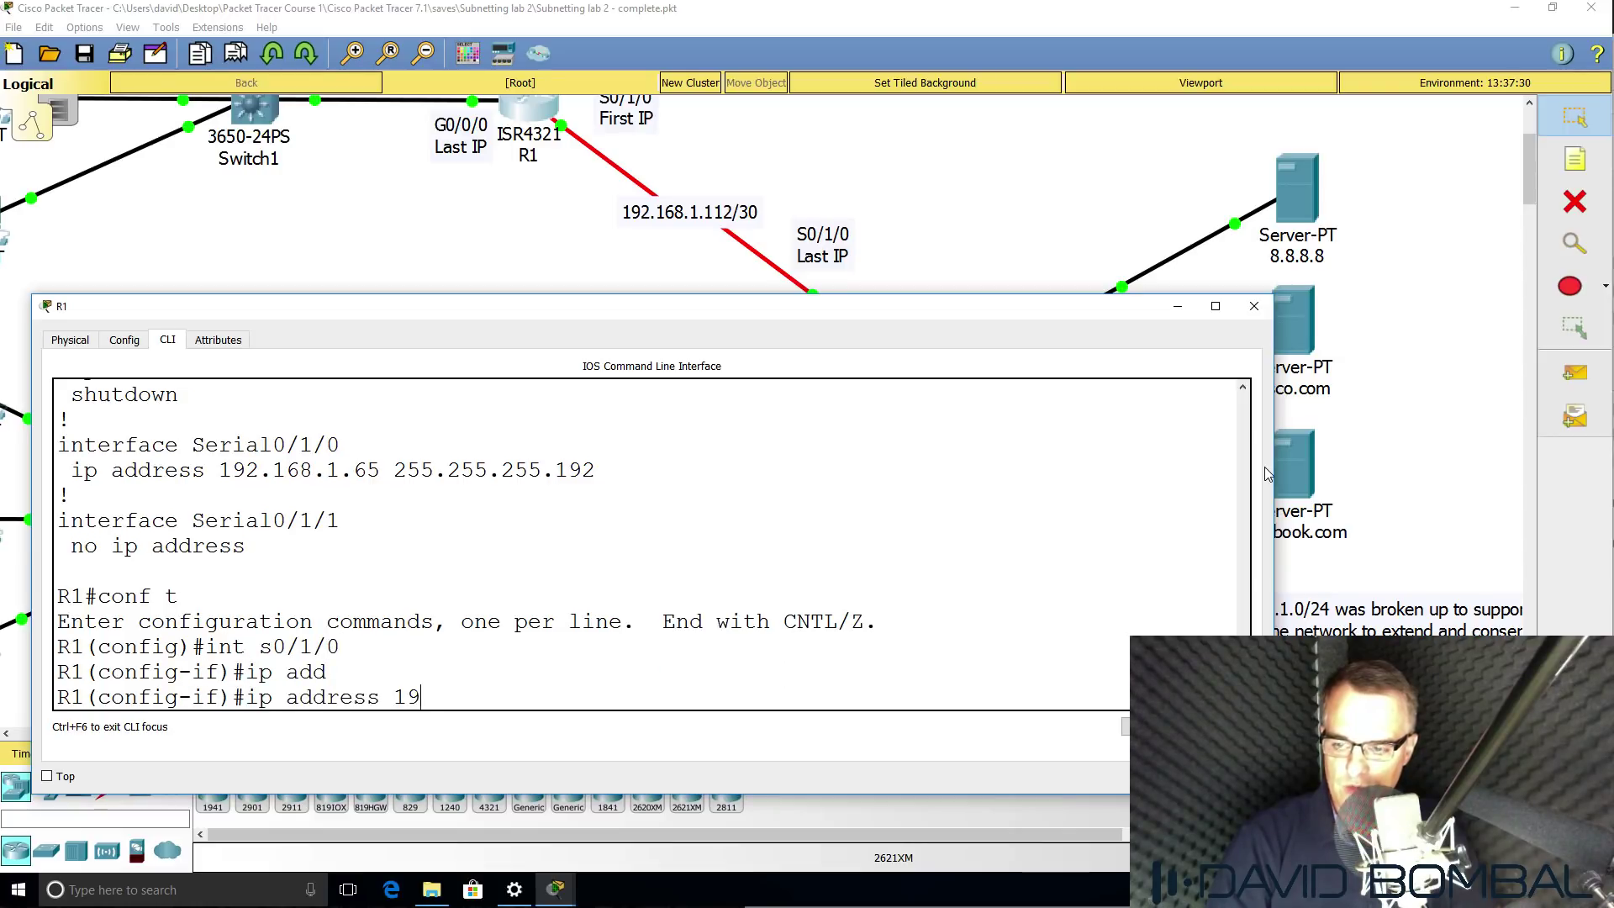
type("2.168.1.11")
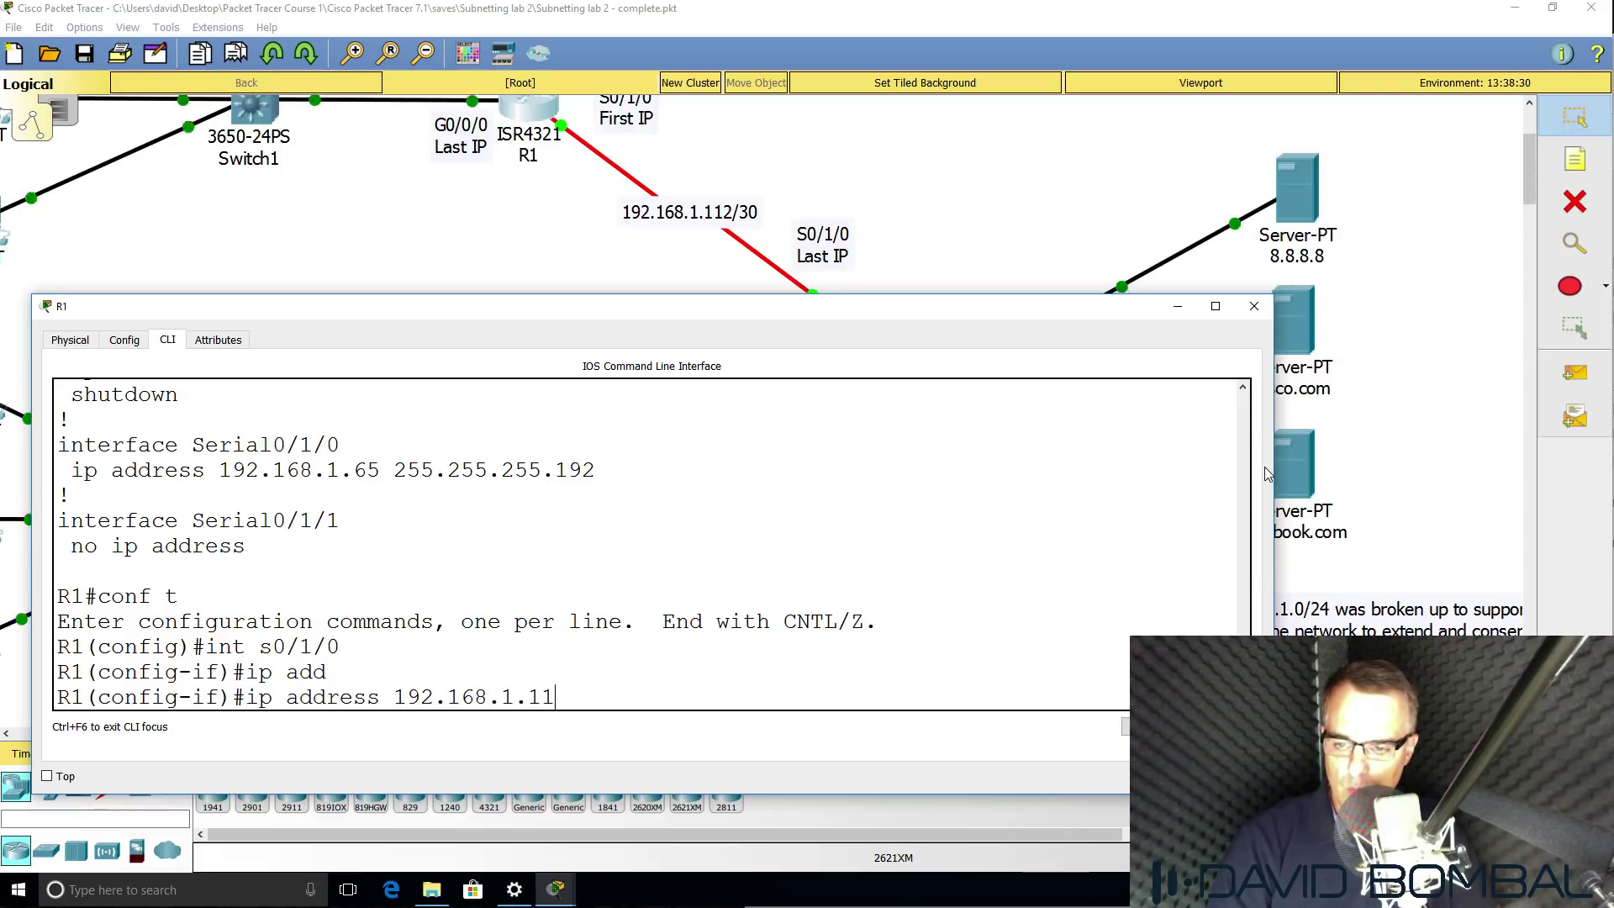
type("3 255.255.25")
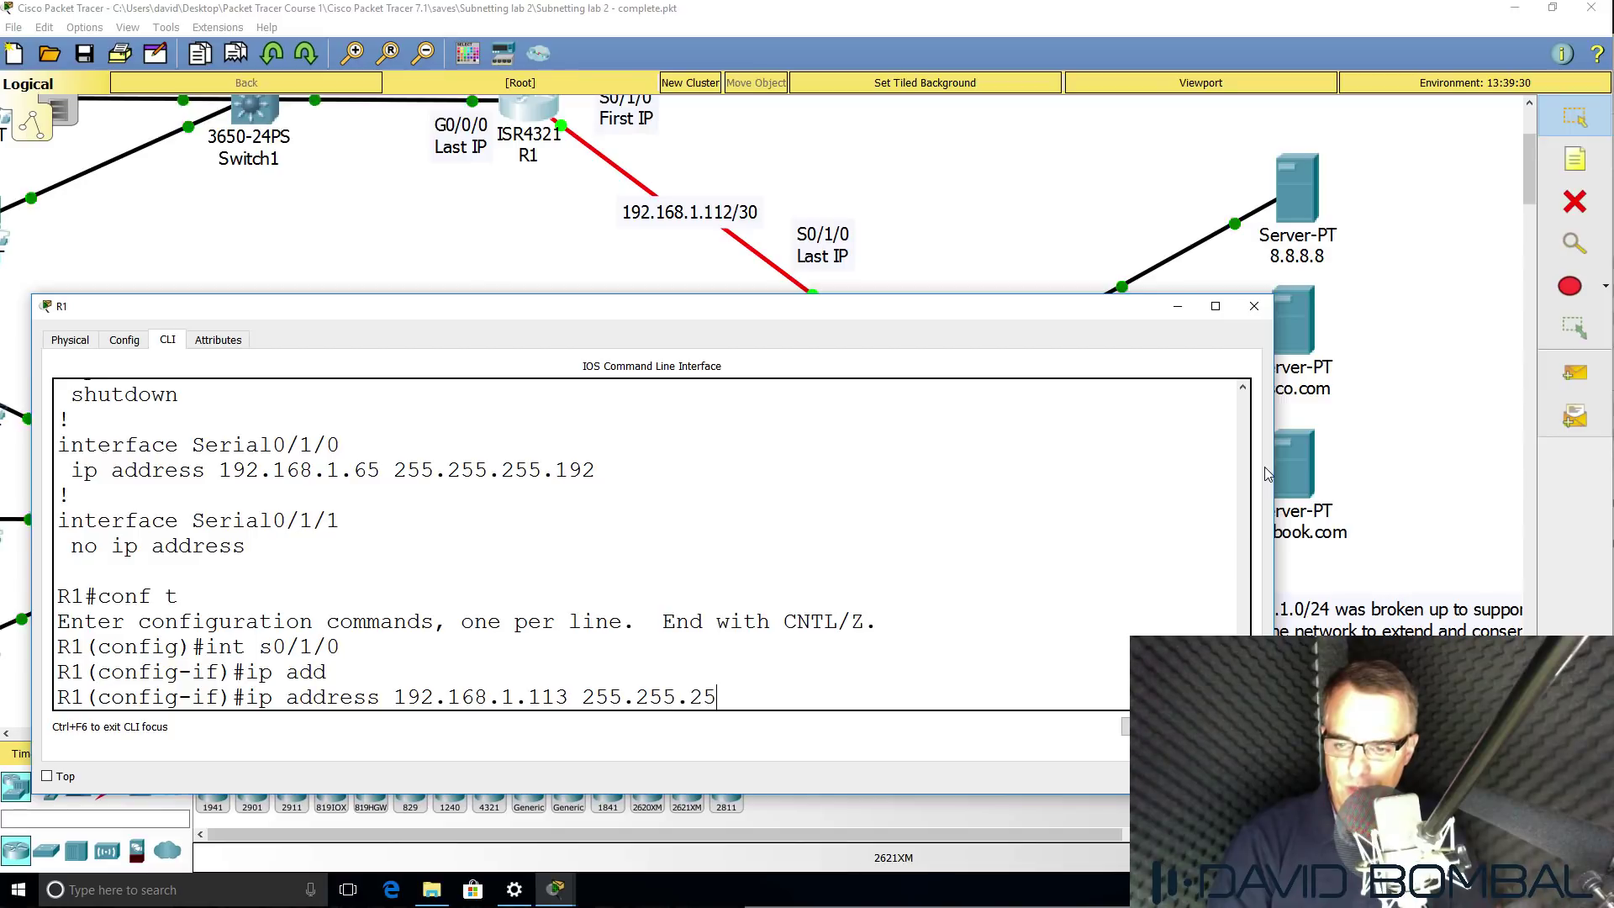
type("5.252")
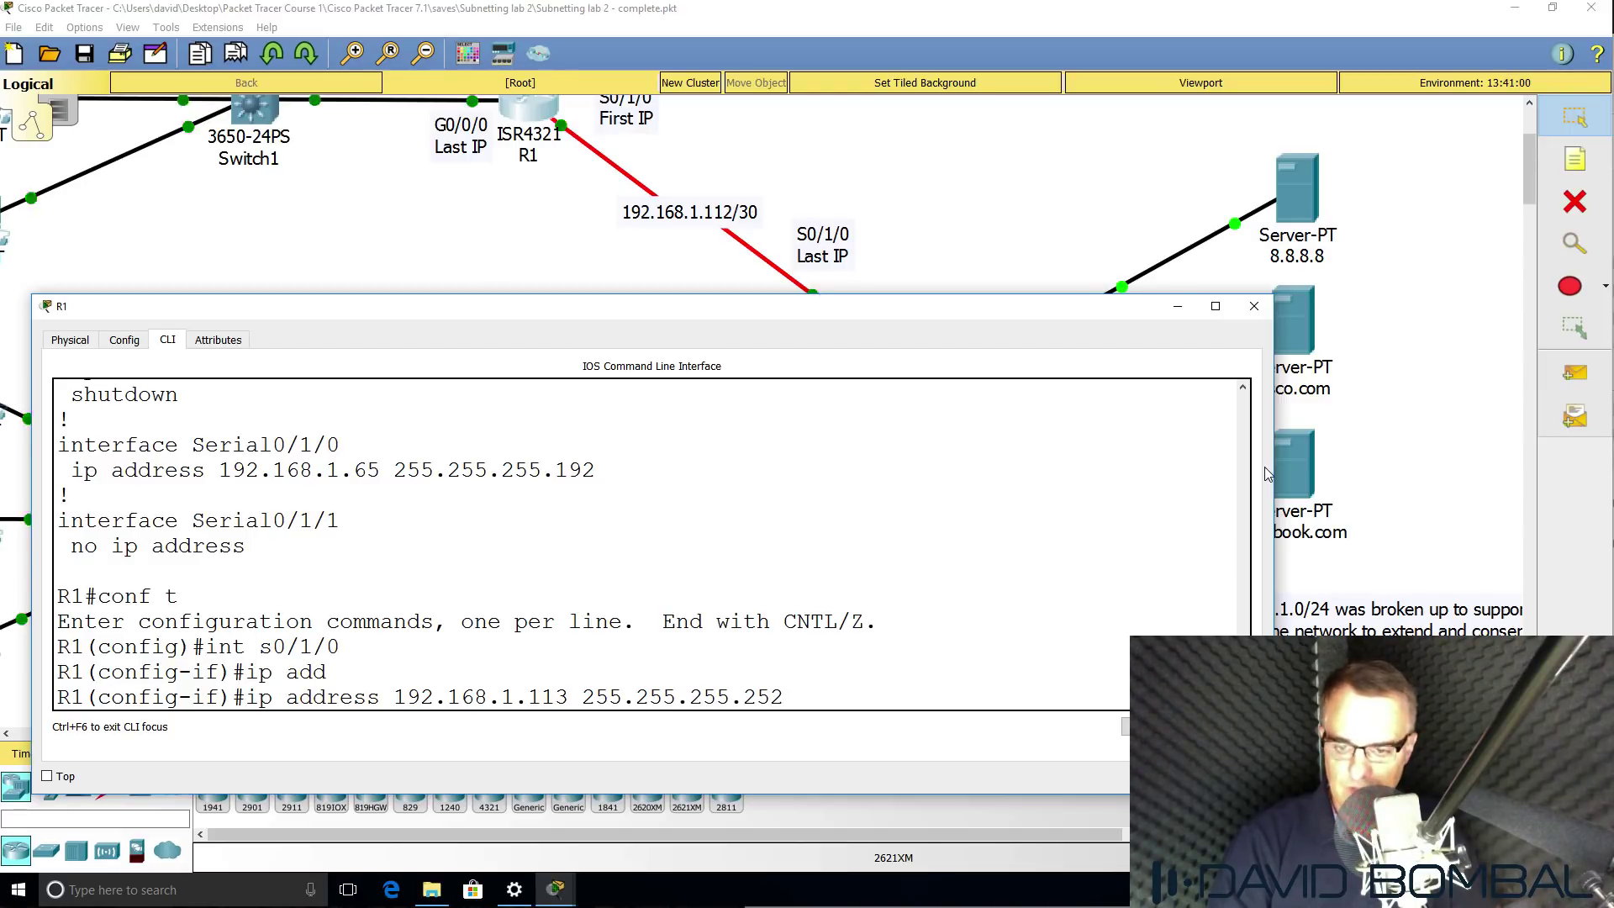
key("Return")
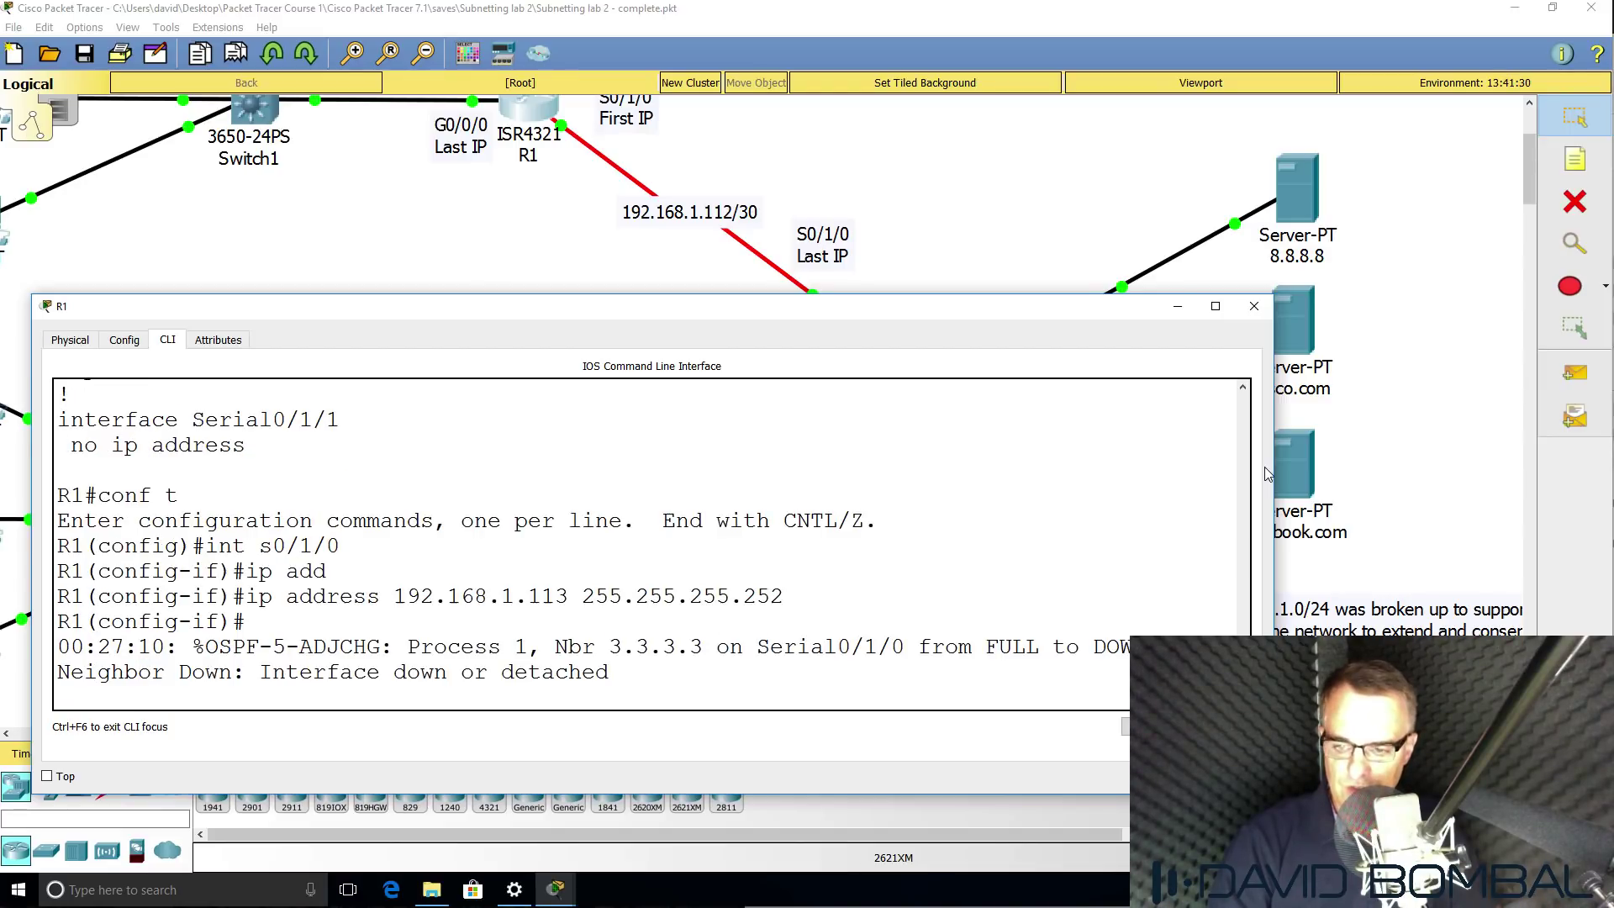
key("Return")
key("Return")
key("Return")
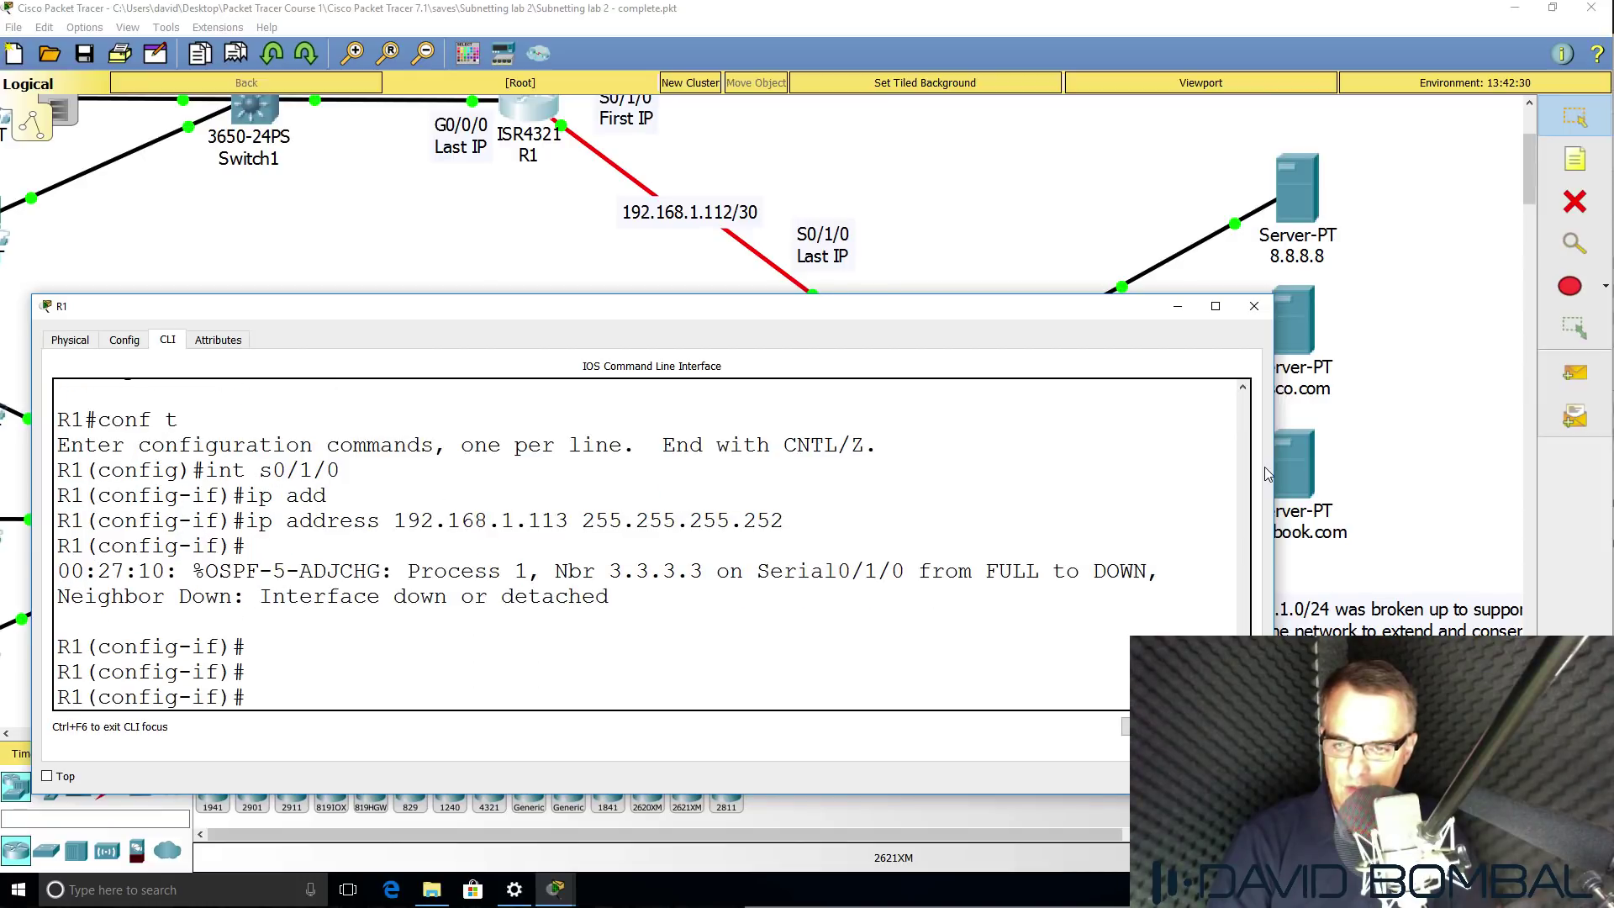
key("alt+F4")
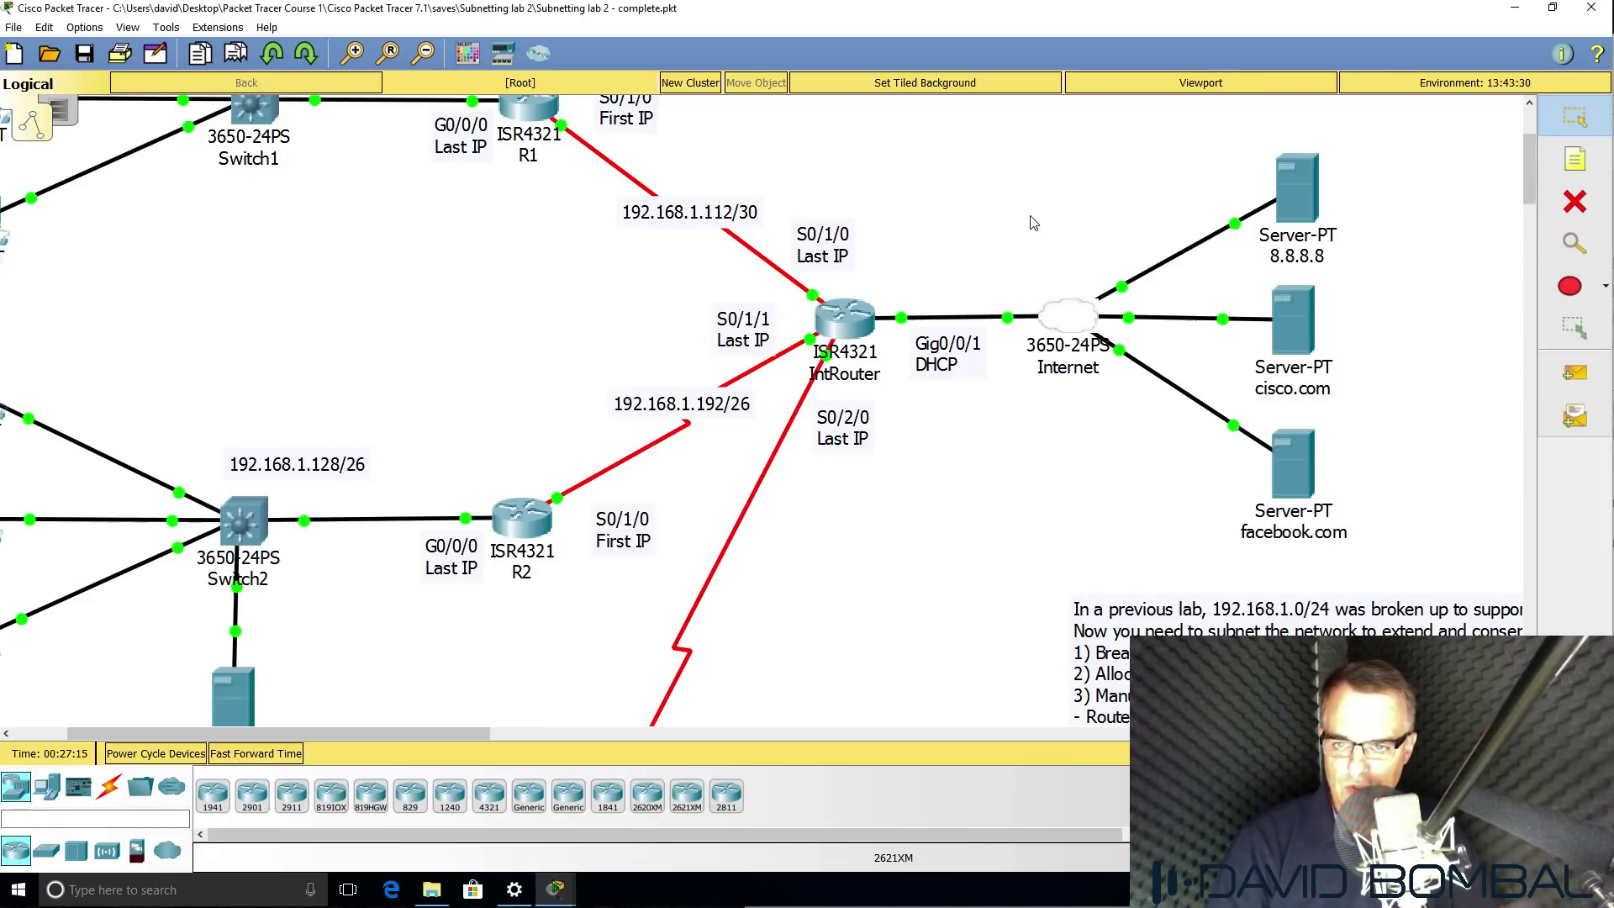
Open IntRouter's CLI, enter privileged mode and review the old 192.168.1.126 address in sh run
left_click(845, 317)
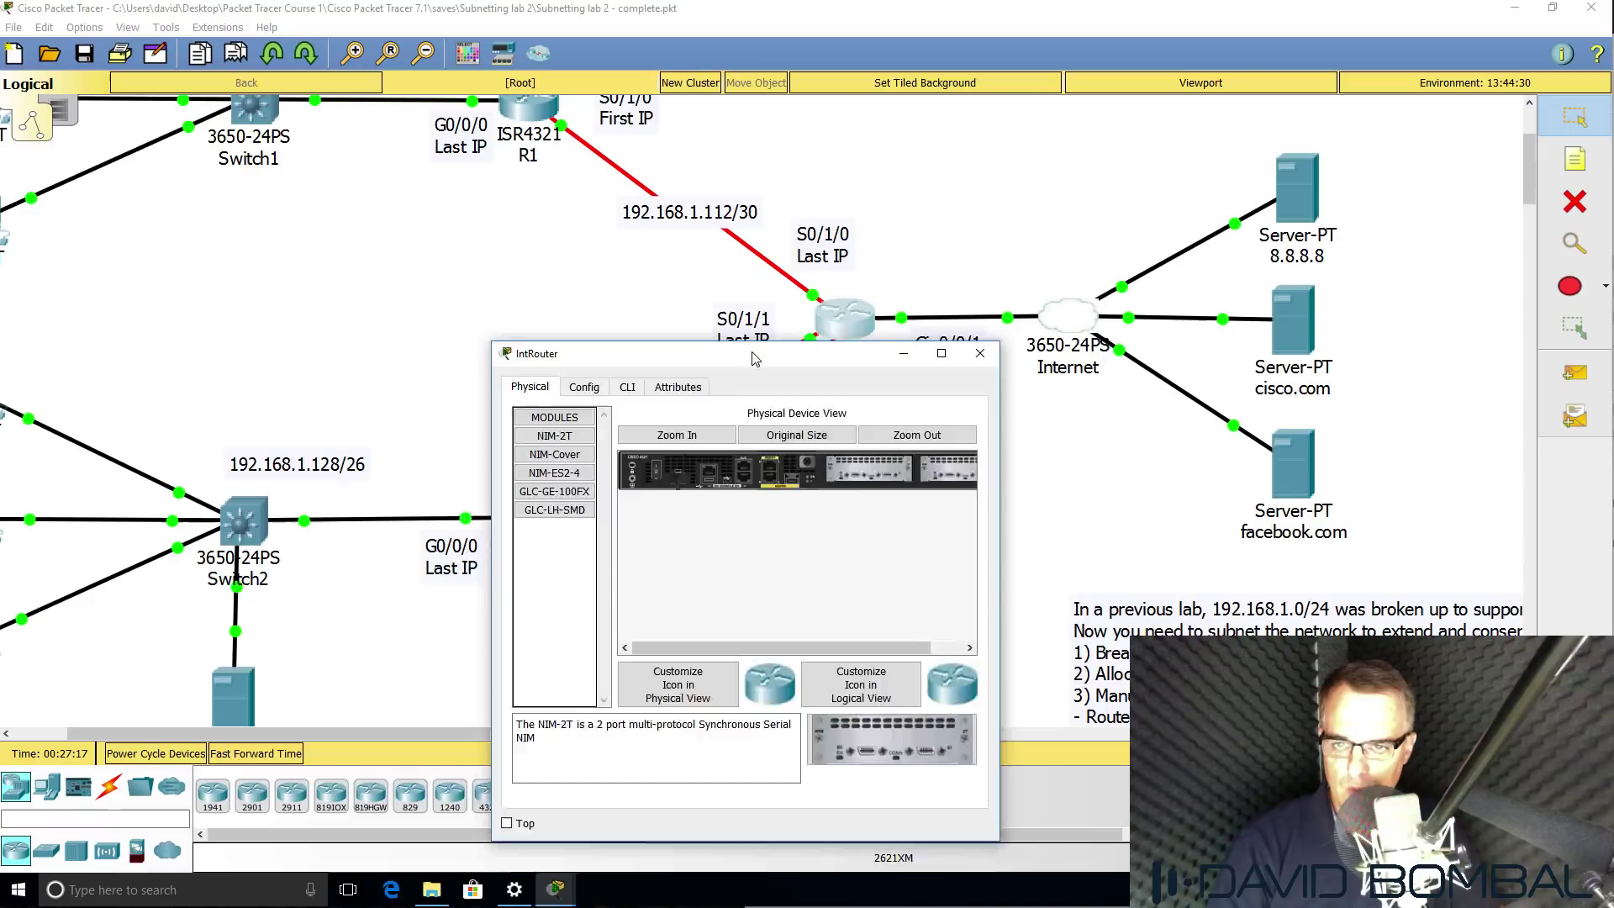
left_click_drag(755, 359, 280, 414)
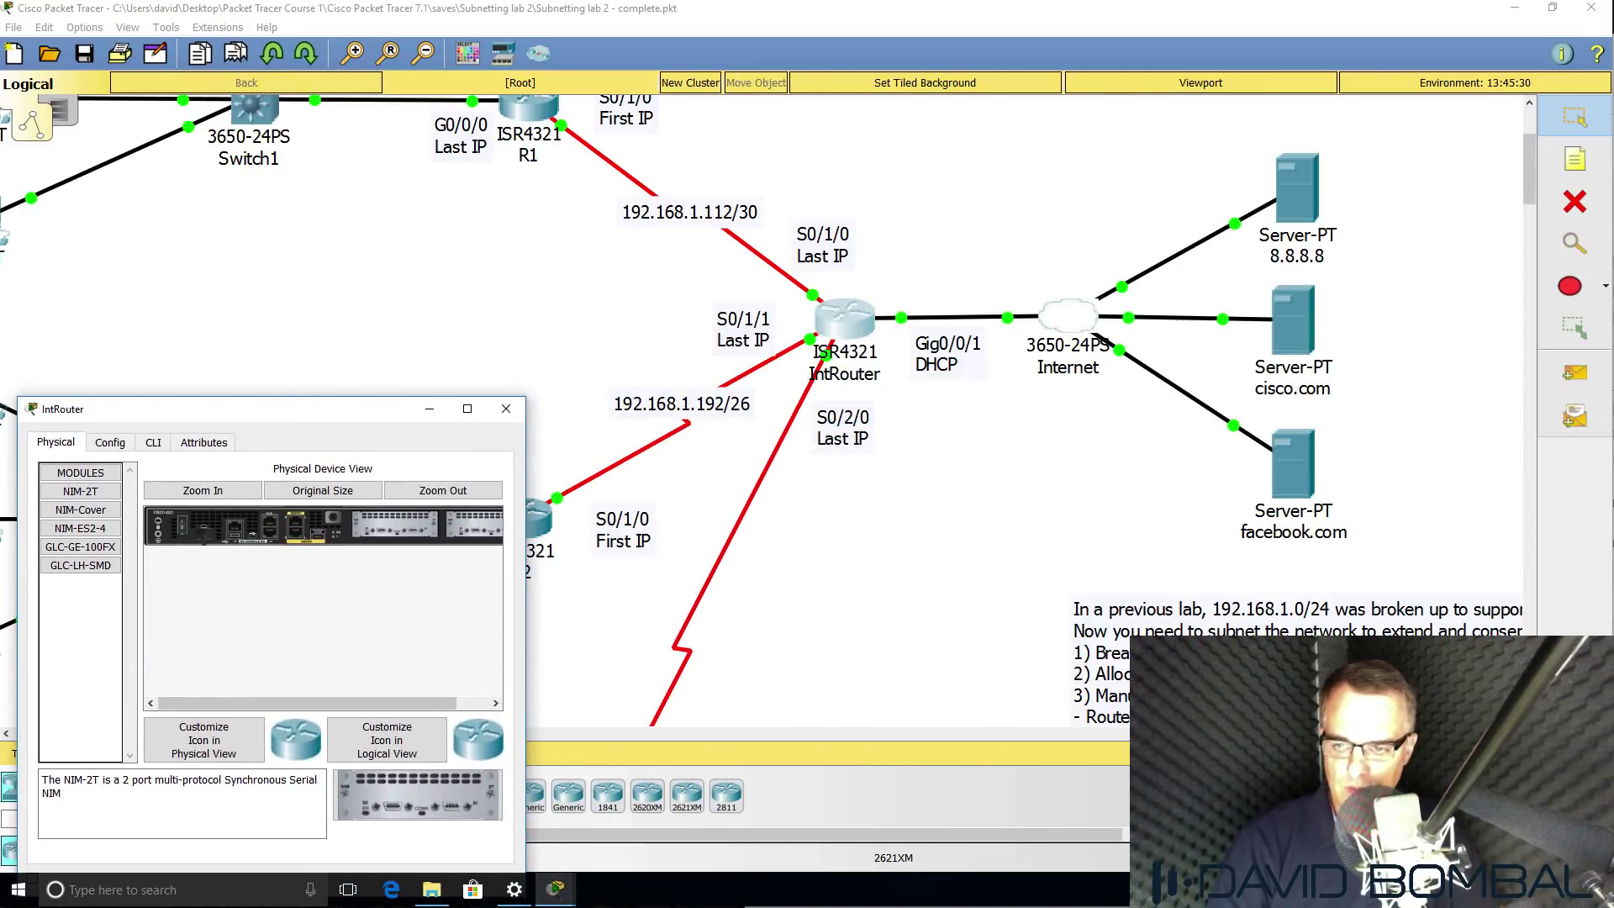
left_click_drag(525, 622, 1238, 622)
left_click(154, 443)
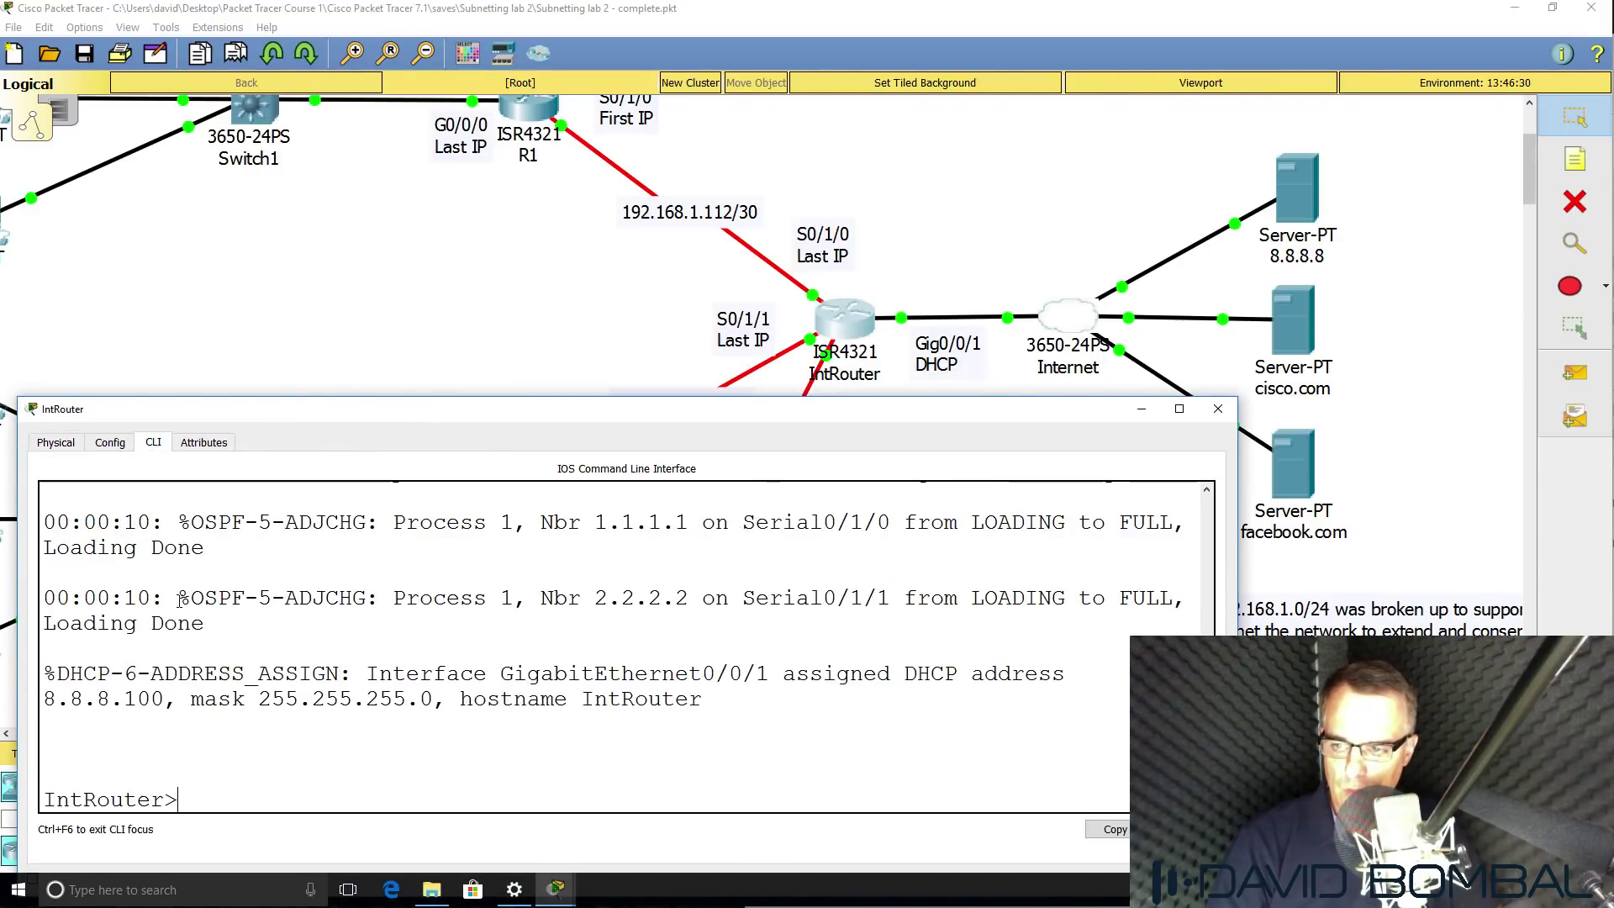
key("Return")
key("Return")
key("Return")
type("en")
key("Return")
type("sh run")
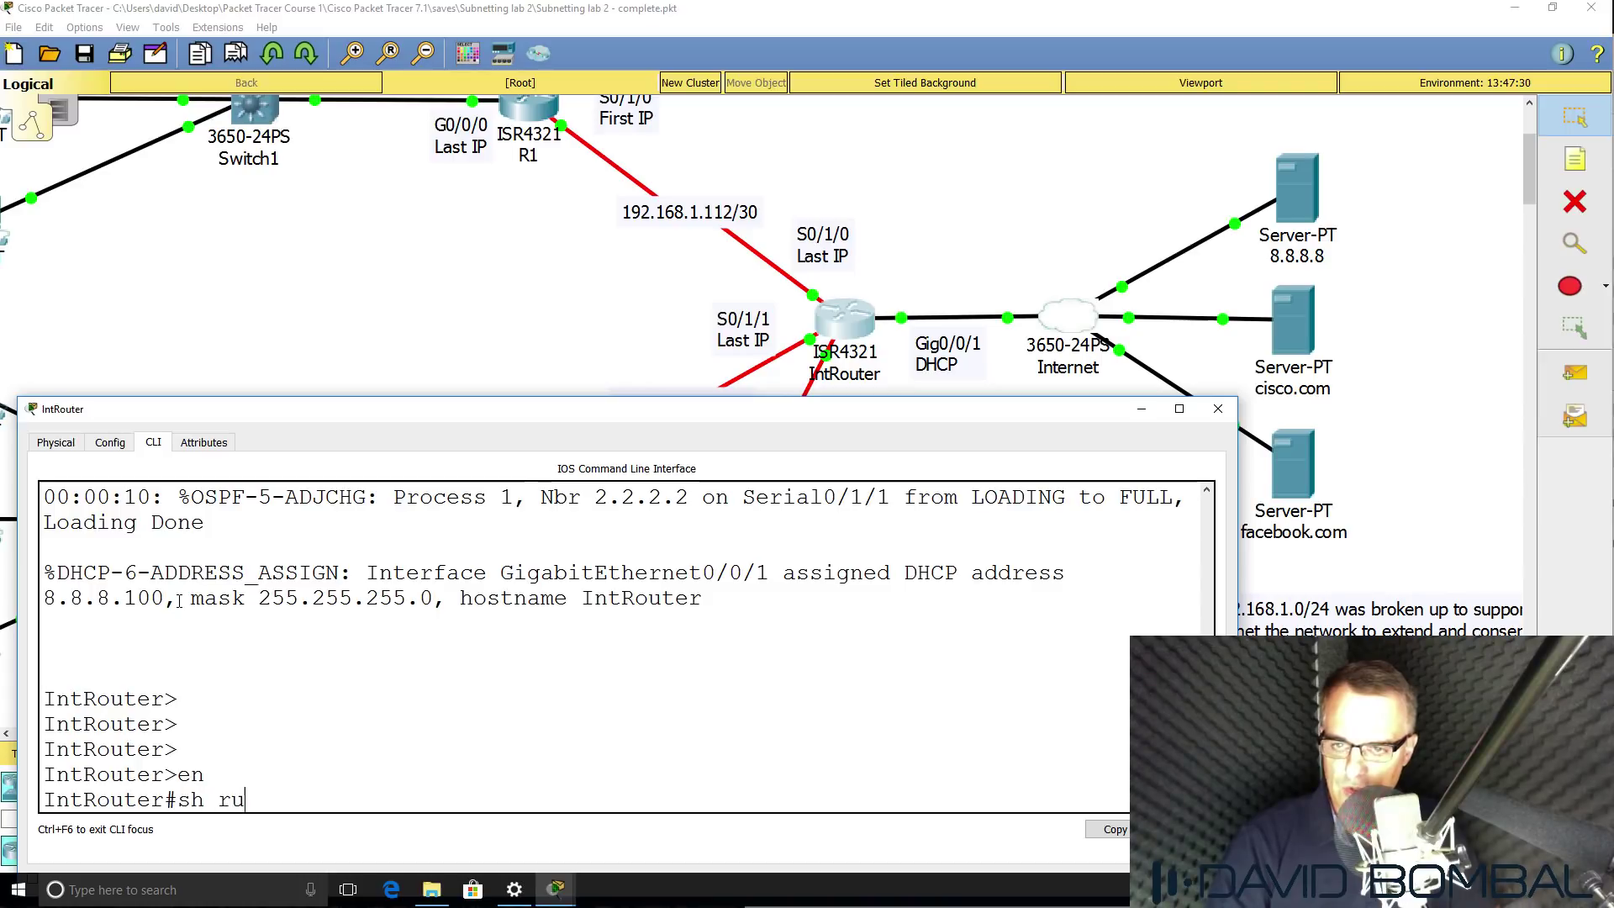
key("Return")
key("space")
key("Return")
key("Return")
key("Return")
key("Return")
key("Return")
key("Return")
key("Return")
key("Return")
key("Return")
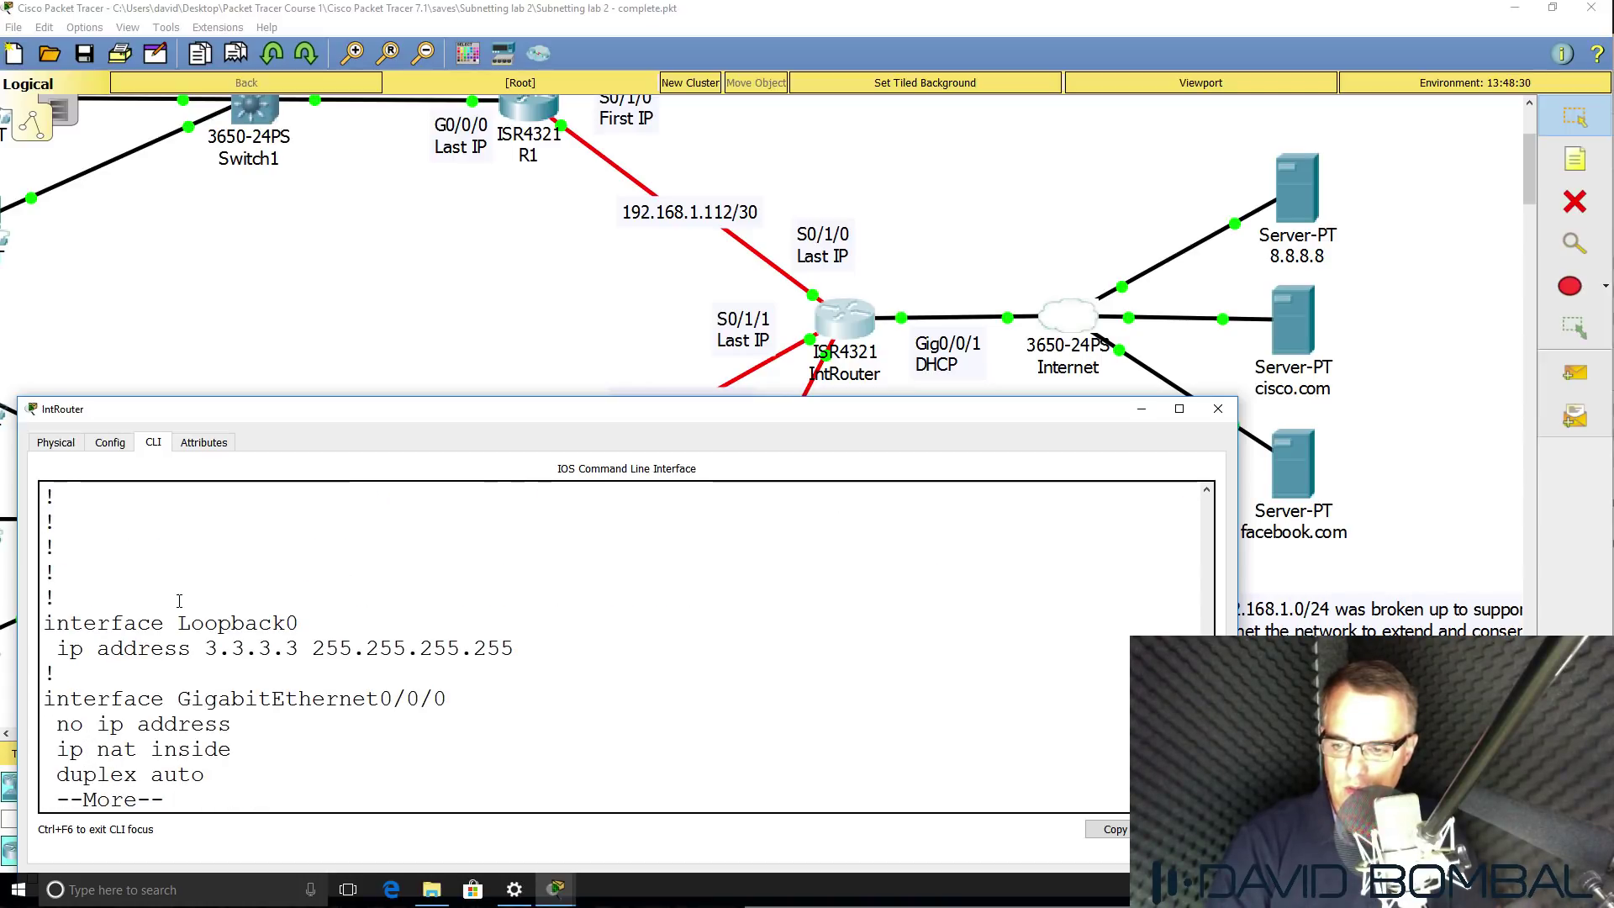
key("Return")
key("Return")
key("Return")
key("Return")
key("Return")
key("Return")
key("Return")
key("Return")
key("Return")
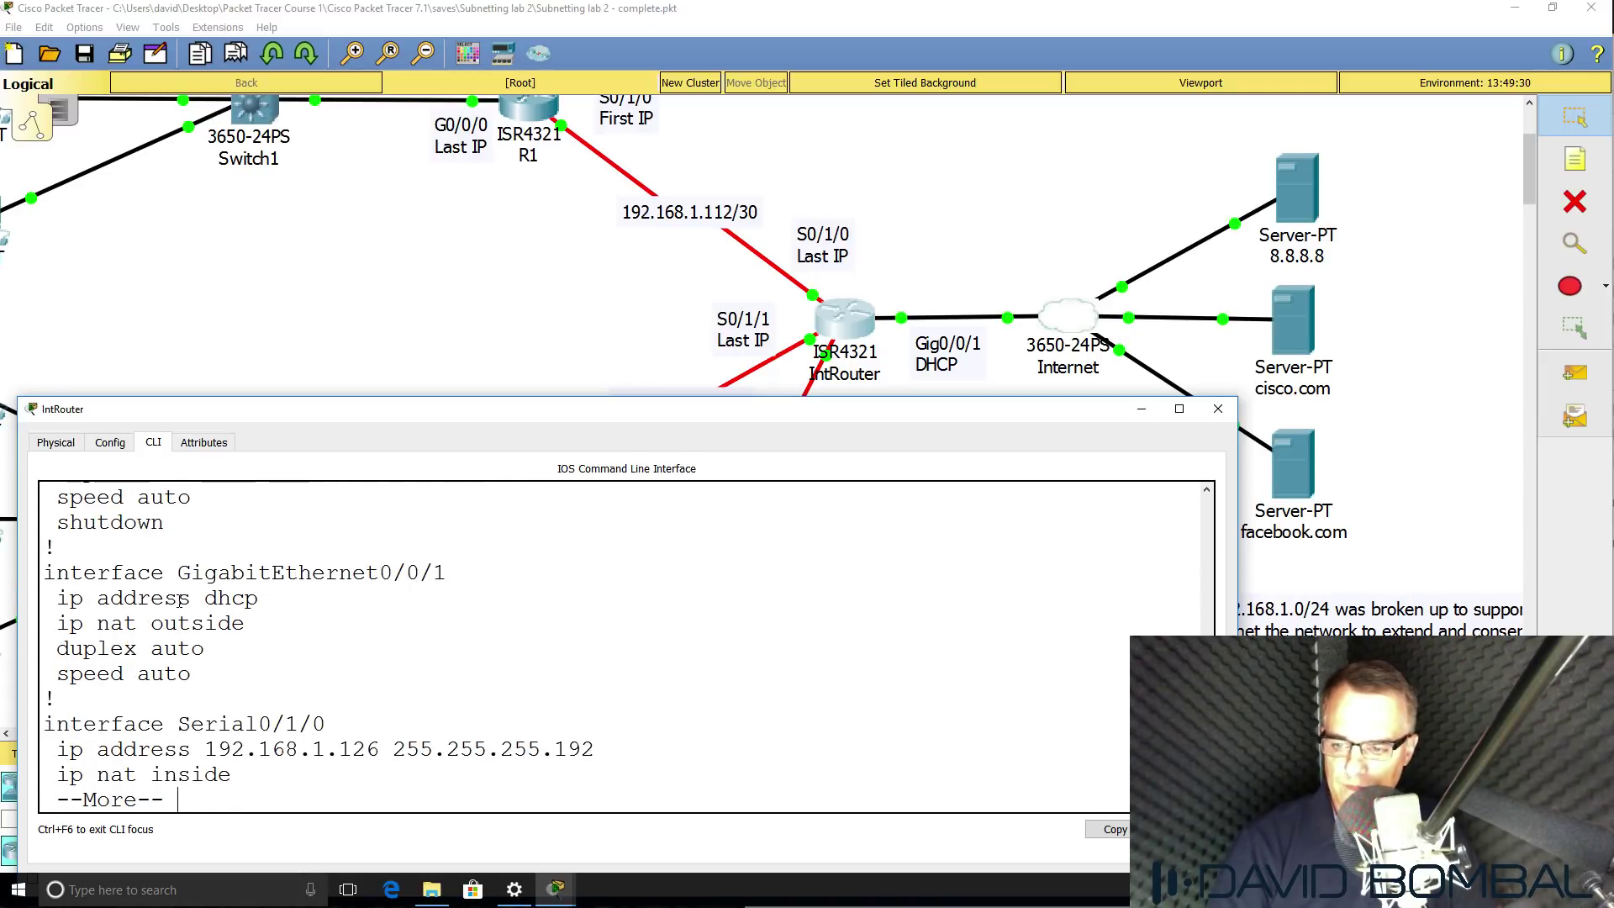
left_click_drag(668, 669, 95, 648)
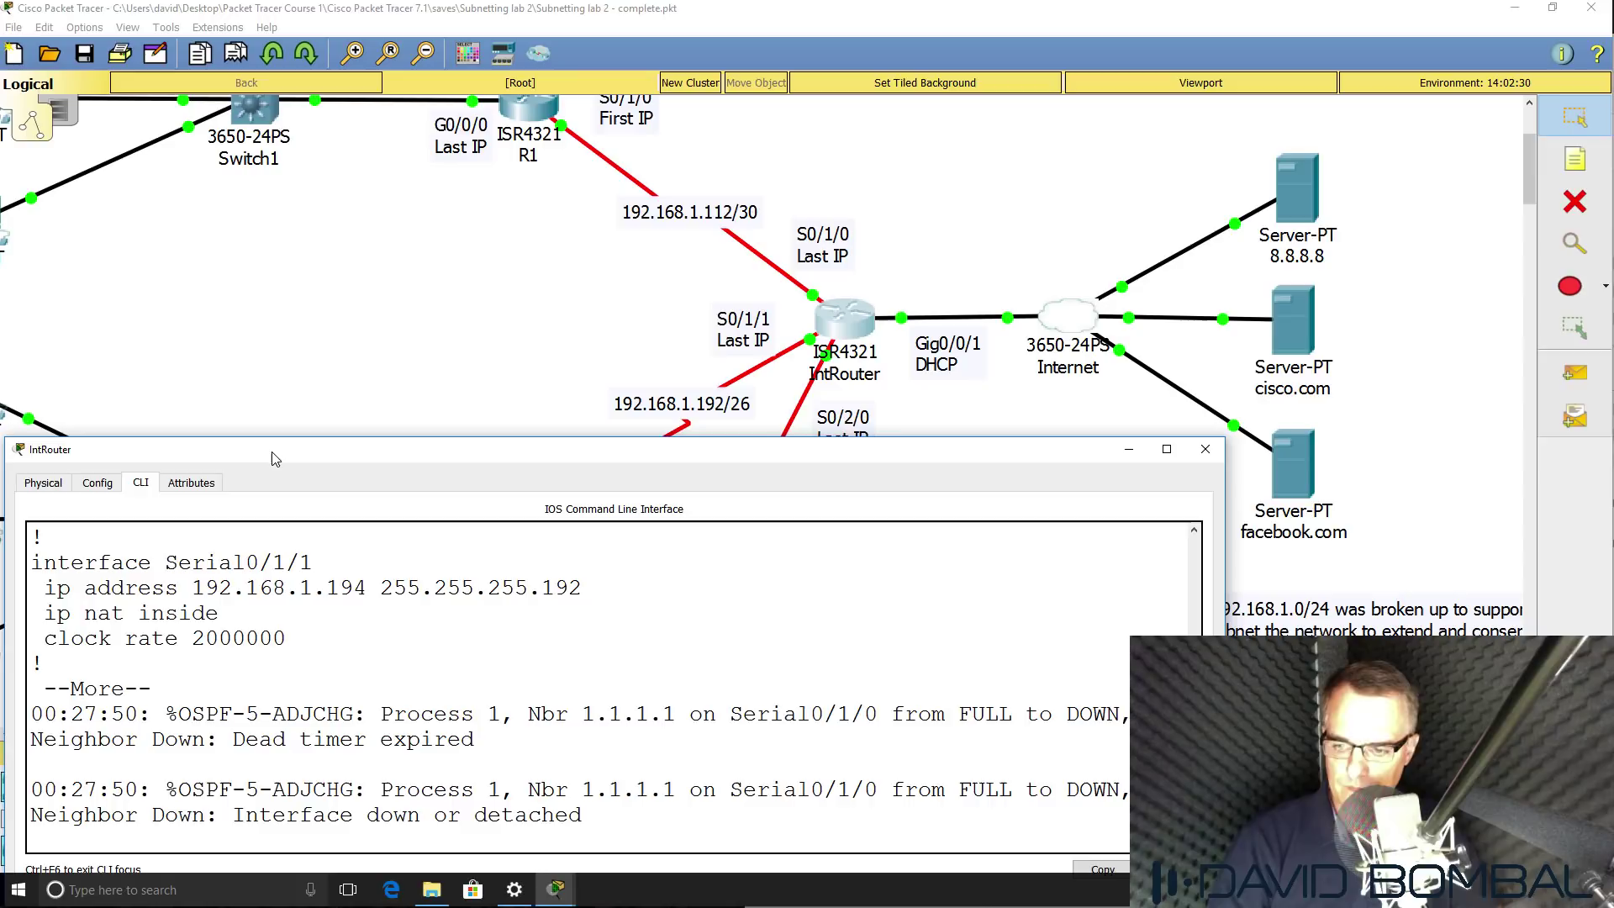
Set IntRouter's serial interface address to 192.168.1.114 255.255.255.252
type("conf t")
key("Return")
type("int ")
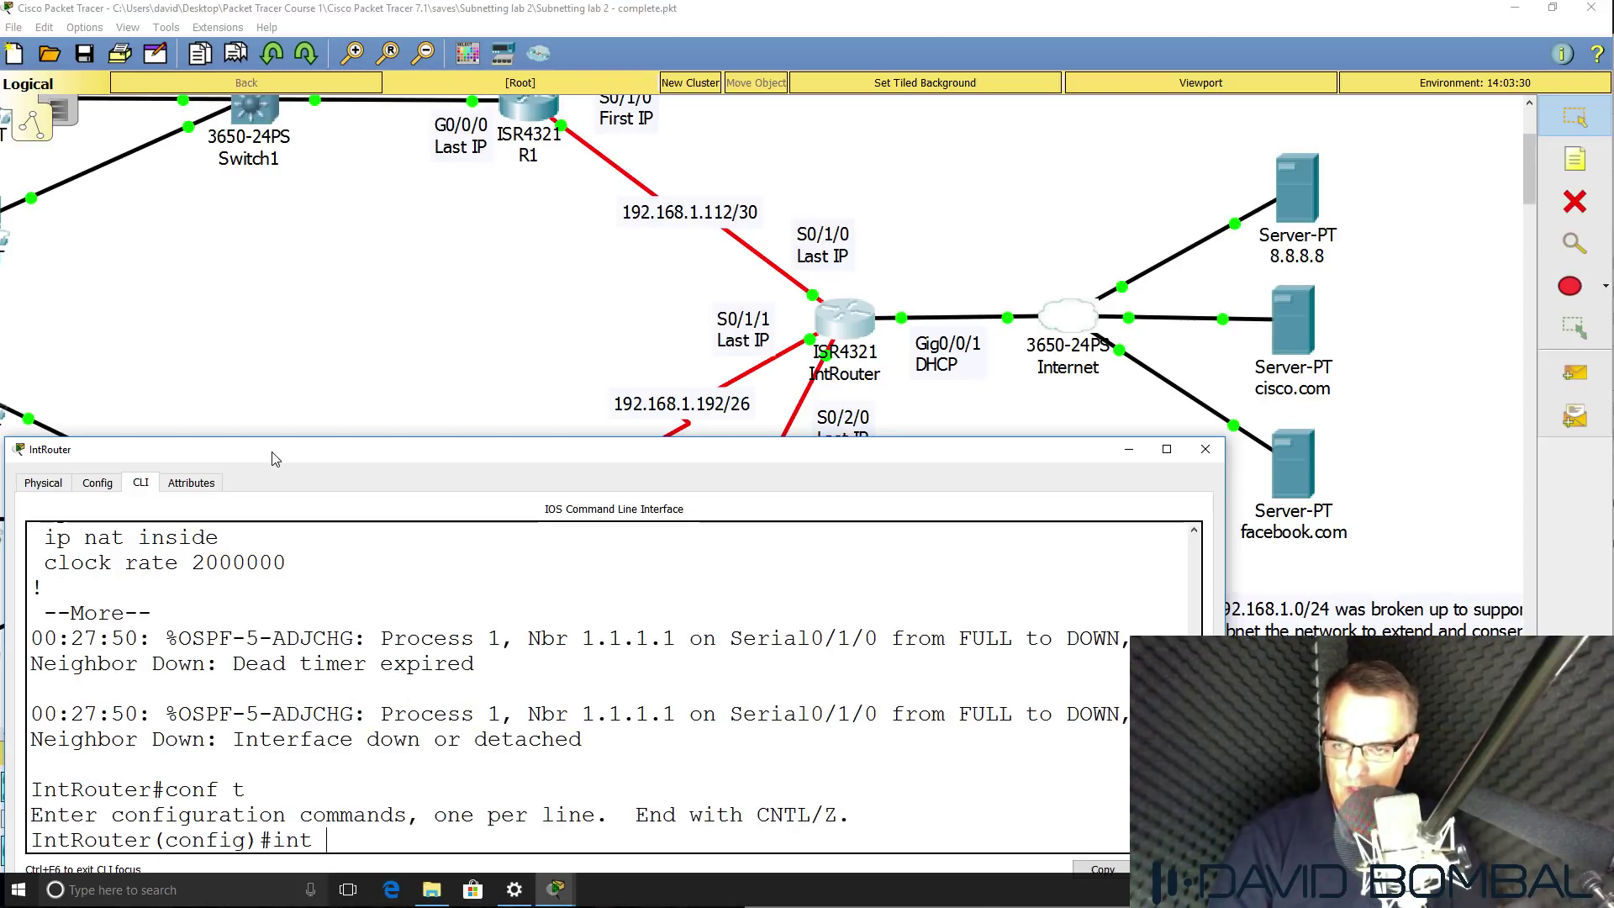
type("s")
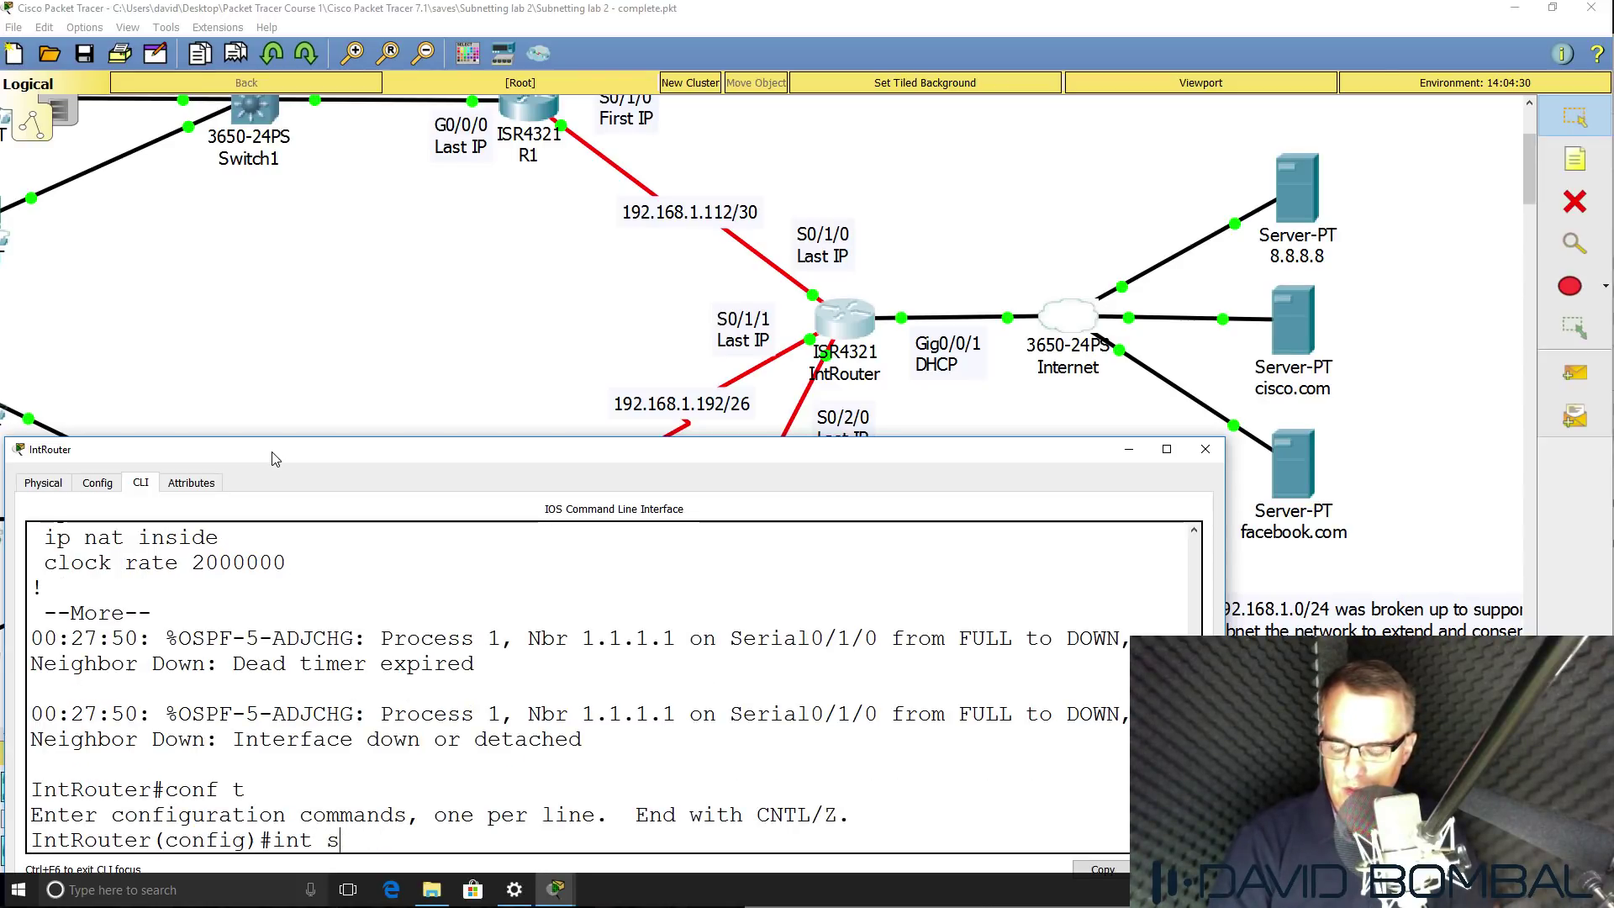
type("1/0/0")
key("Return")
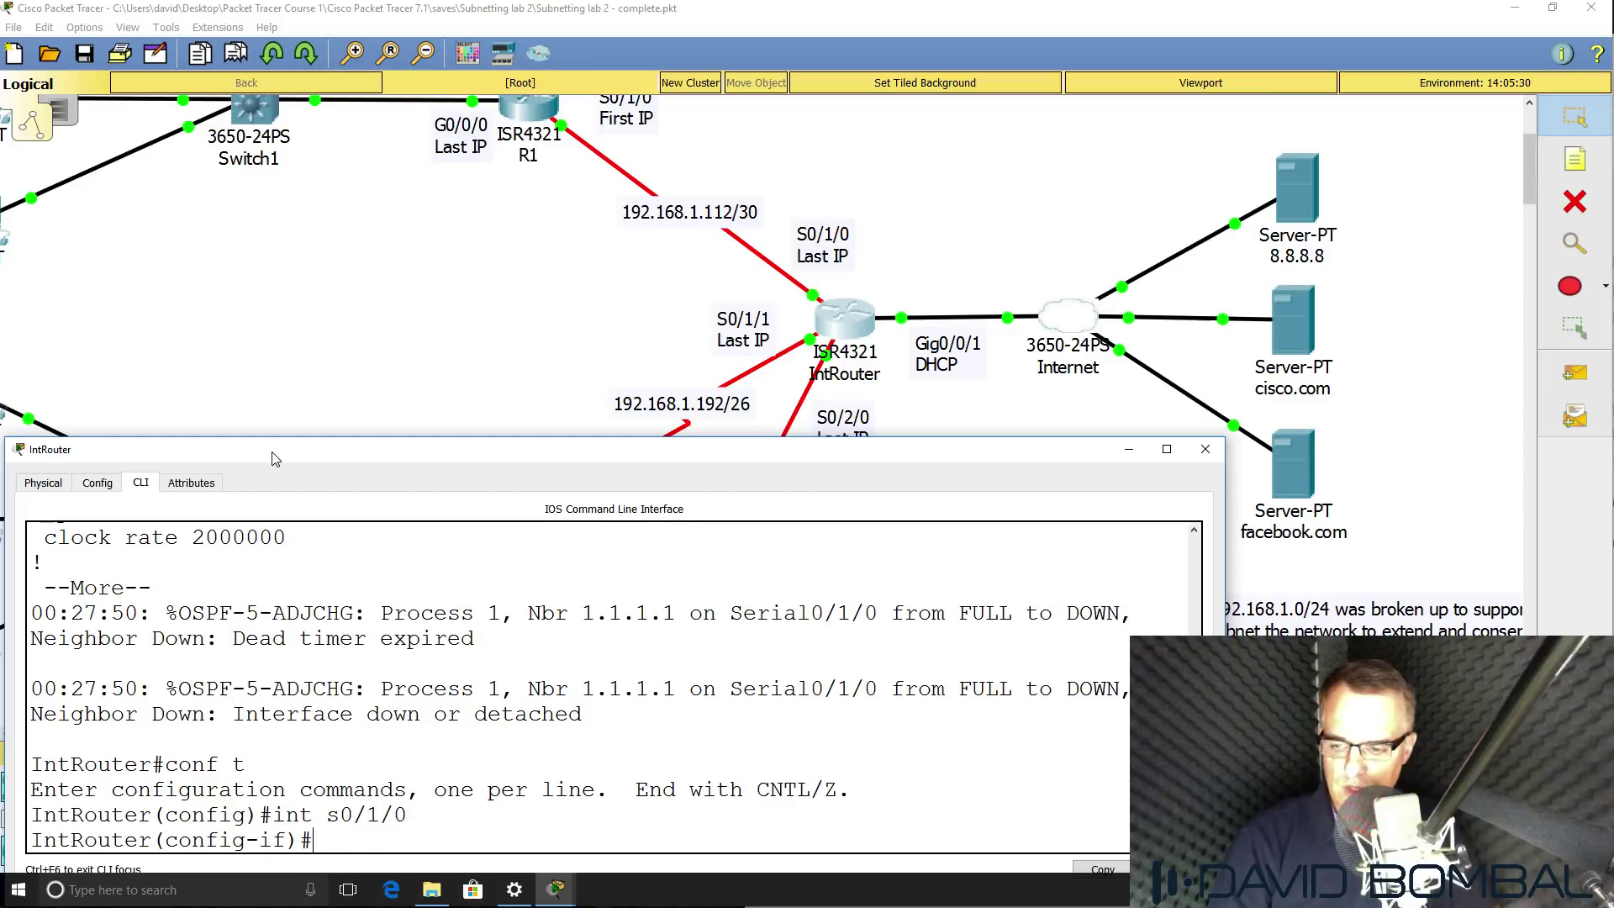
type("ip add")
key("Tab")
type("1")
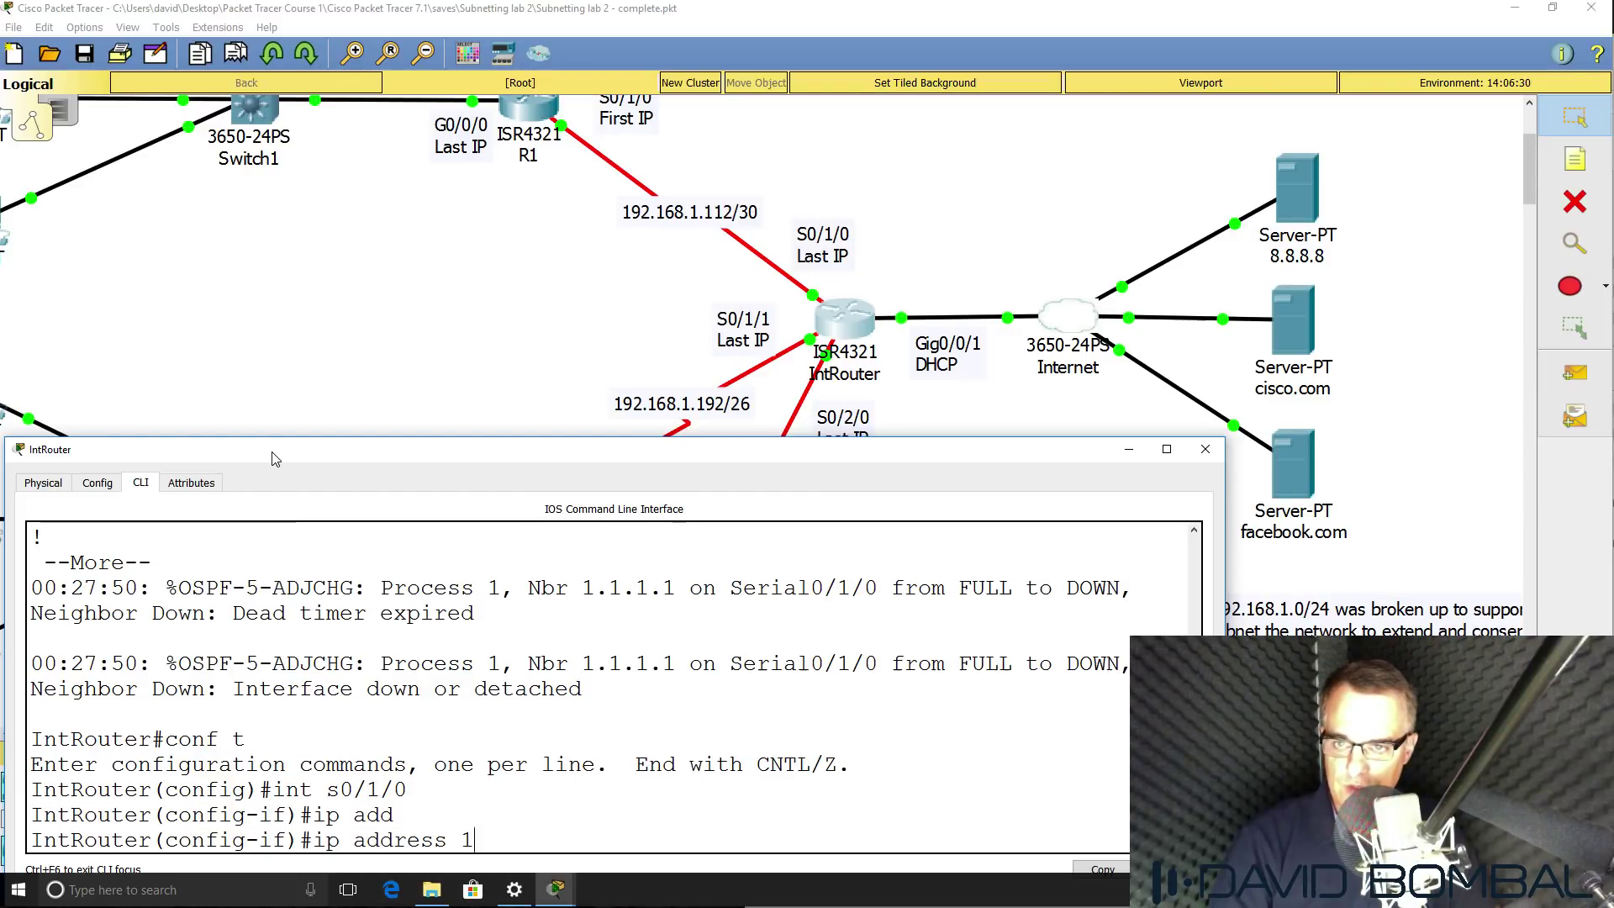
type("92.168.1.1")
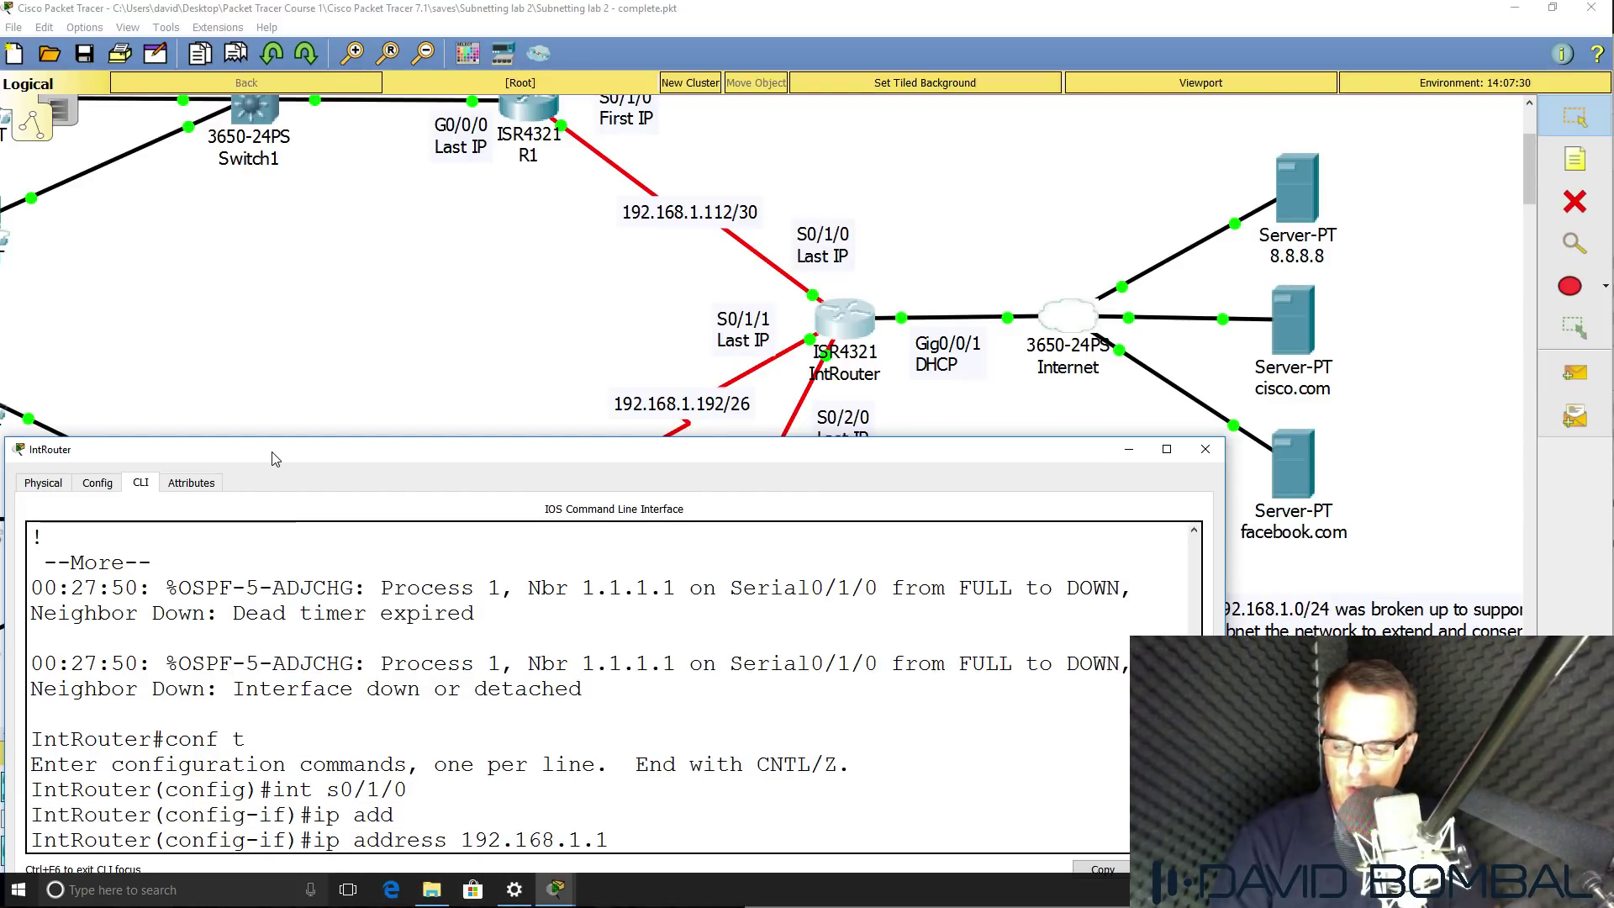
type("14 255.255.")
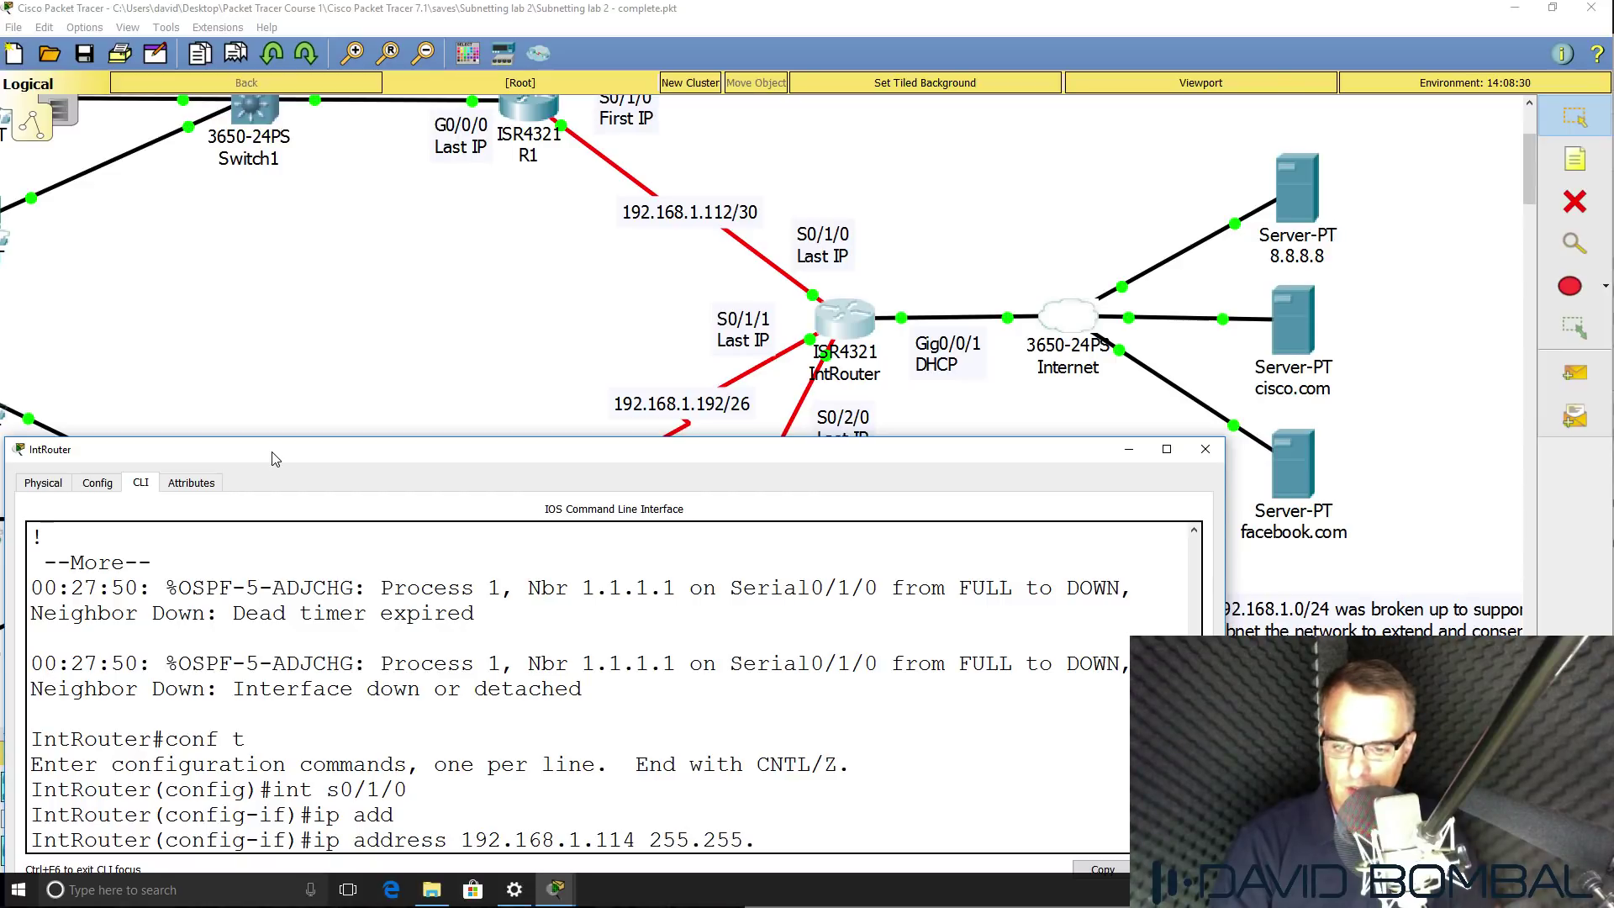
type("255.252")
key("Return")
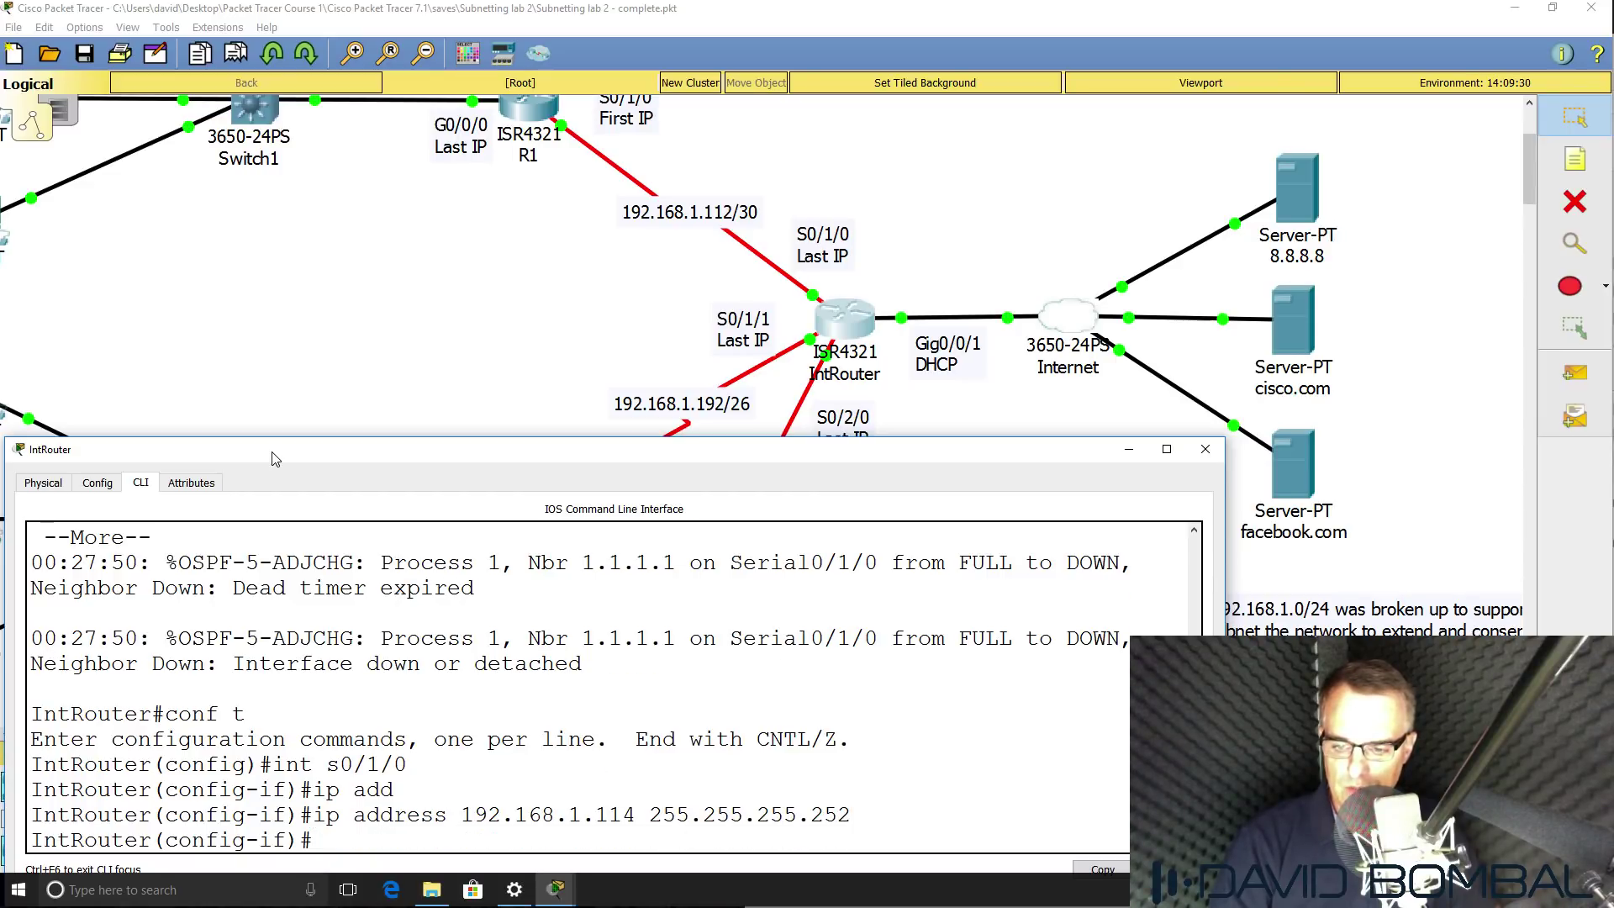
Exit configuration mode and ping R1 at 192.168.1.113, noting the OSPF adjacency coming up
type("end")
key("Return")
key("Return")
type("ping 192.")
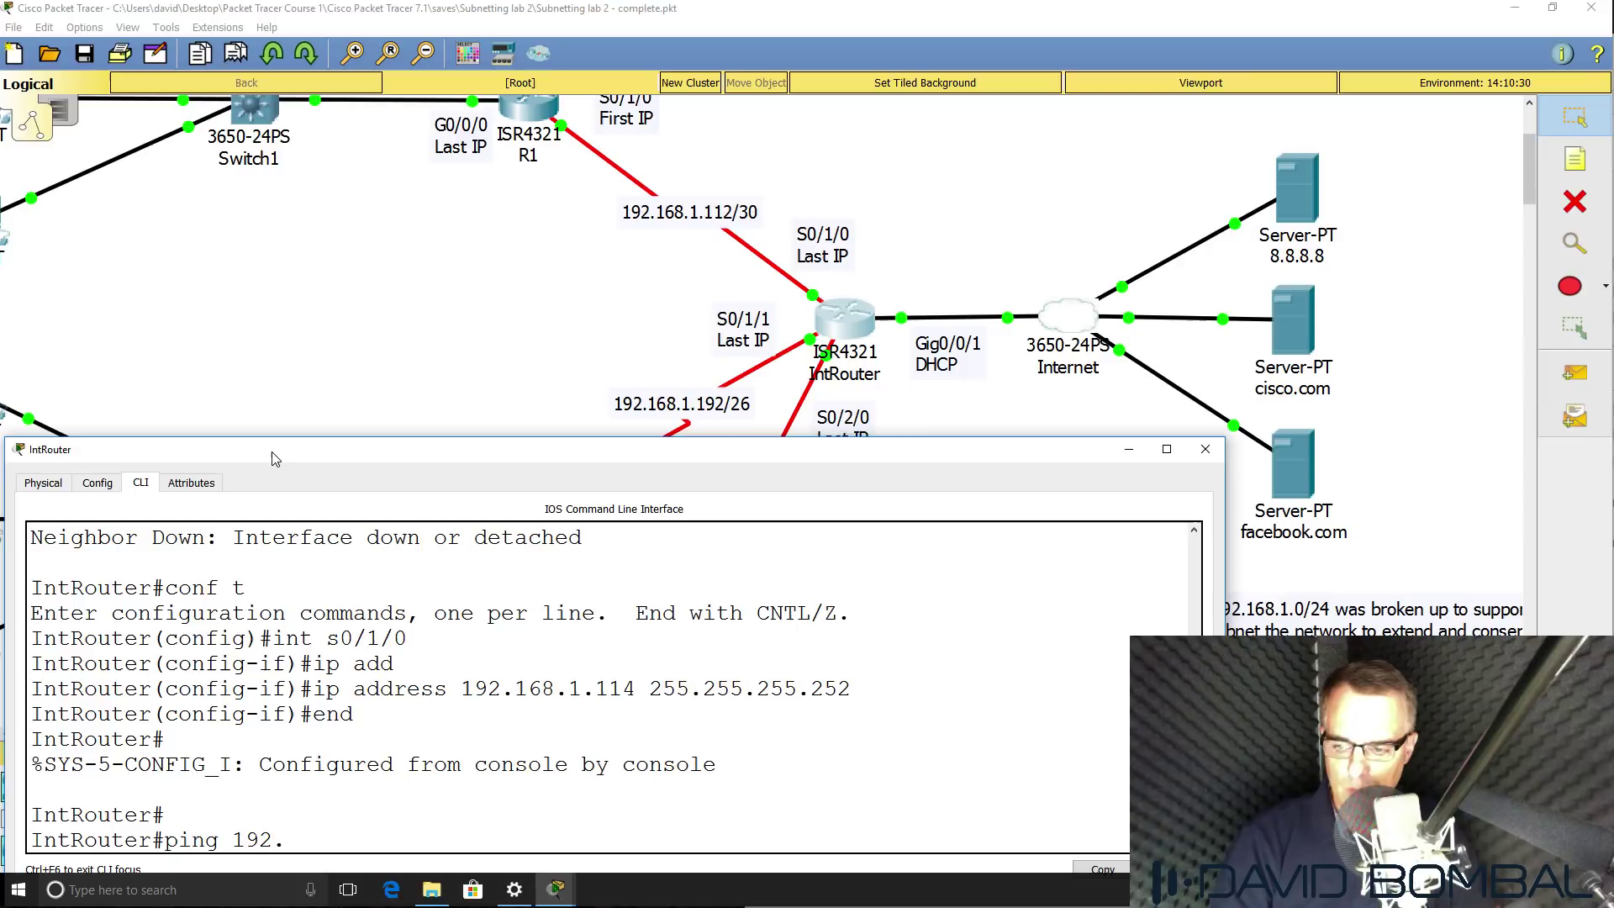
type("168.1.11")
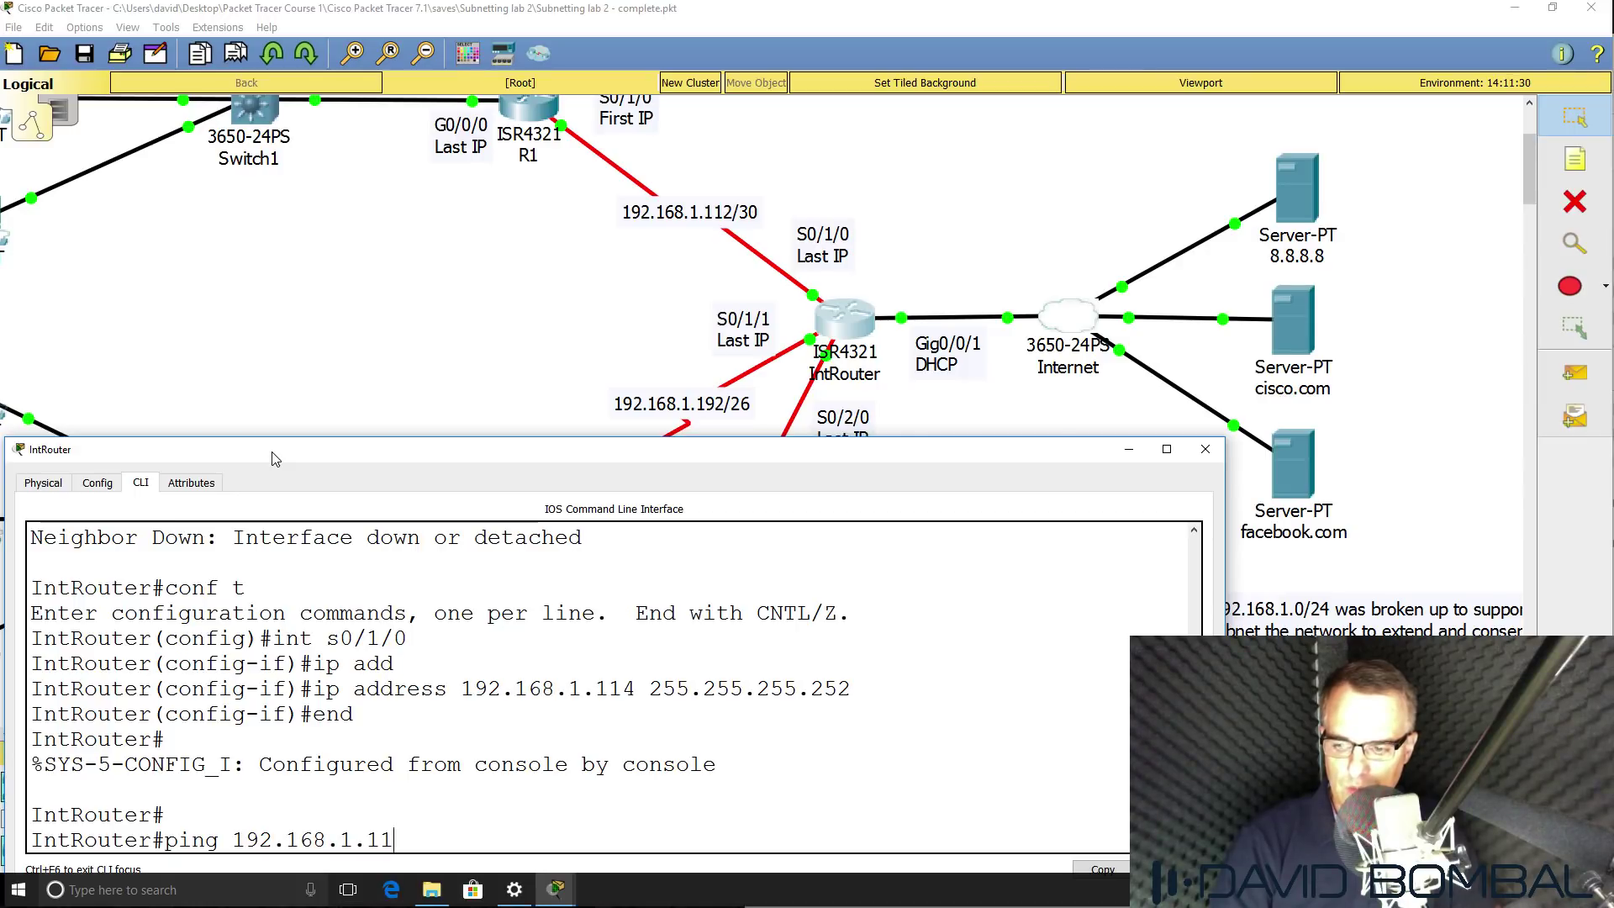
type("3")
key("Return")
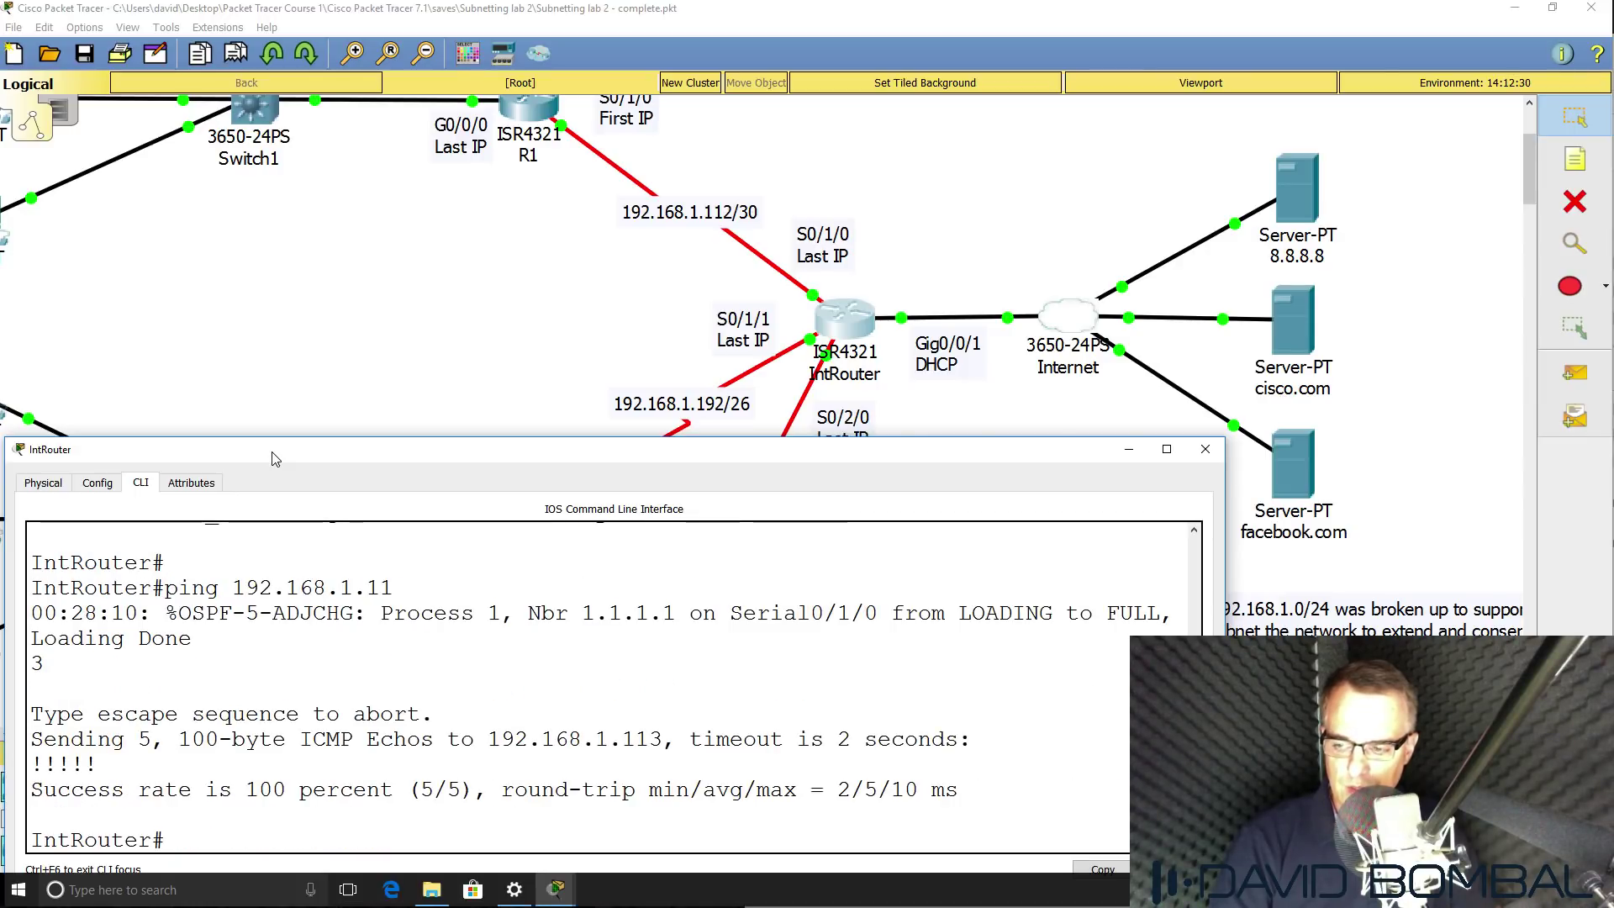
left_click_drag(244, 661, 32, 612)
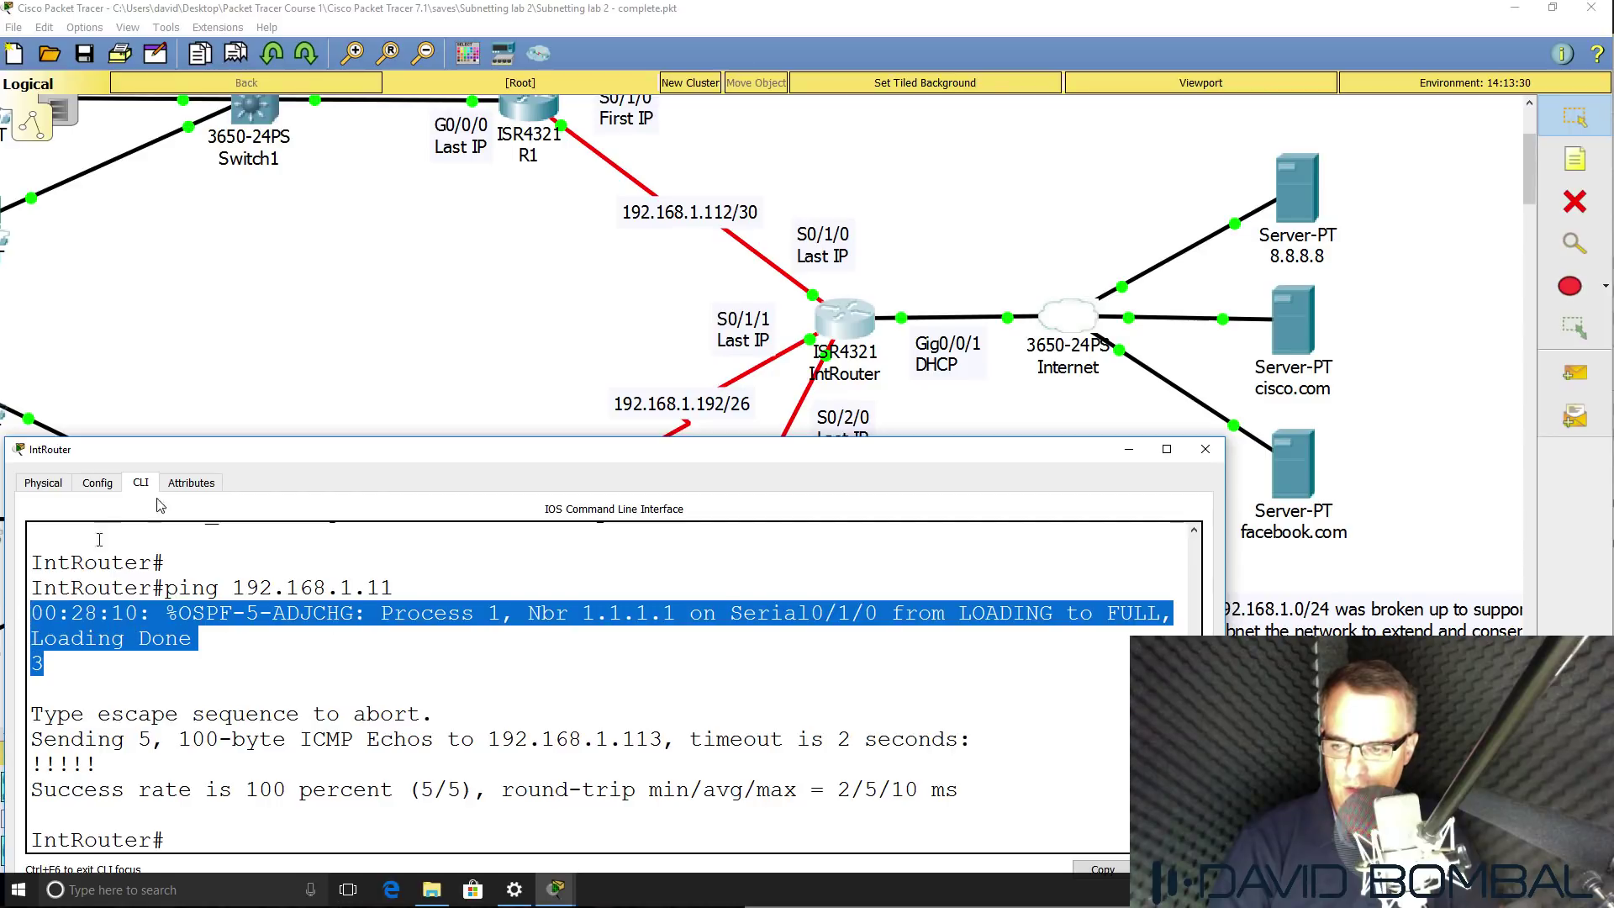
left_click_drag(211, 457, 208, 392)
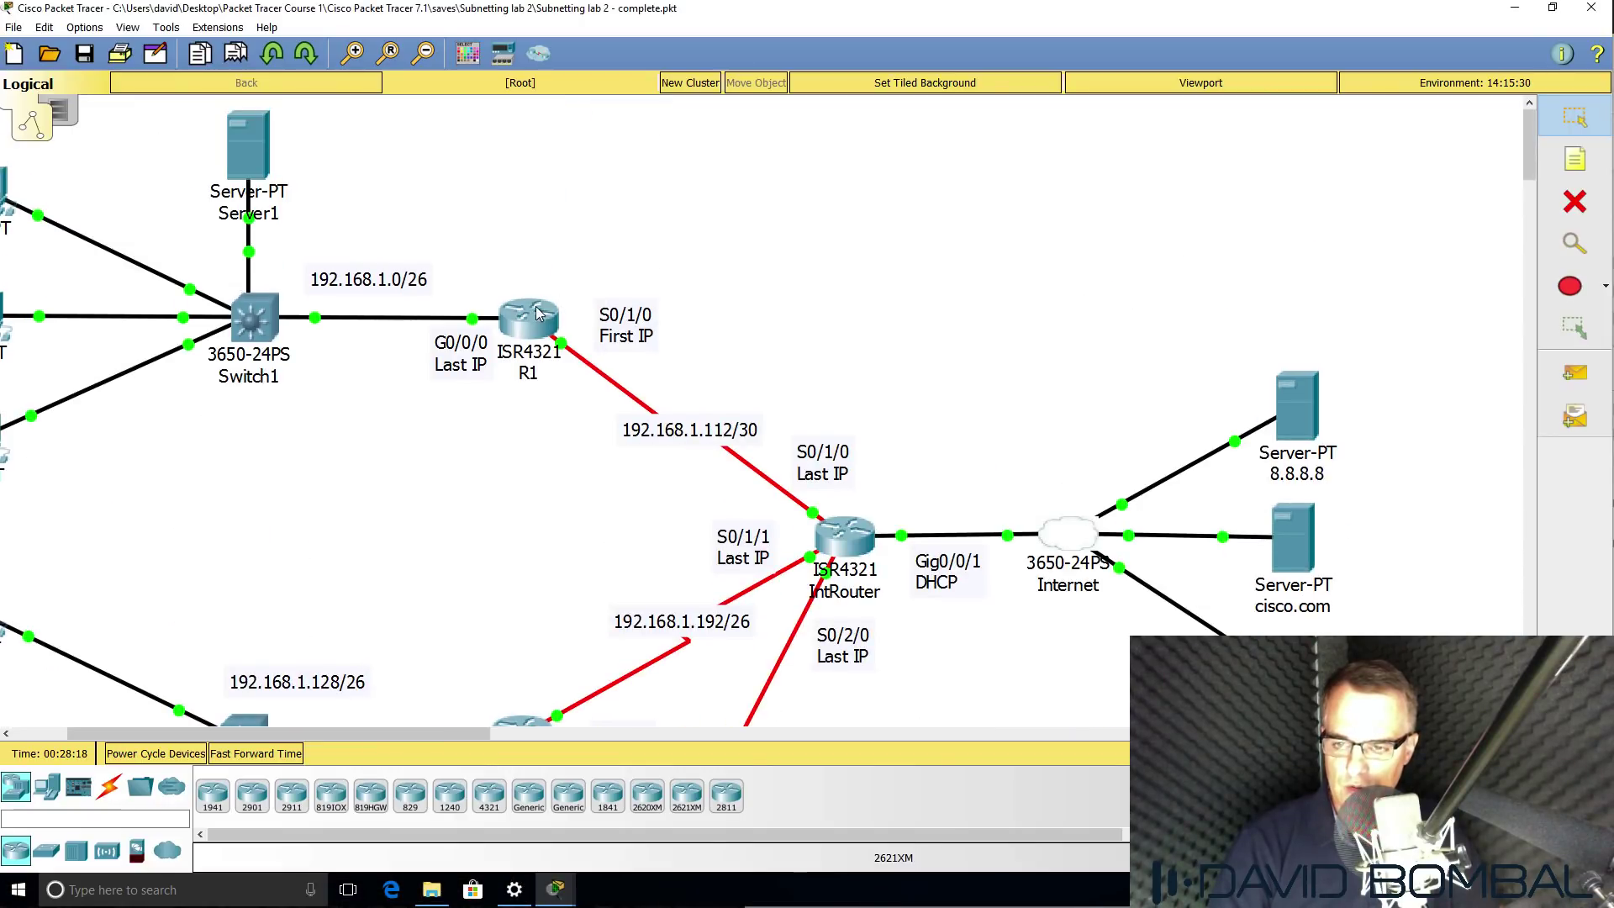
Show R1's routing table with sh ip route and find the default route via 192.168.1.114
left_click(539, 313)
key("Return")
key("Return")
key("Return")
type("e")
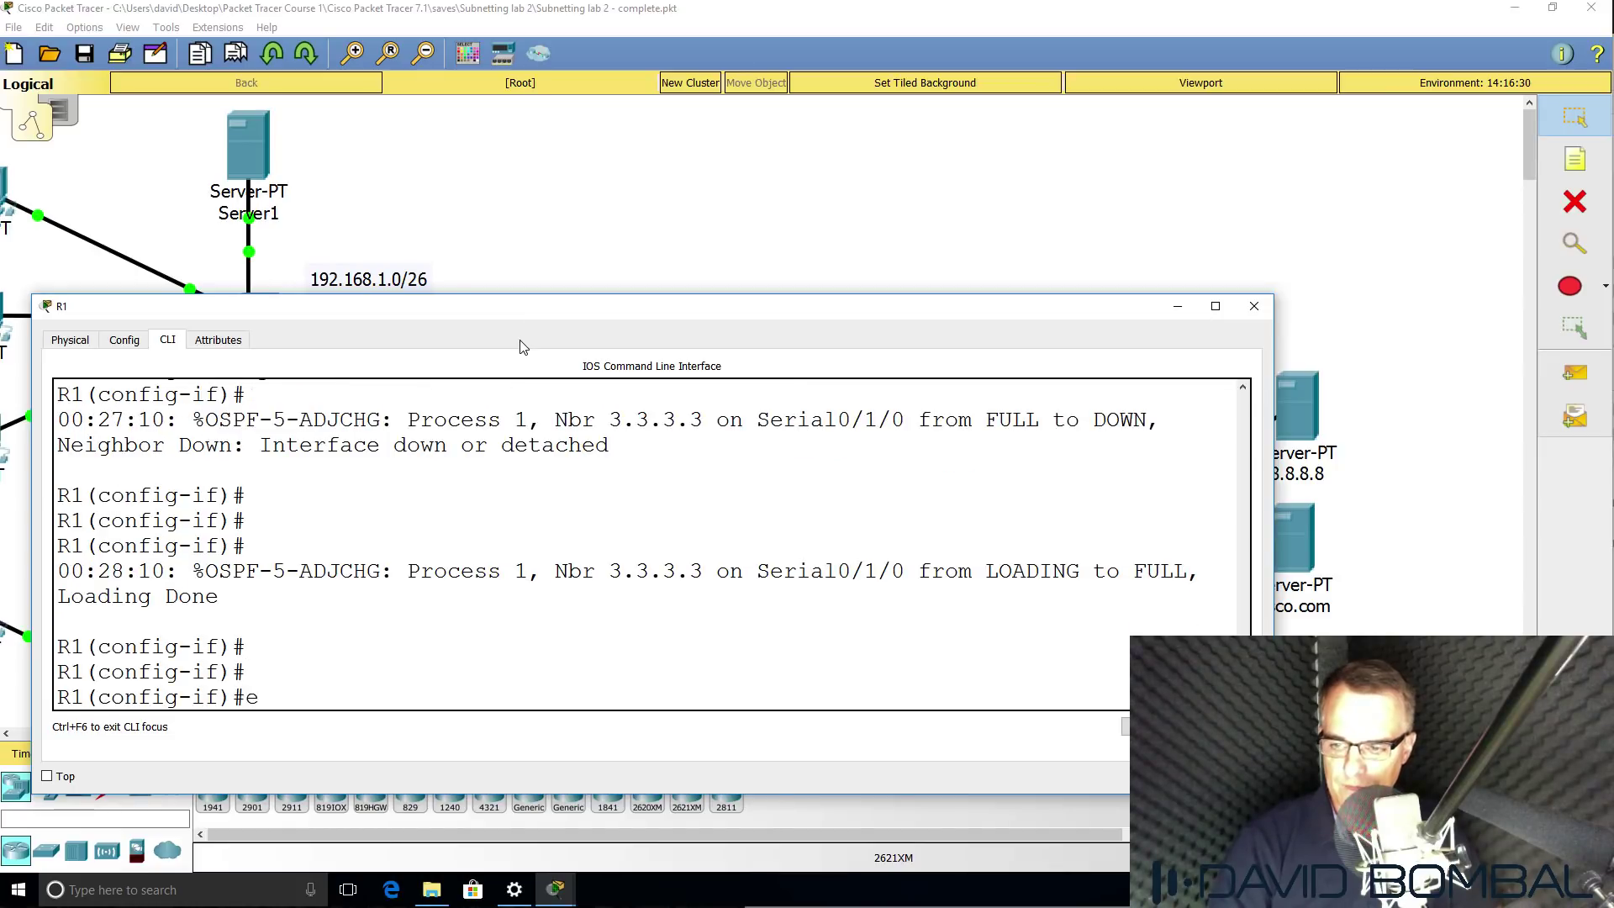
type("nd")
key("Return")
key("Return")
type("sh ip route")
key("Return")
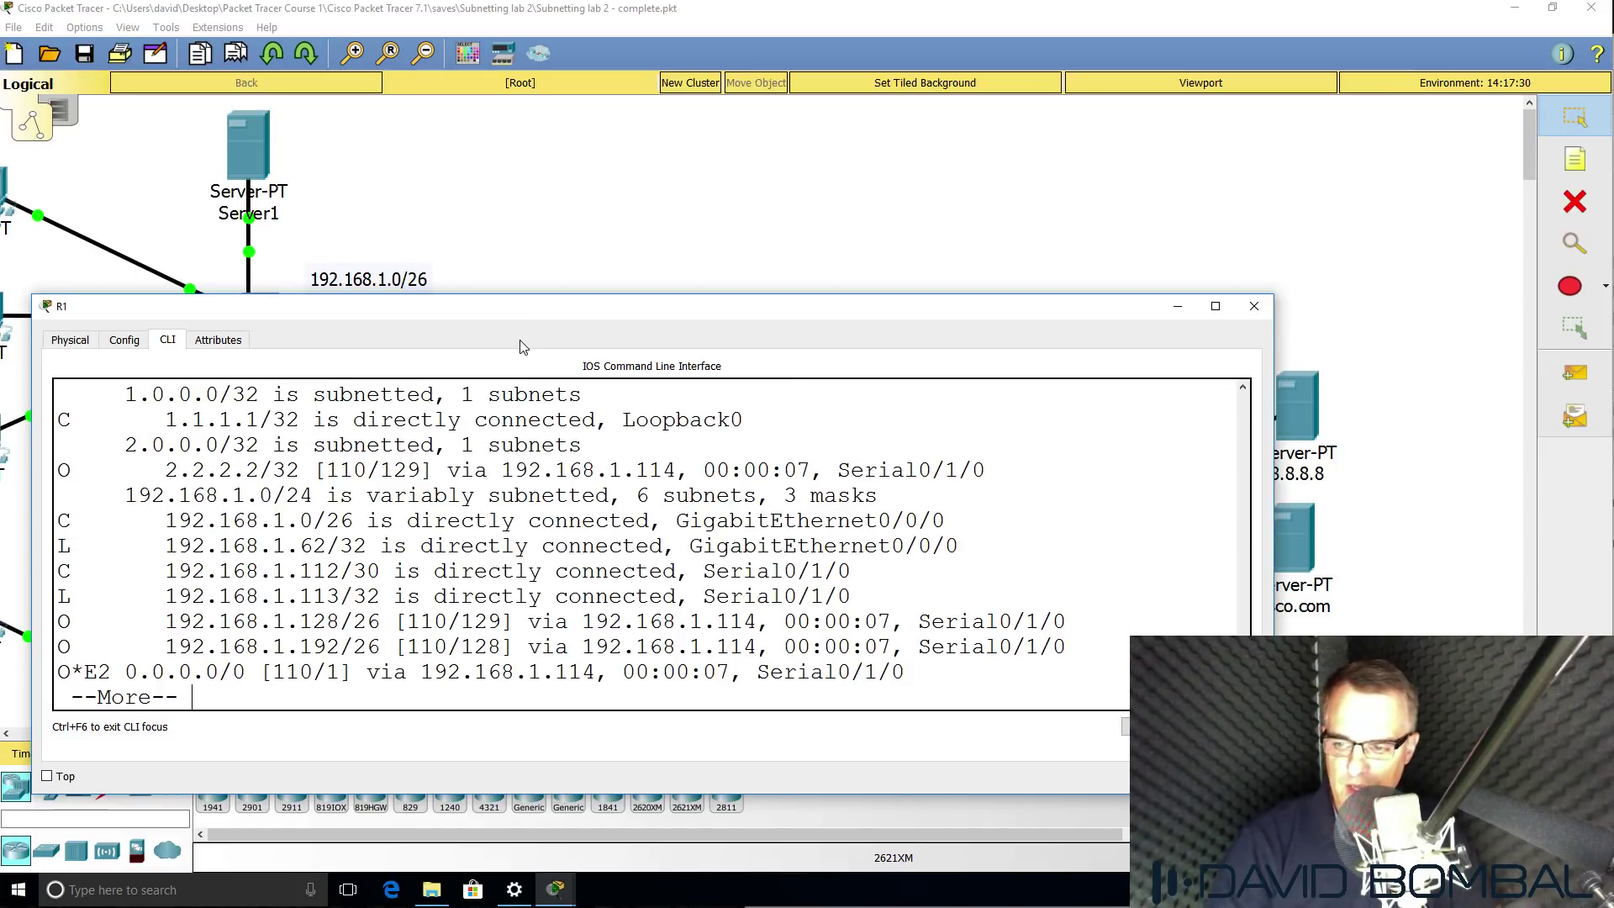
key("space")
left_click_drag(1028, 621, 957, 648)
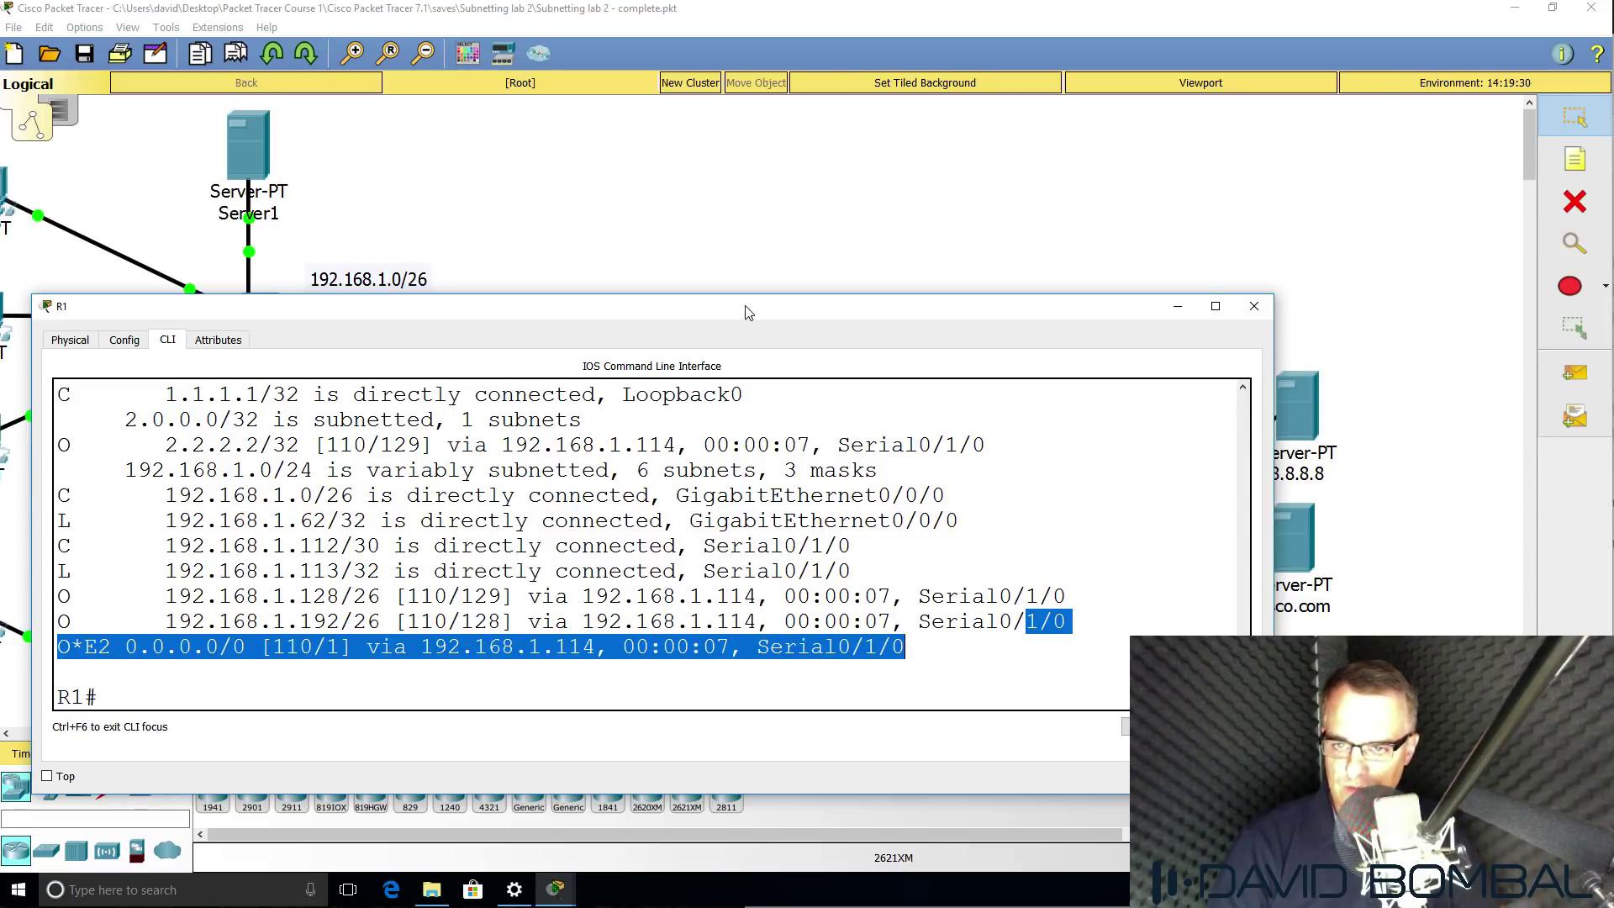
Bring the IntRouter and R1 consoles back up and recheck R1's gateway of last resort
left_click_drag(748, 313, 738, 376)
left_click(823, 248)
scroll(828, 268, "down", 4)
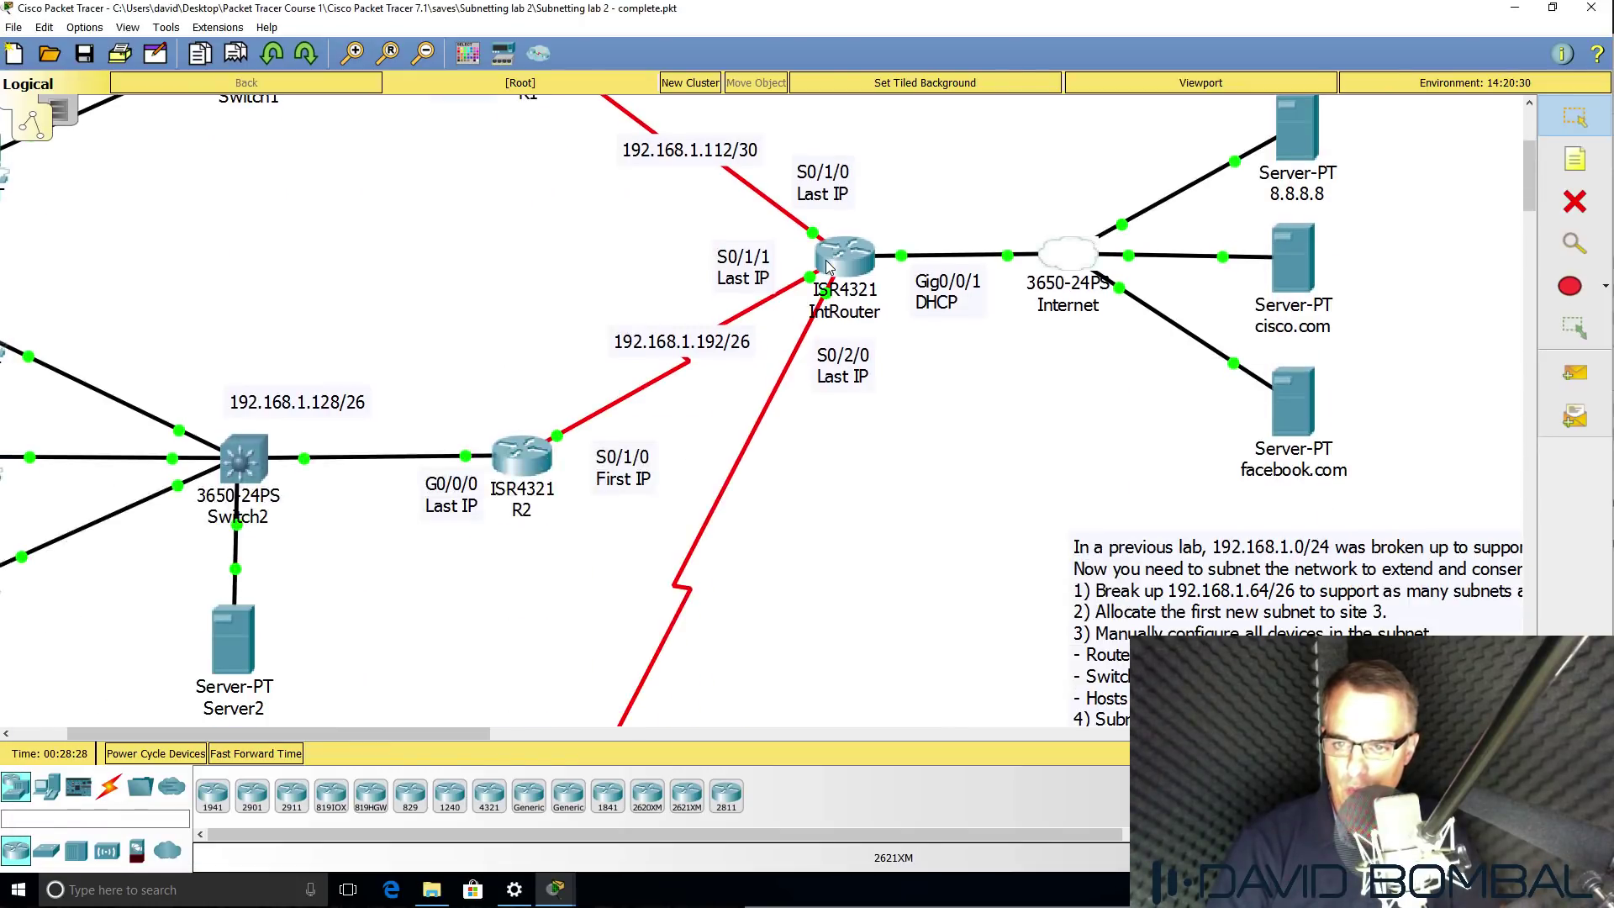
scroll(829, 267, "up", 1)
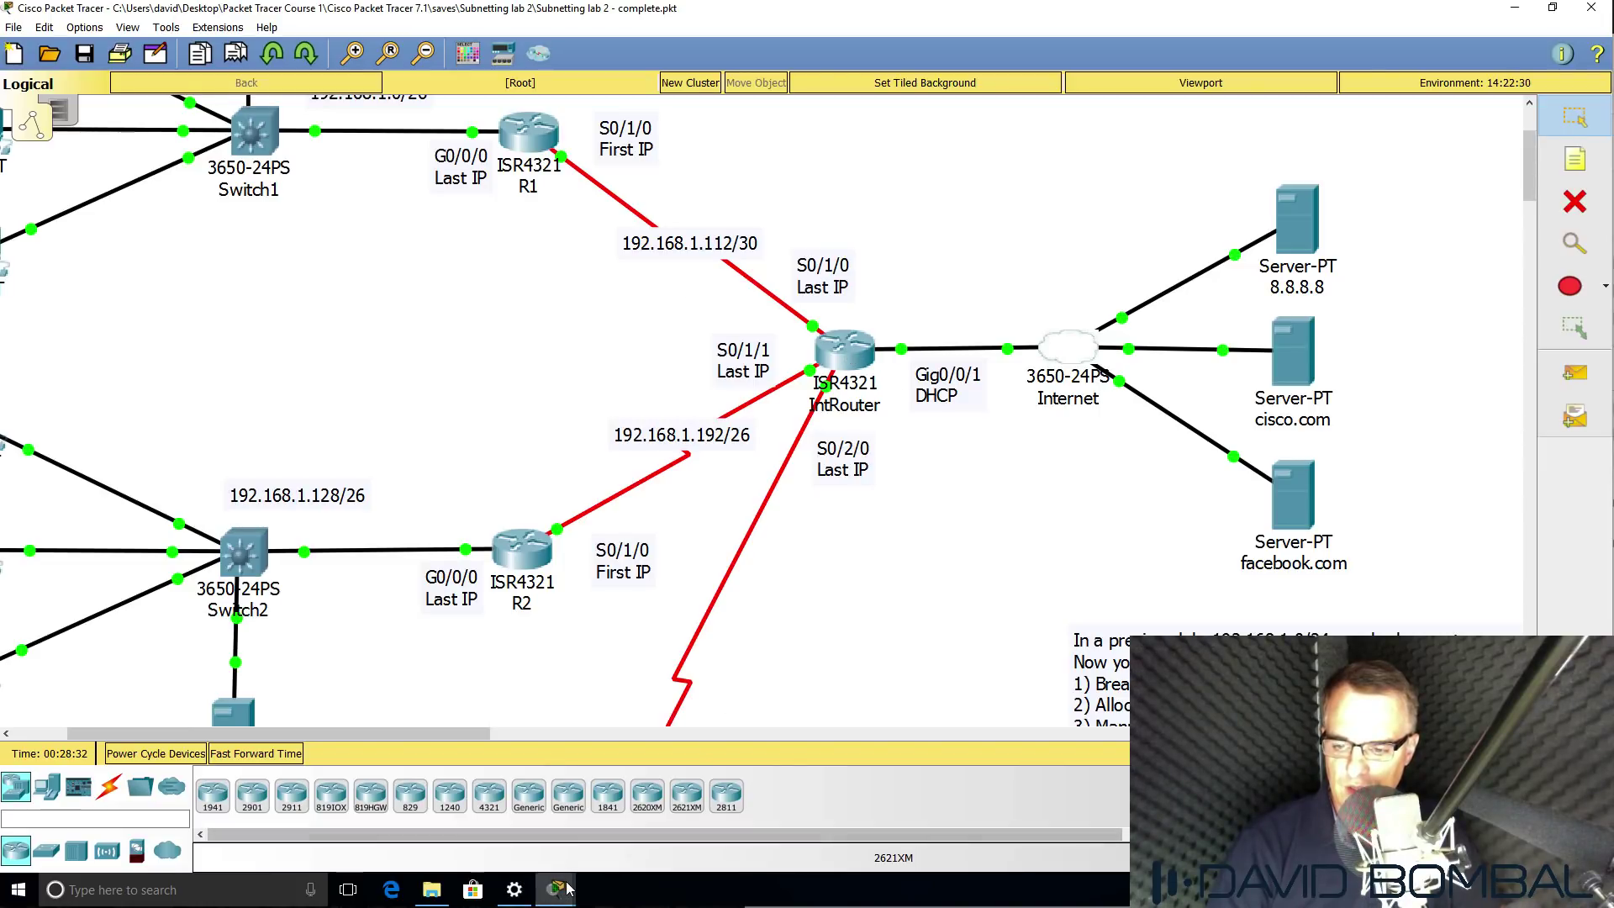
mouse_move(565, 893)
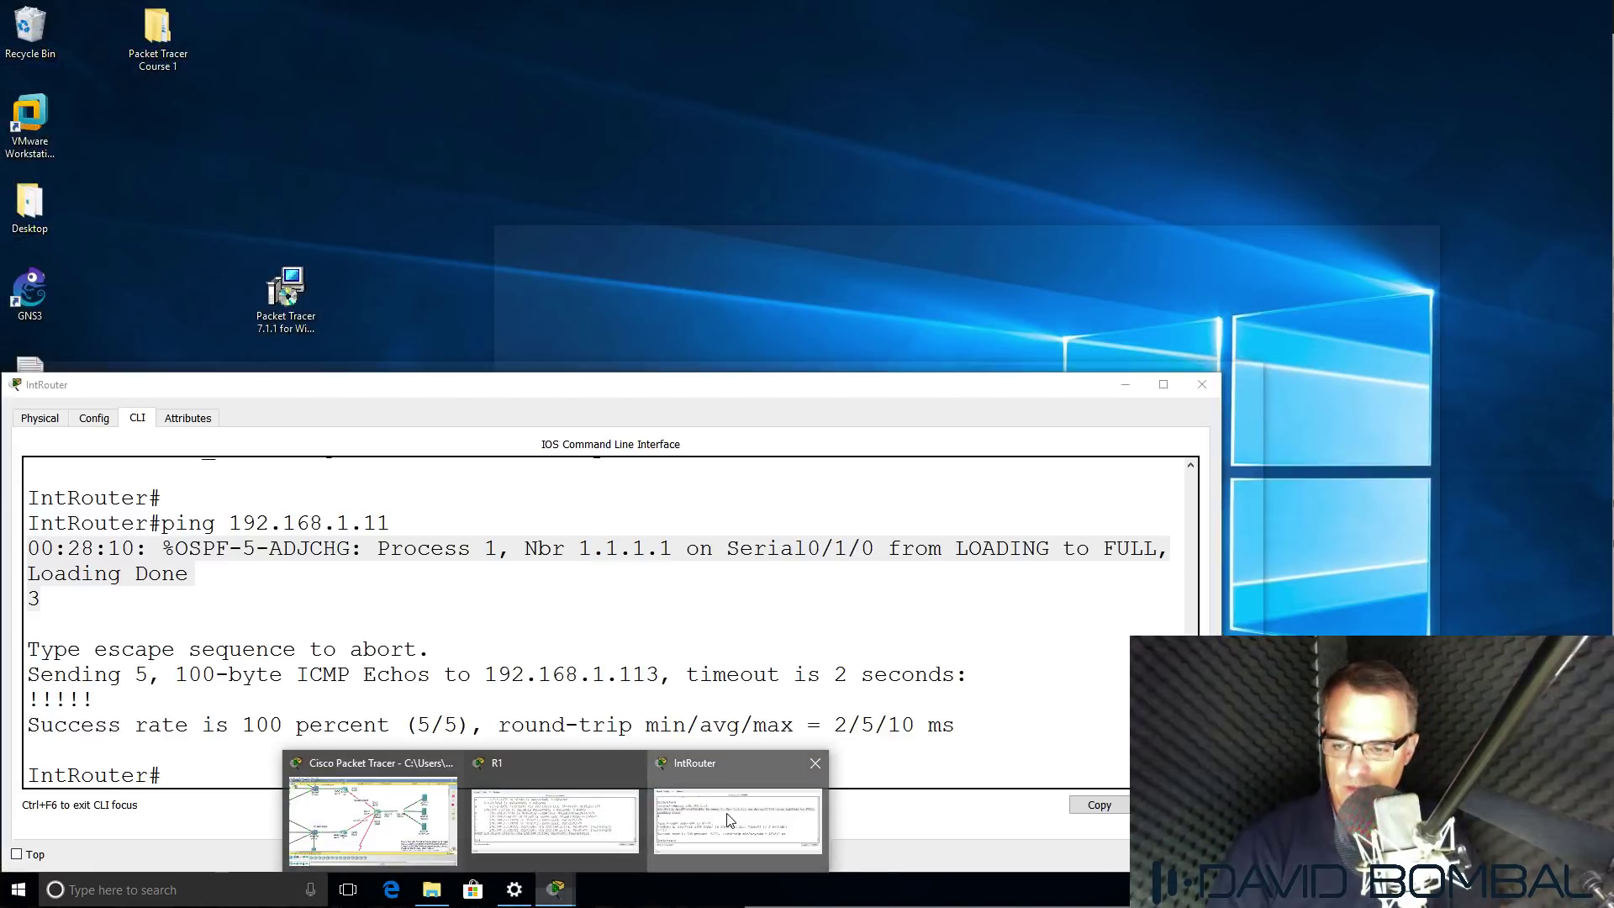
left_click(738, 828)
mouse_move(555, 889)
left_click(475, 761)
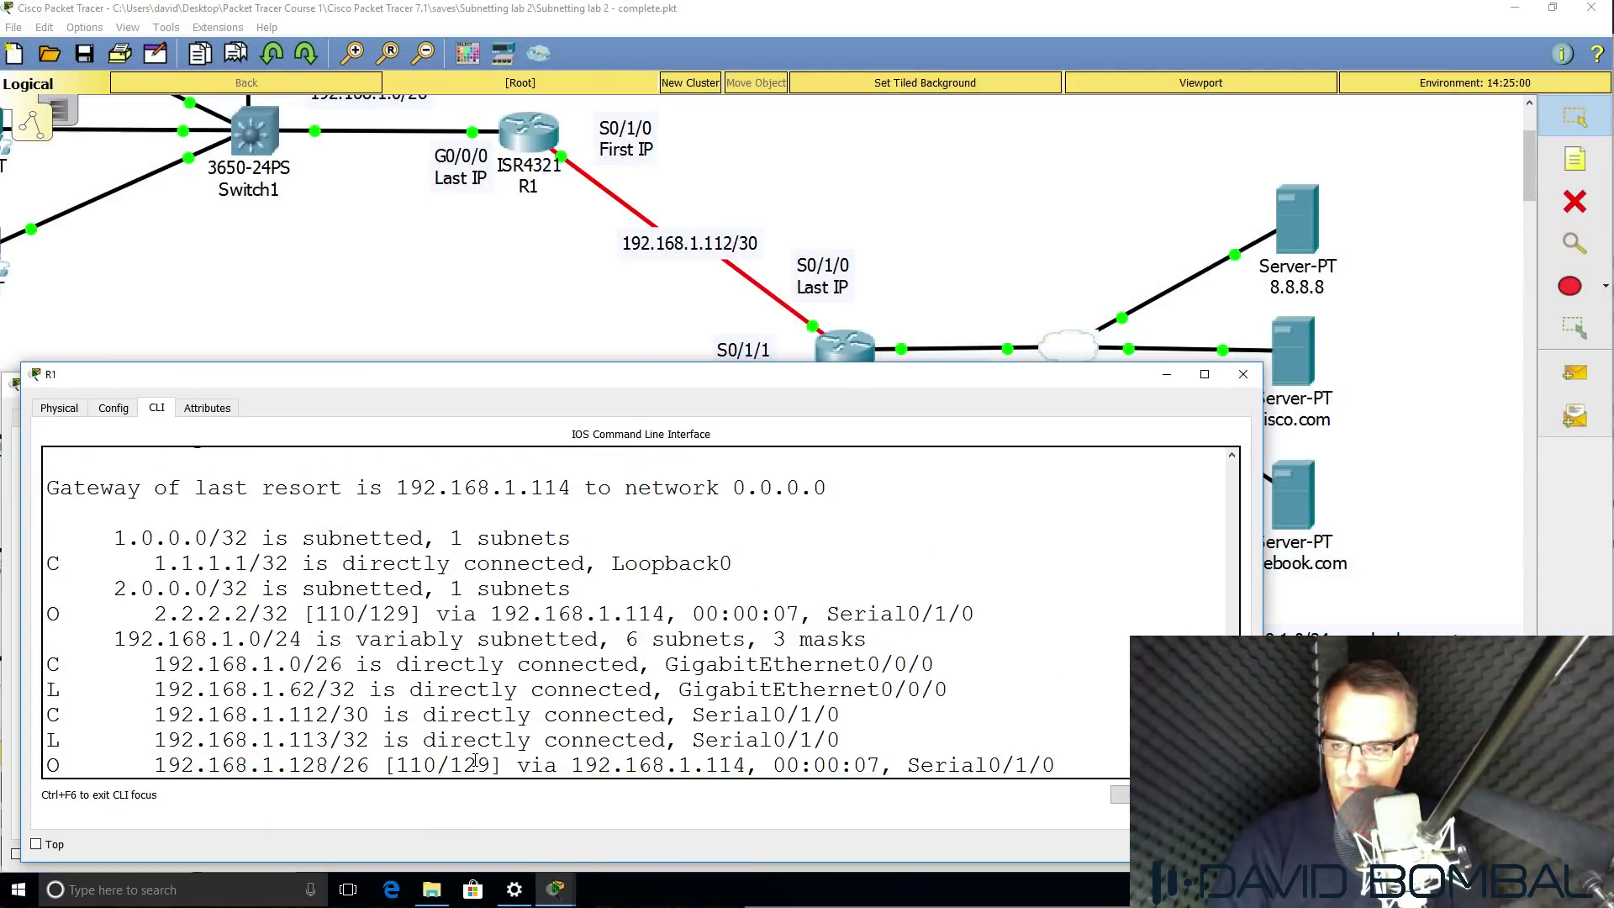
scroll(475, 761, "up", 1)
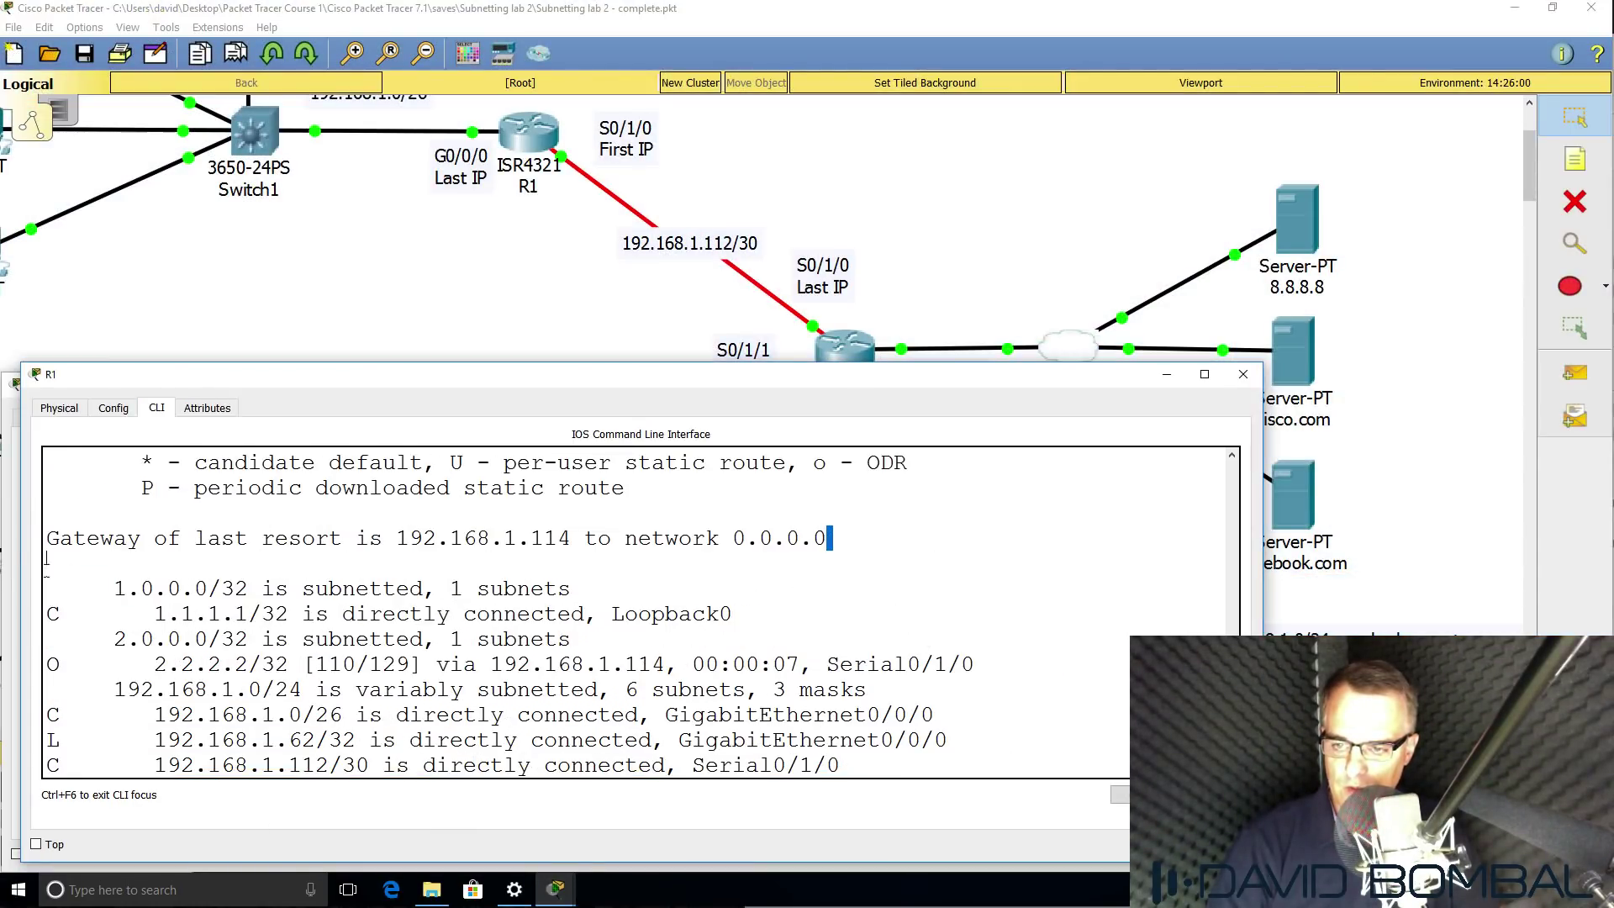
left_click_drag(828, 538, 7, 538)
key("Return")
key("Return")
type("ping cisco.com")
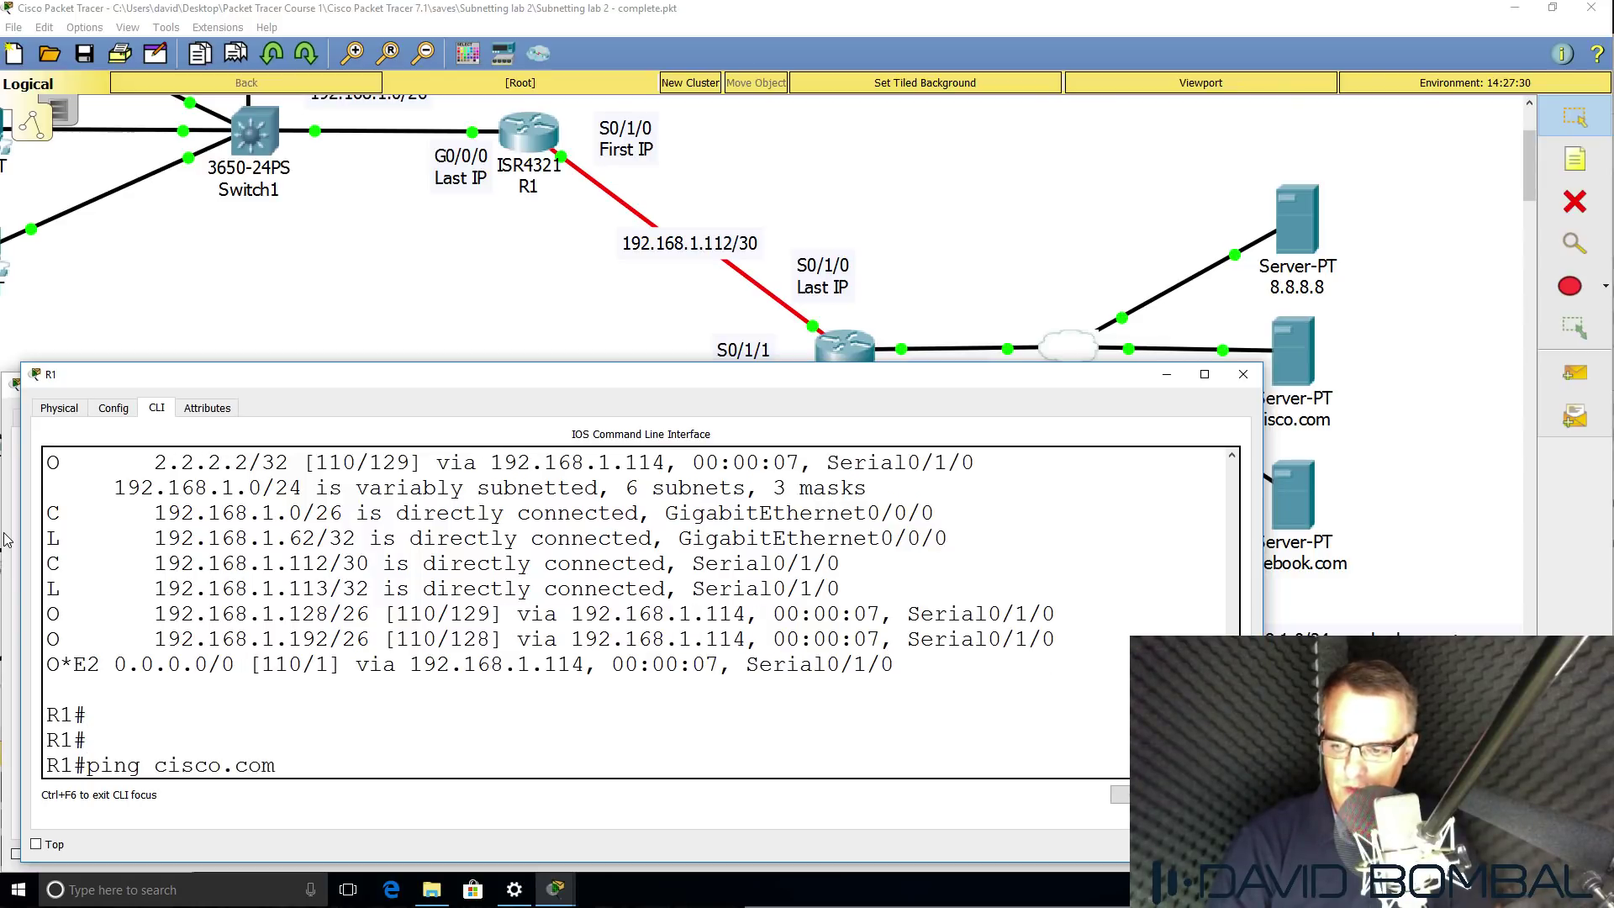
key("Return")
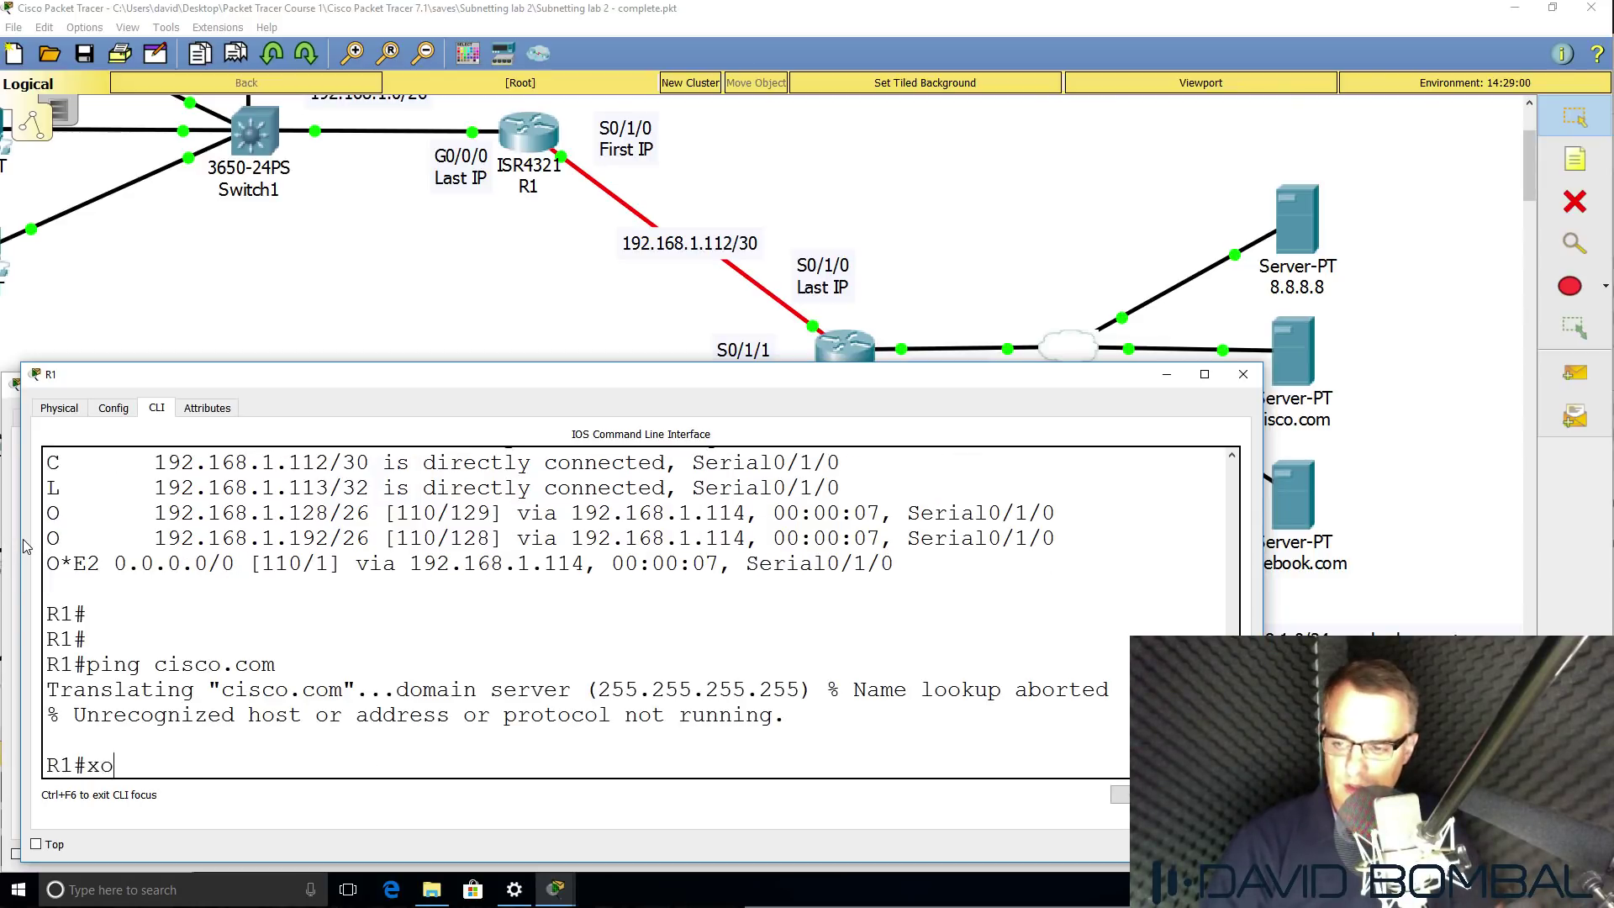
Enable ip domain-lookup on R1 and set 8.8.8.8 as its name server
type("conf t")
key("Return")
type("ip do")
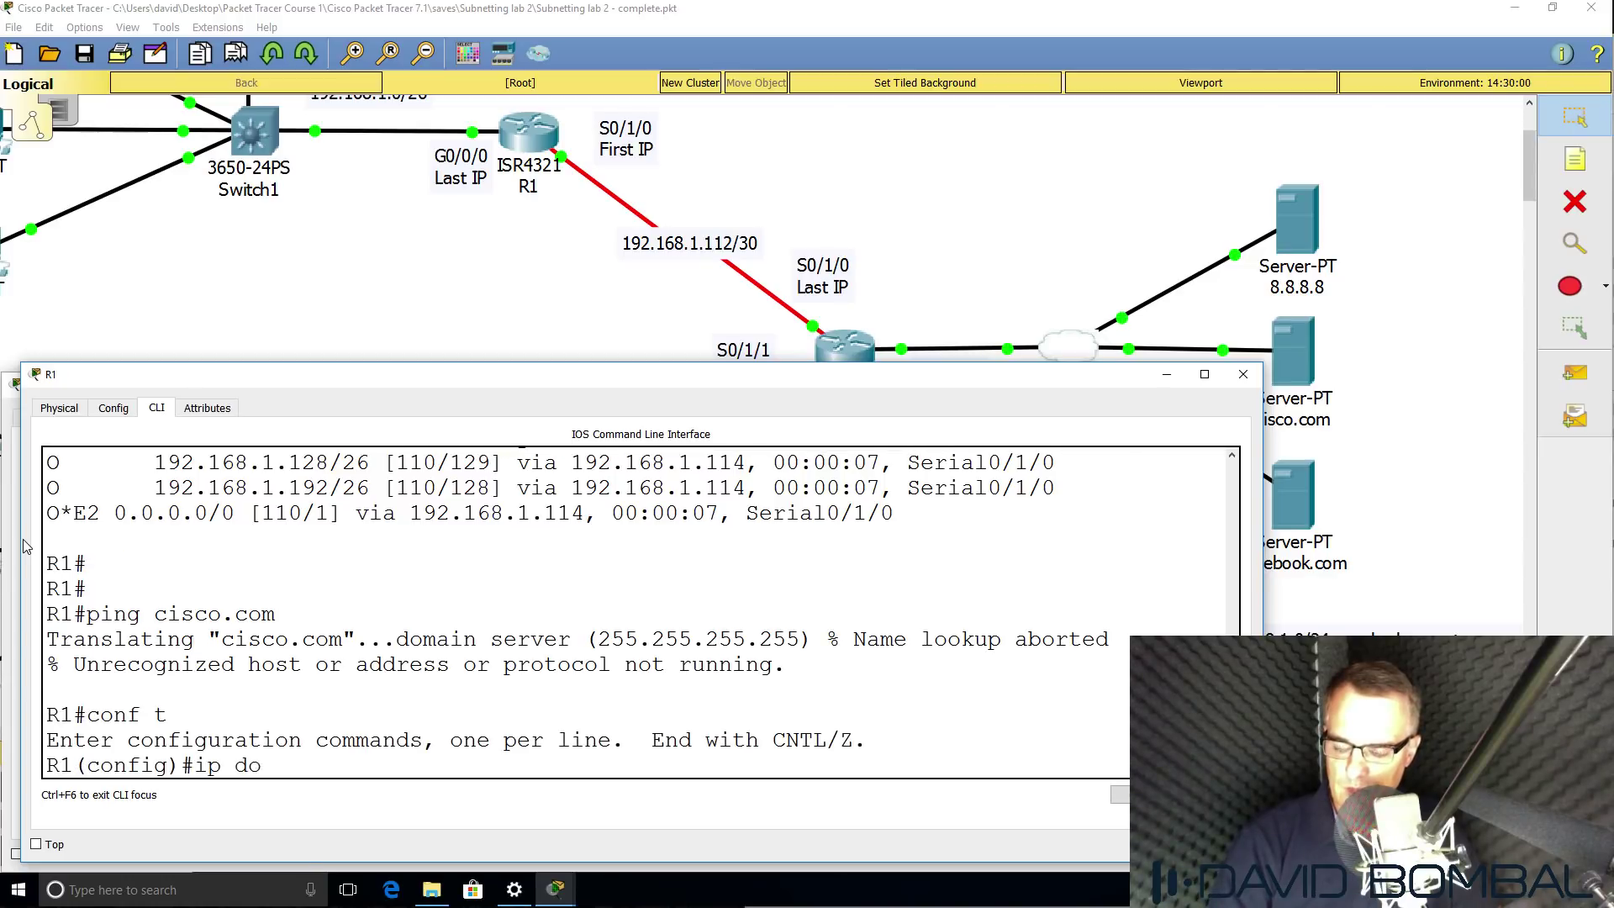
type("main-loo")
key("Tab")
key("Return")
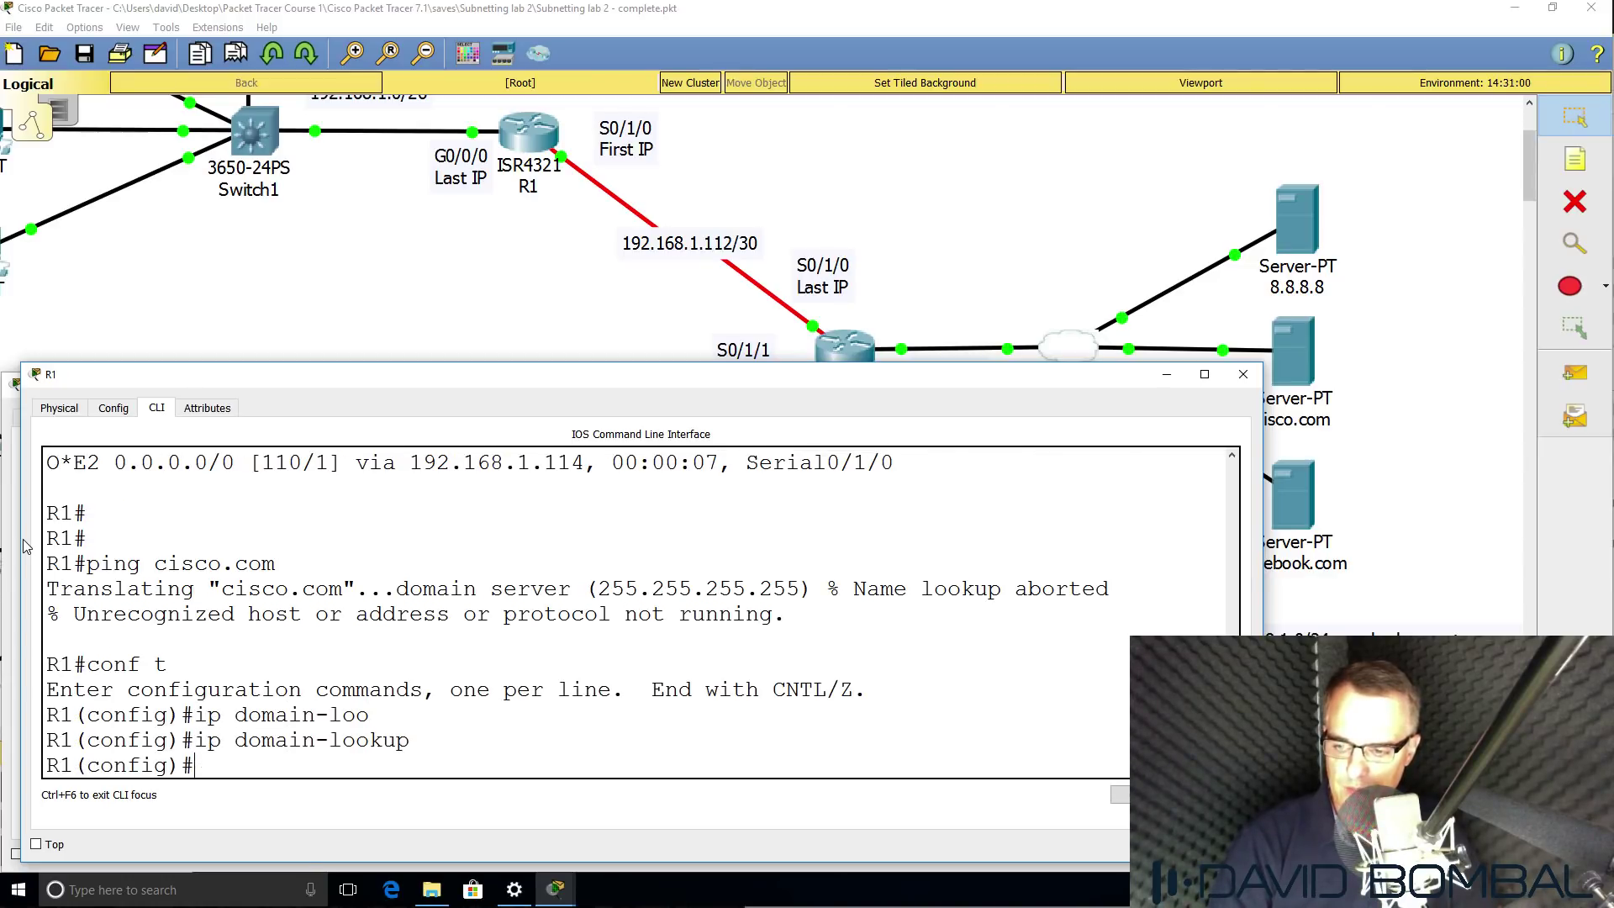
type("ip na")
key("Tab")
type("m")
key("Tab")
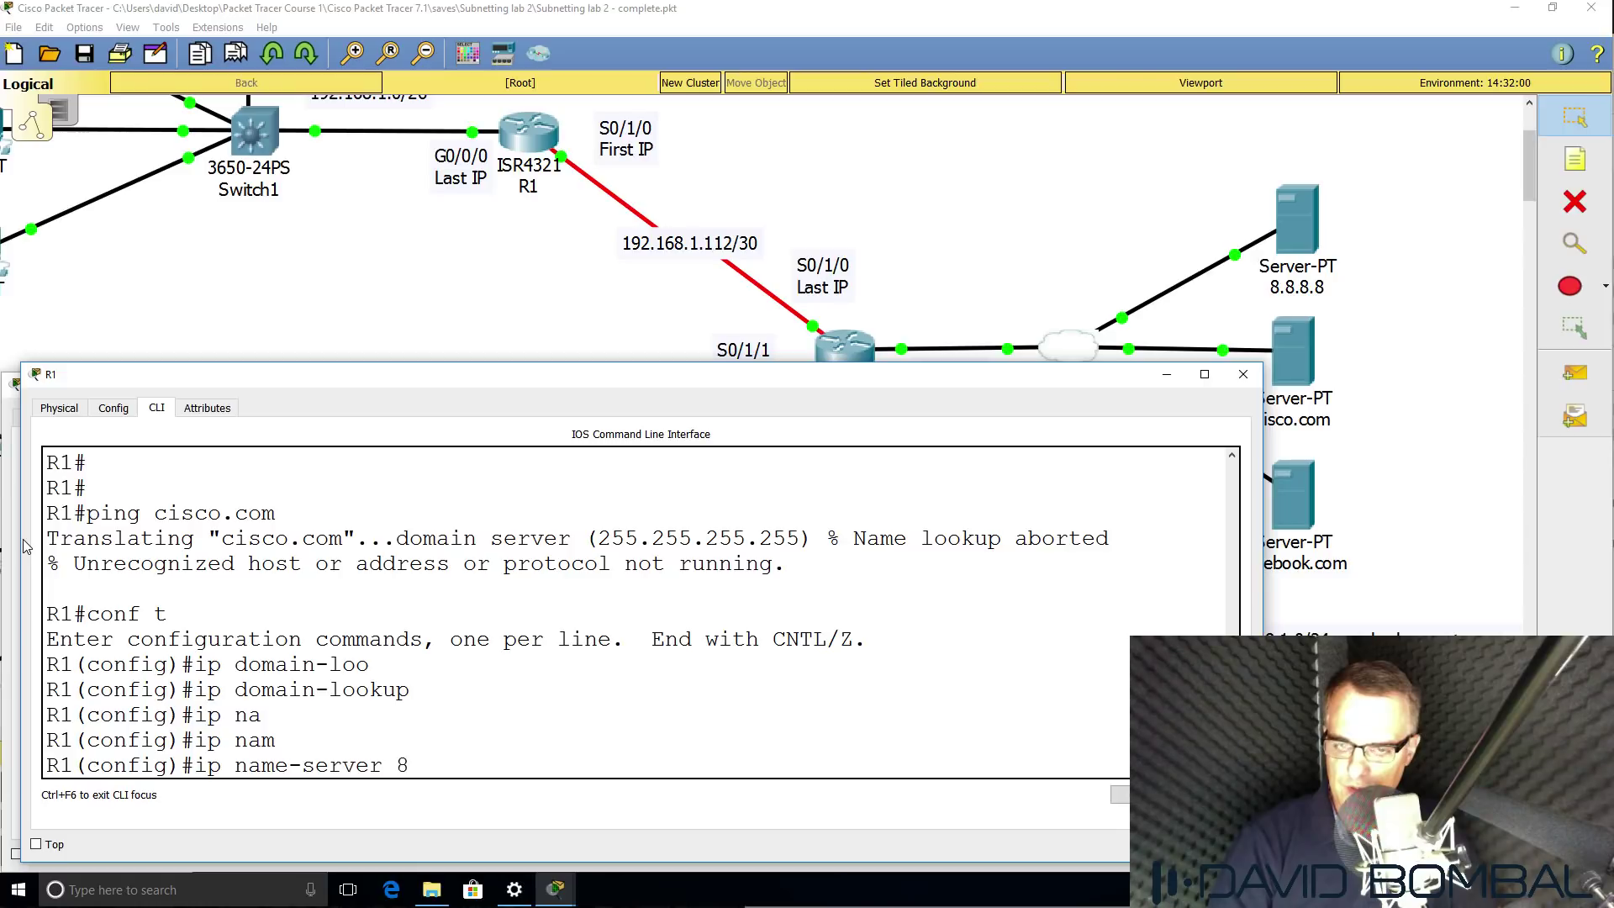
type("8.8.8.8")
key("Return")
Exit configuration mode and ping cisco.com from R1
type("end")
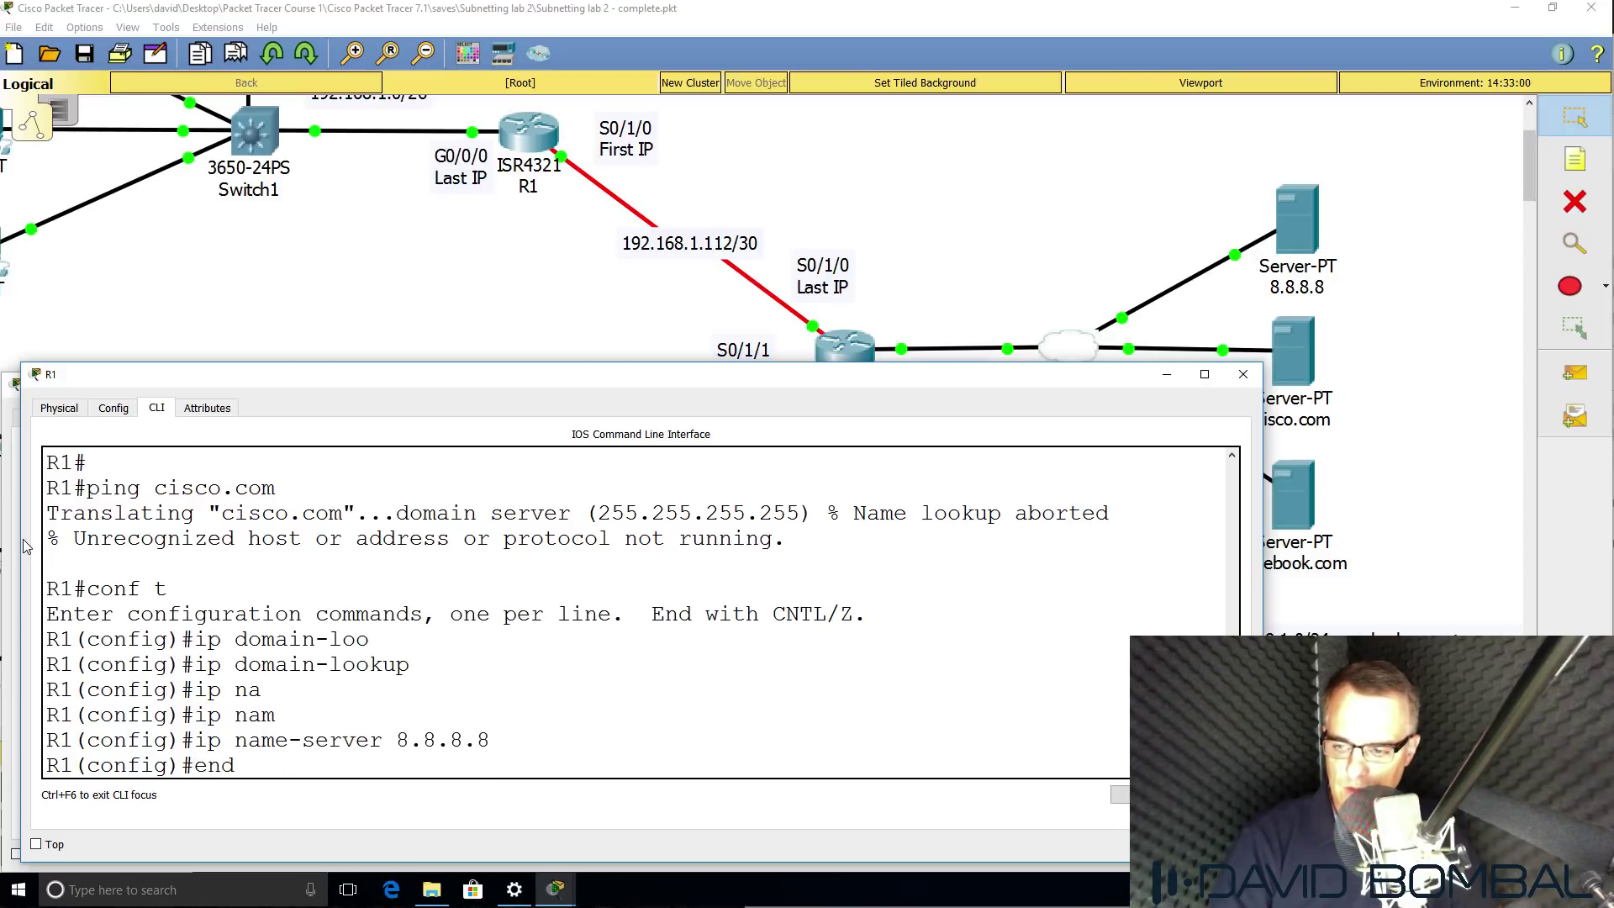
key("Return")
key("Return")
type("ping c")
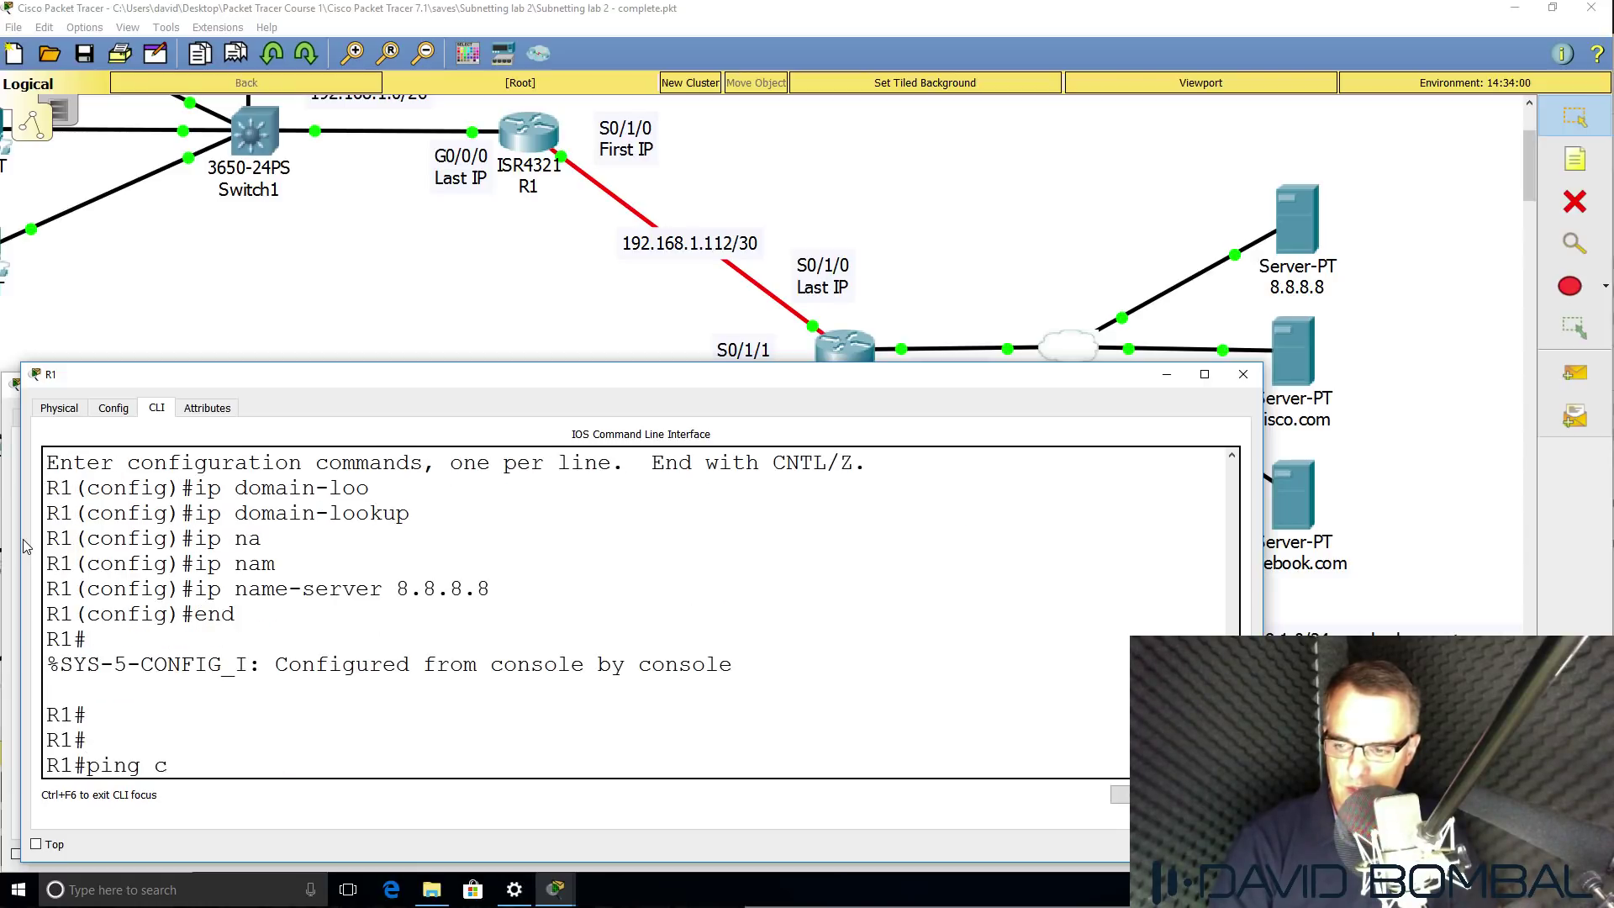
type("isco.com")
key("Return")
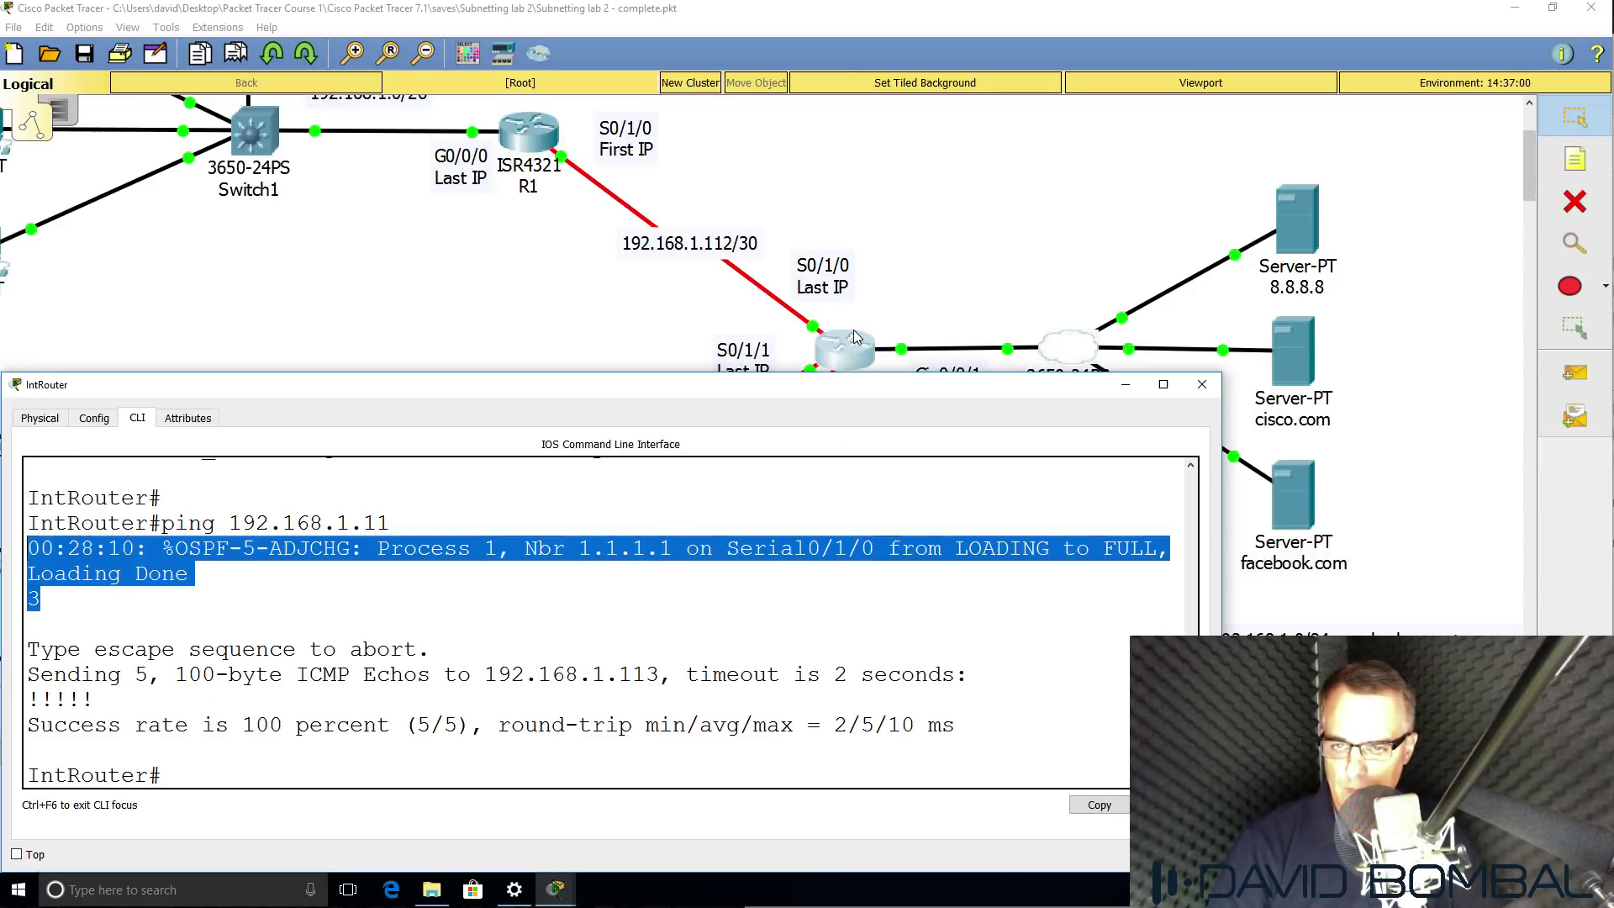
Ping 8.8.8.8 and cisco.com from IntRouter
key("Return")
key("Return")
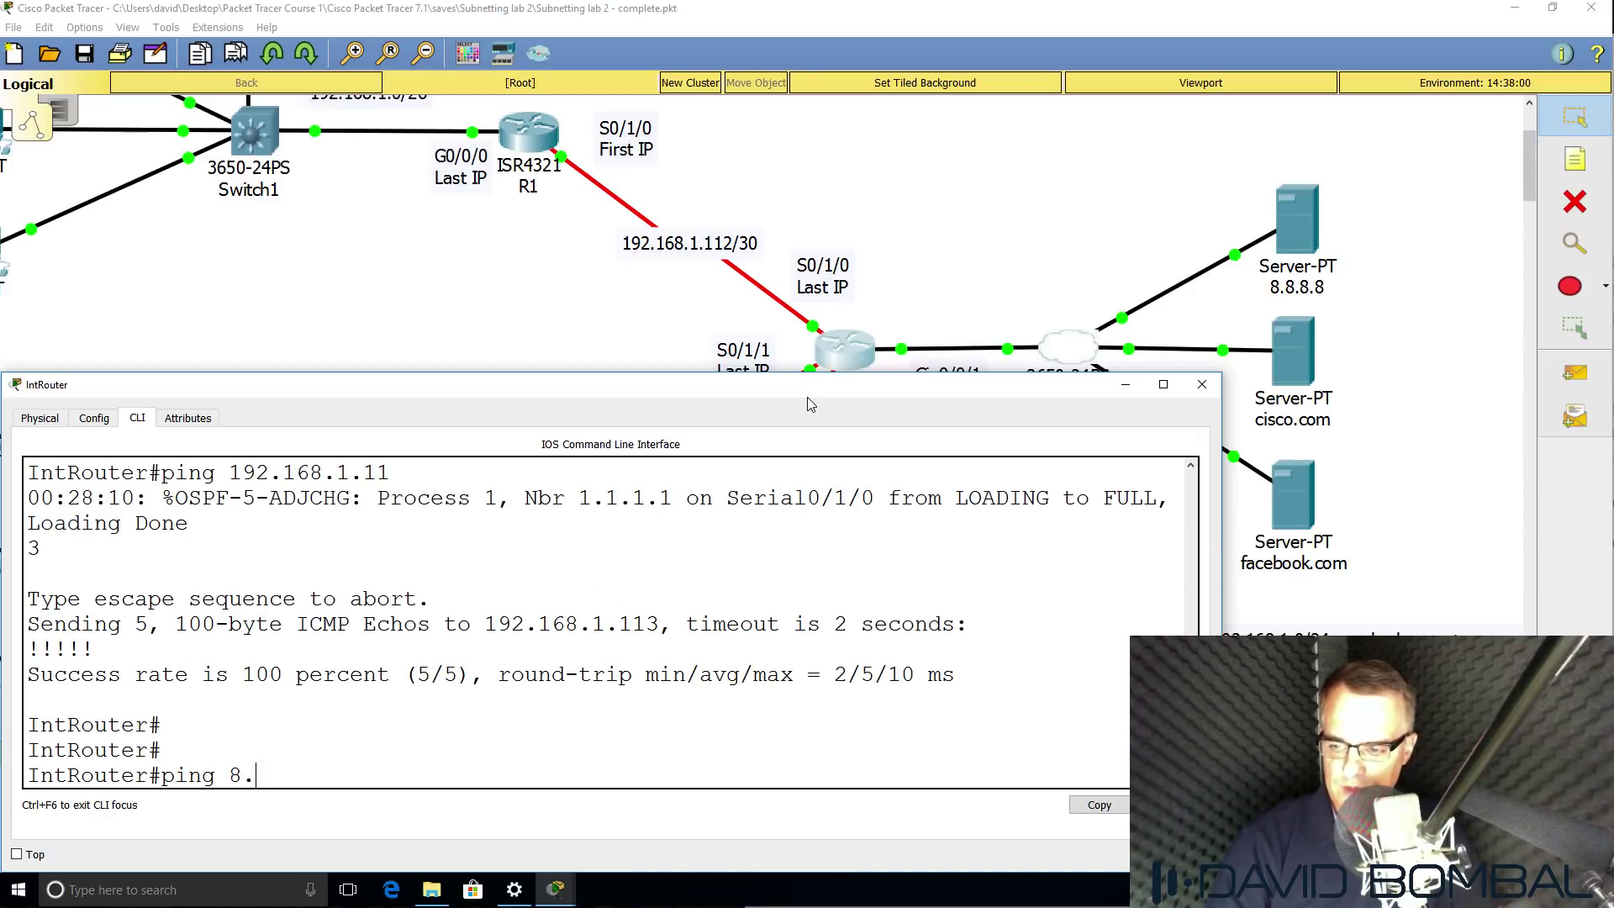
key("Return")
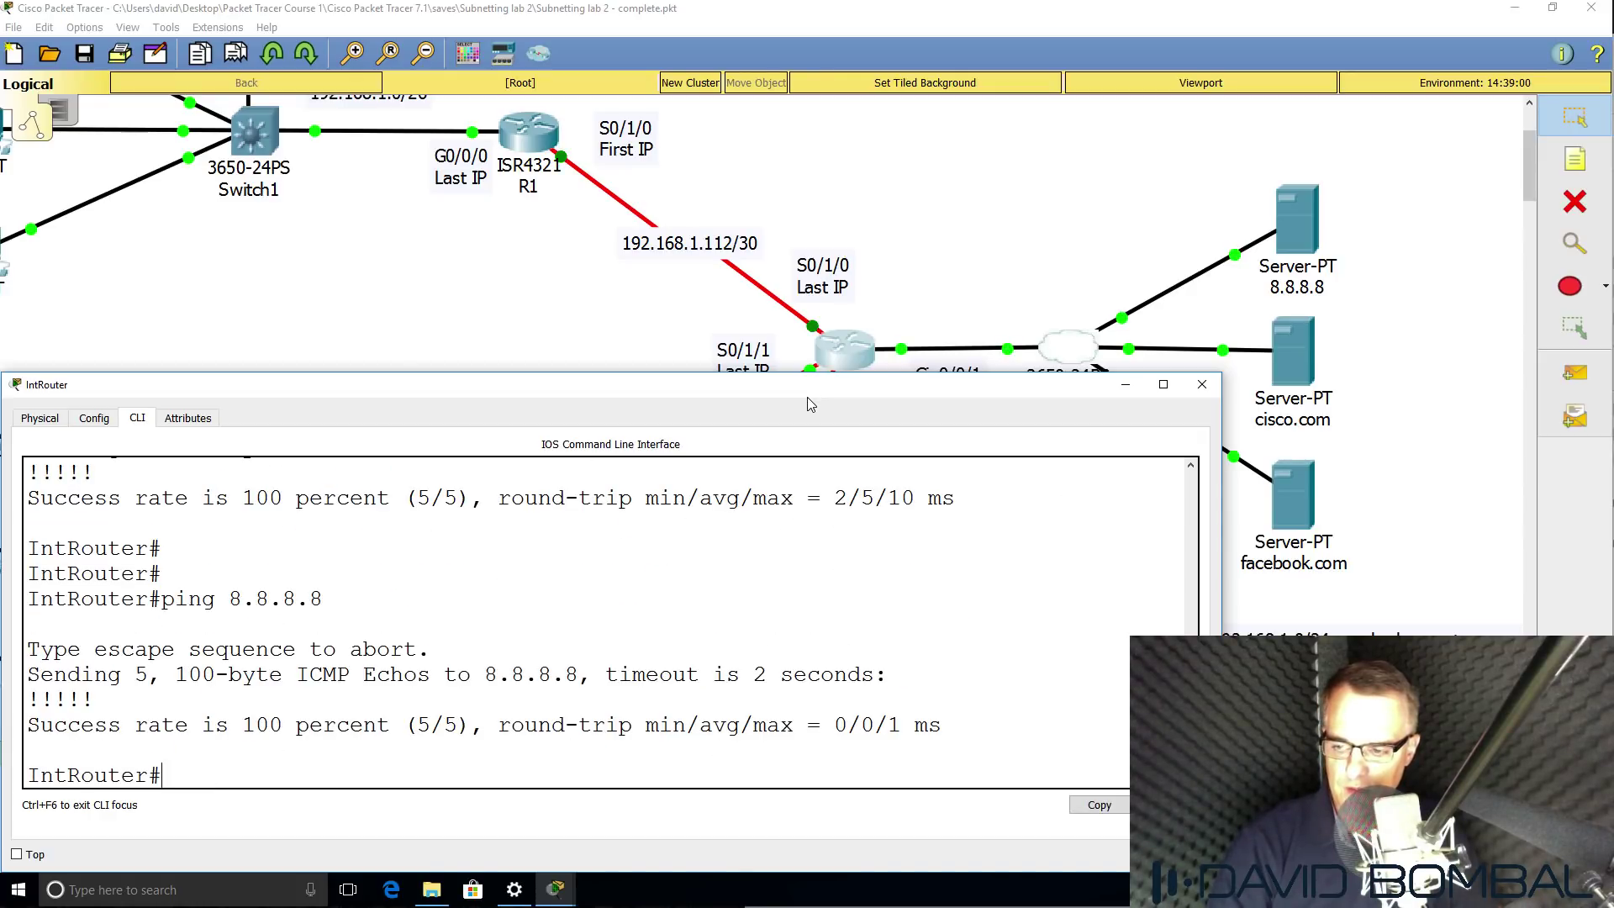
type("ping cisco.com")
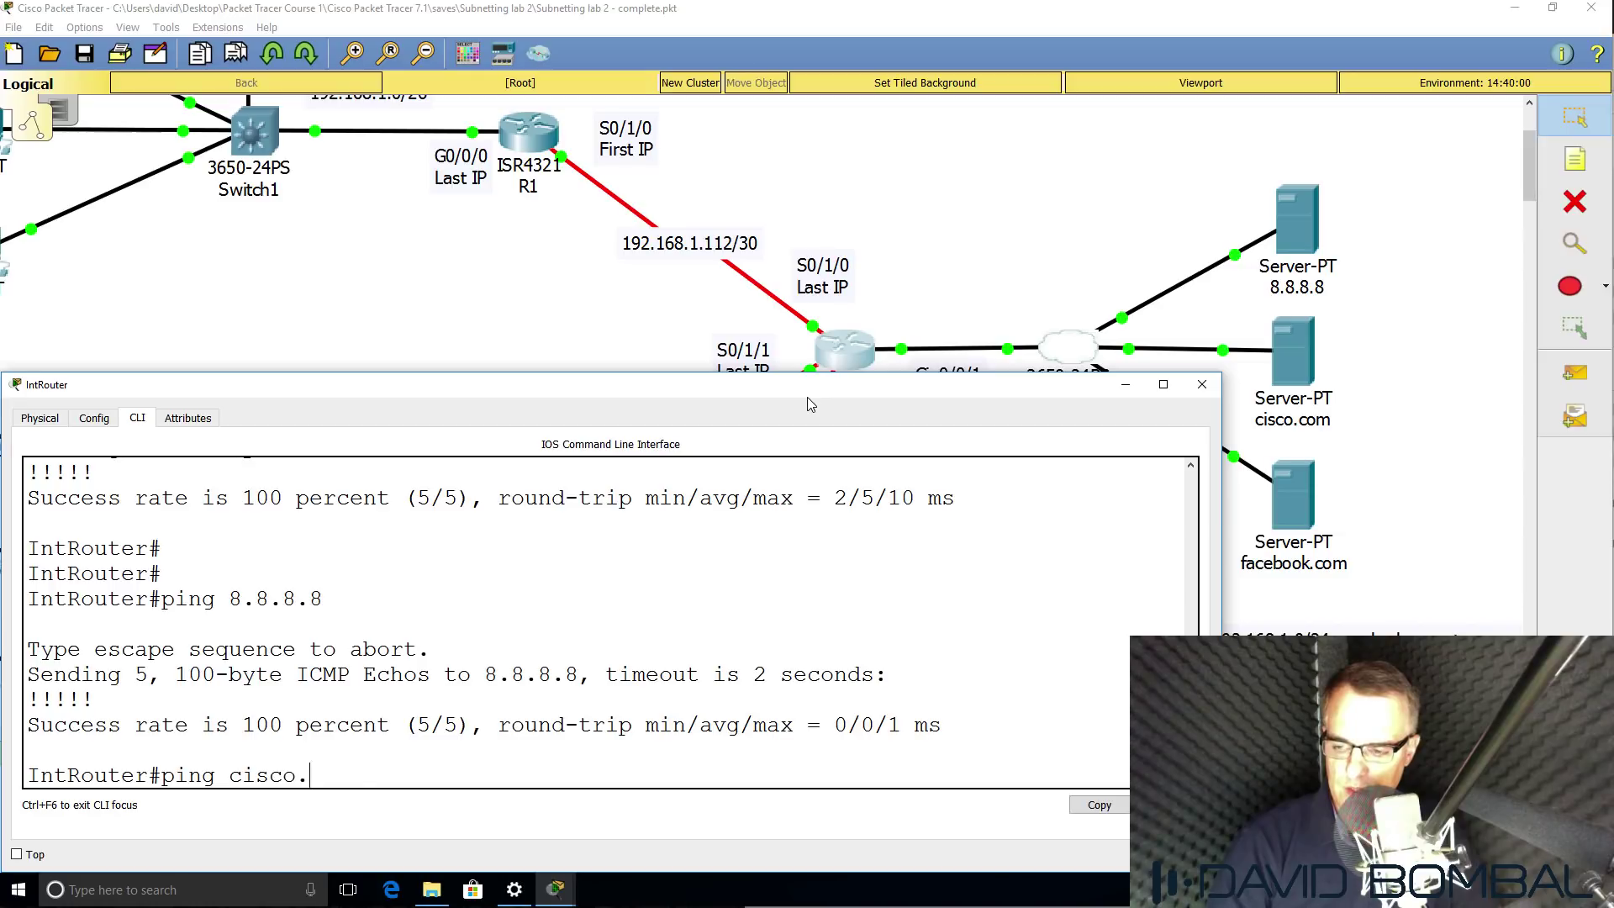
key("Return")
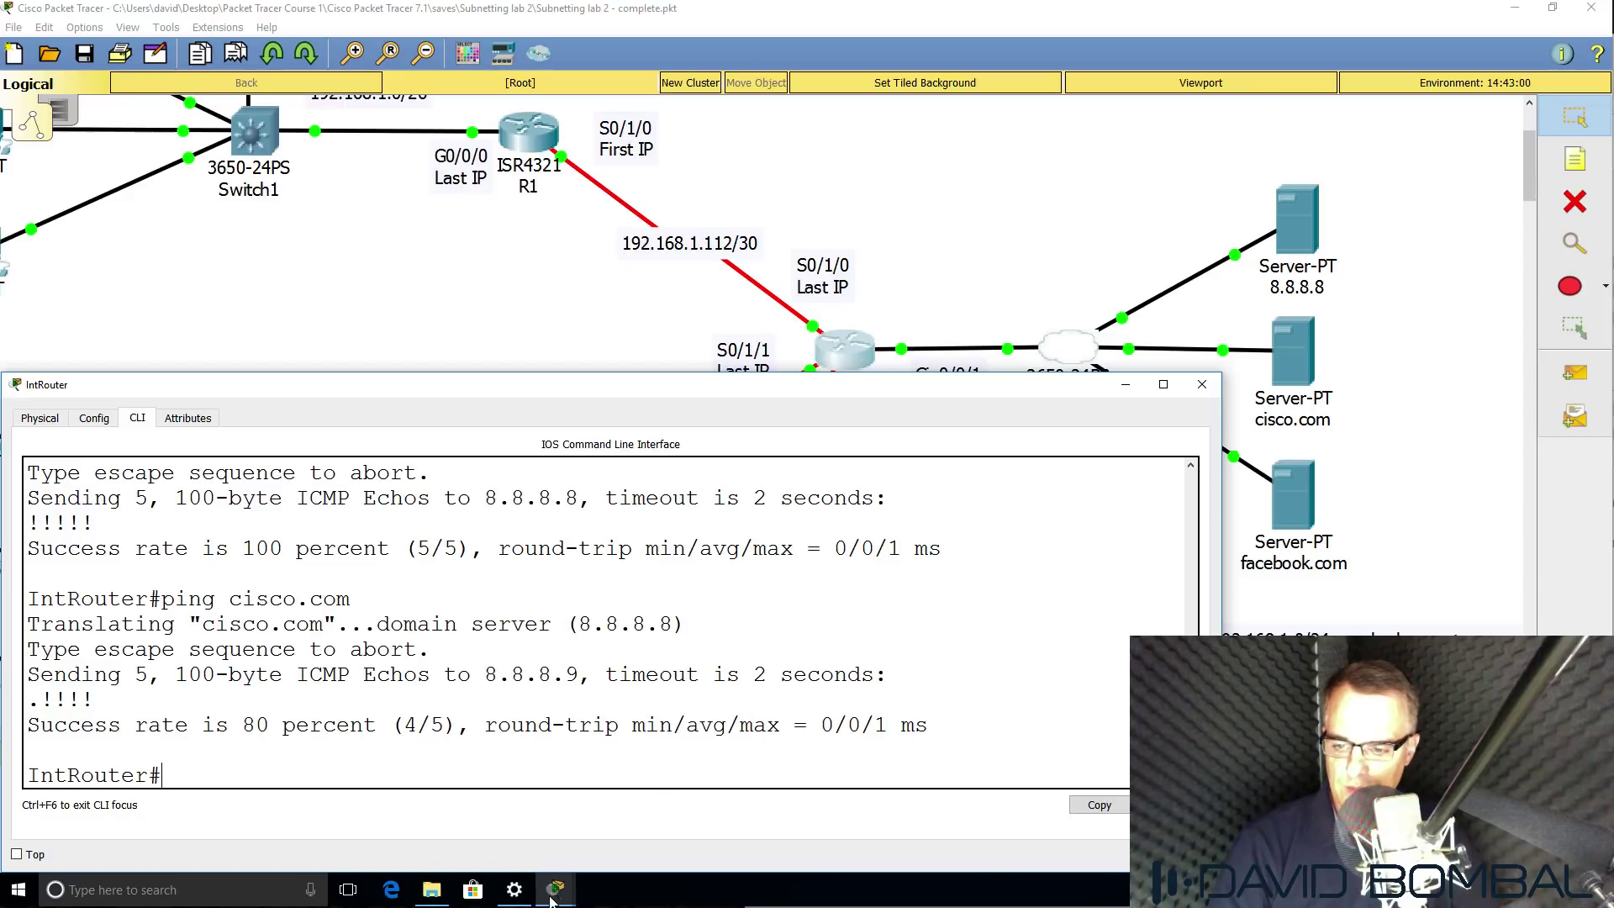
Ping cisco.com and facebook.com from R1, both succeeding by name
mouse_move(551, 896)
left_click(523, 759)
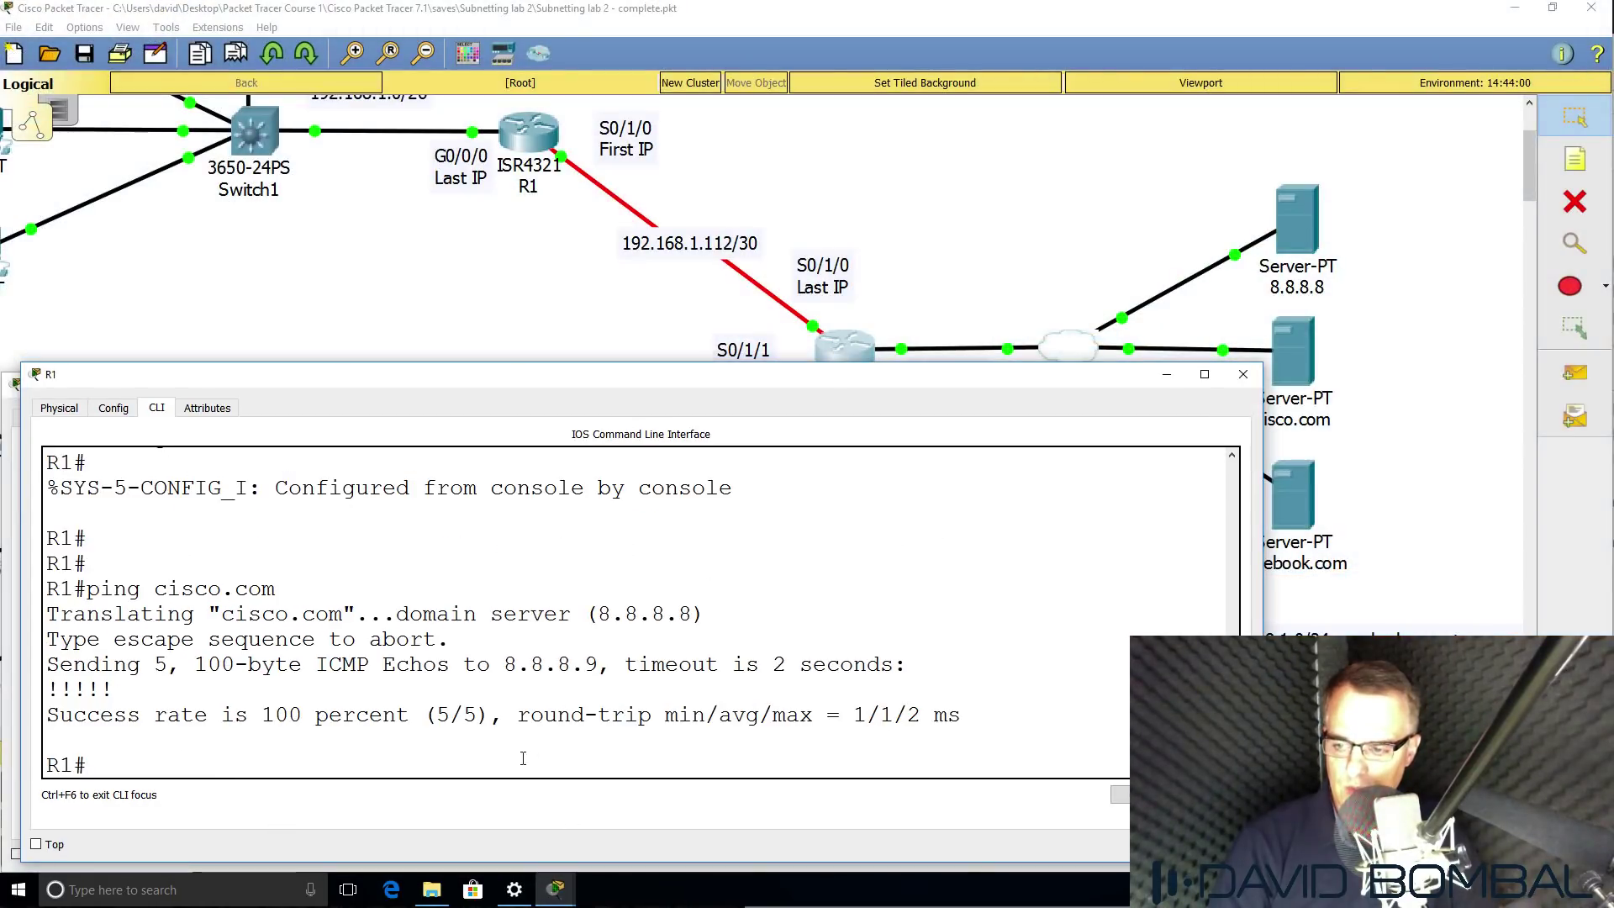
key("Up")
key("Return")
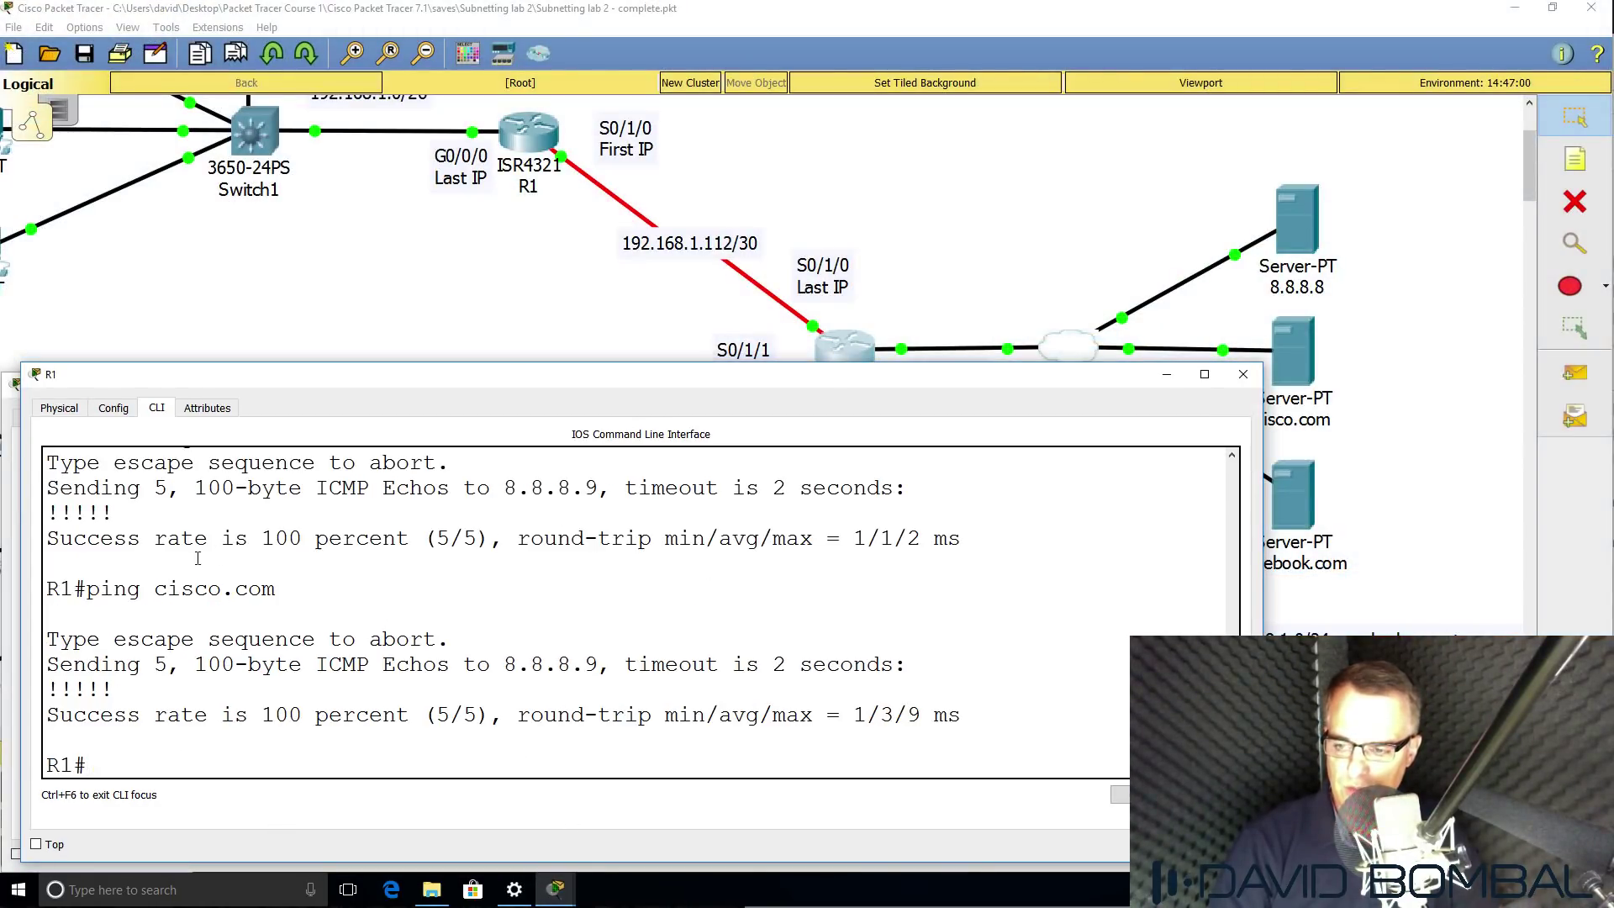
left_click_drag(198, 558, 322, 755)
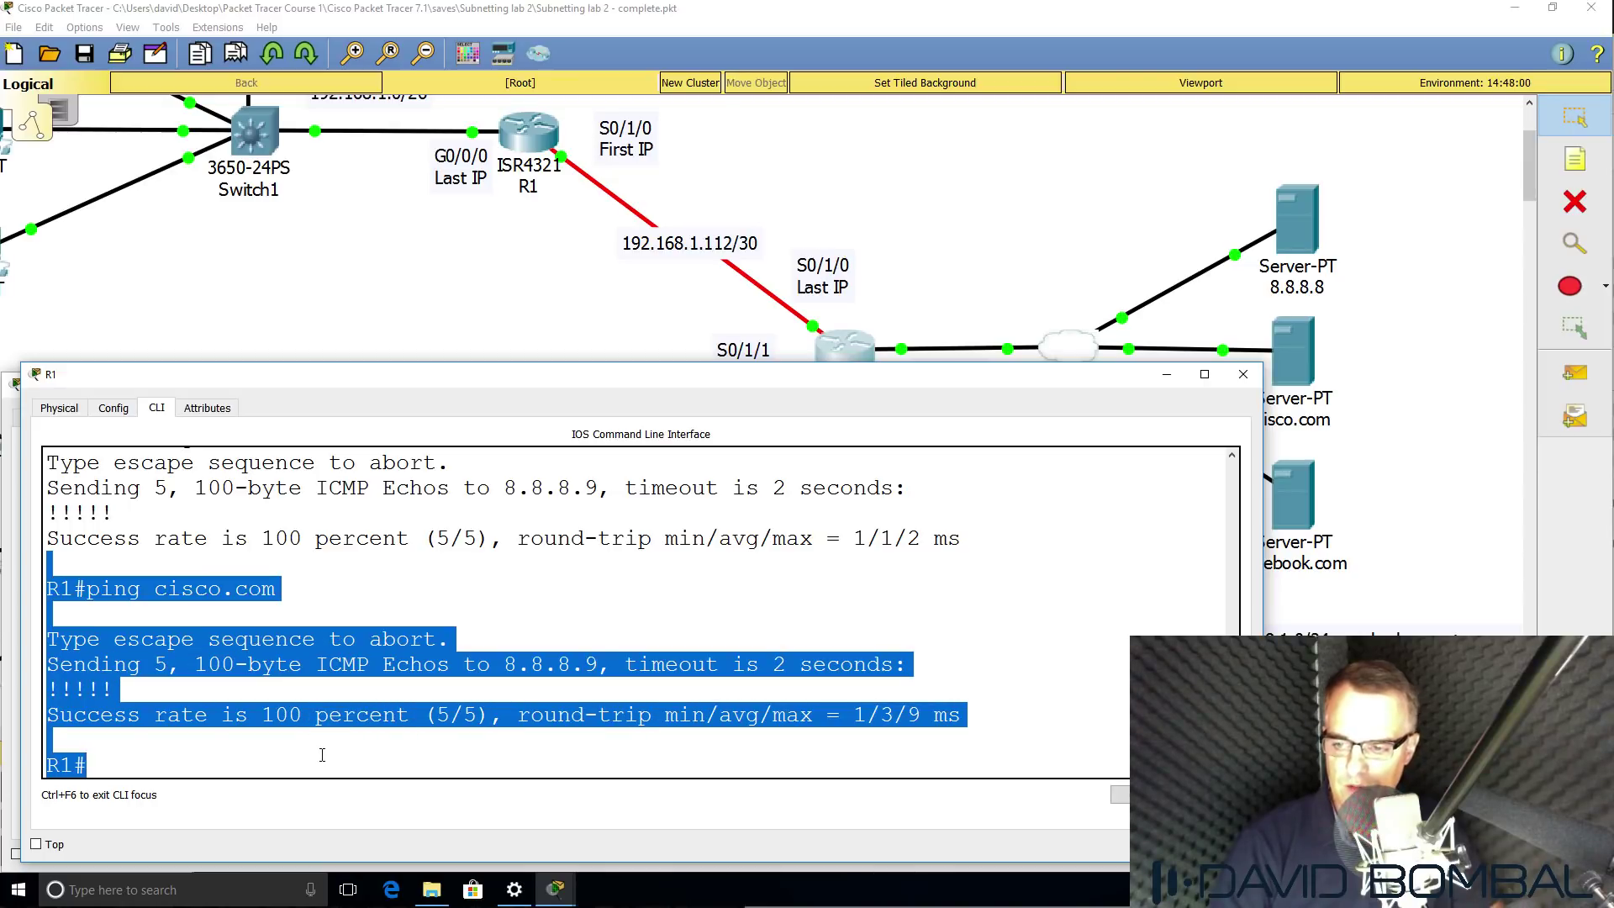
scroll(322, 755, "up", 3)
type("ping face")
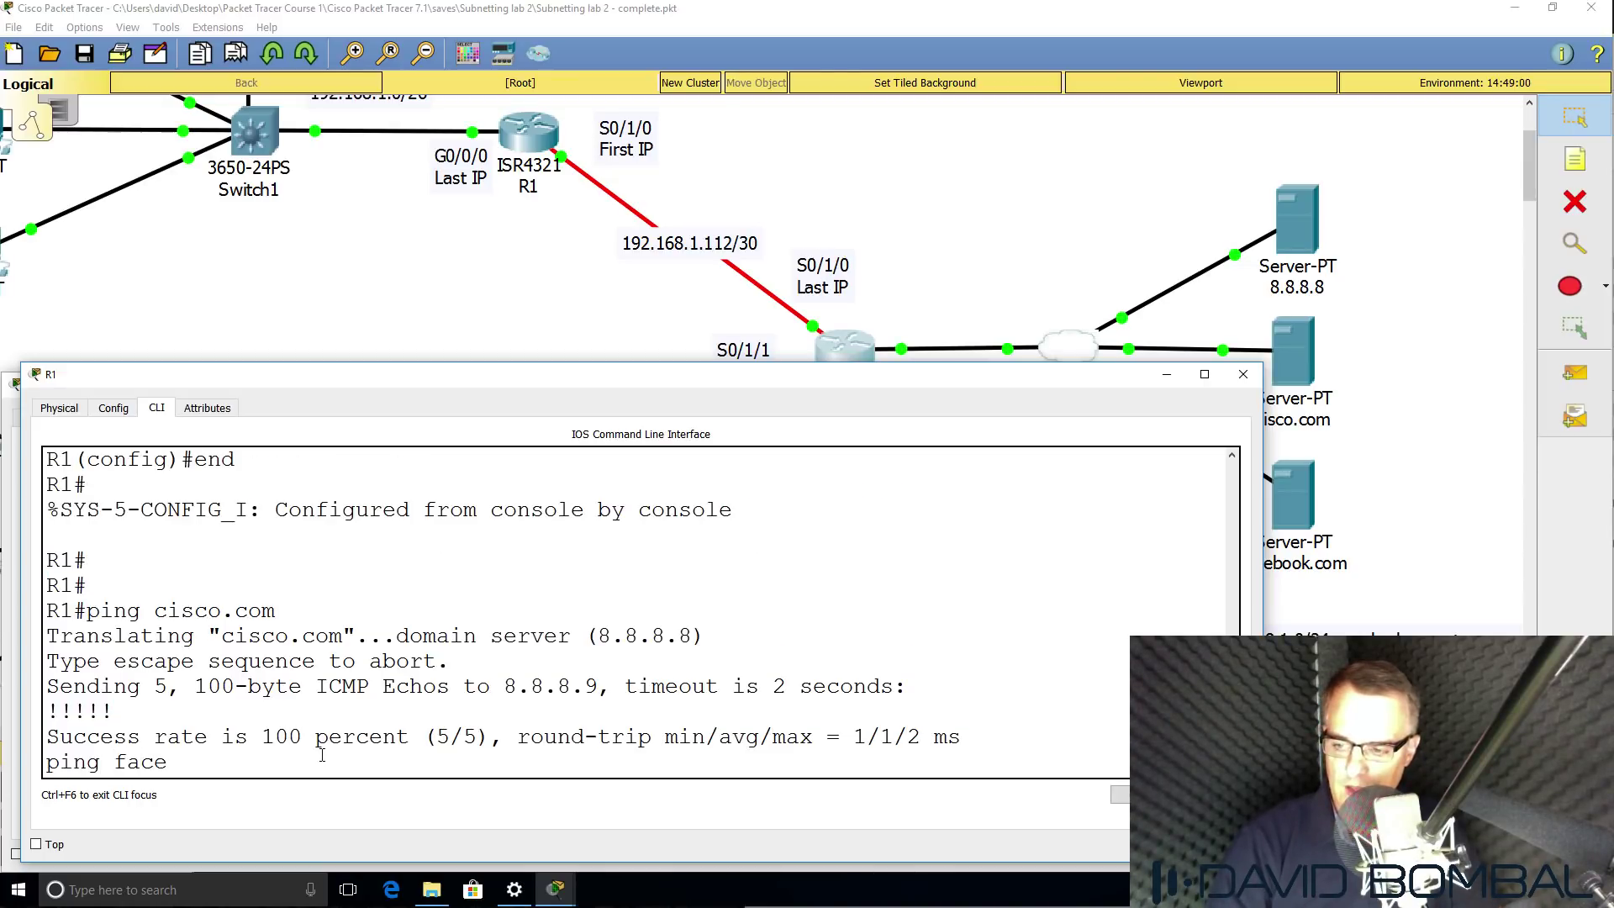
type("book.com")
key("Return")
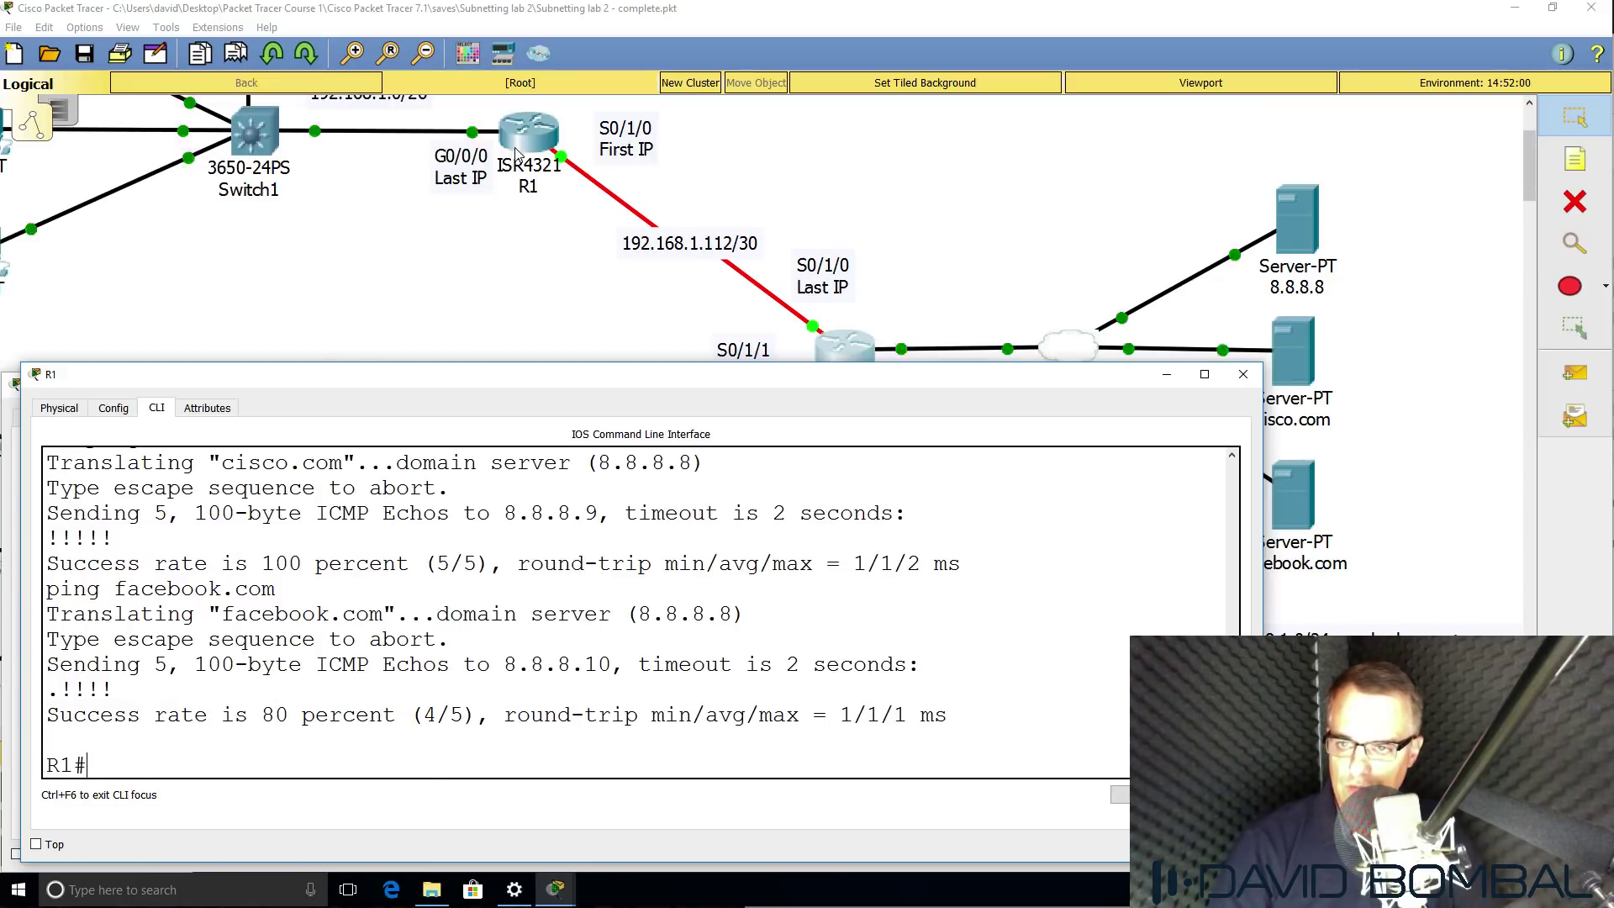
Save the running configurations of R1 and IntRouter with wr
type("wr")
key("Return")
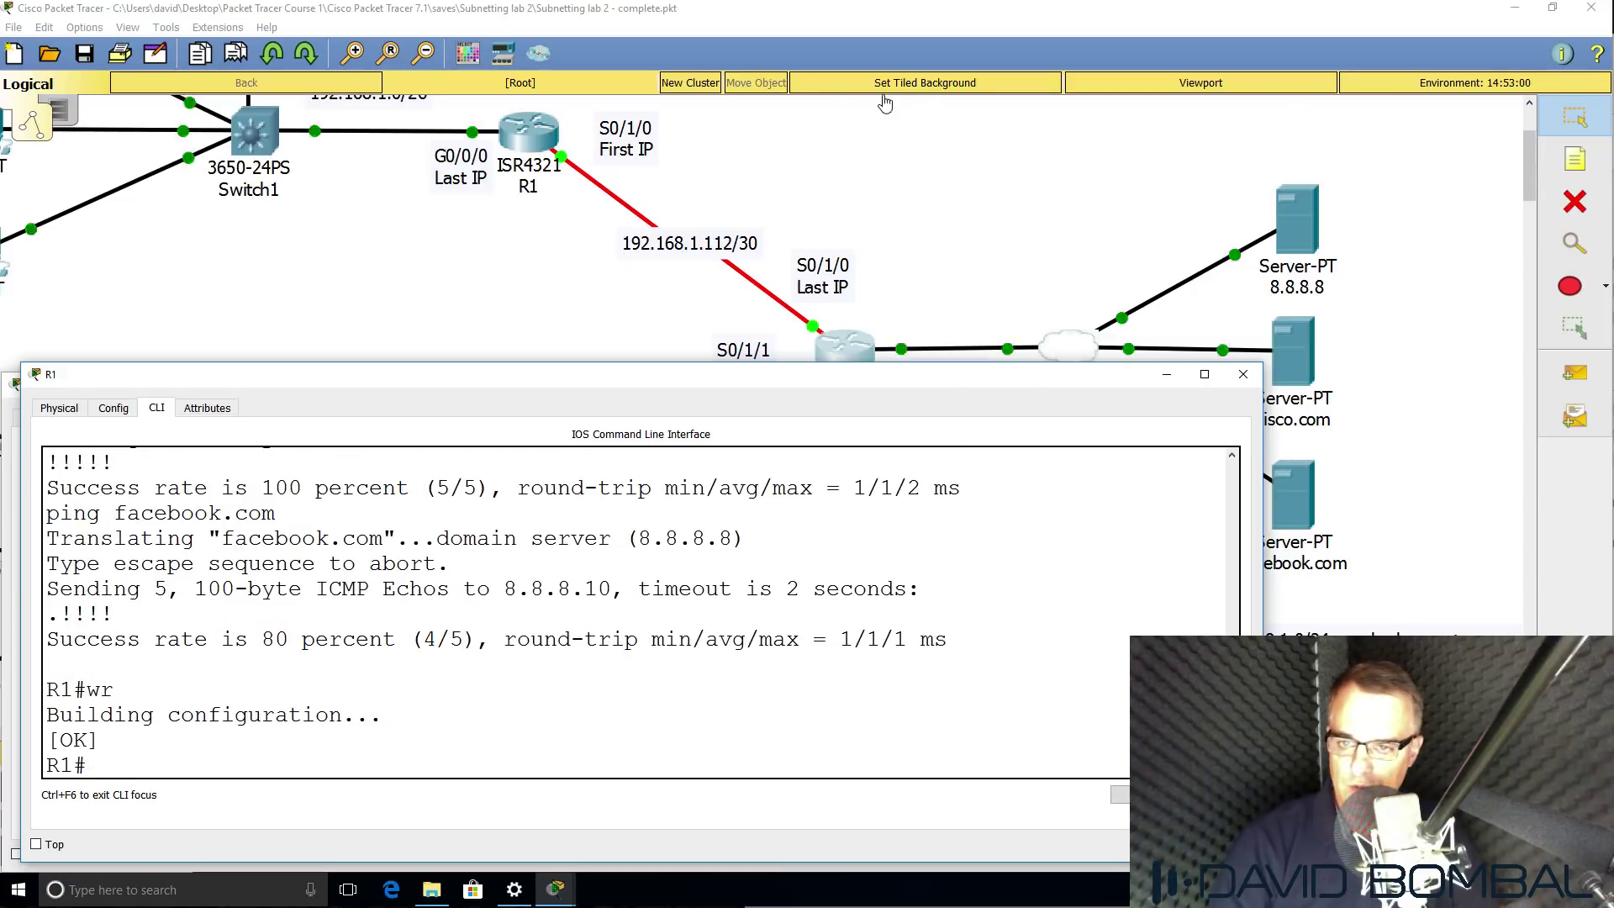
left_click(834, 360)
key("Return")
type("q")
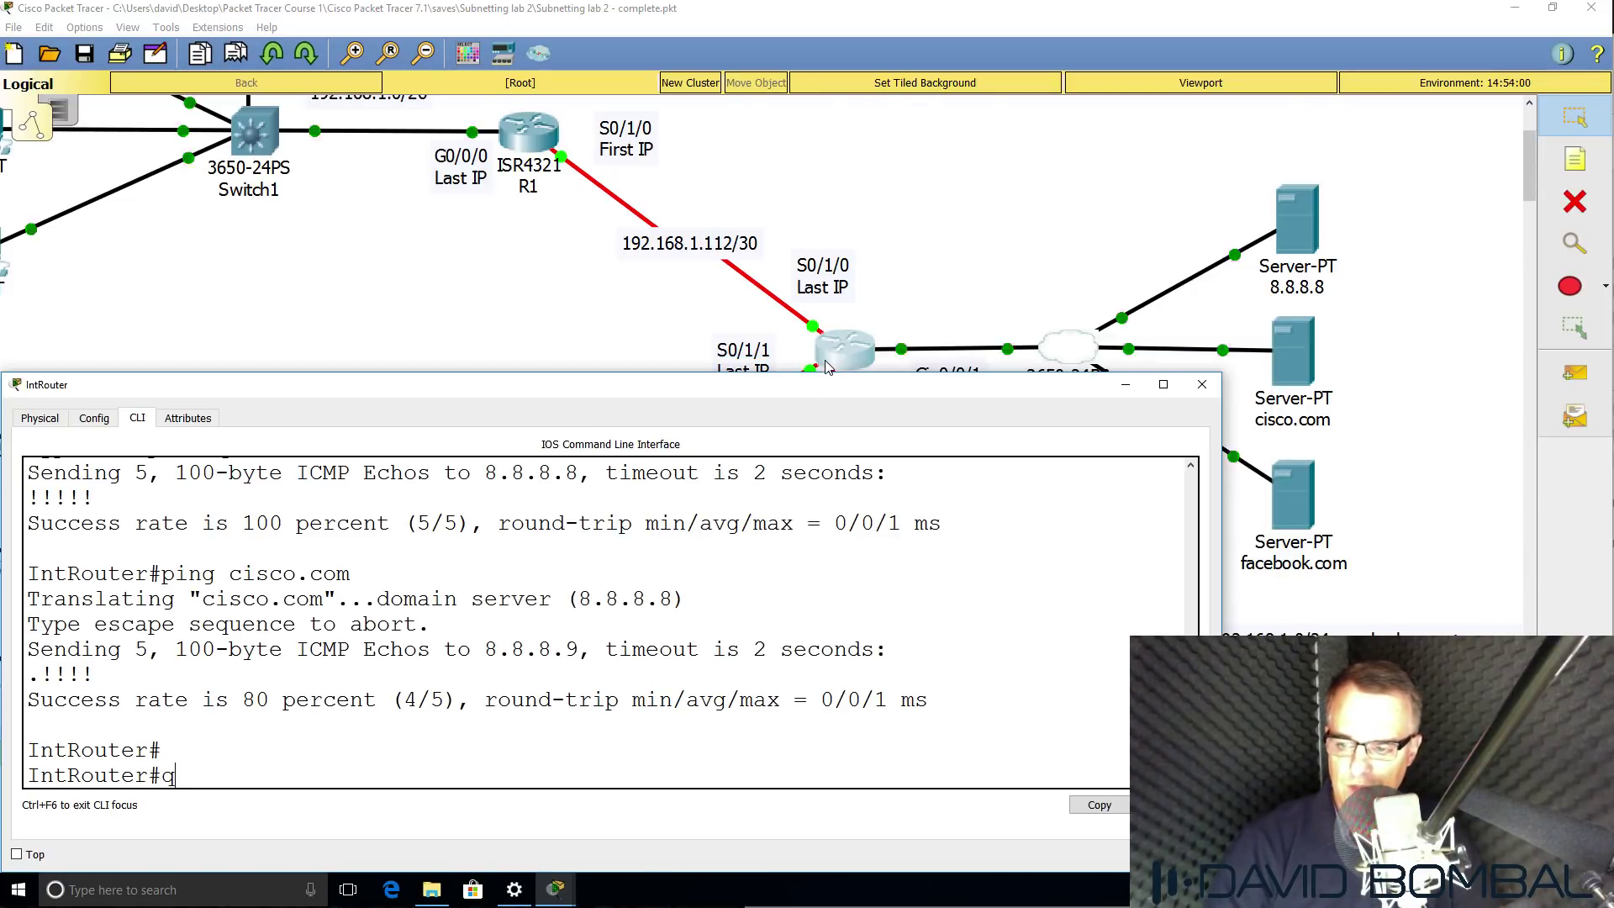
key("Return")
type("wr")
key("Return")
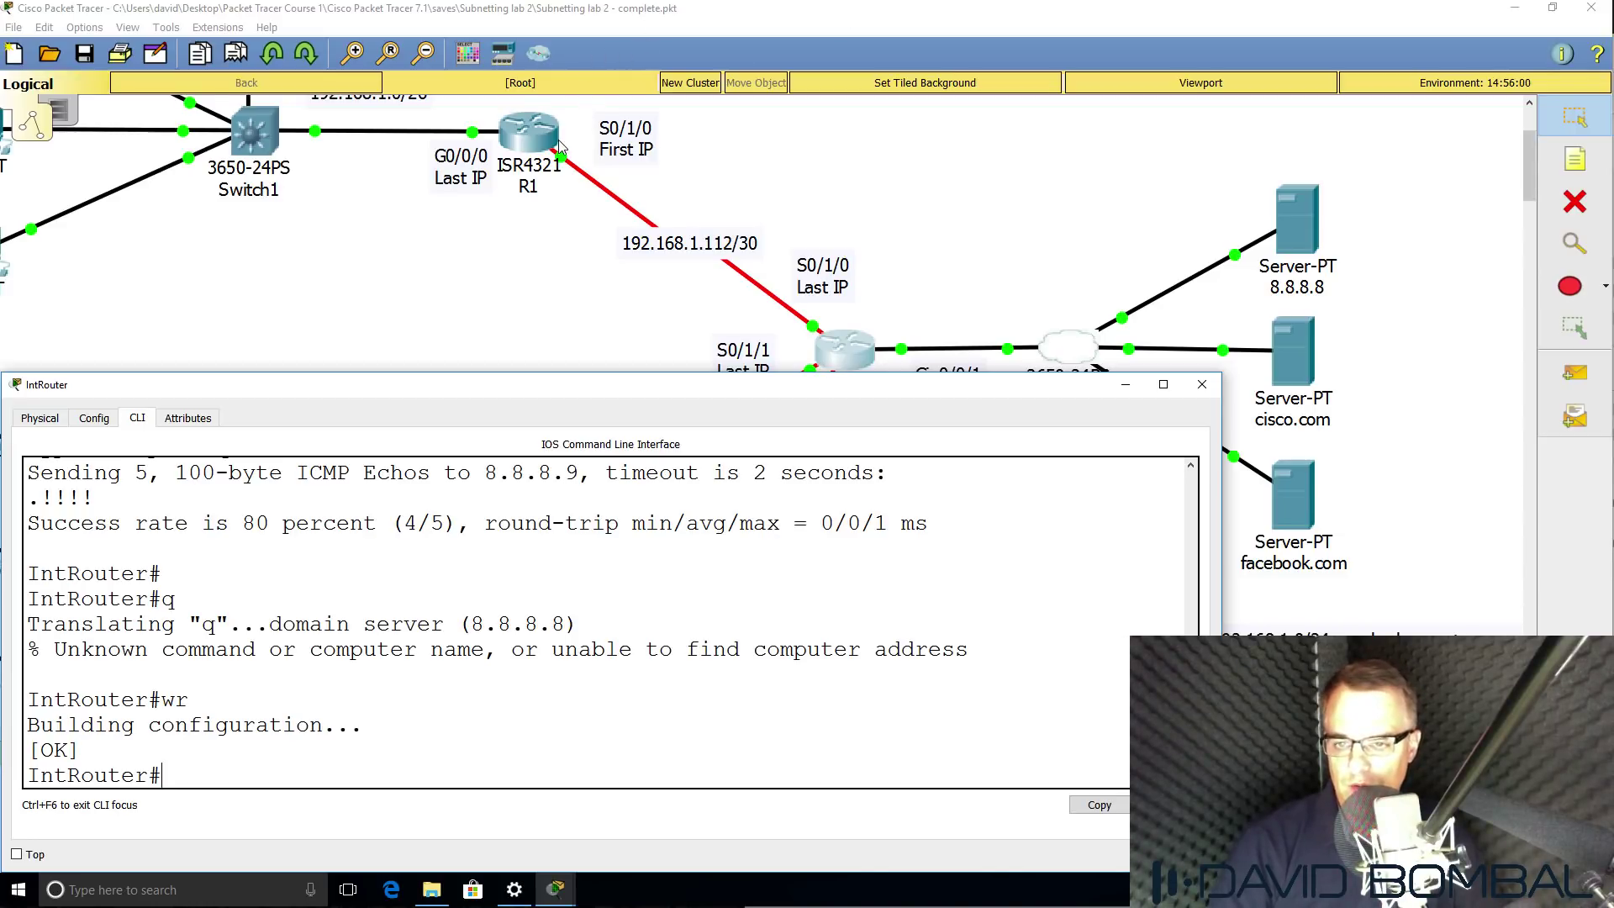
Place a note reading 192.168.1.116/30 beside the lower serial link from IntRouter's S0/2/0
key("alt+F4")
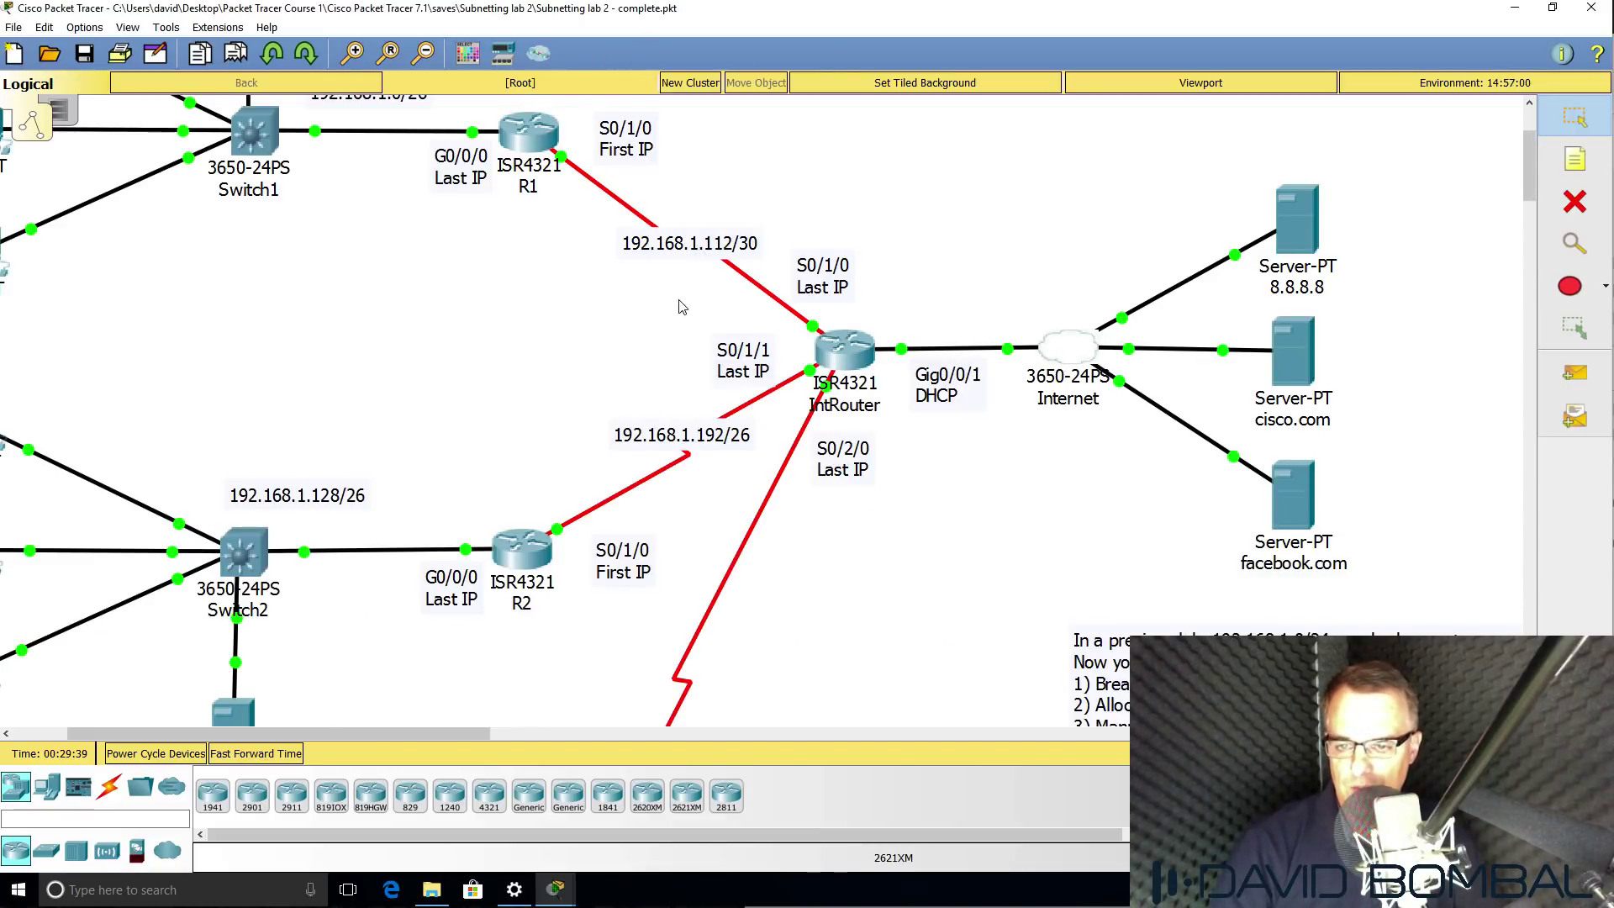
scroll(719, 281, "down", 3)
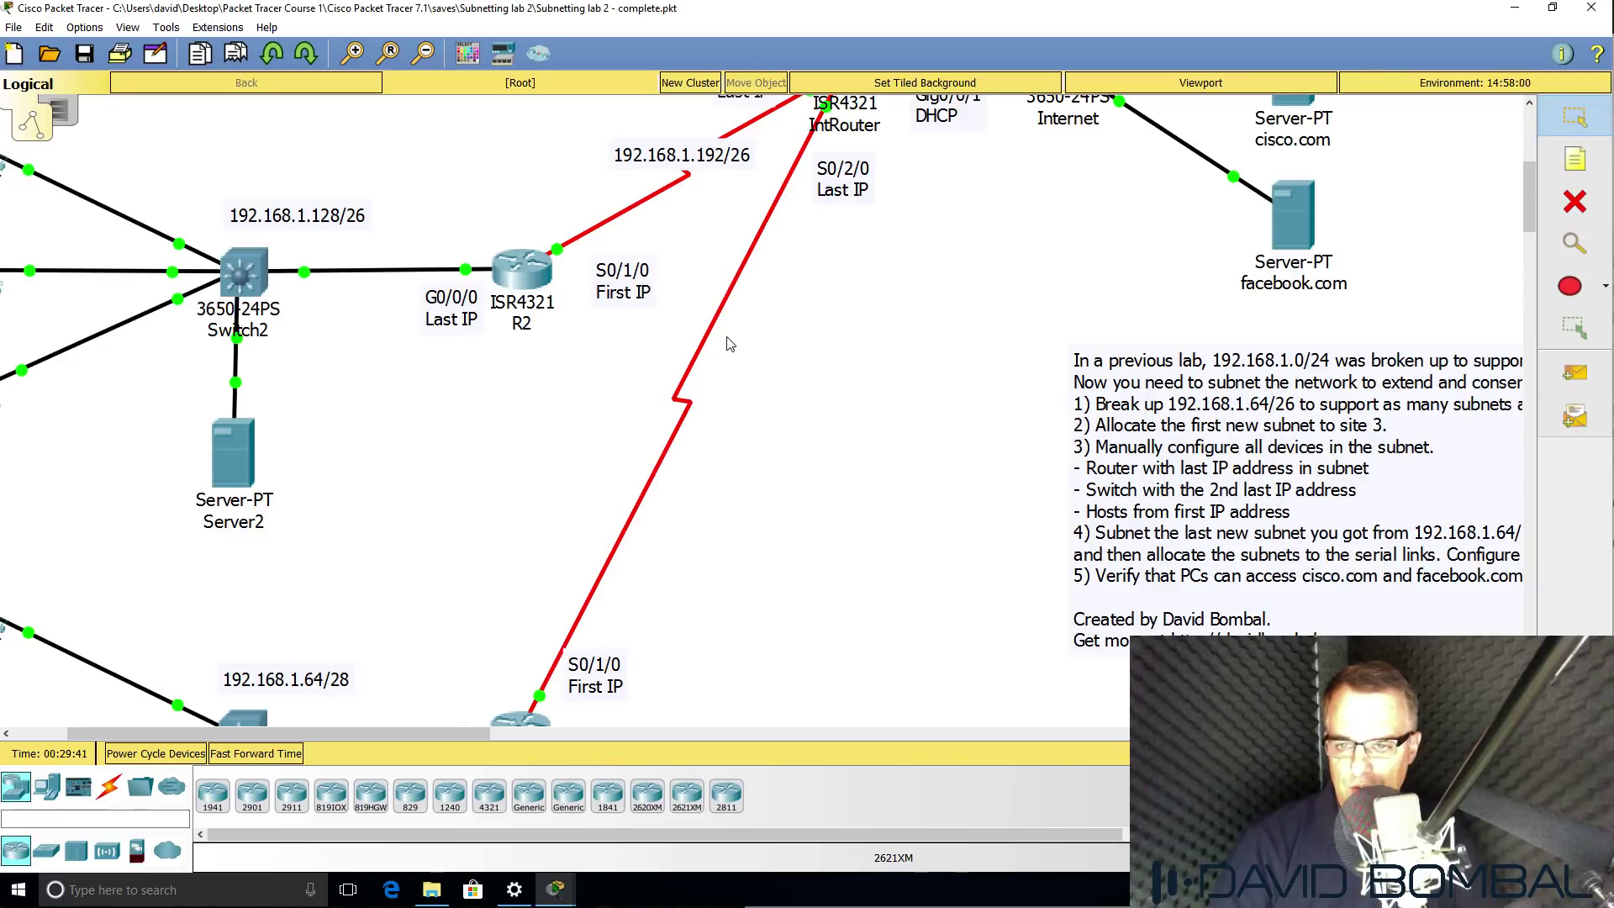
left_click(1575, 159)
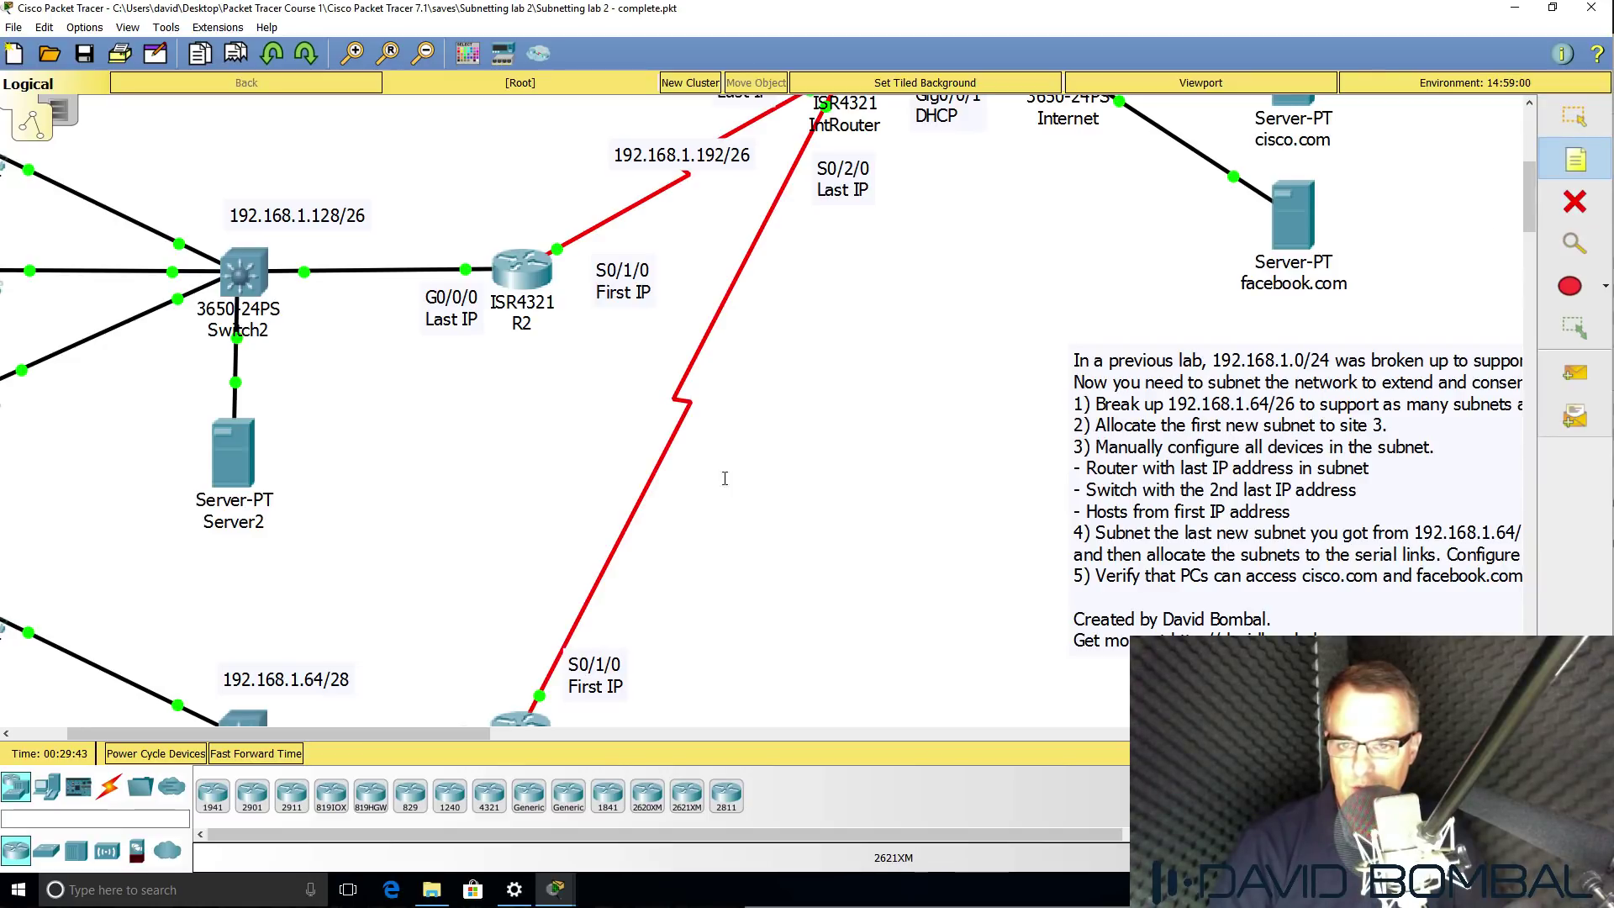
left_click(624, 420)
type("192.")
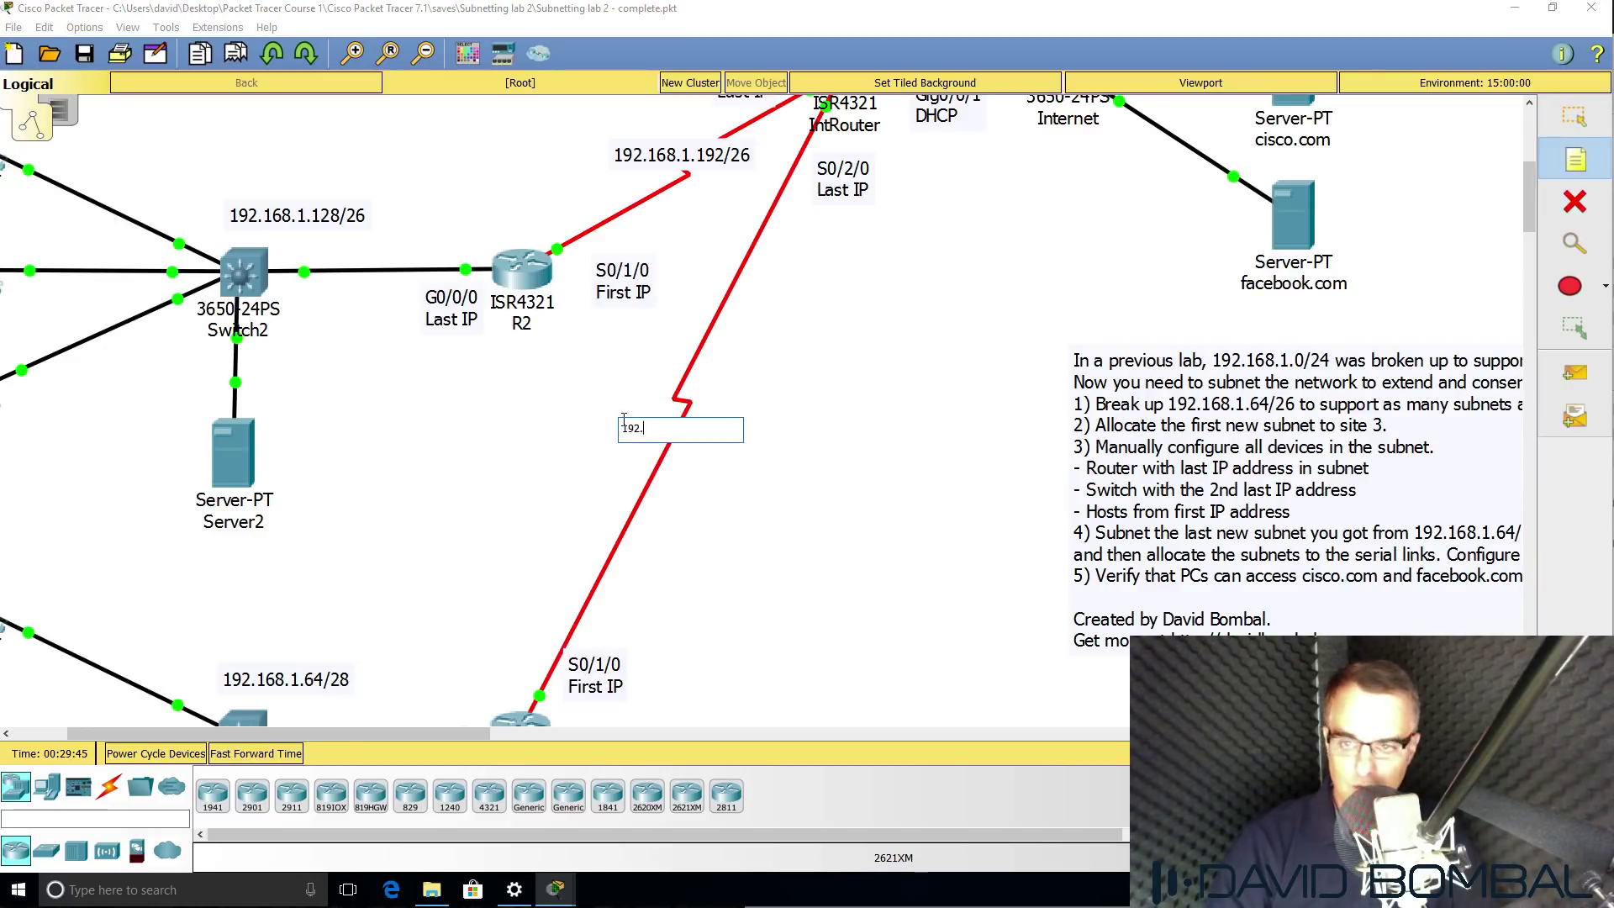
type("168.1.")
key("super+Tab")
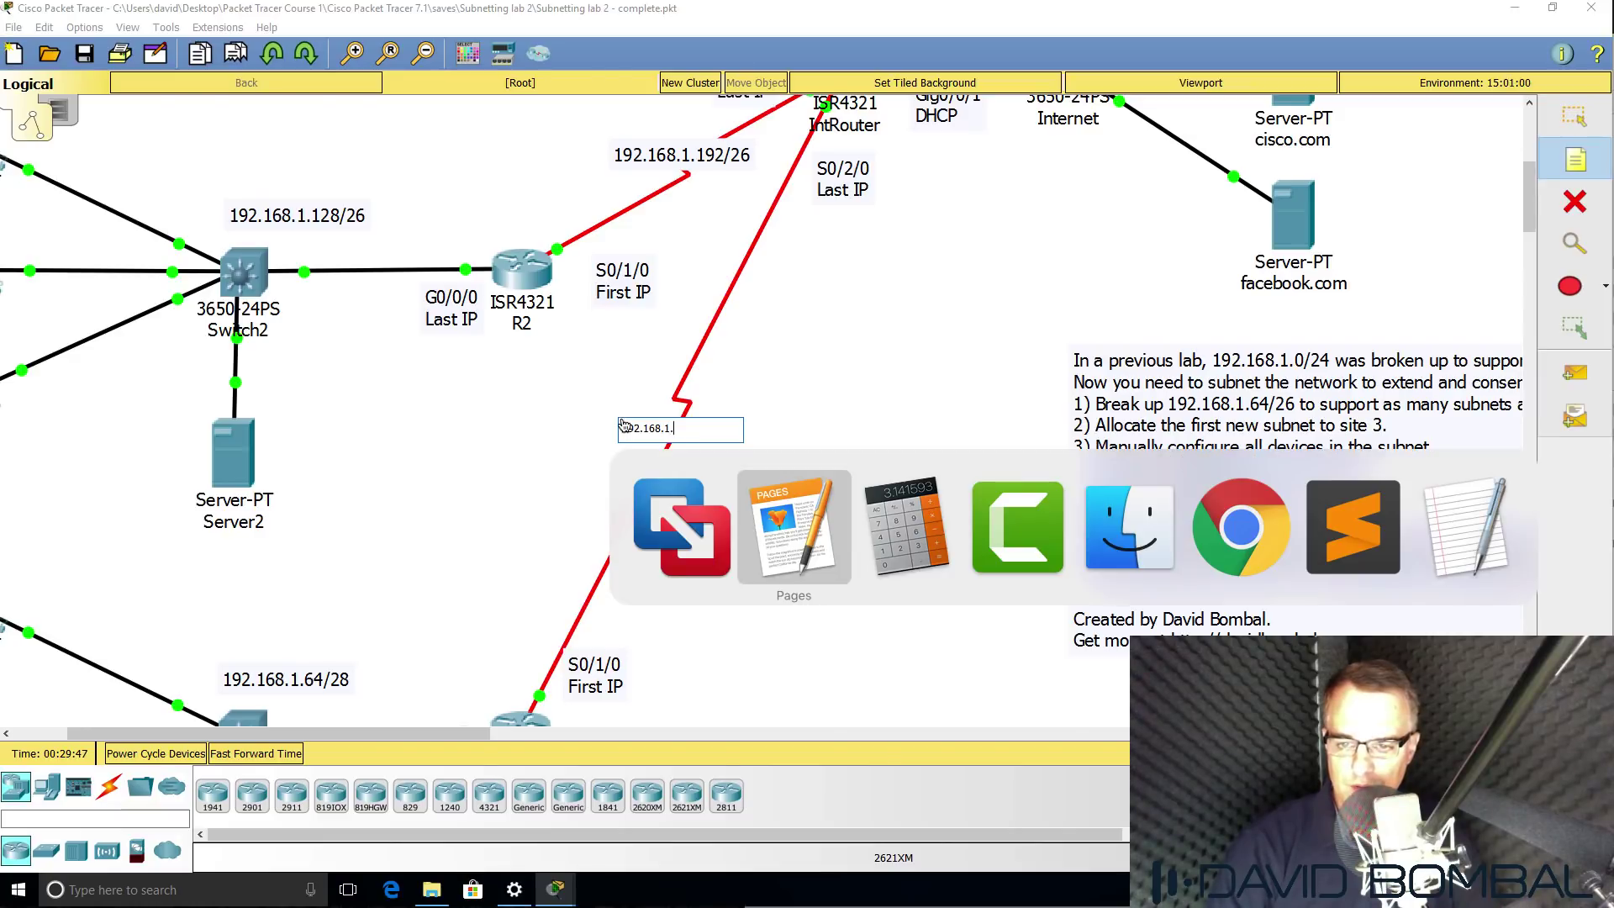
type("1.")
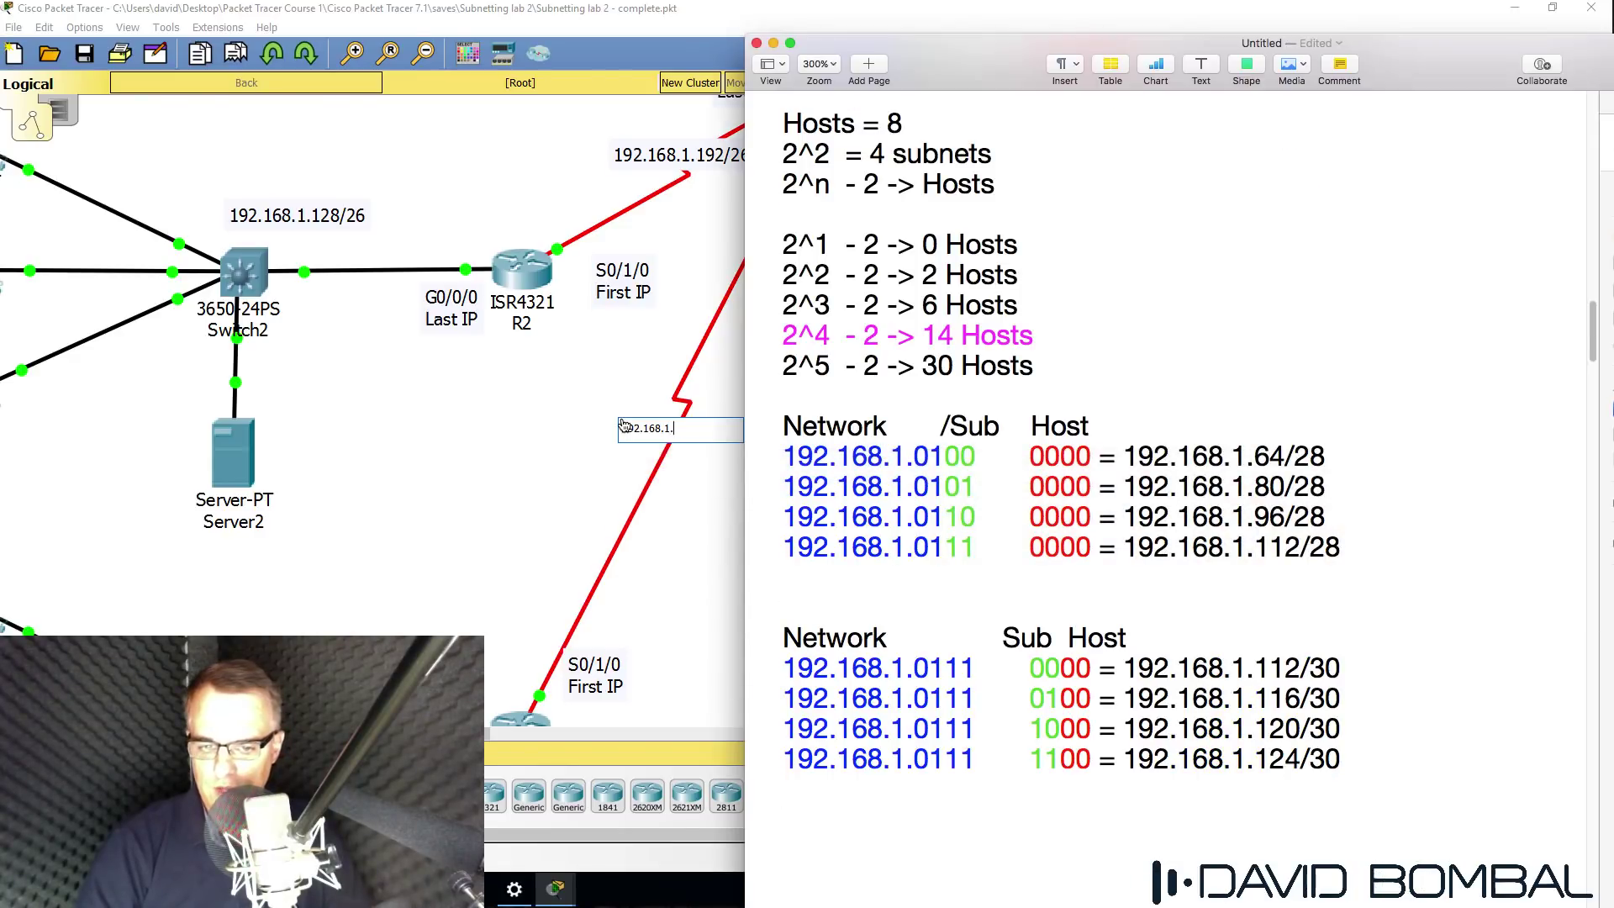
key("super+Tab")
type("11")
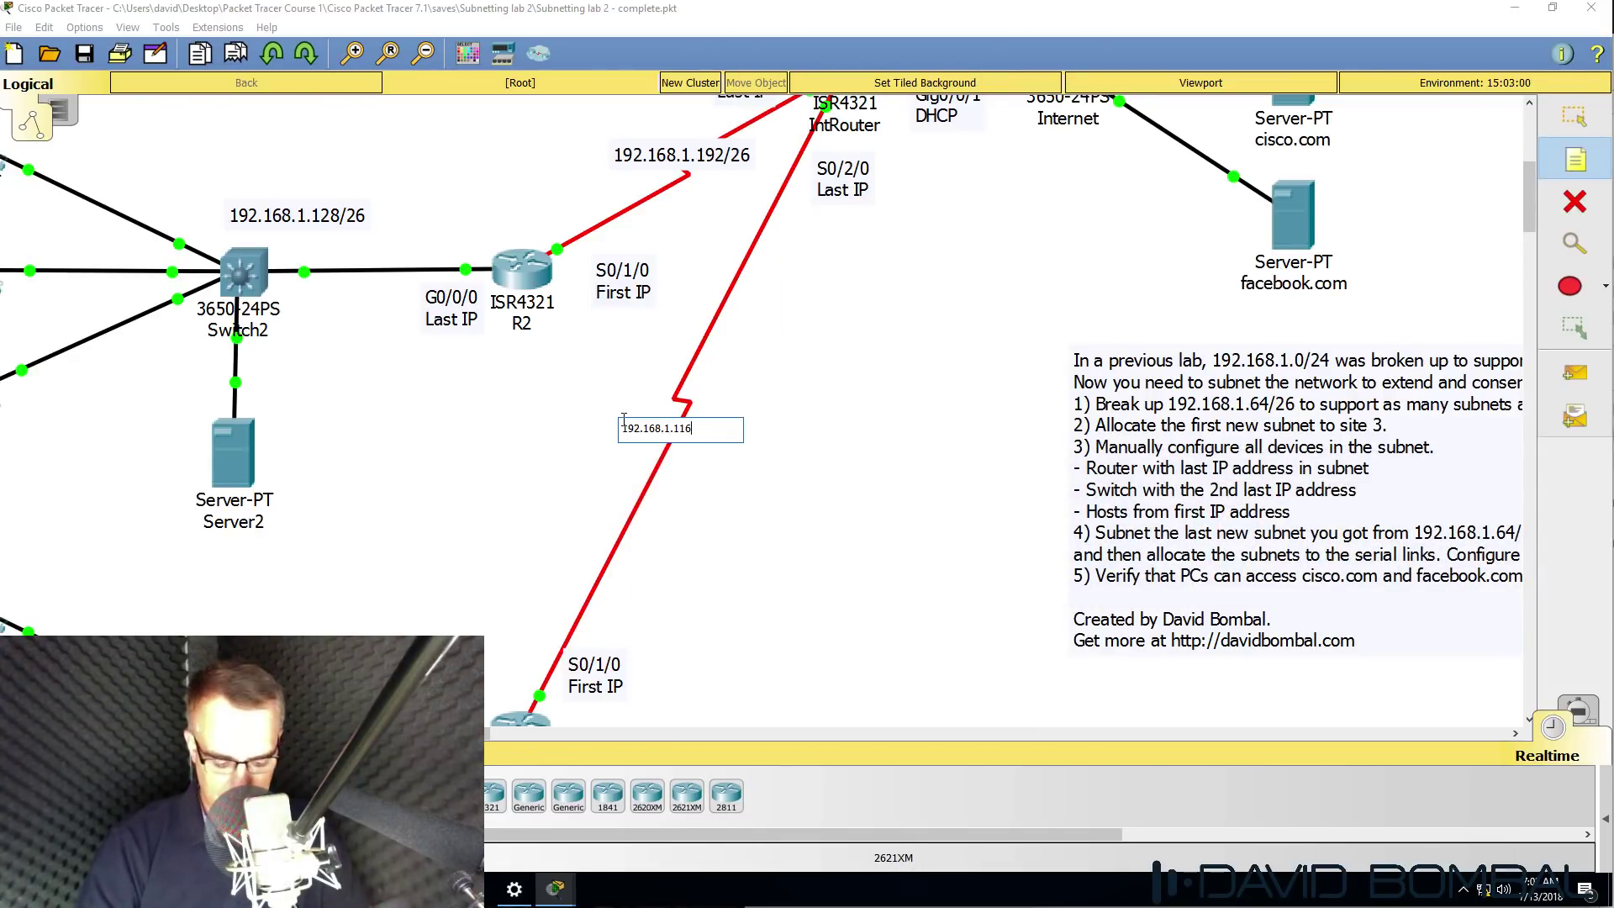
type("6/30")
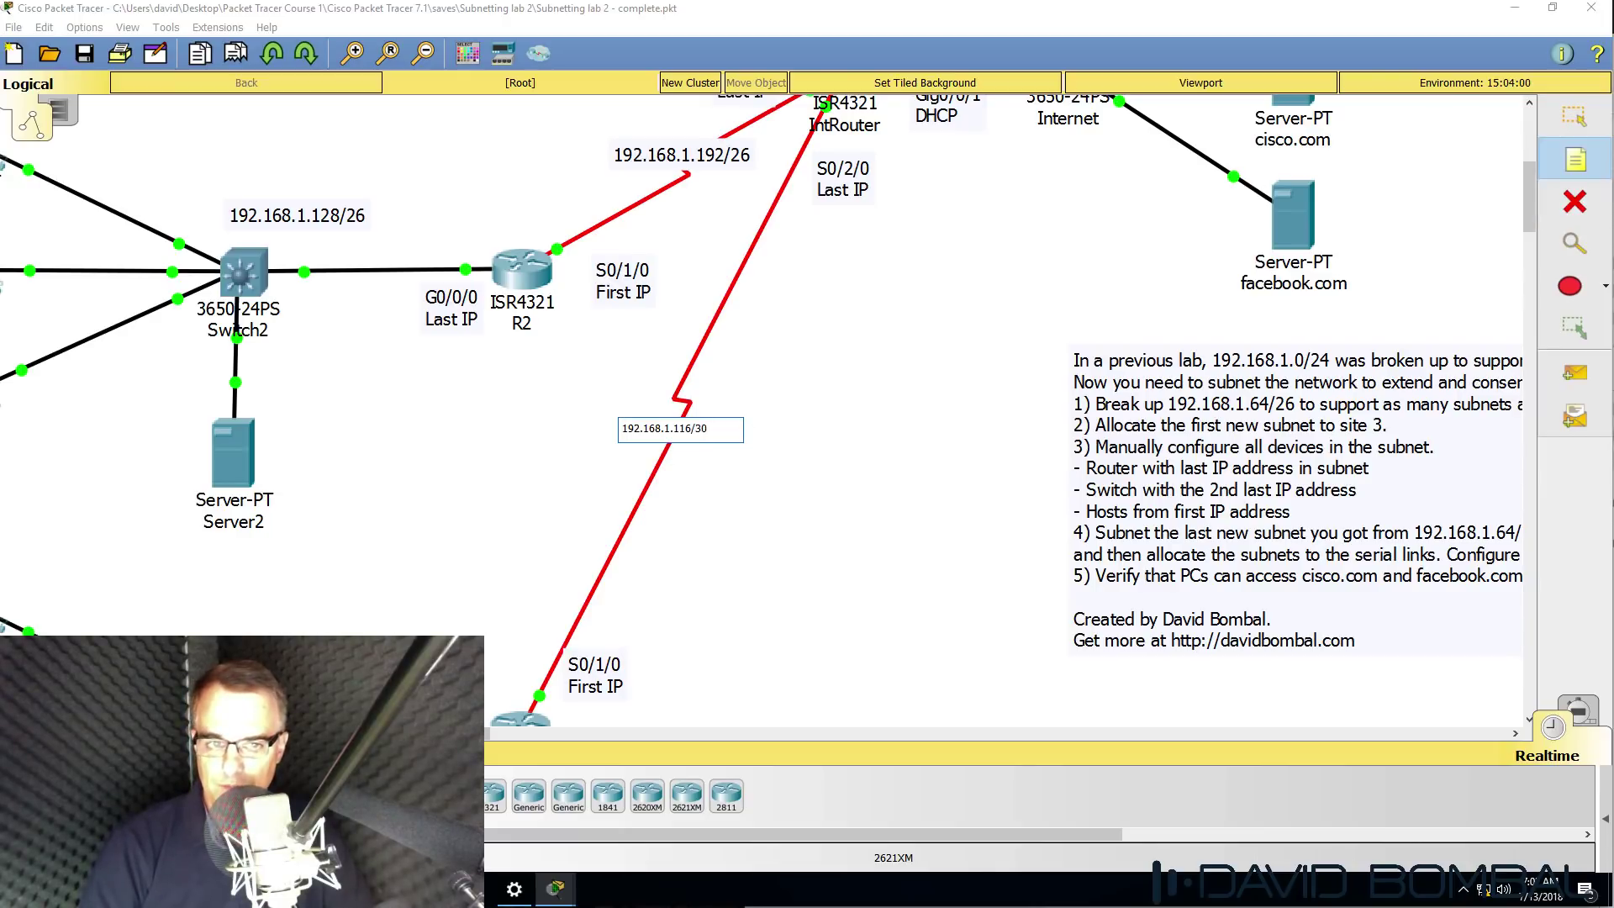
key("Escape")
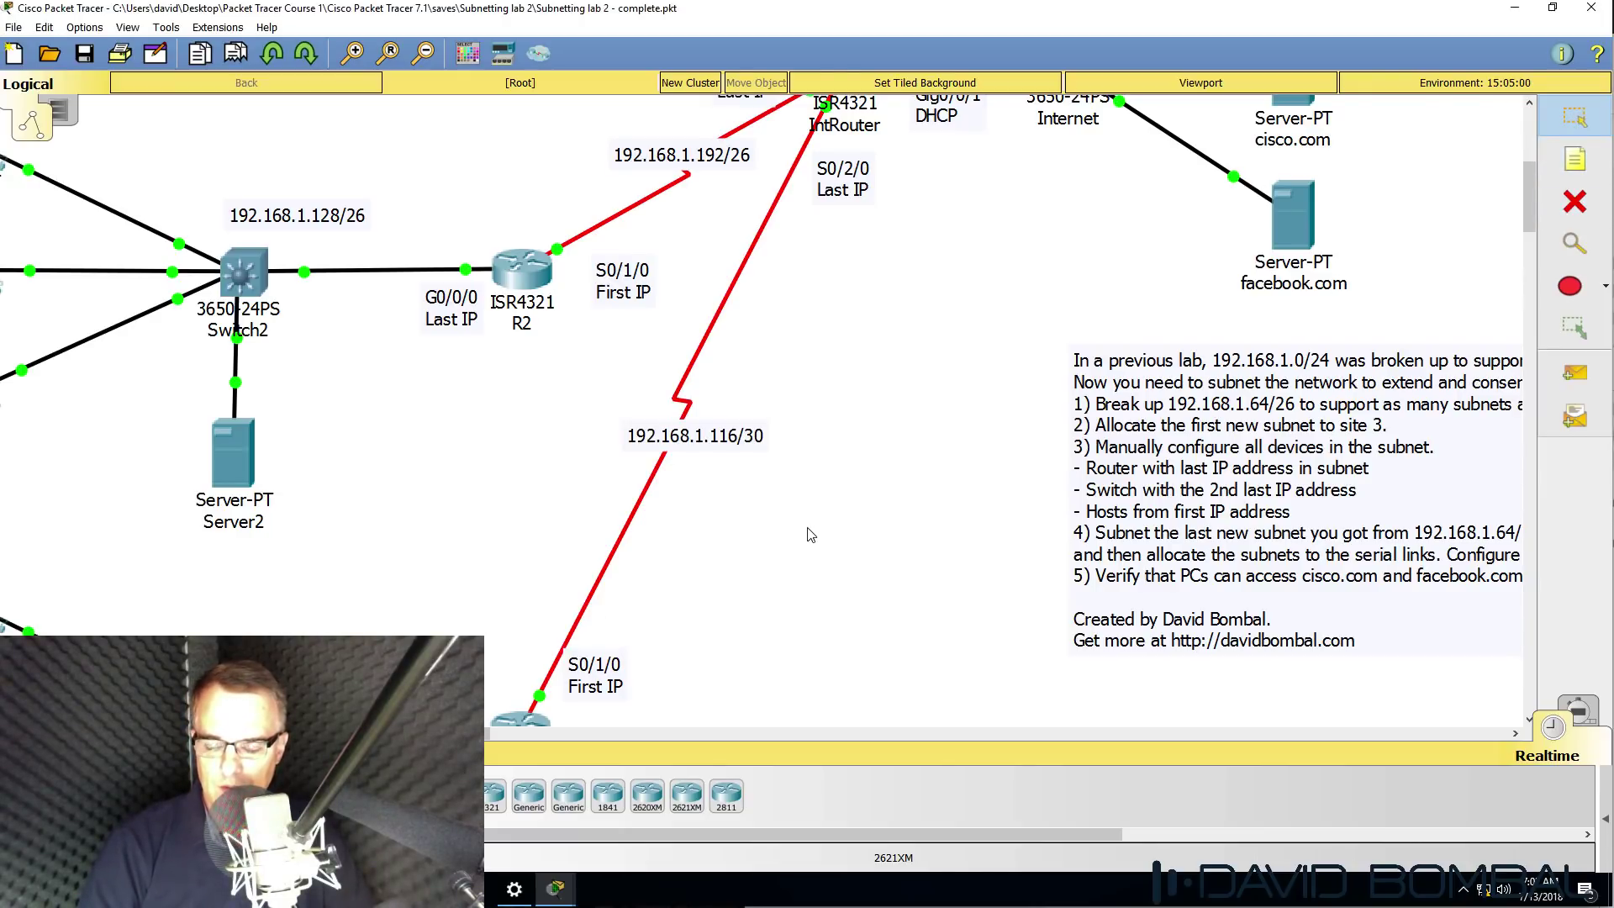
In the Pages notes, strike through the 192.168.1.112/28 row of the /28 table
key("super+Tab")
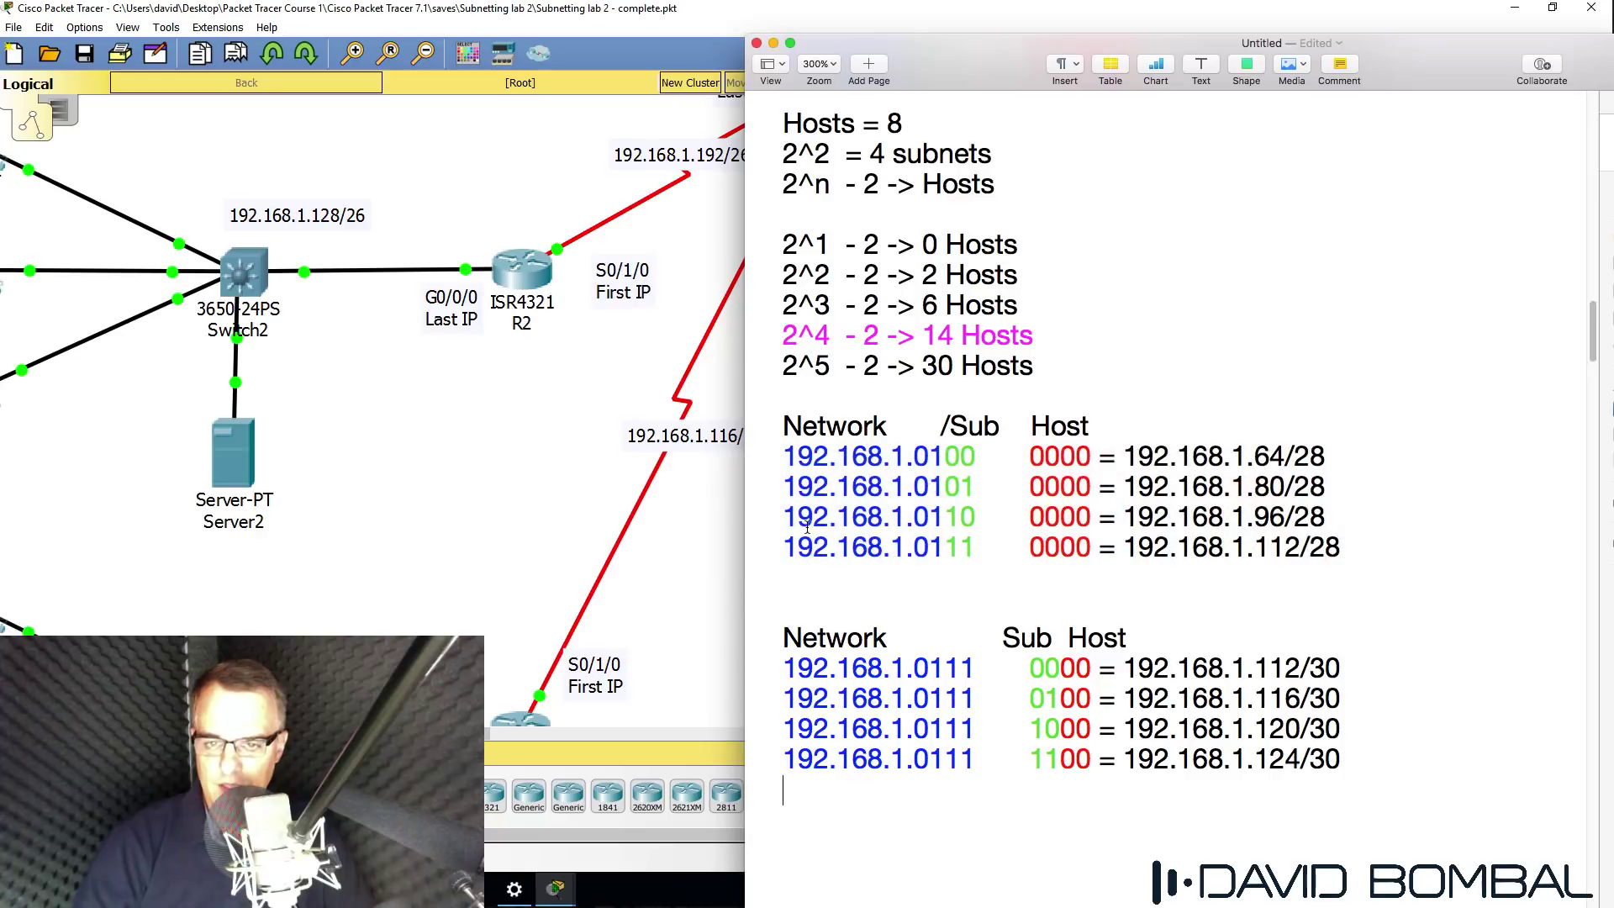
scroll(805, 126, "up", 2)
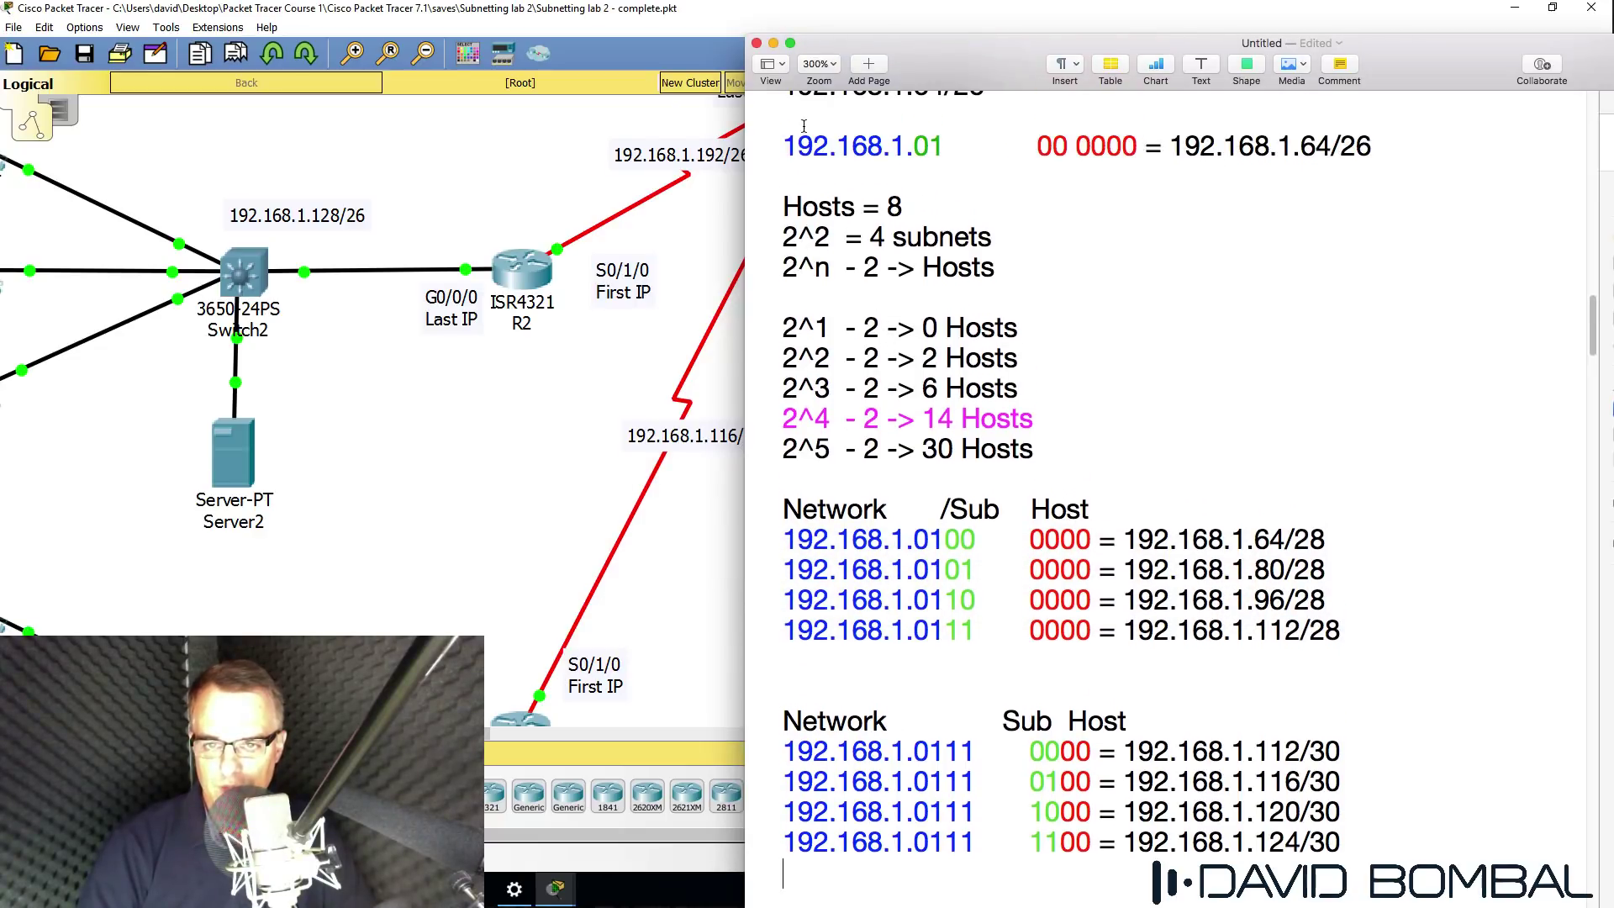
left_click_drag(770, 139, 1379, 170)
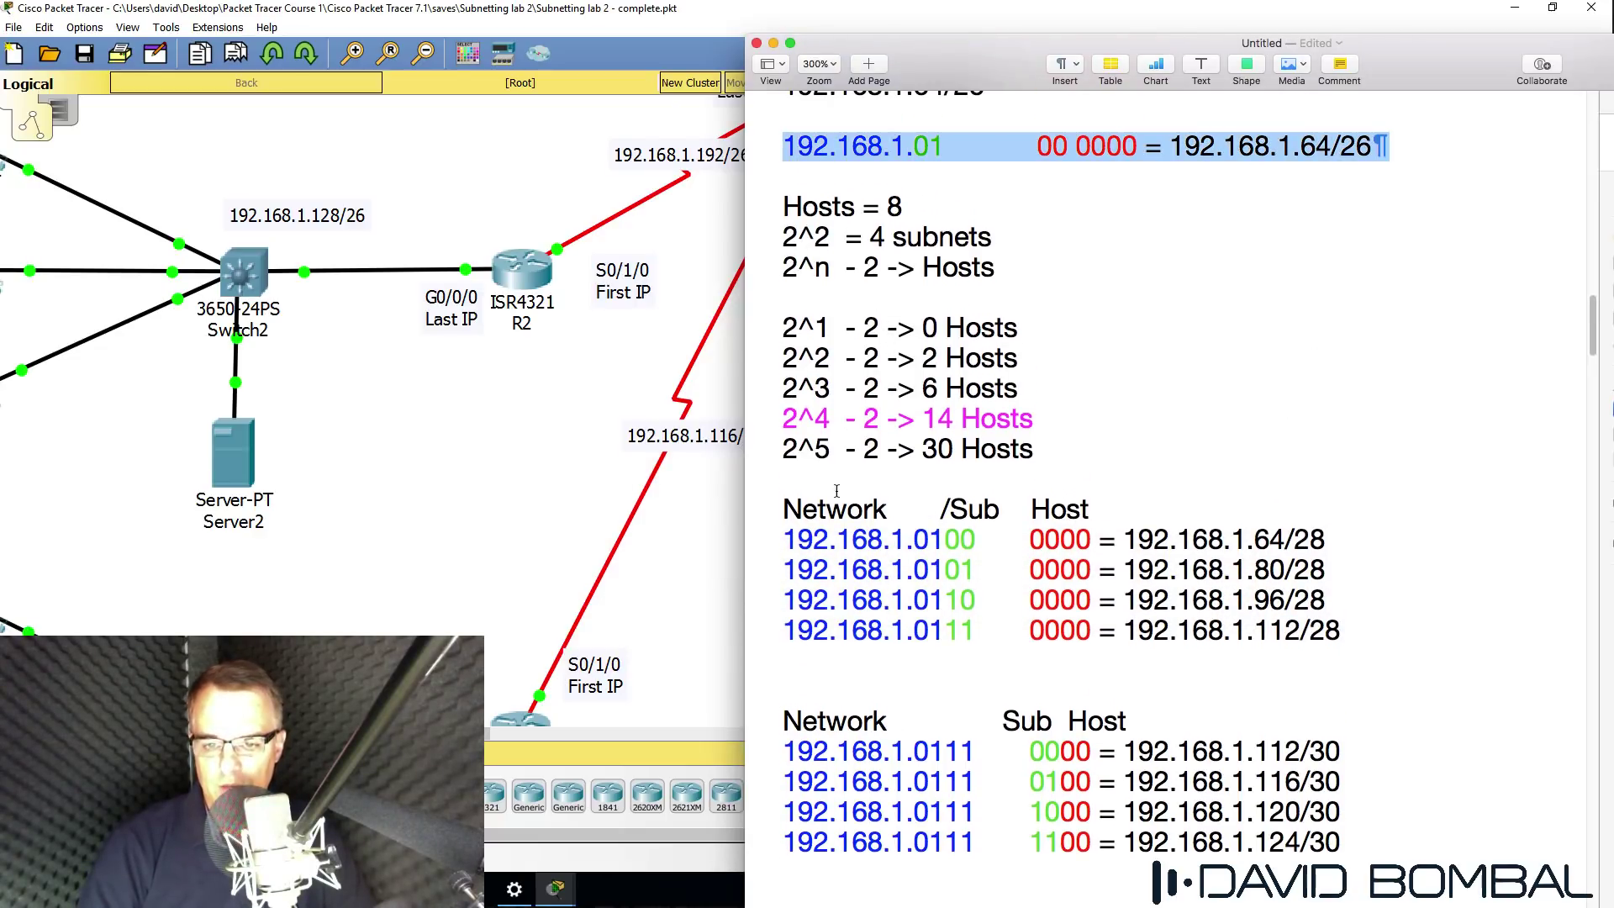
left_click_drag(786, 530, 1379, 590)
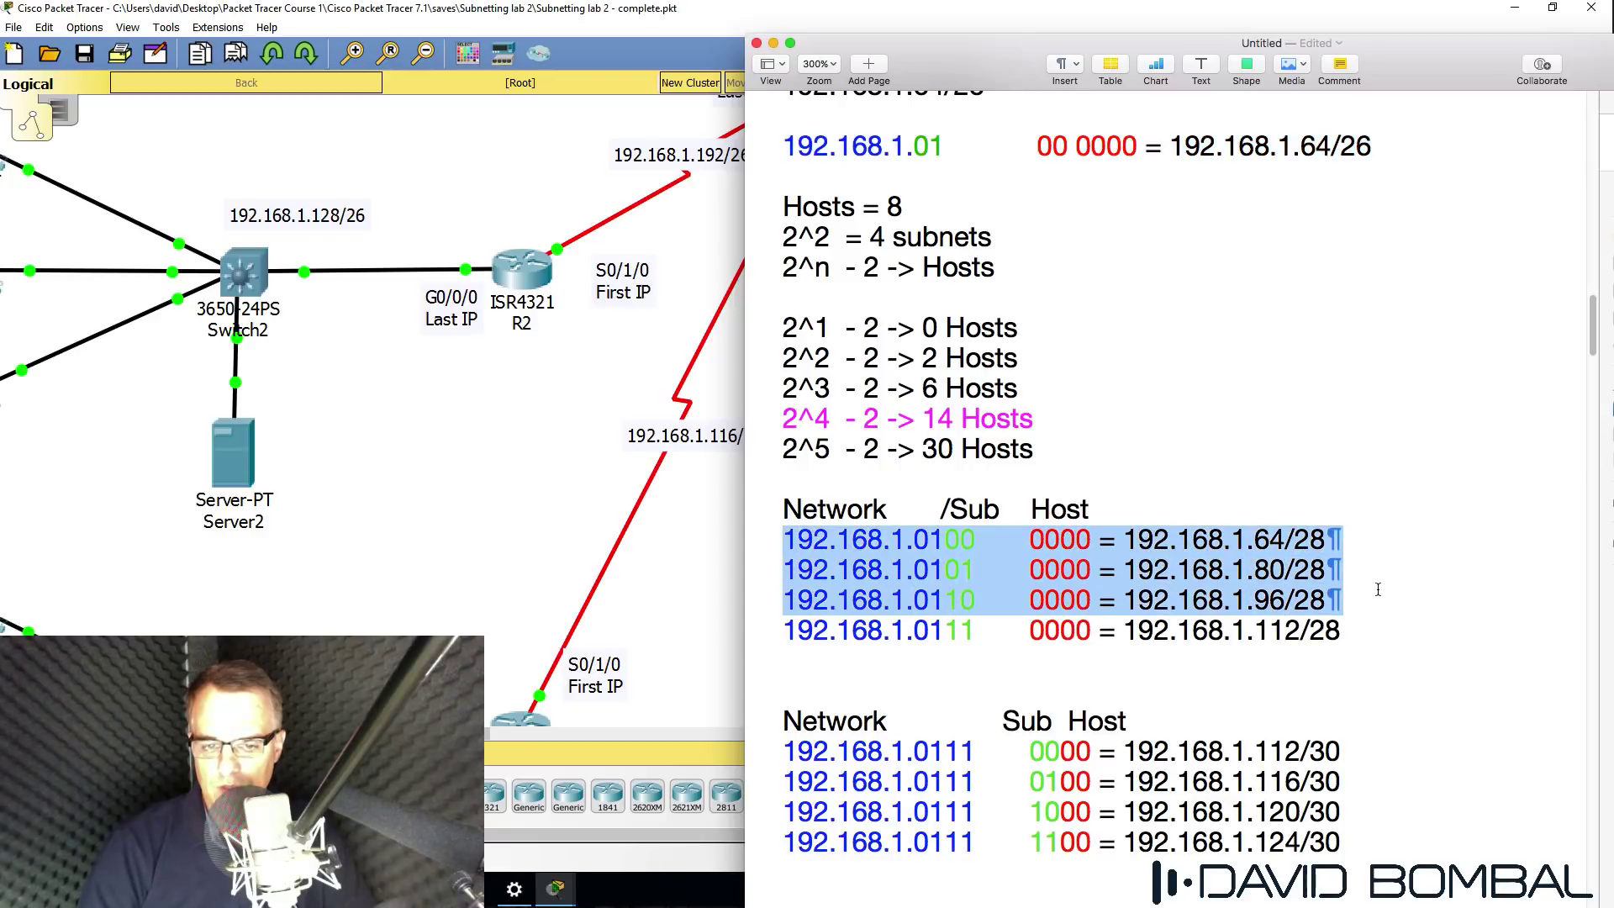
left_click_drag(1324, 635, 787, 630)
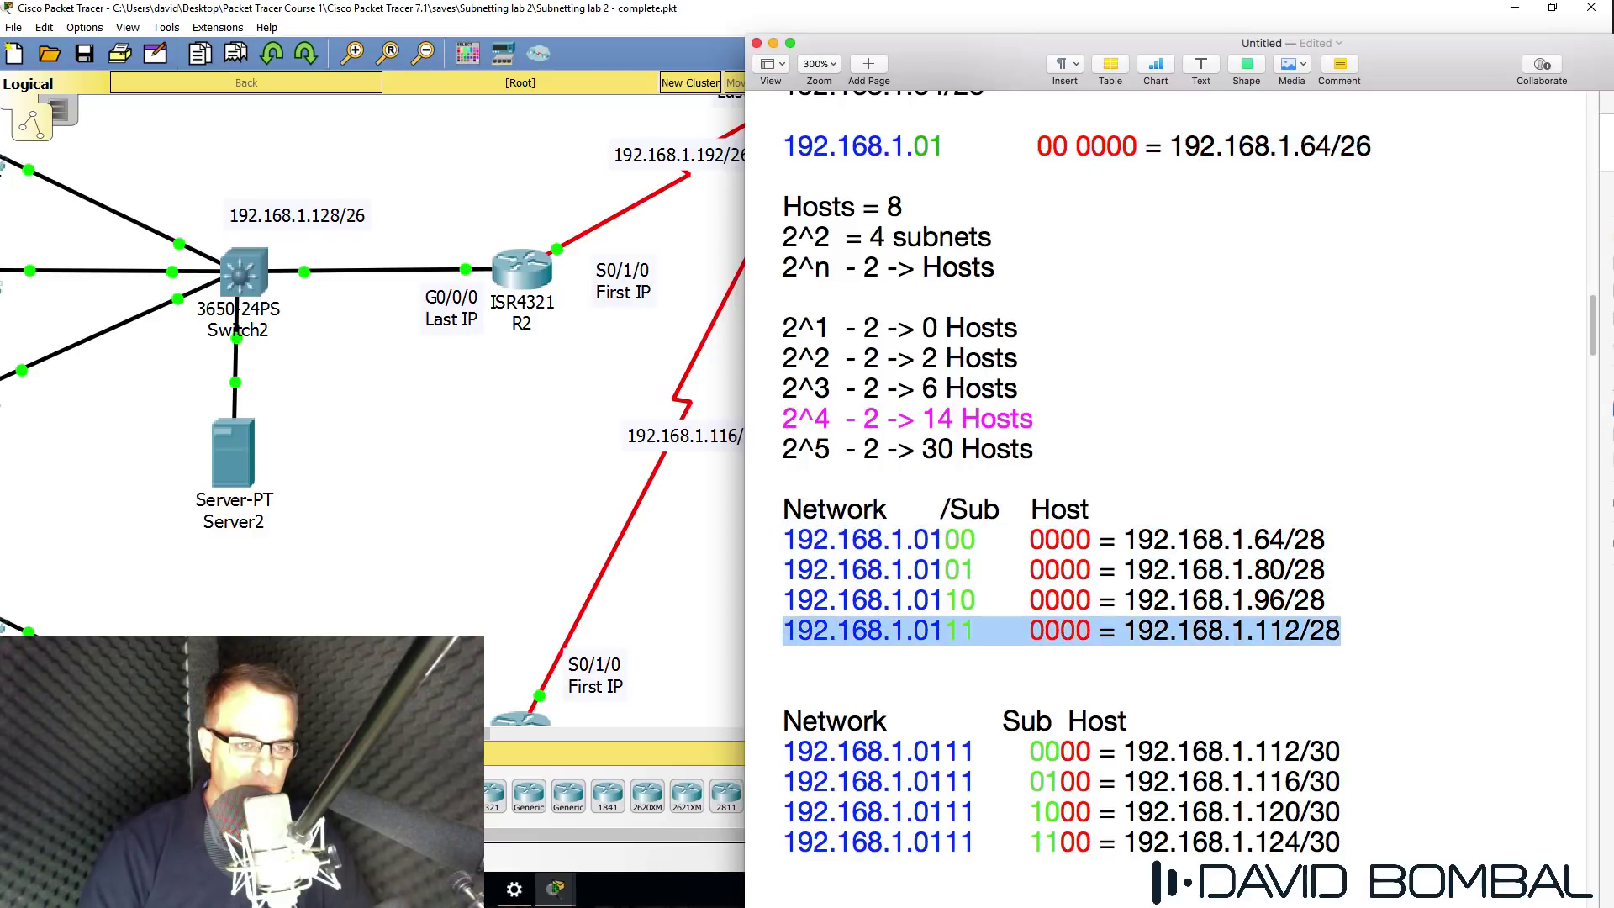
key("super+shift+x")
left_click(1307, 412)
Highlight the four /30 subnets listed below it
scroll(1211, 624, "down", 1)
scroll(1211, 624, "down", 1)
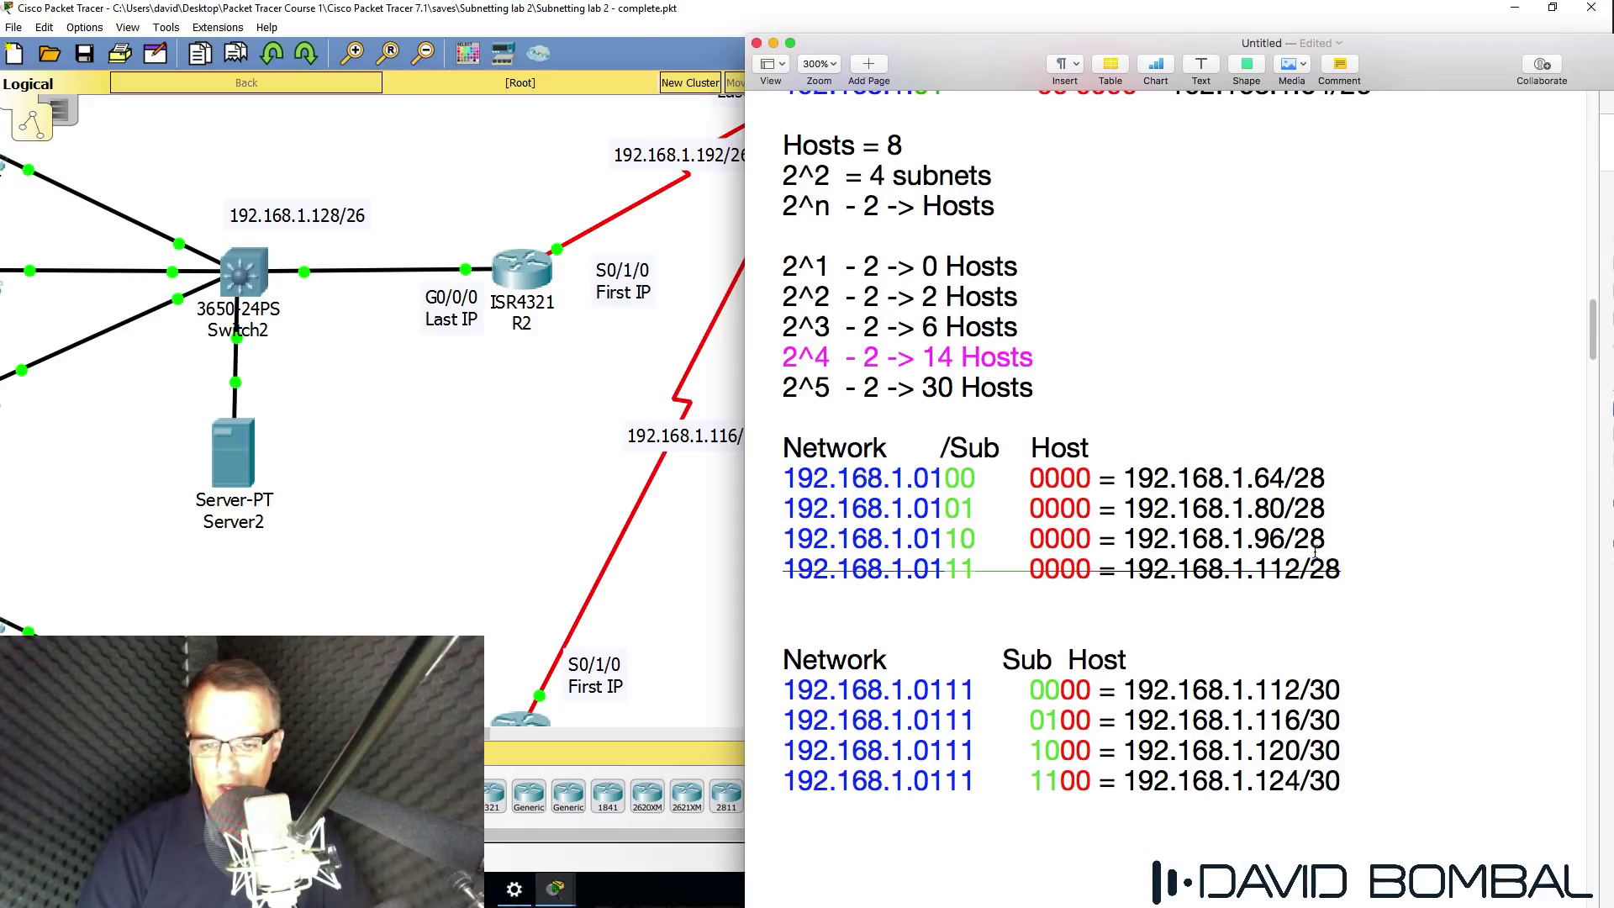
left_click_drag(1357, 565, 814, 575)
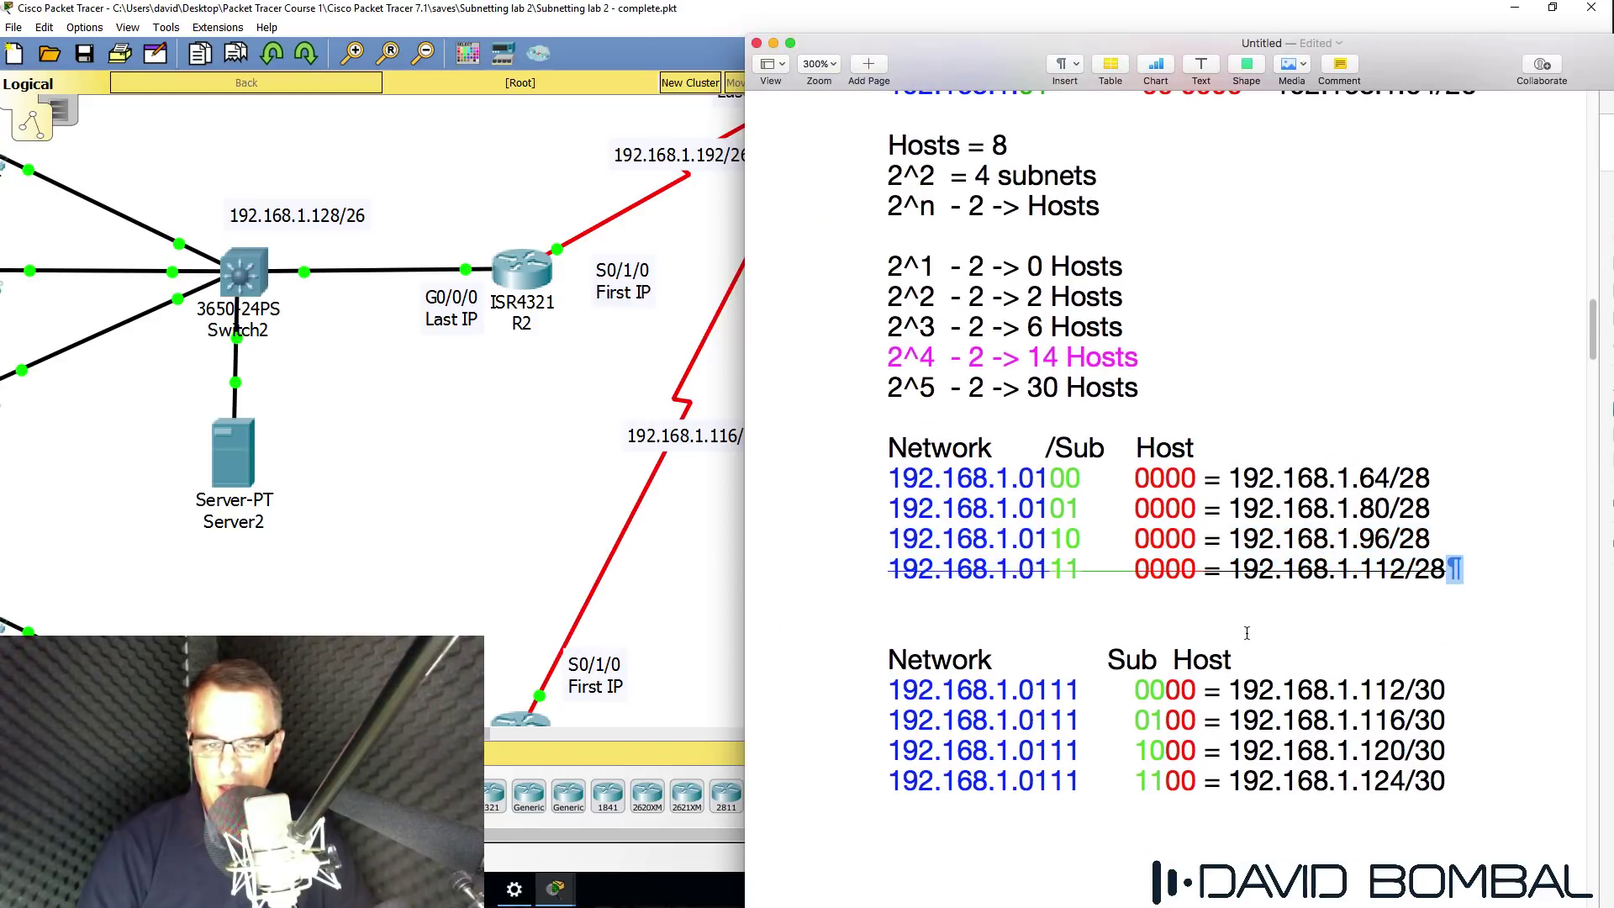
left_click_drag(891, 685, 1416, 797)
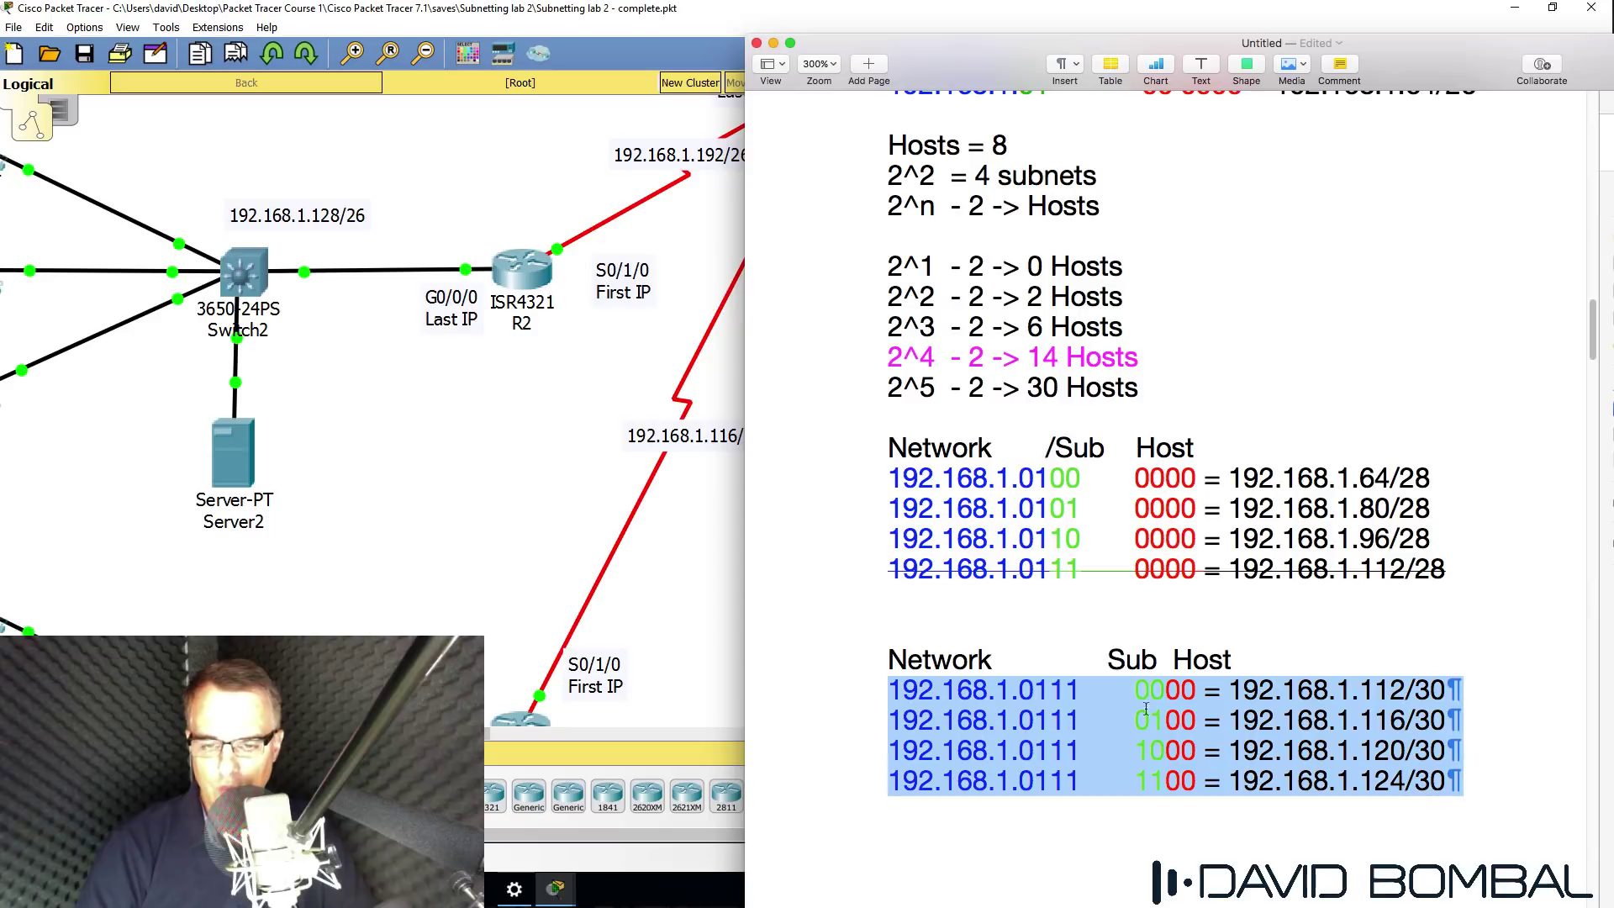